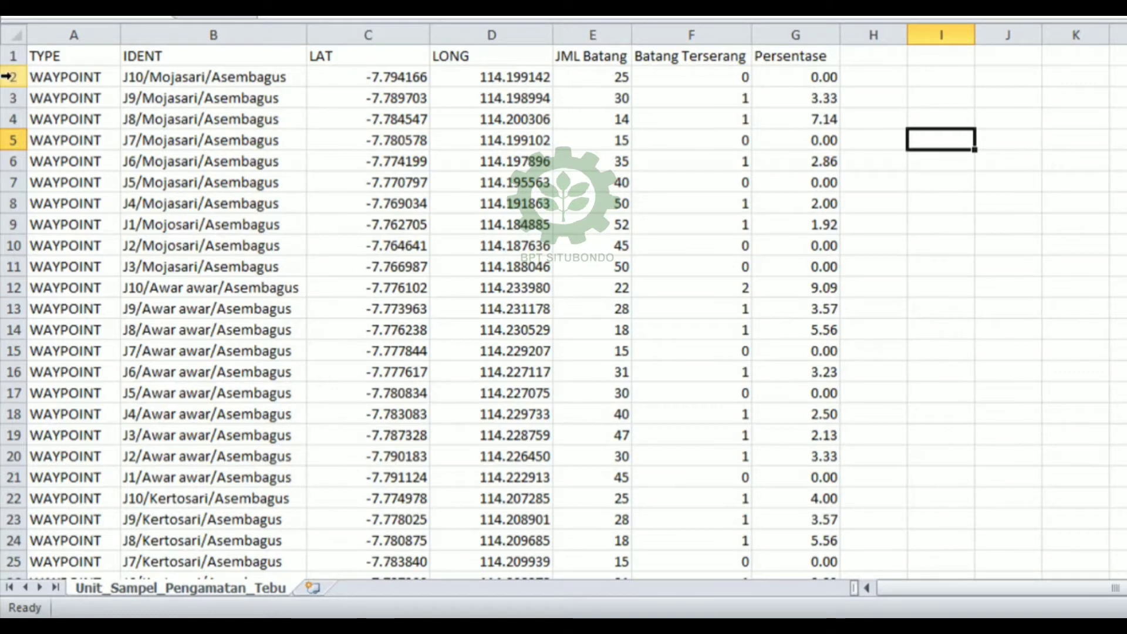
- Examine the sugarcane sampling rows for Mojasari and Awar awar in the Unit_Sampel_Pengamatan_Tebu sheet
left_click_drag(7, 77, 3, 152)
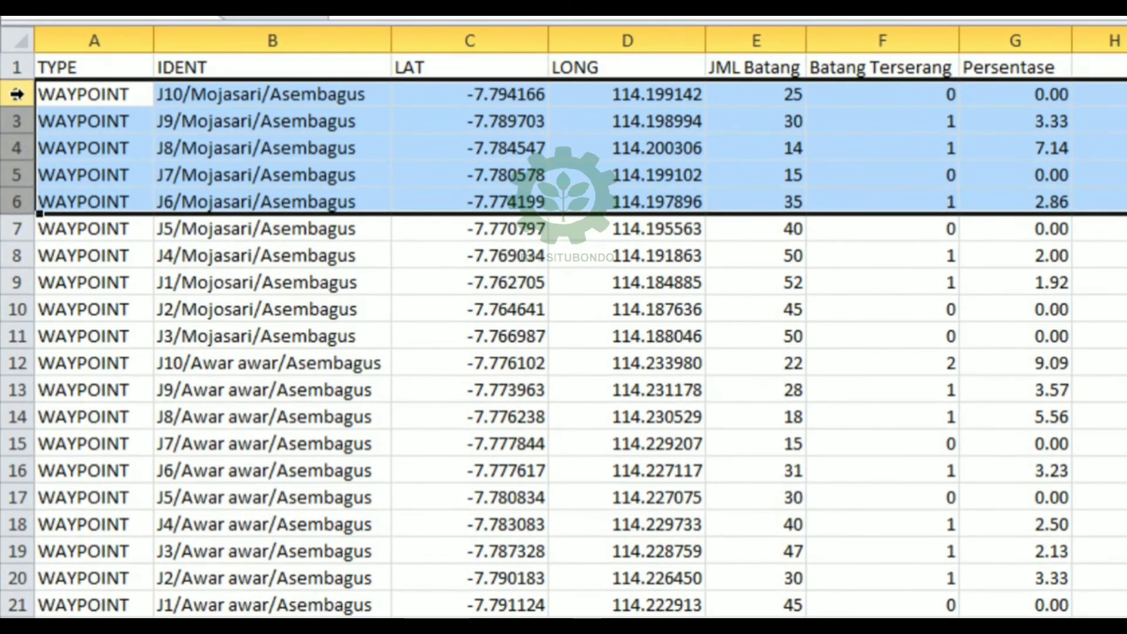
left_click(258, 313)
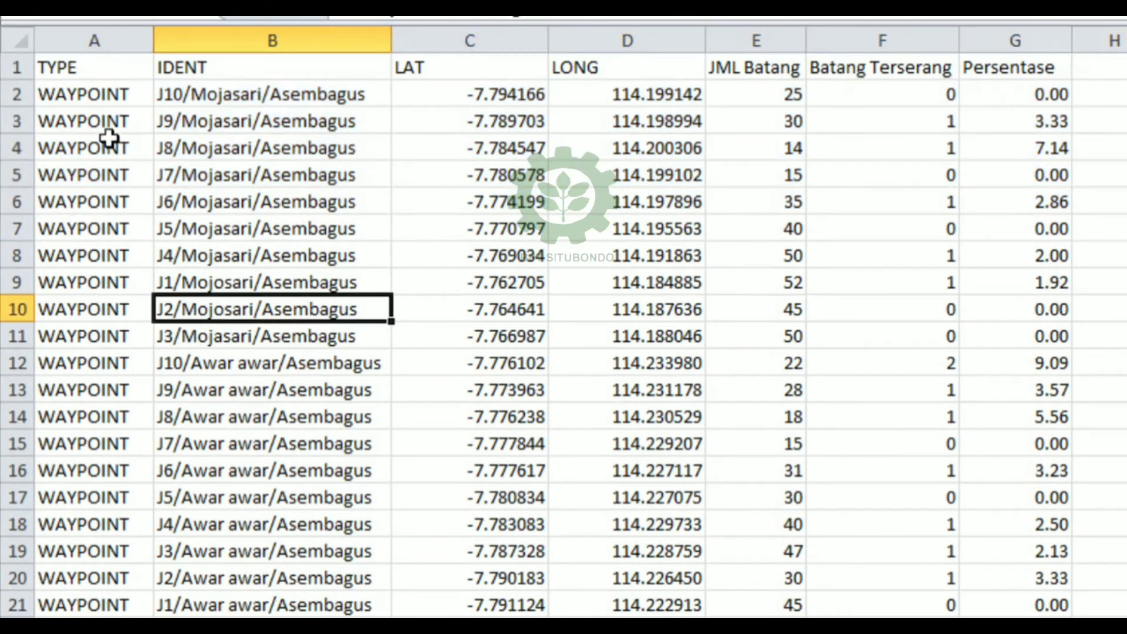
left_click_drag(13, 91, 16, 363)
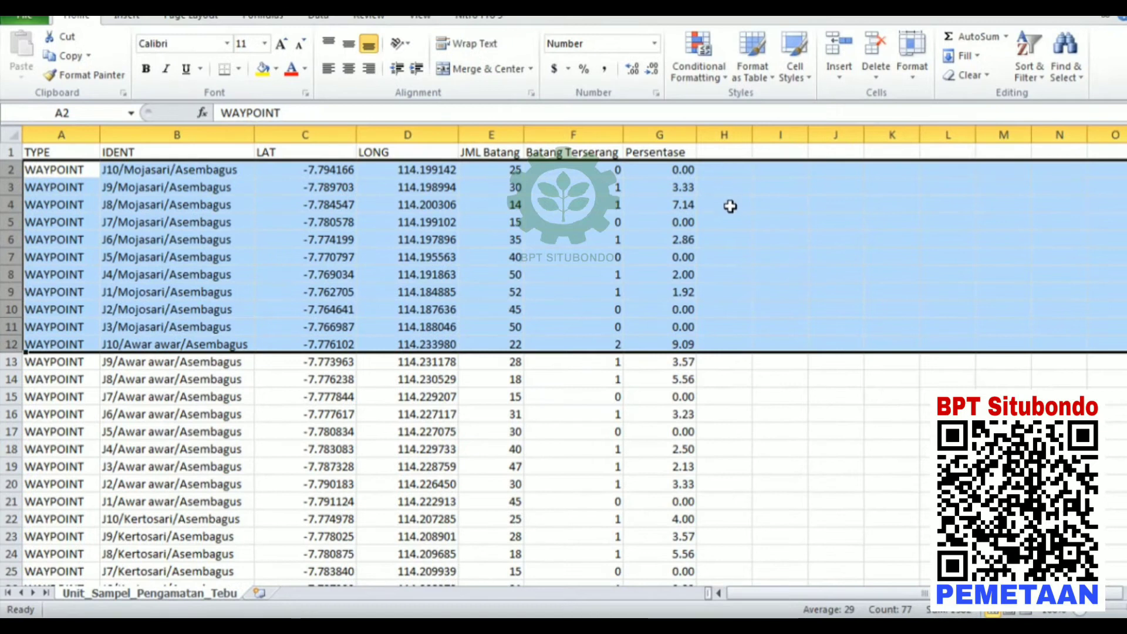
left_click(734, 356)
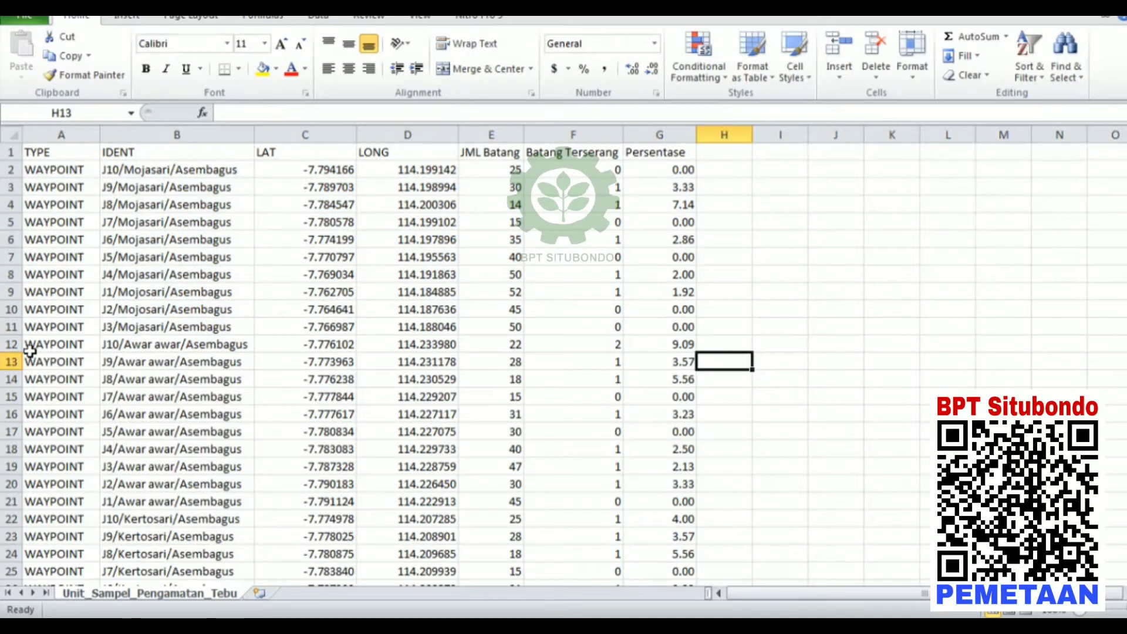
left_click_drag(4, 345, 2, 499)
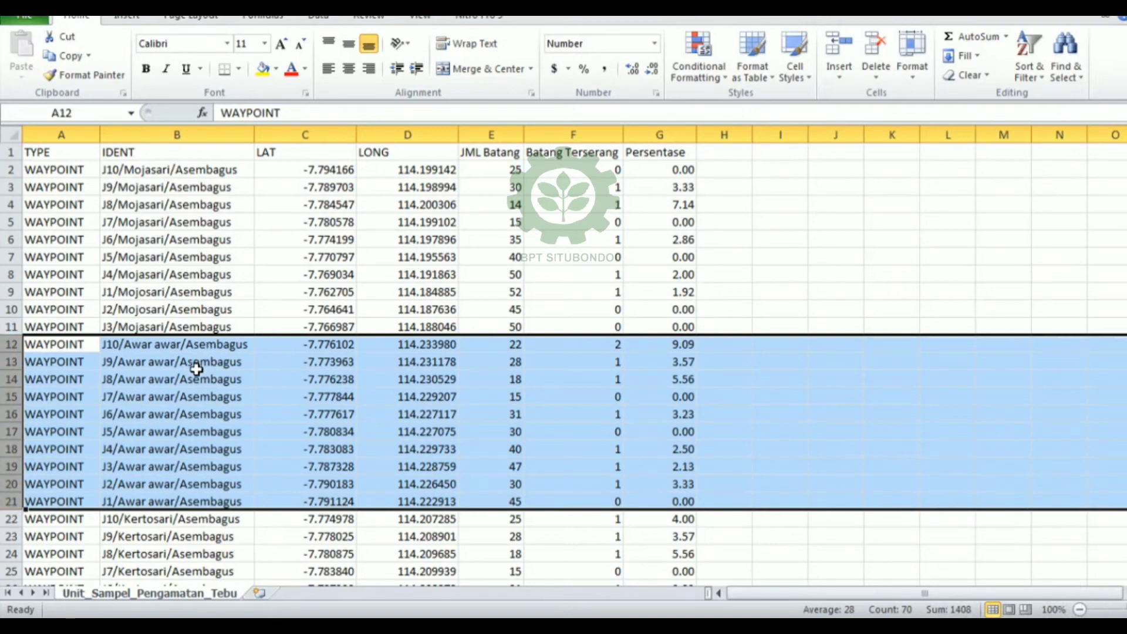
left_click(306, 379)
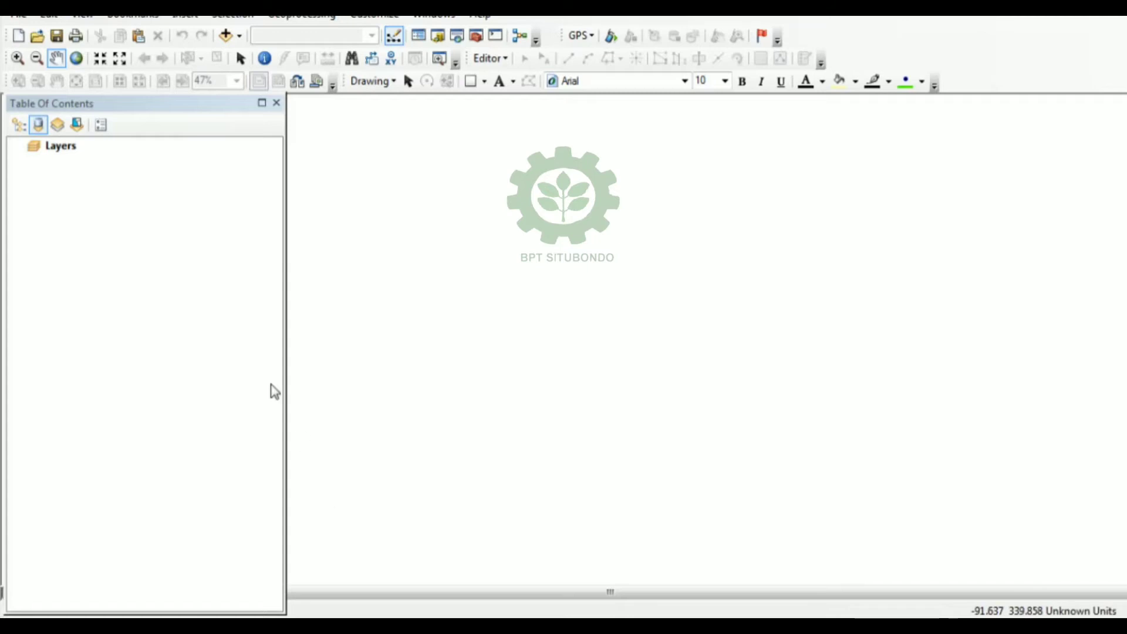
- Switch to ArcMap and rename the Layers data frame as "Penggerek Pucuk (Chilo spp.)"
left_click(70, 150)
left_click(70, 150)
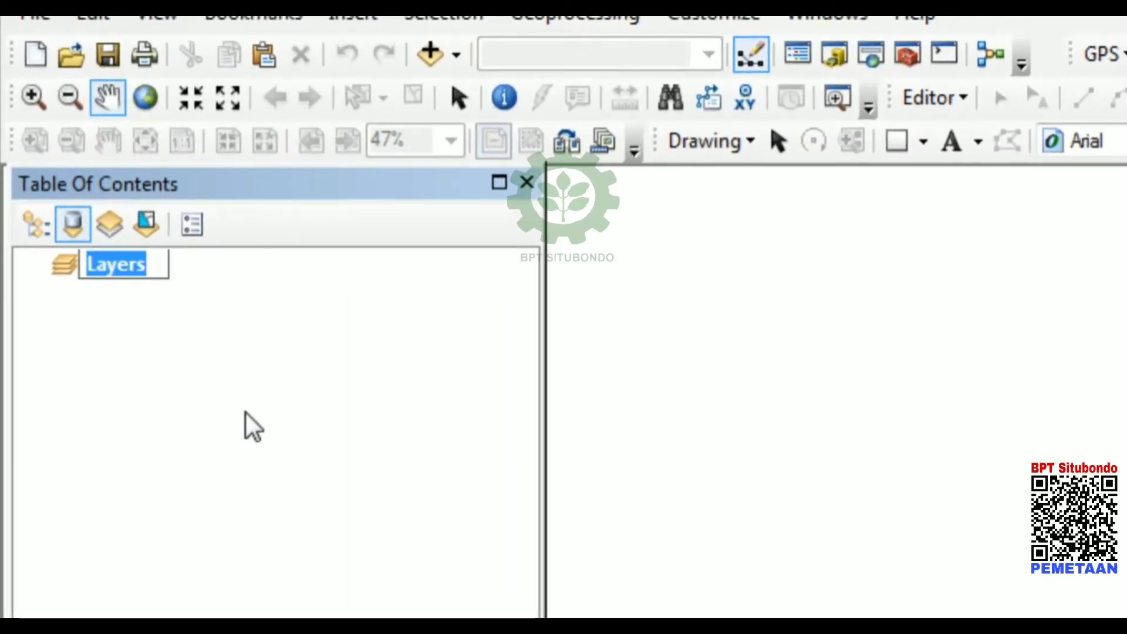
type("Peng")
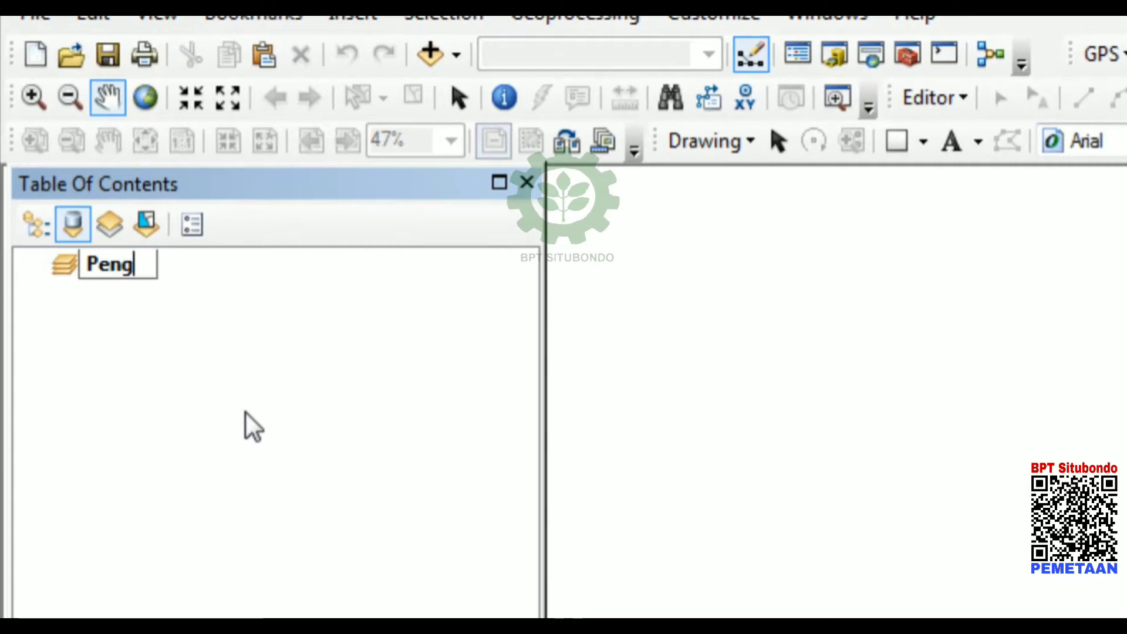
type("gerek ")
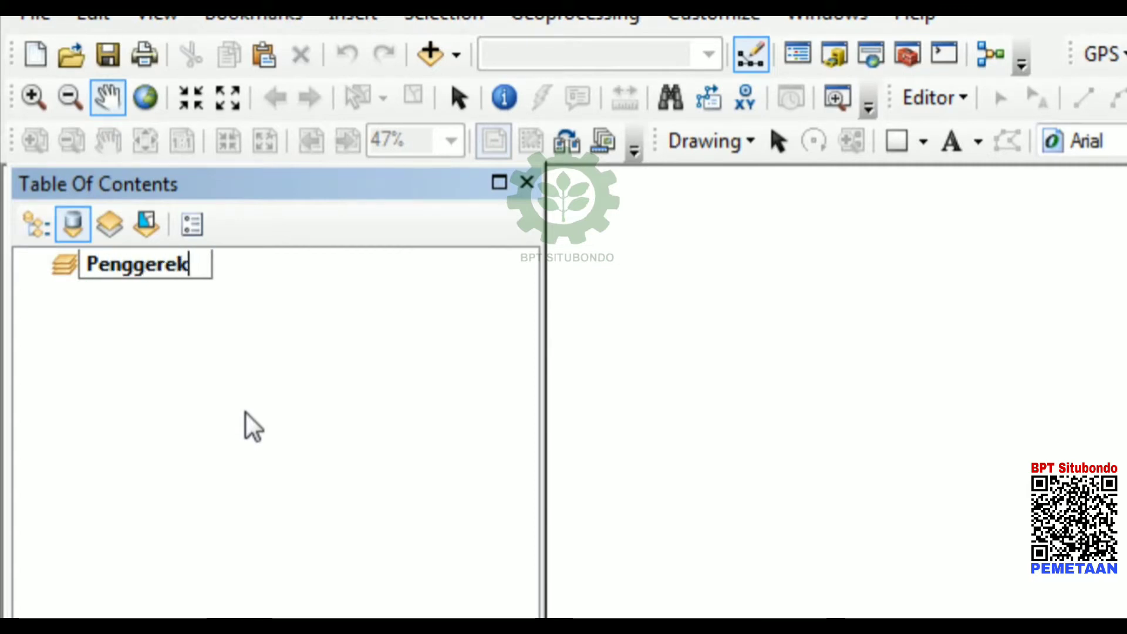
type("Pu")
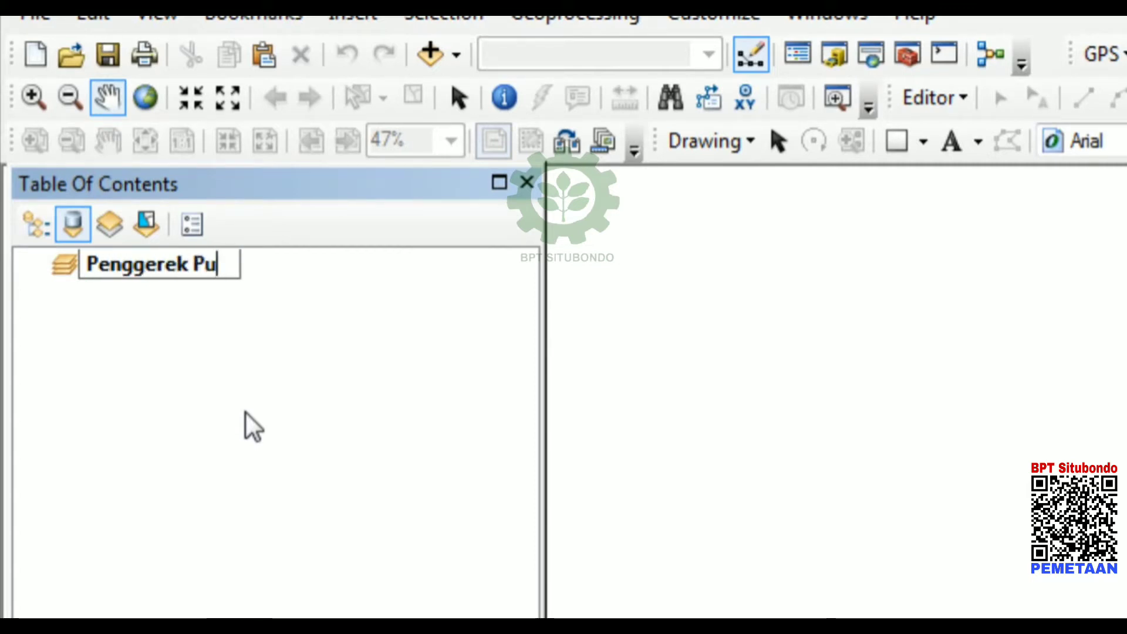
type("cuk ")
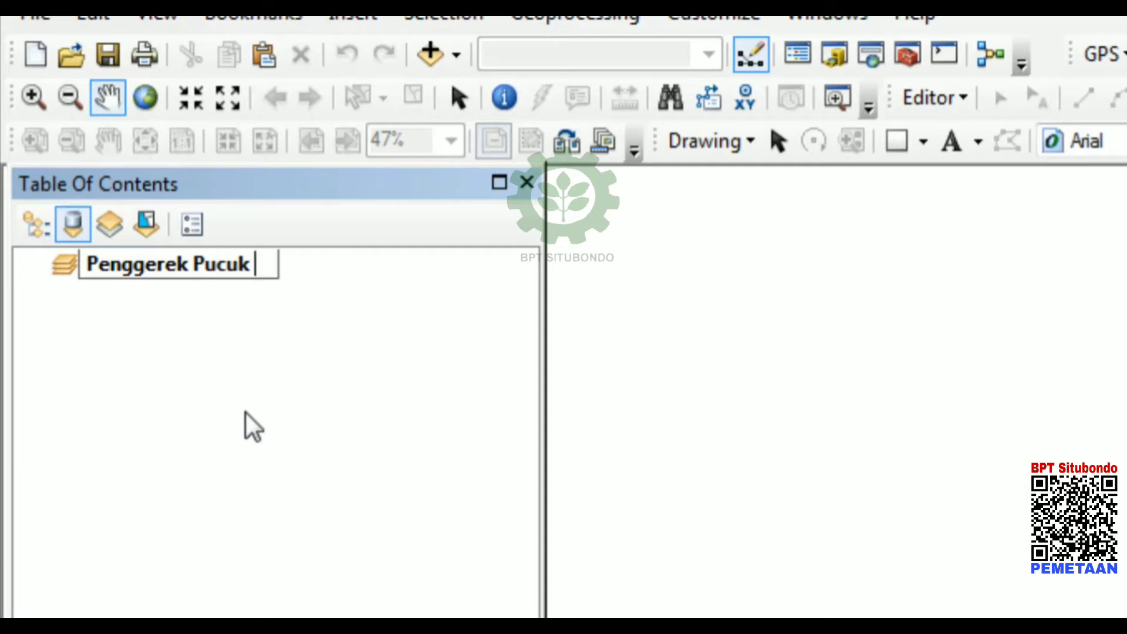
type("(C")
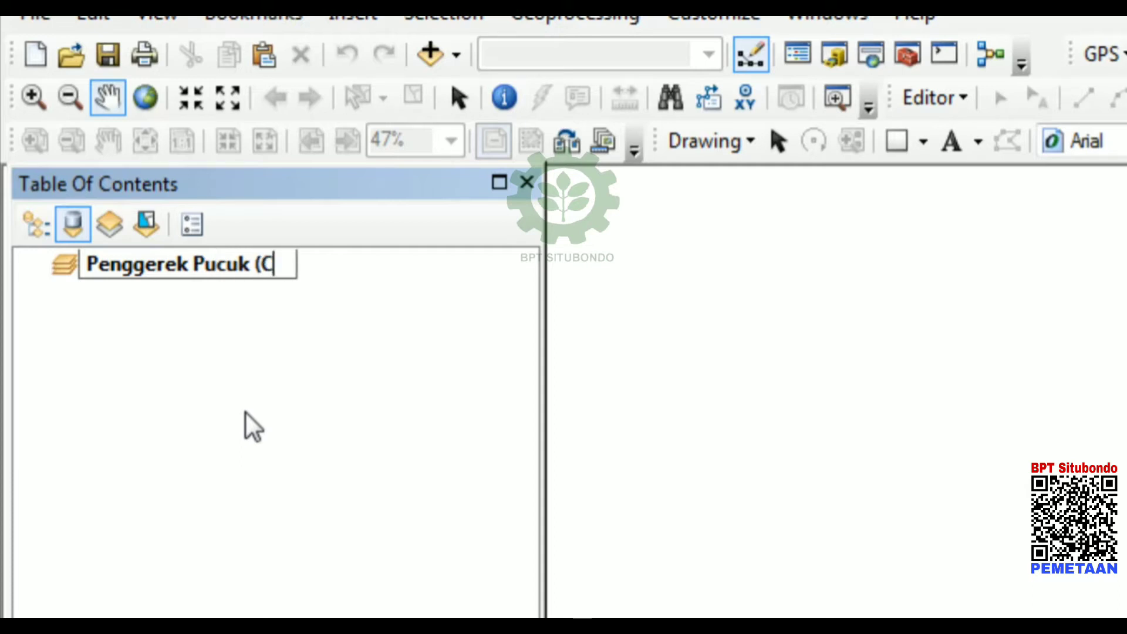
type("hilo s")
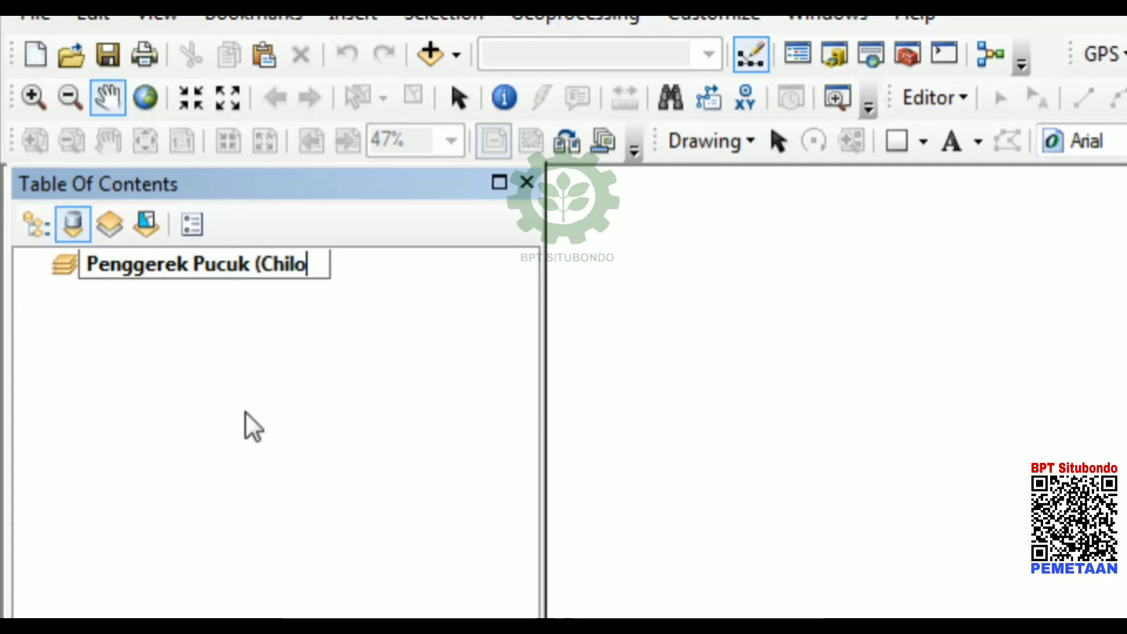
type("pp")
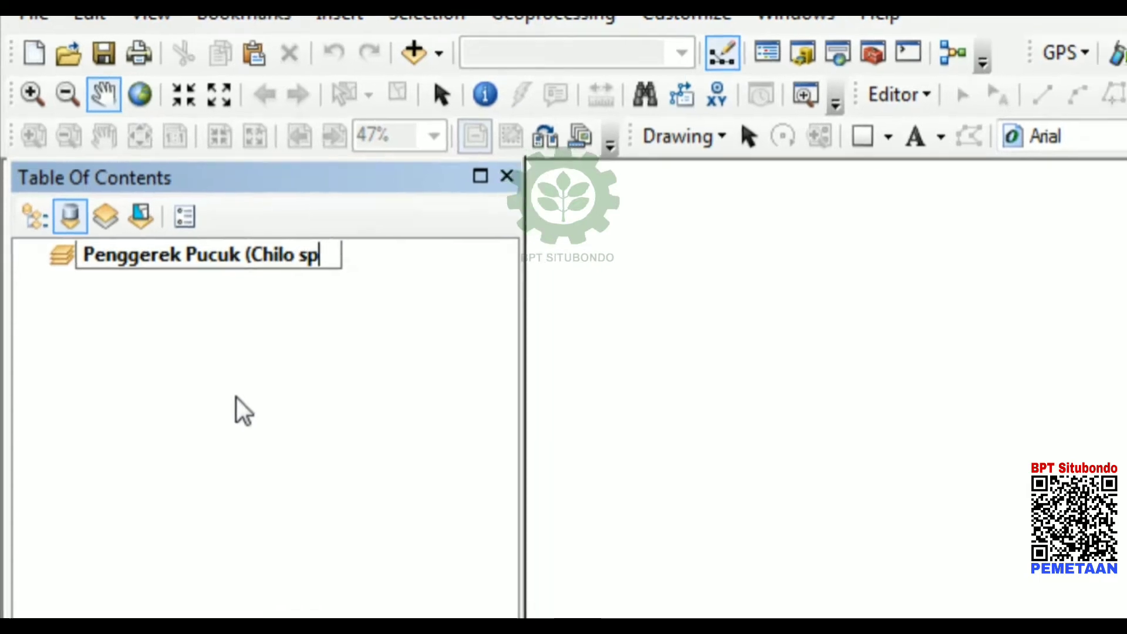
type(".")
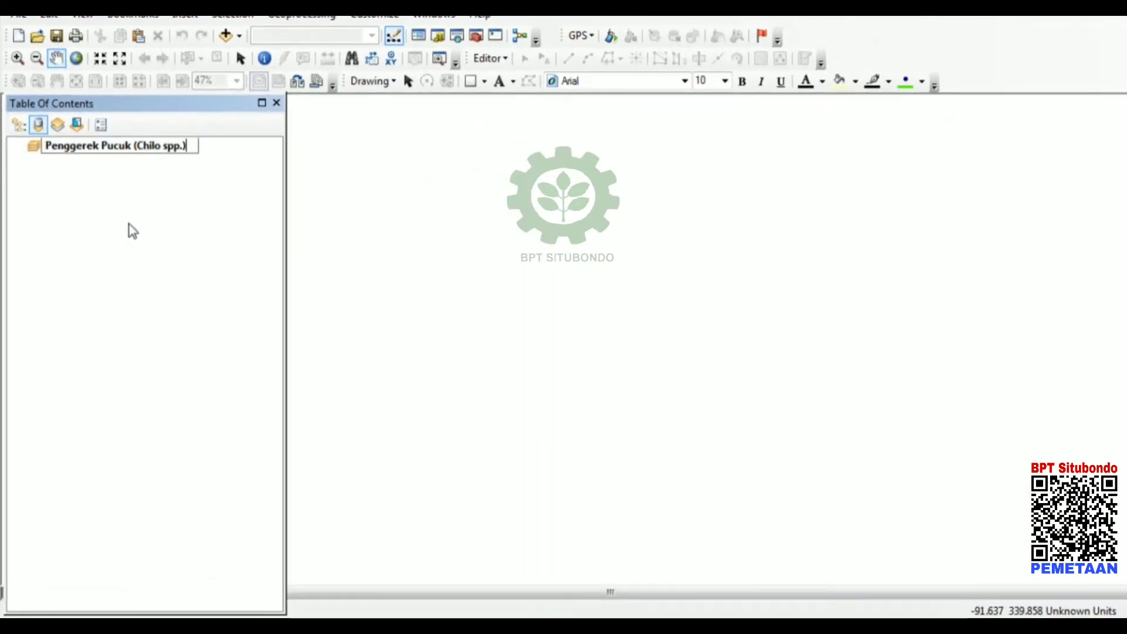
key("Return")
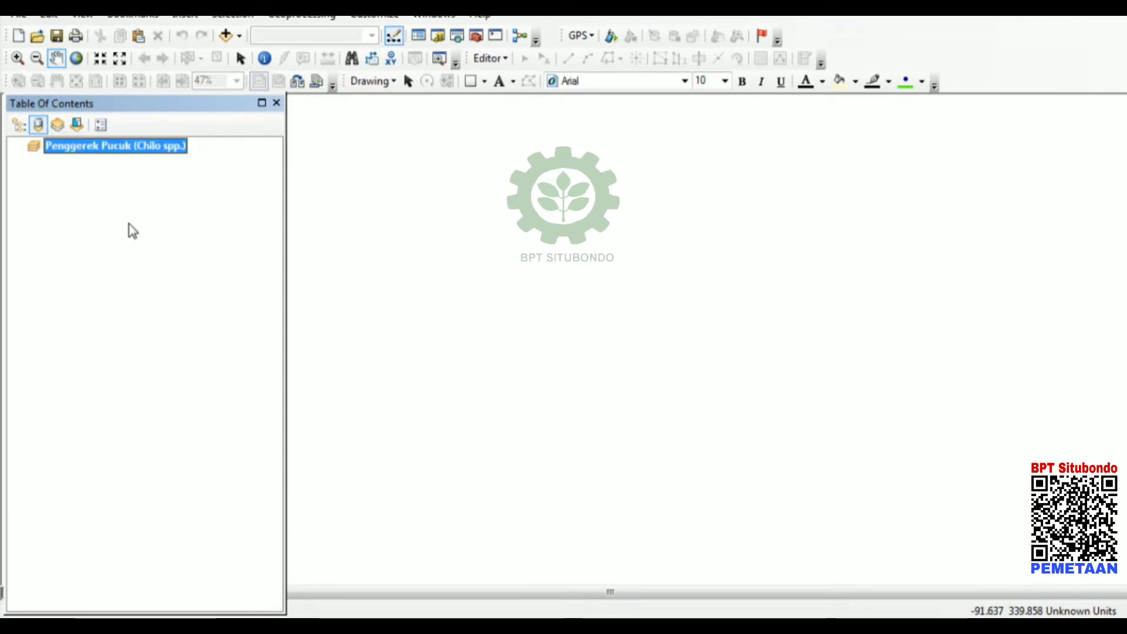
- Add the Unit_Sampel_Pengamatan_Tebu$ sheet from the workbook juring Penggerek Pucuk.xlsx to the map
left_click(227, 36)
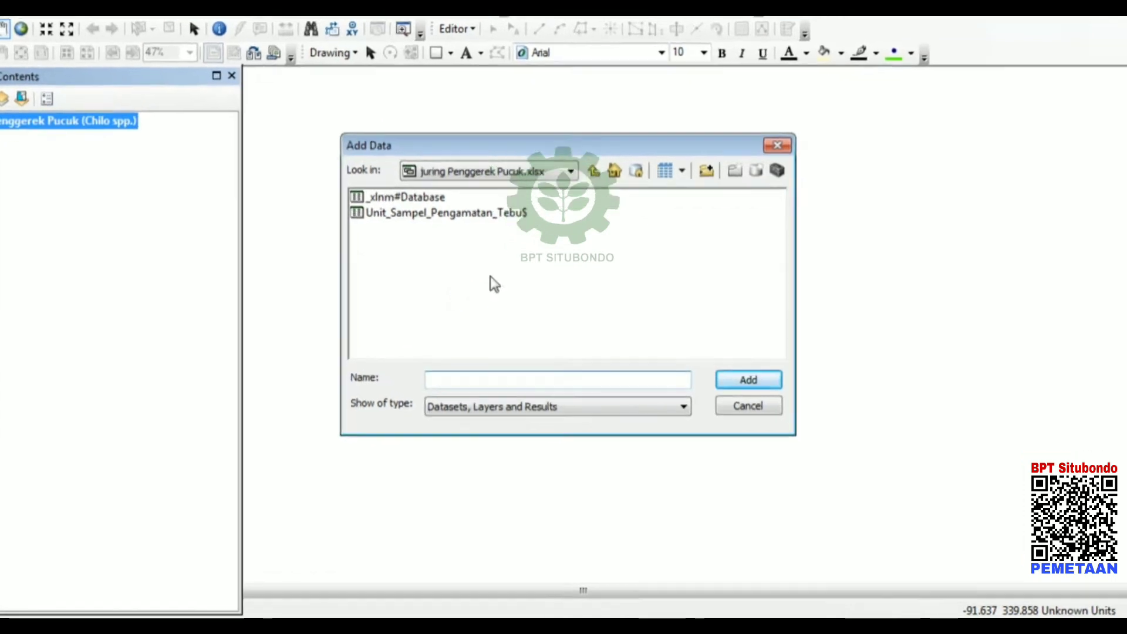
left_click(594, 170)
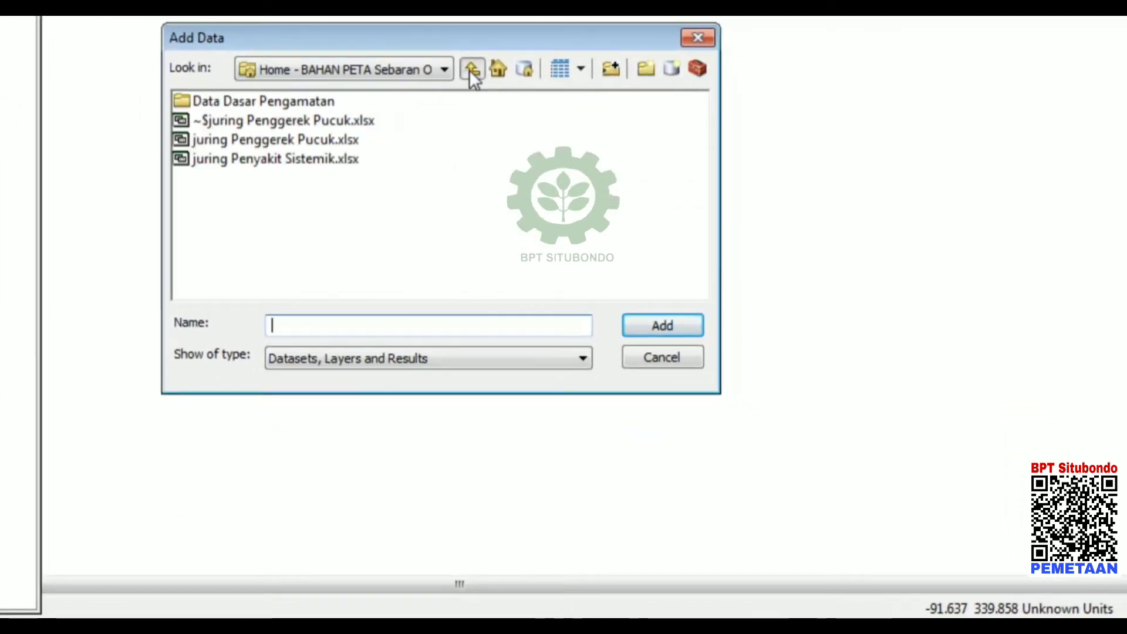
double_click(323, 139)
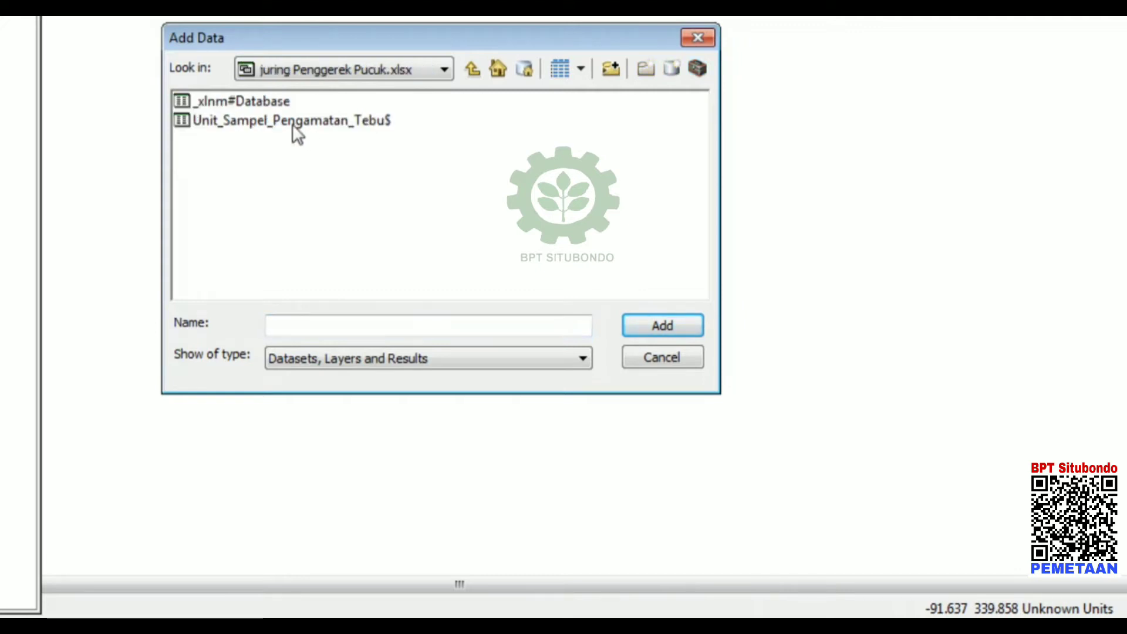
double_click(293, 122)
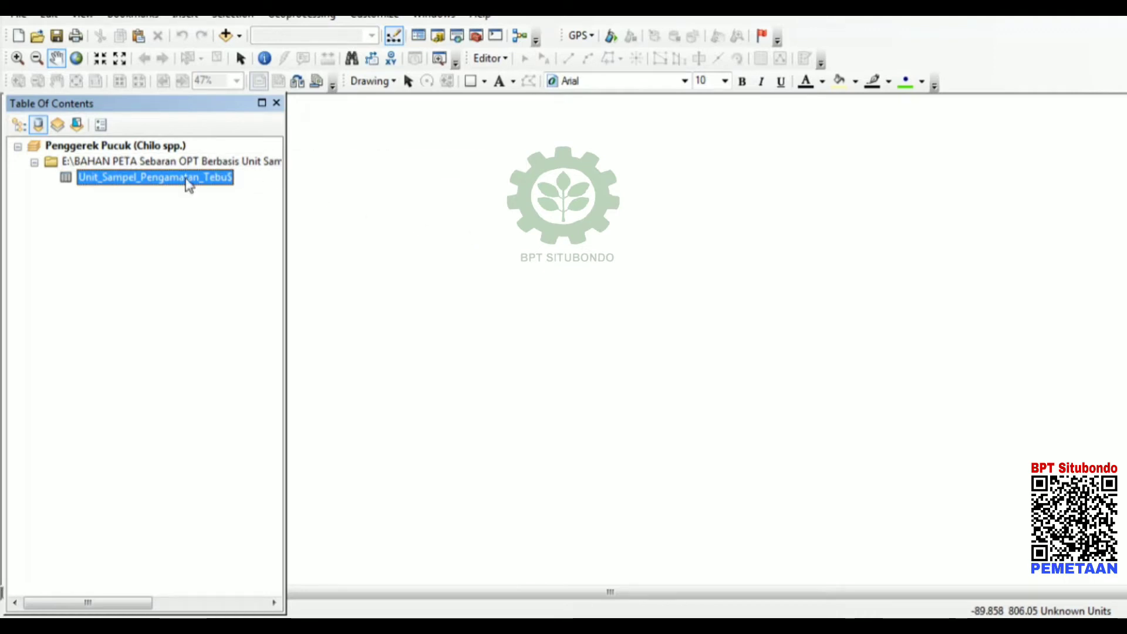
- Display the Unit_Sampel_Pengamatan_Tebu$ table's XY data as a point layer, using the WGS 1984 geographic coordinate system
right_click(188, 183)
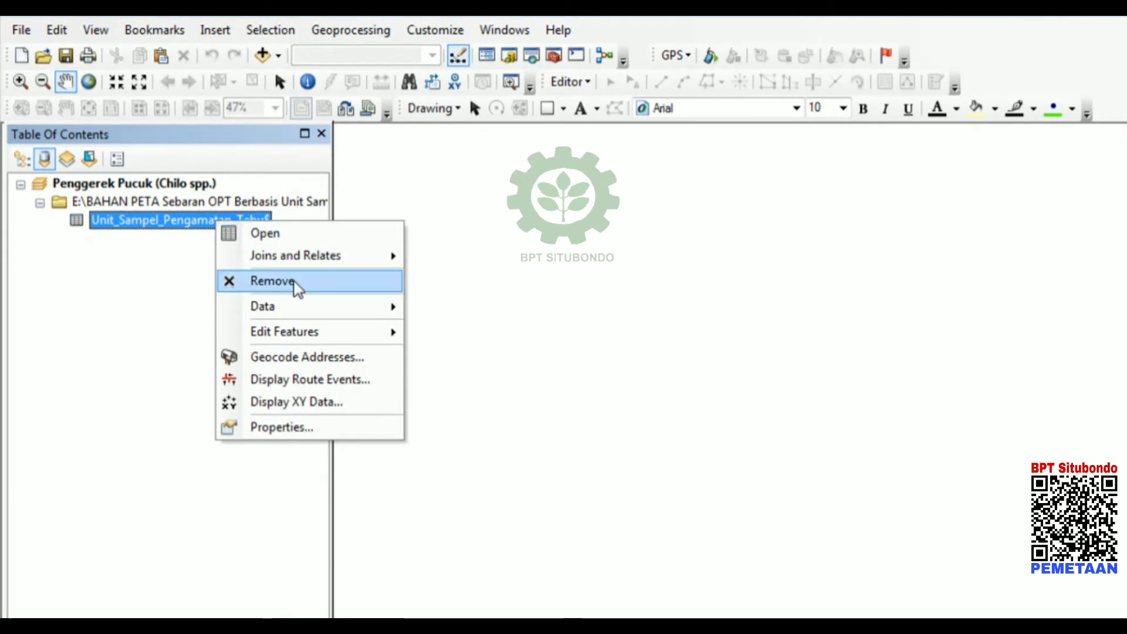
left_click(297, 401)
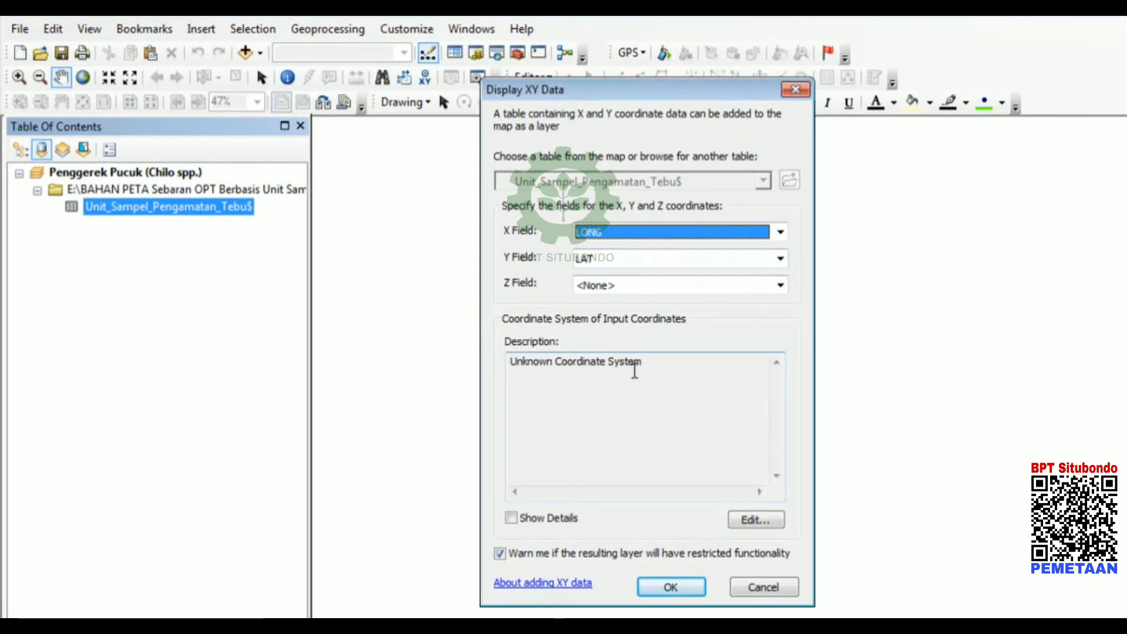
left_click(757, 519)
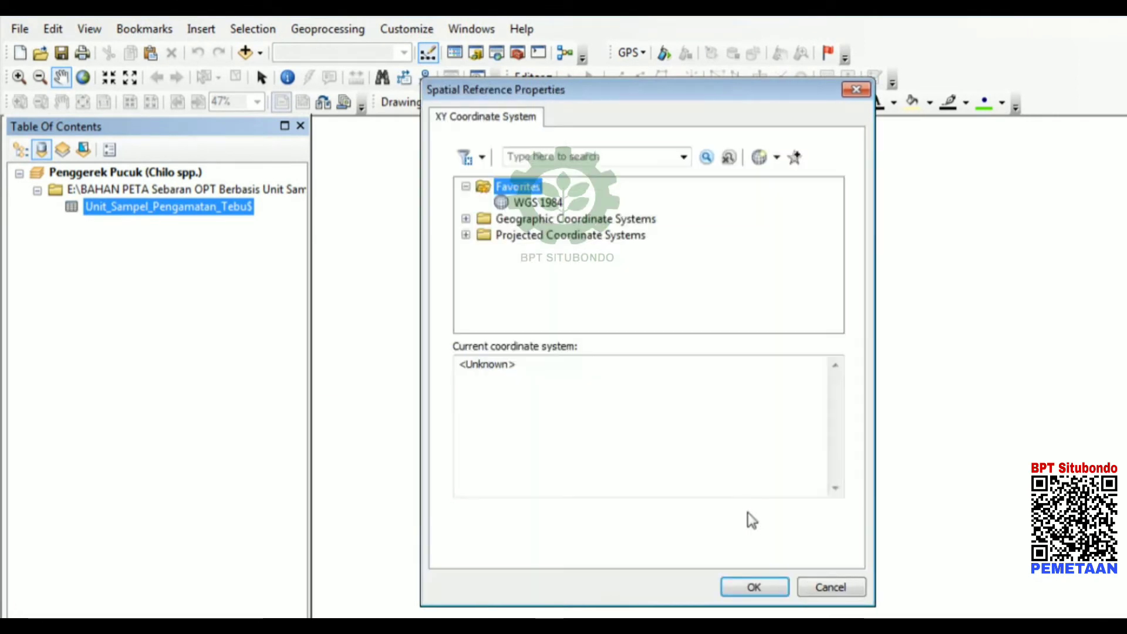
double_click(557, 204)
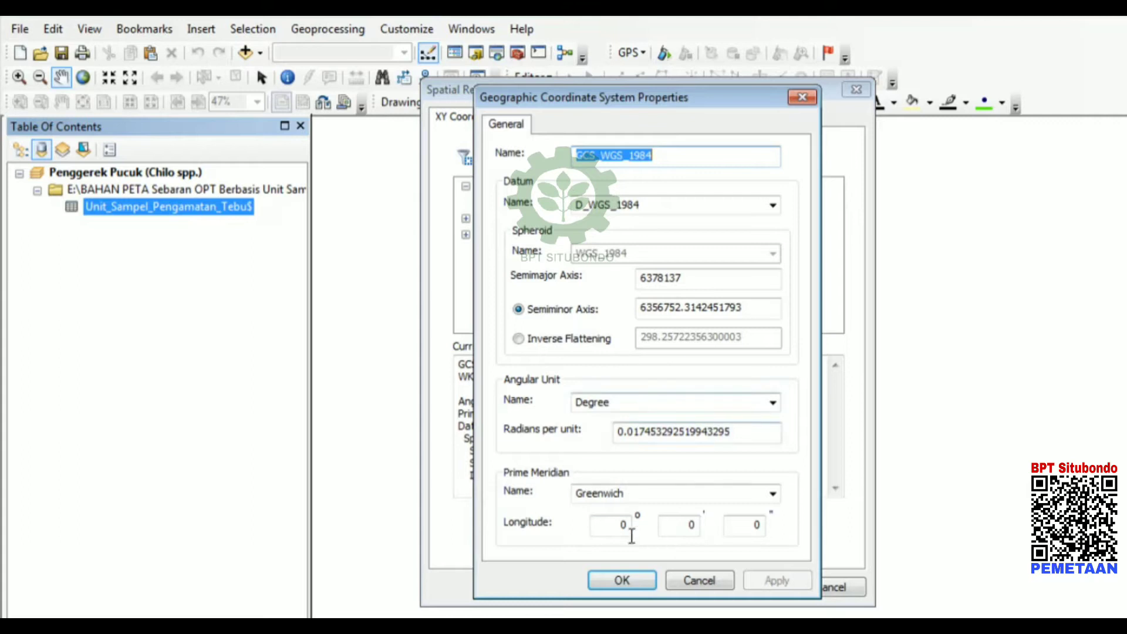
left_click(628, 575)
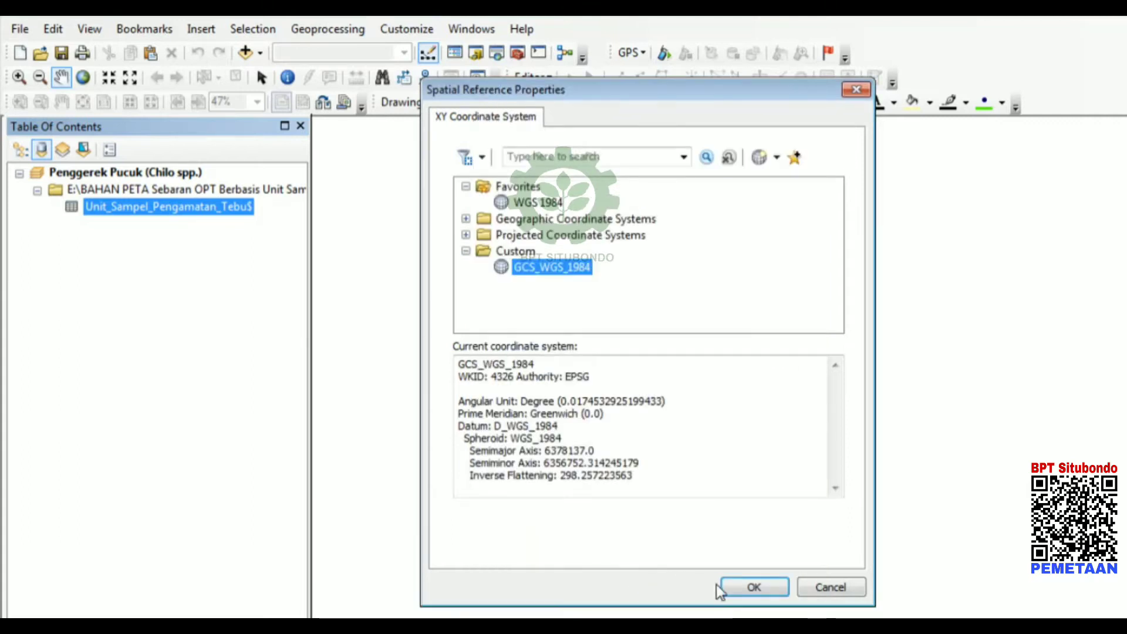
left_click(753, 587)
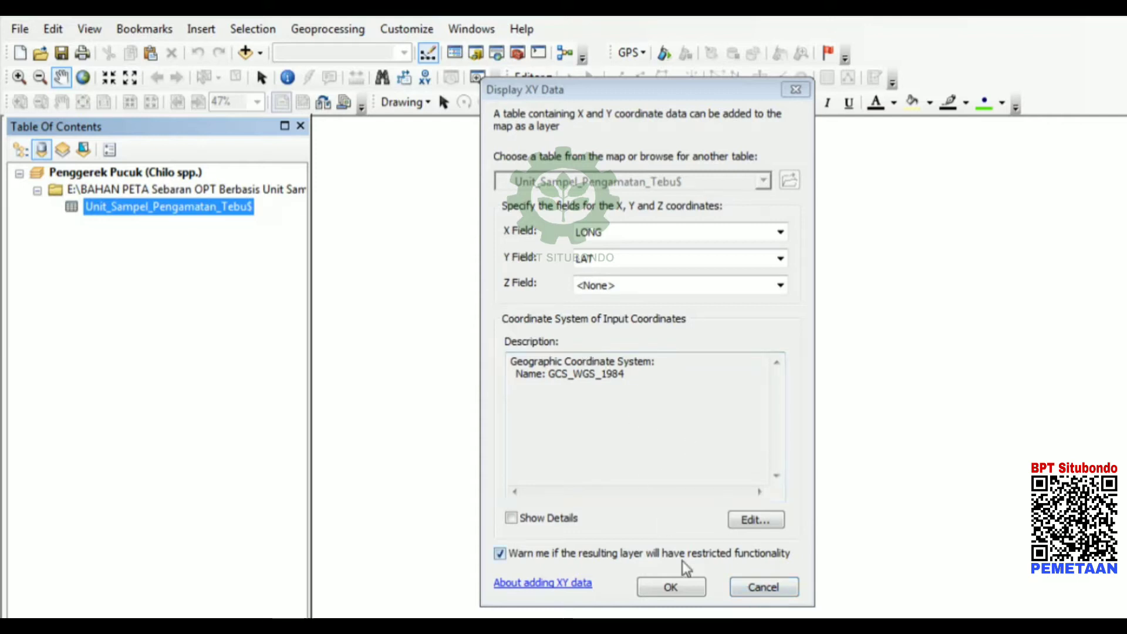
left_click(681, 585)
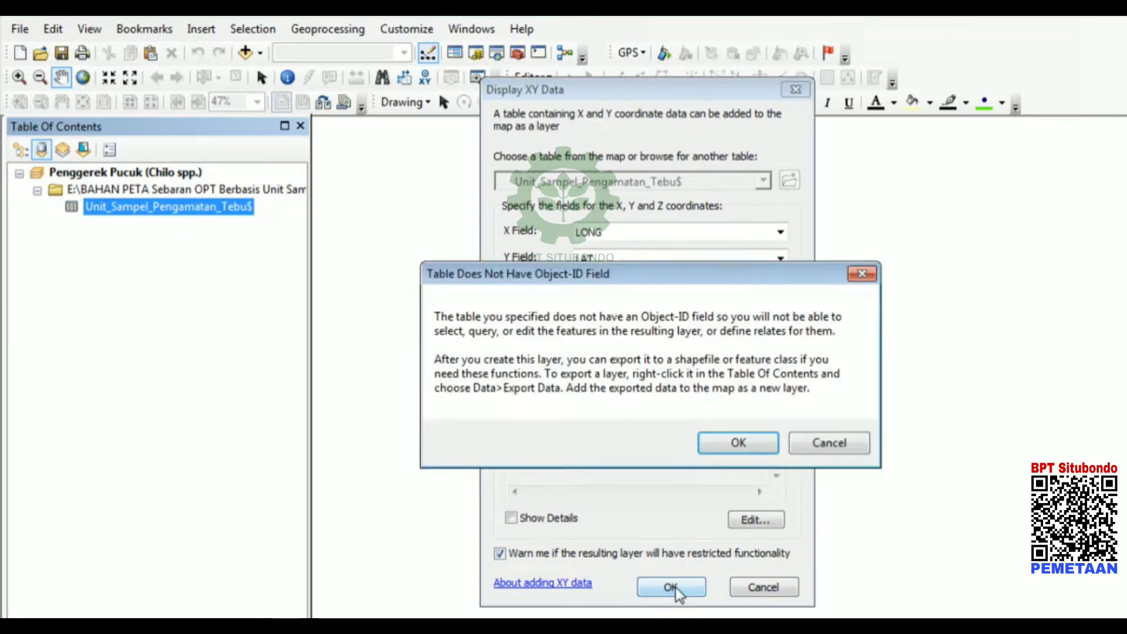
left_click(739, 444)
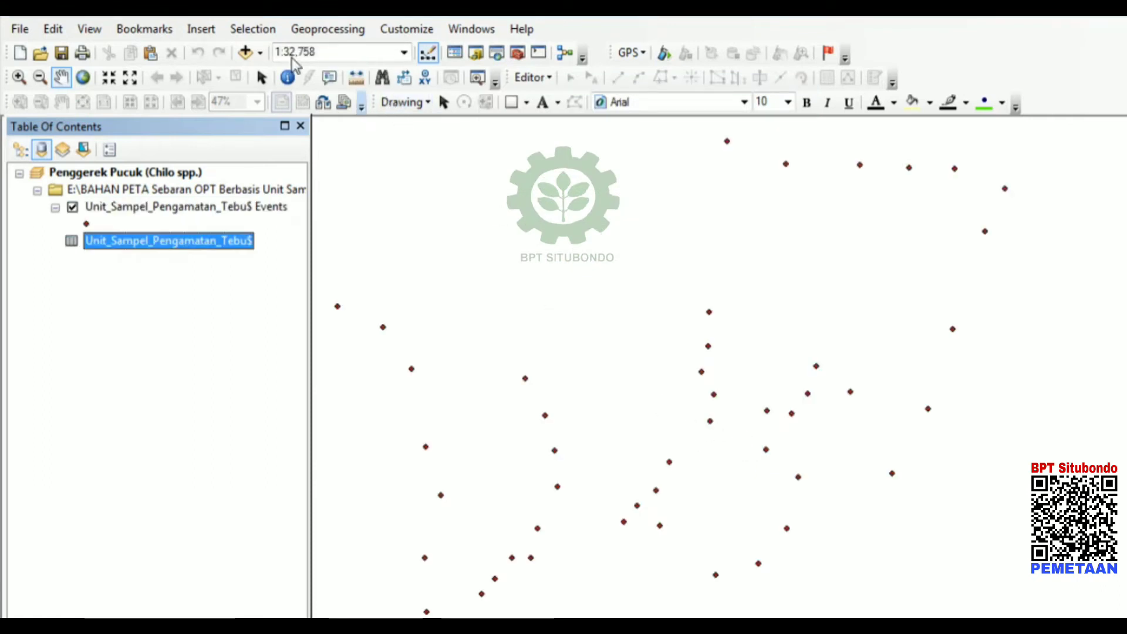
- Add the Asembagus.shp shapefile from the Bahan Peta Kecamatan folder on drive E to the map
left_click(245, 53)
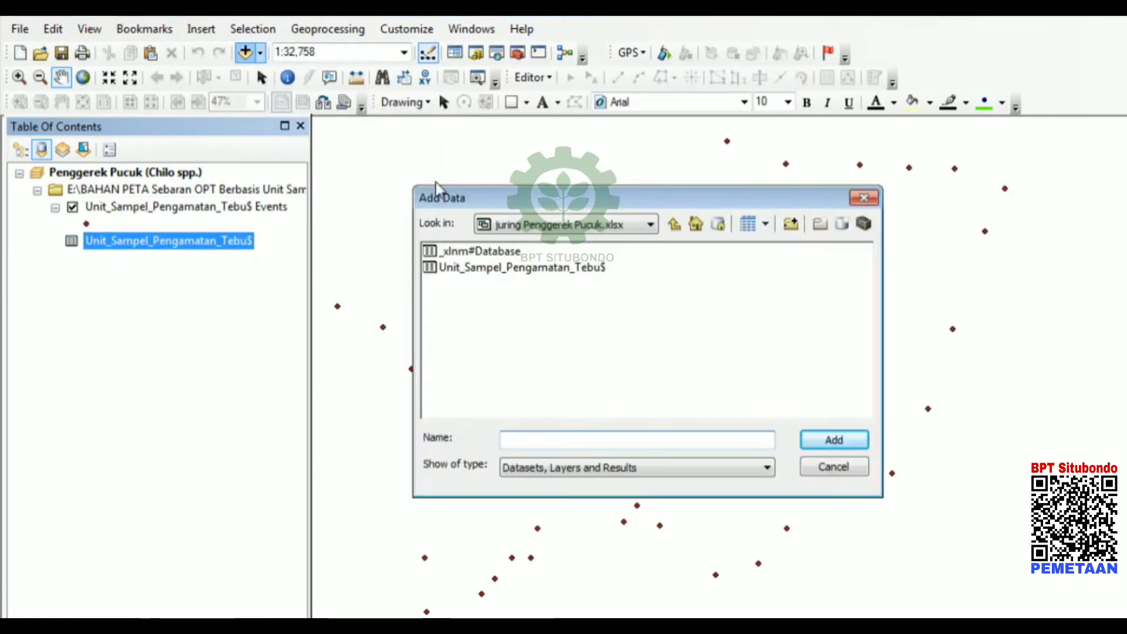
left_click(650, 225)
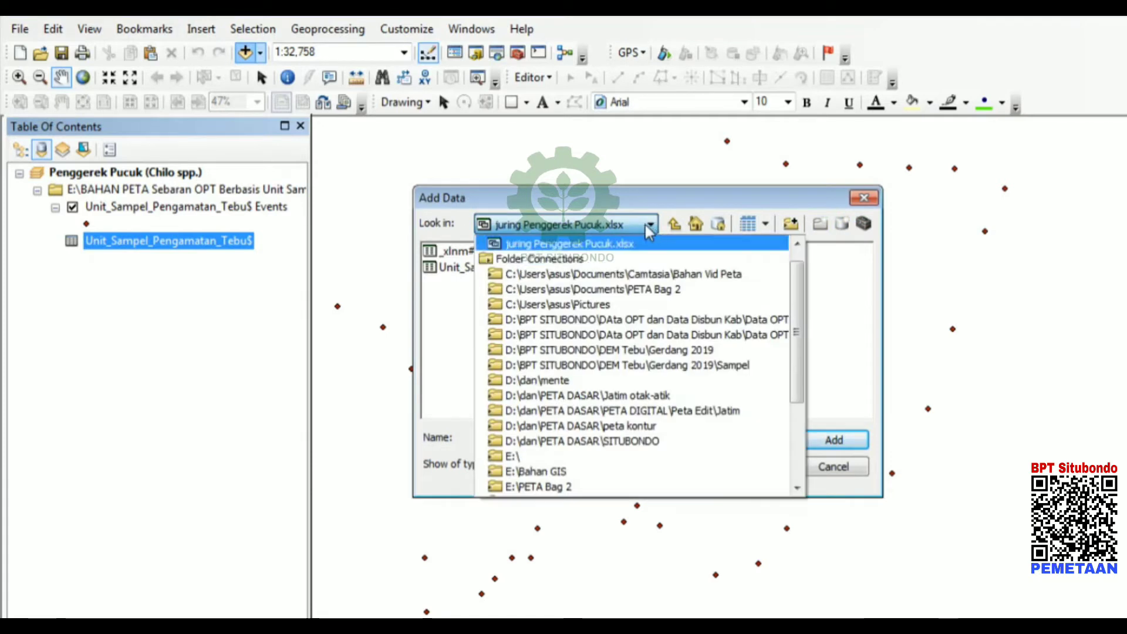
left_click(529, 457)
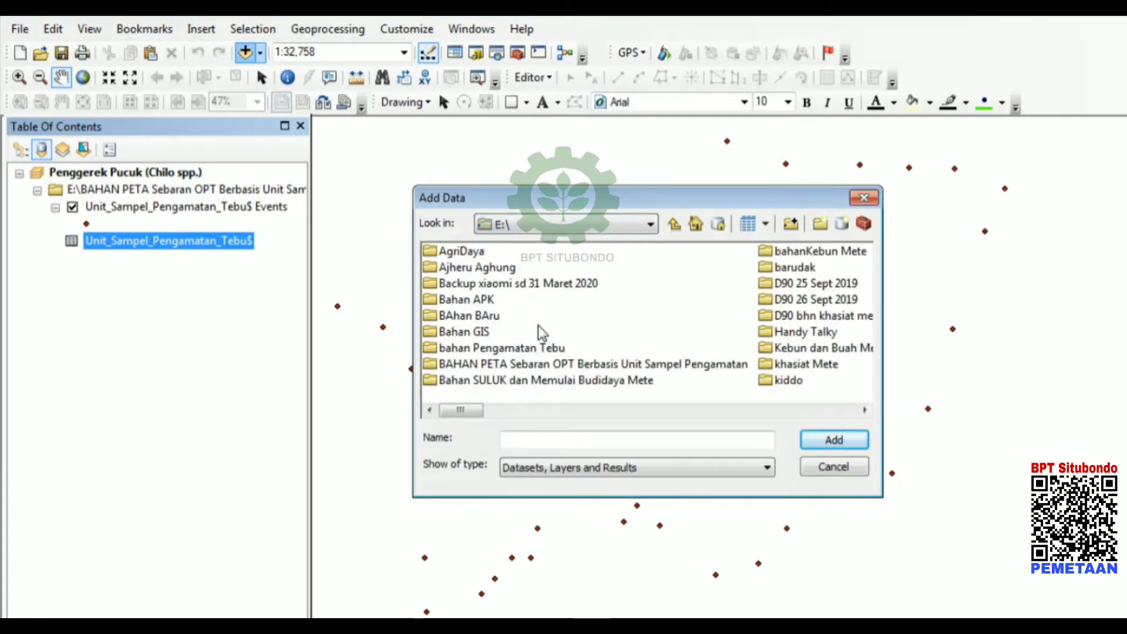
double_click(517, 365)
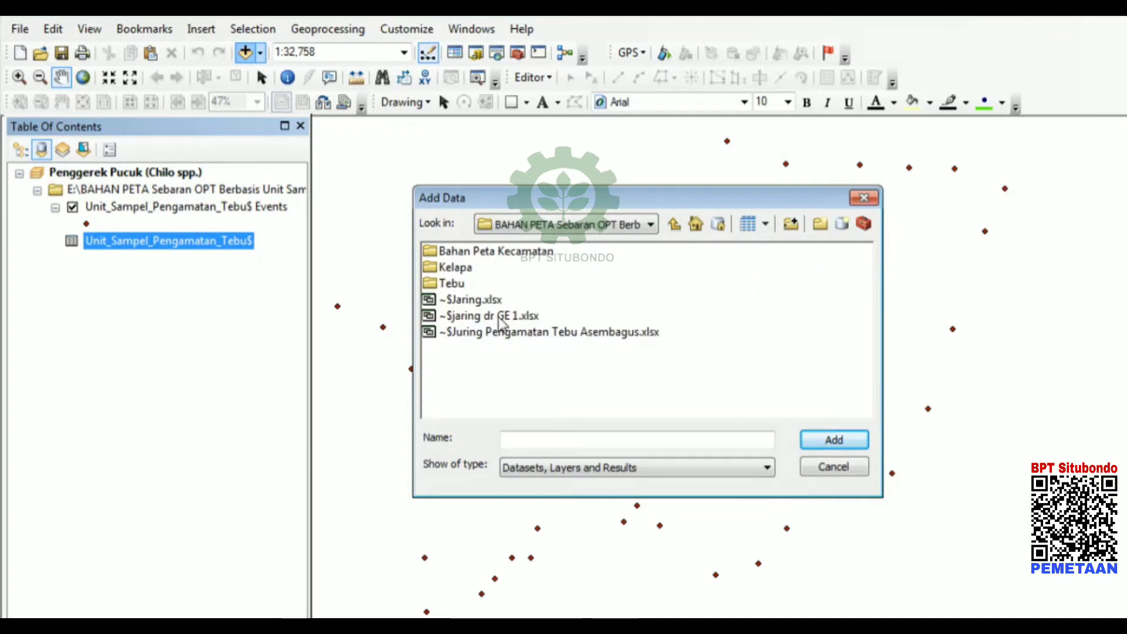
double_click(503, 253)
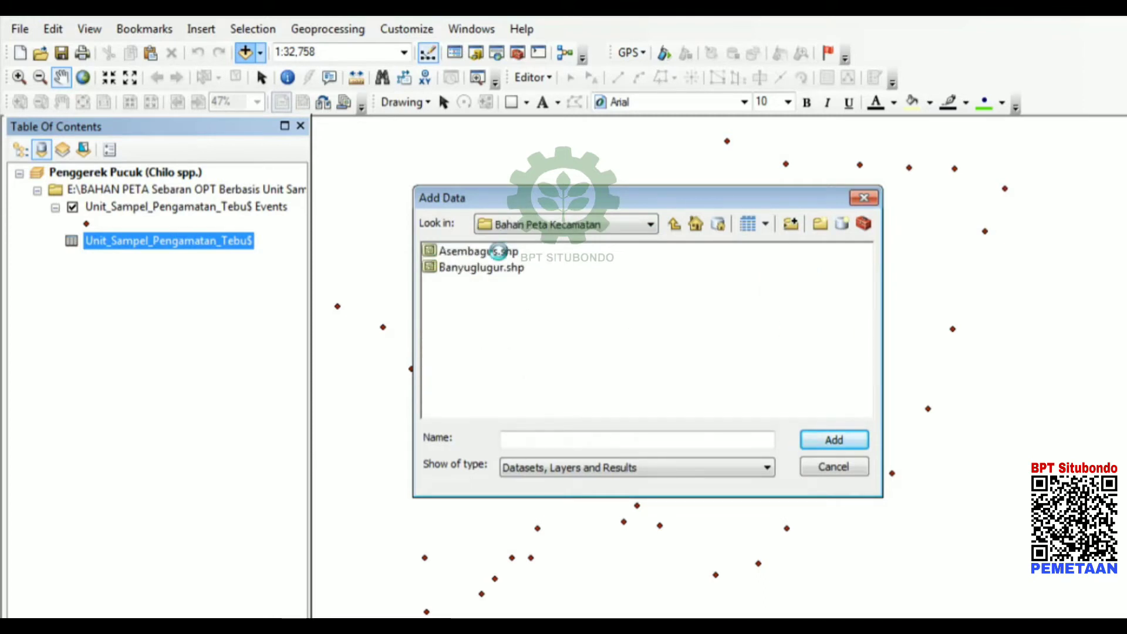
double_click(493, 252)
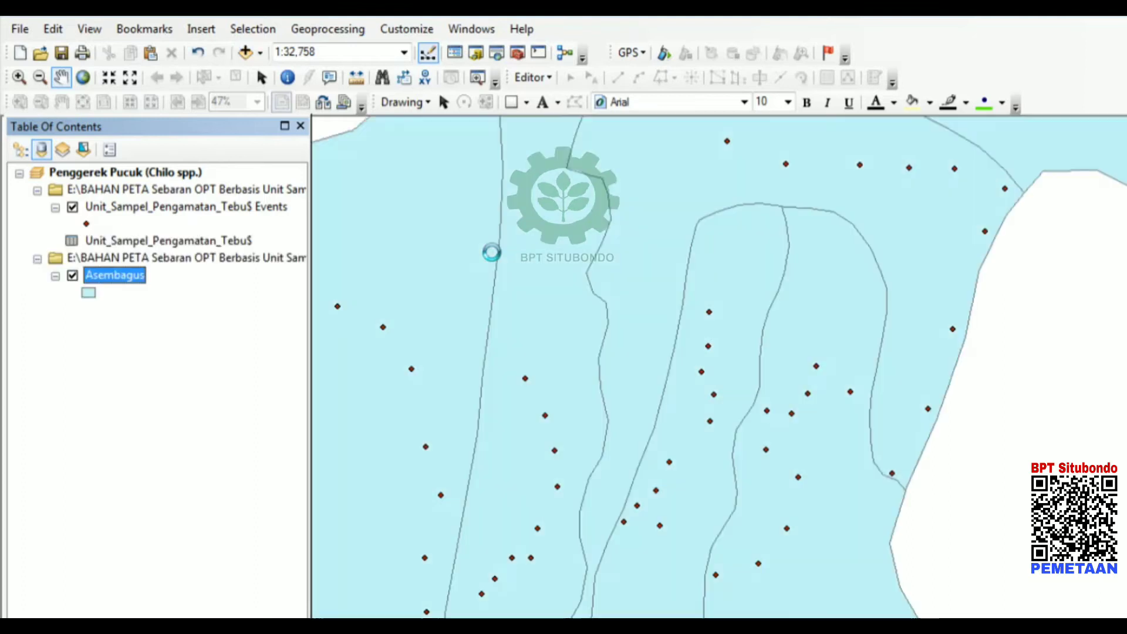
- Label the Asembagus layer's features on the map
right_click(127, 284)
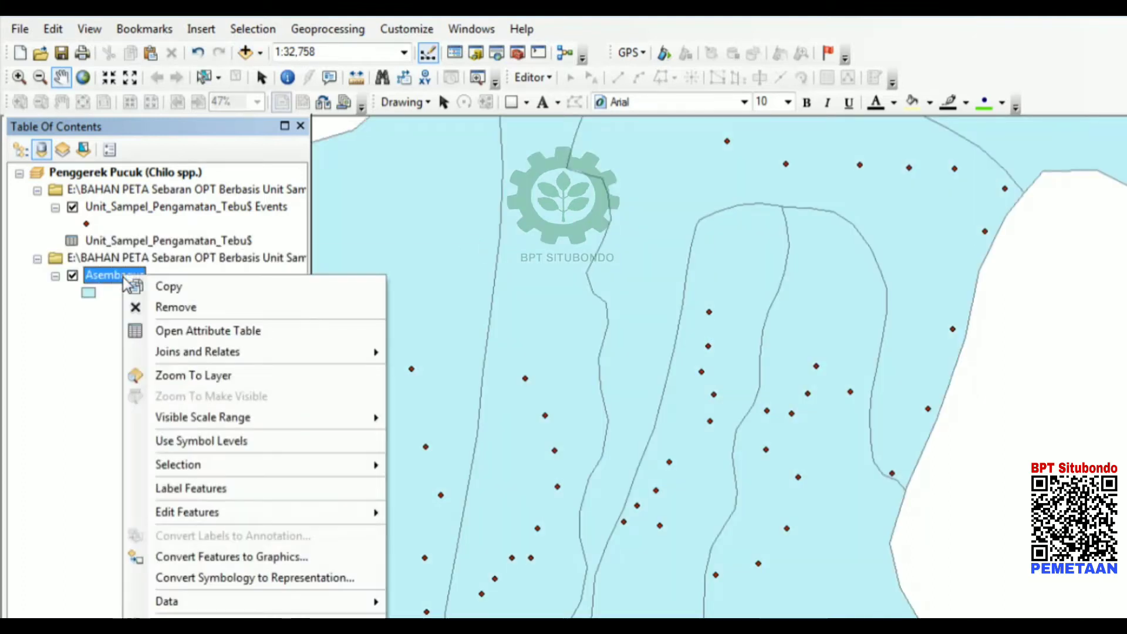
left_click(189, 488)
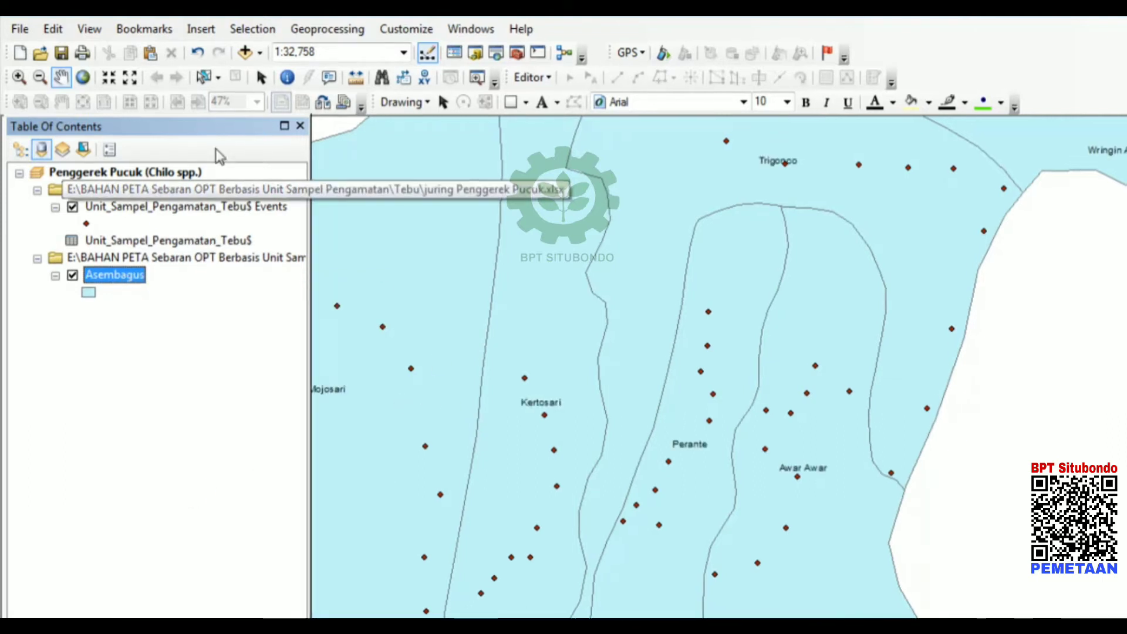
left_click(39, 77)
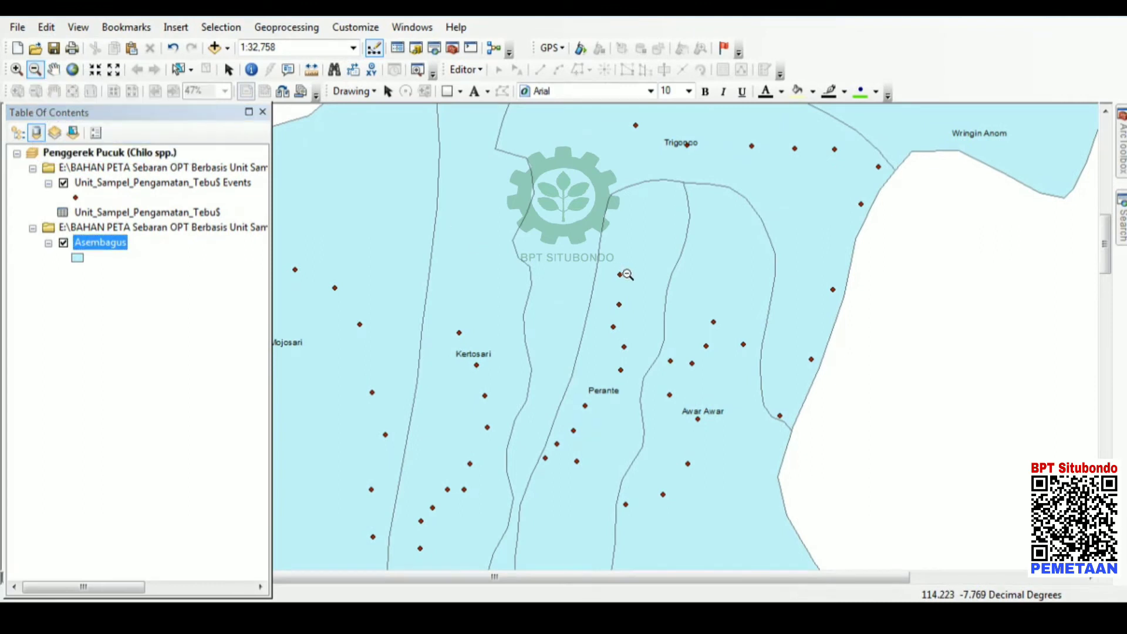
left_click(625, 271)
left_click(689, 338)
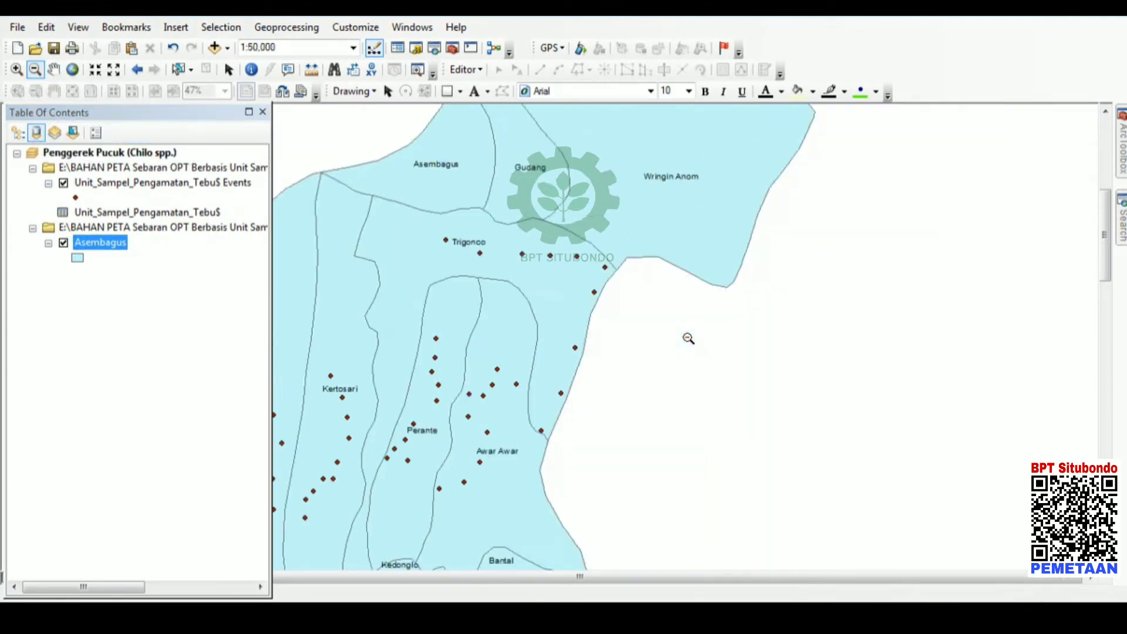
left_click(54, 69)
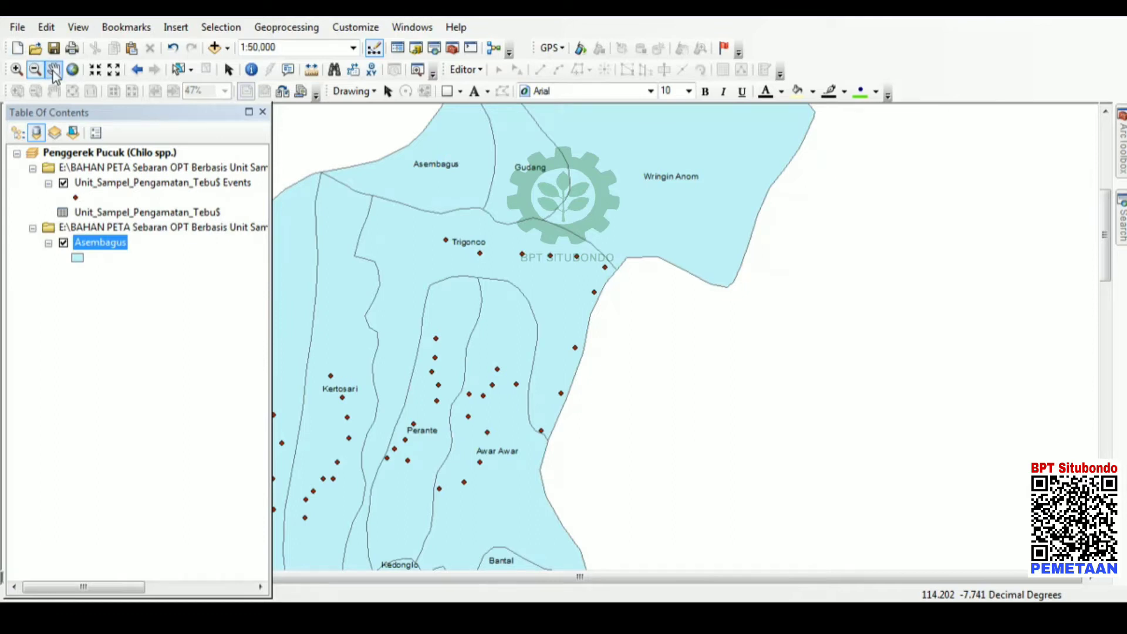
left_click_drag(458, 304, 616, 295)
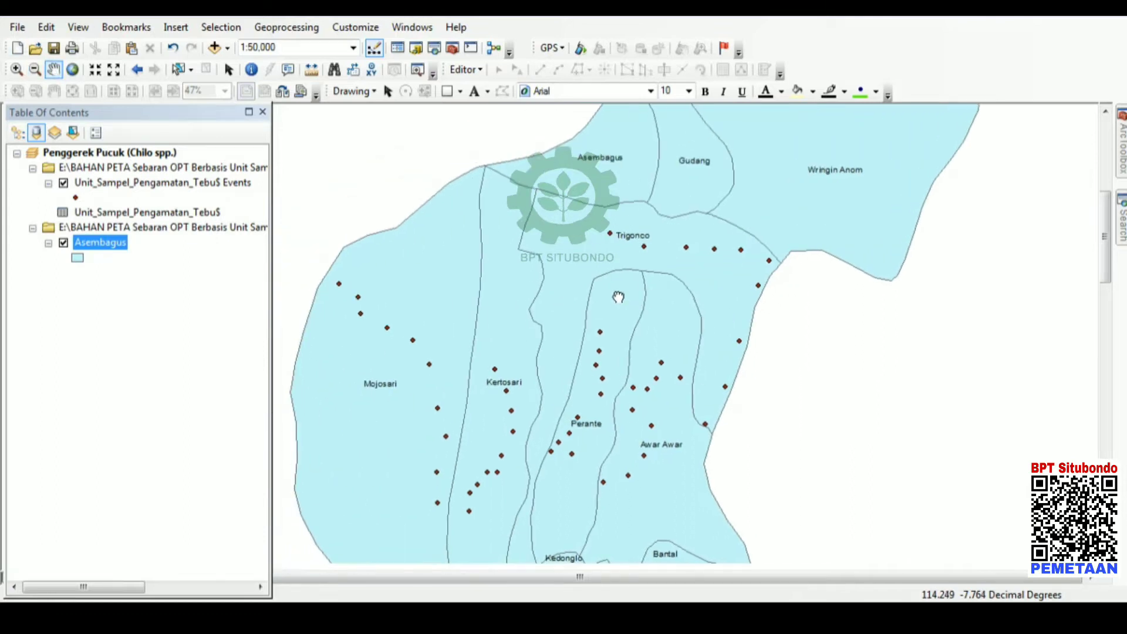
left_click_drag(564, 389, 648, 368)
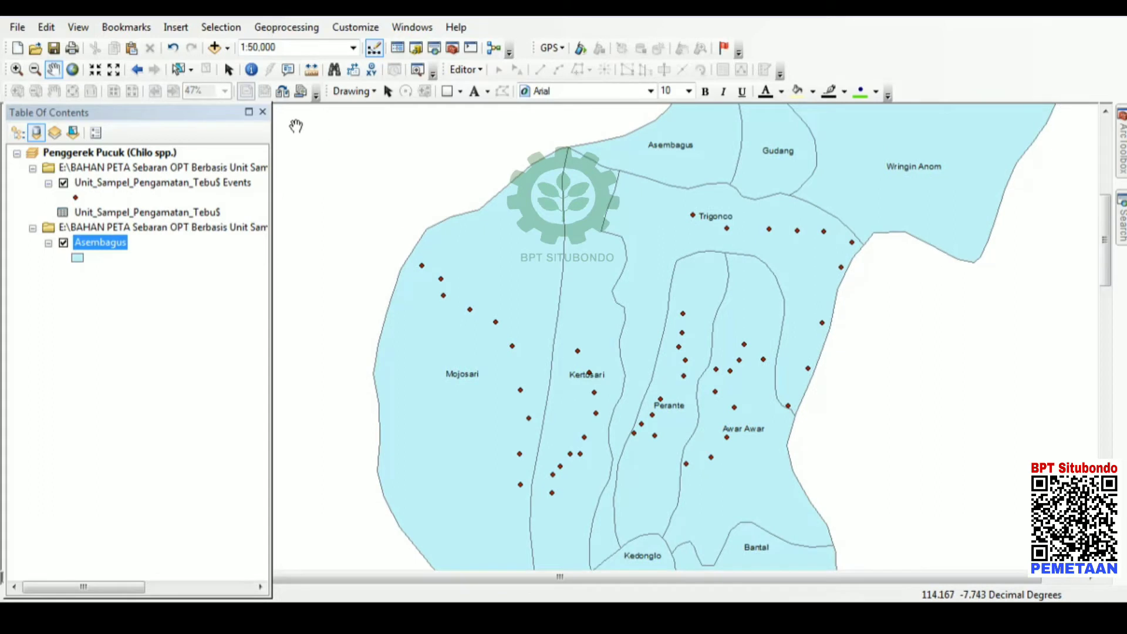
- Open the Unit_Sampel_Pengamatan_Tebu$ table and examine its coordinate, stem count and attack percentage columns
left_click(230, 71)
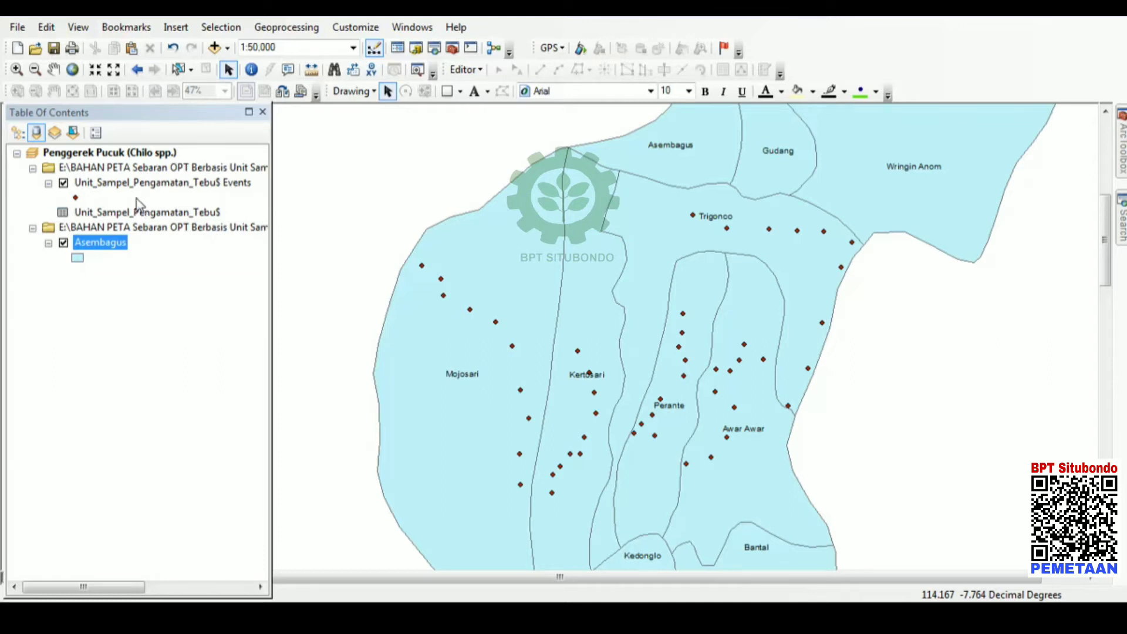
left_click(118, 185)
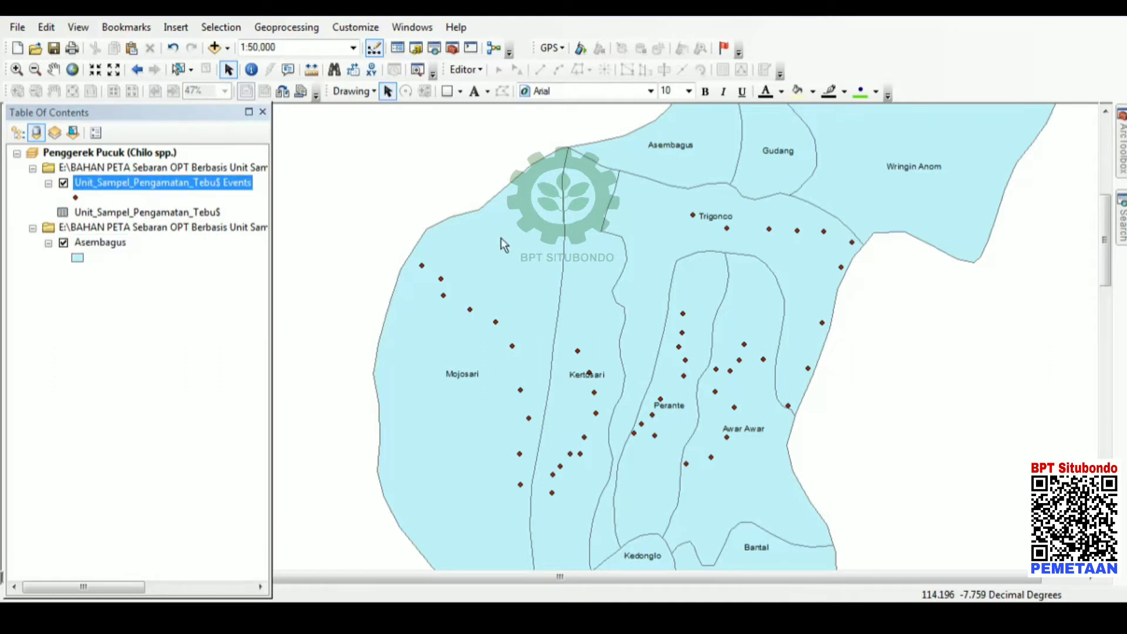
left_click(178, 217)
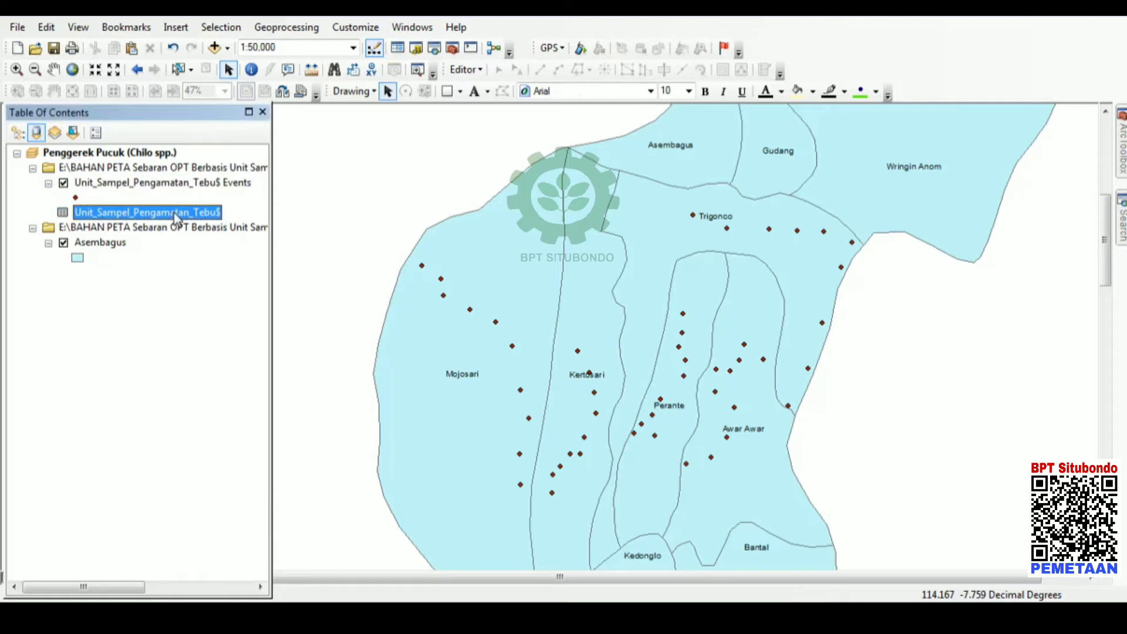
right_click(178, 218)
left_click(210, 222)
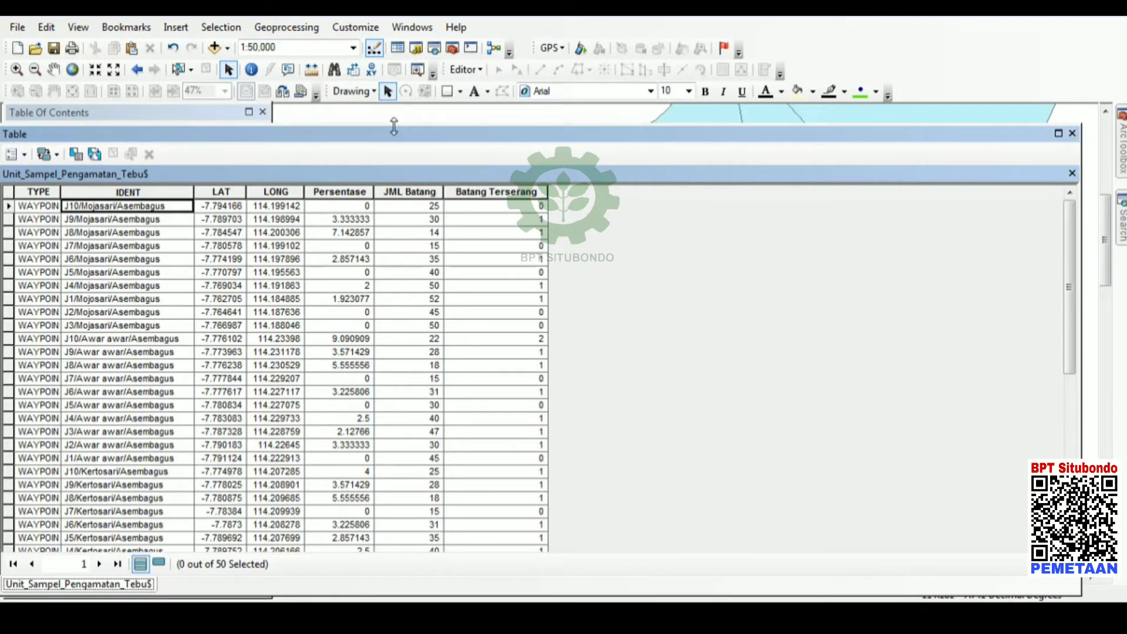
left_click_drag(517, 130, 519, 134)
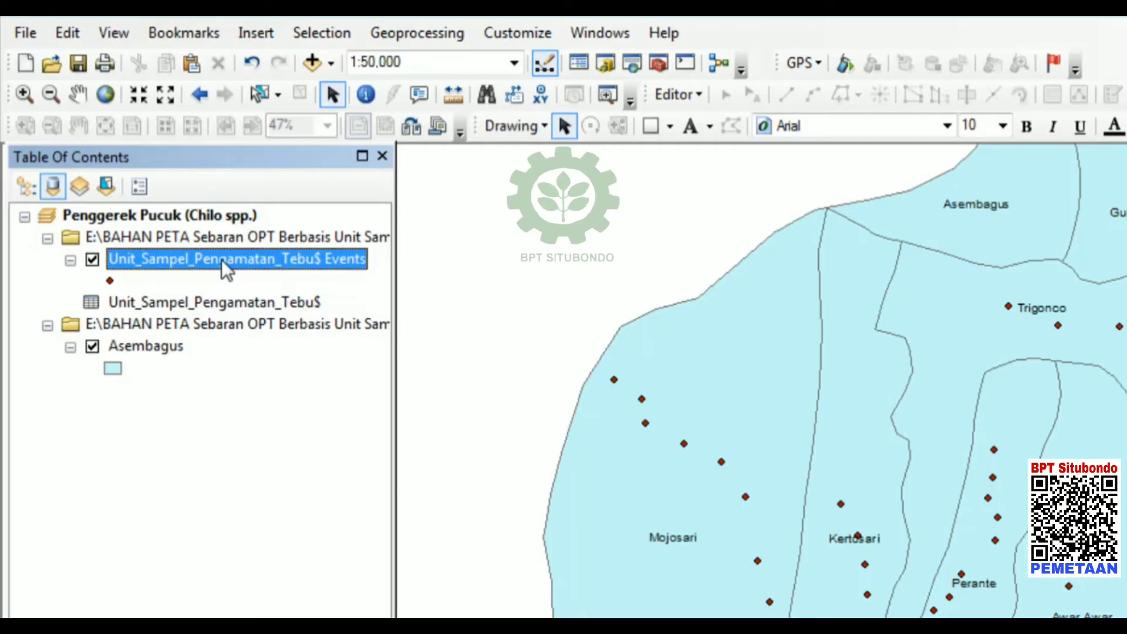
- Export all features of the Unit_Sampel_Pengamatan_Tebu$ Events layer to the shapefile Chilo spp.shp and add it to the map
right_click(221, 260)
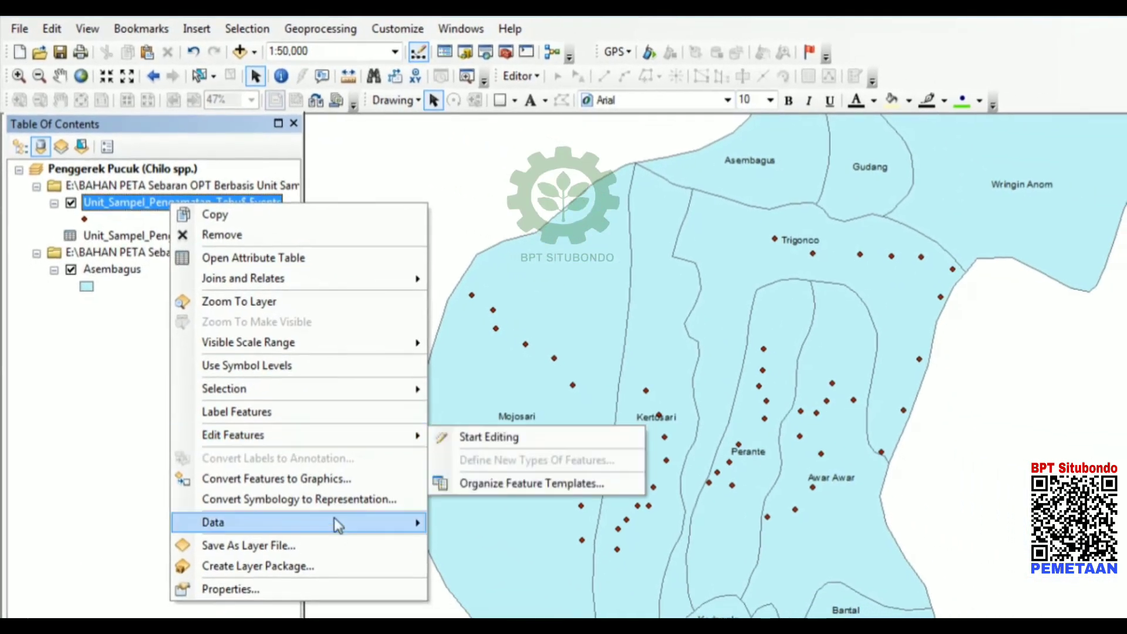
mouse_move(335, 524)
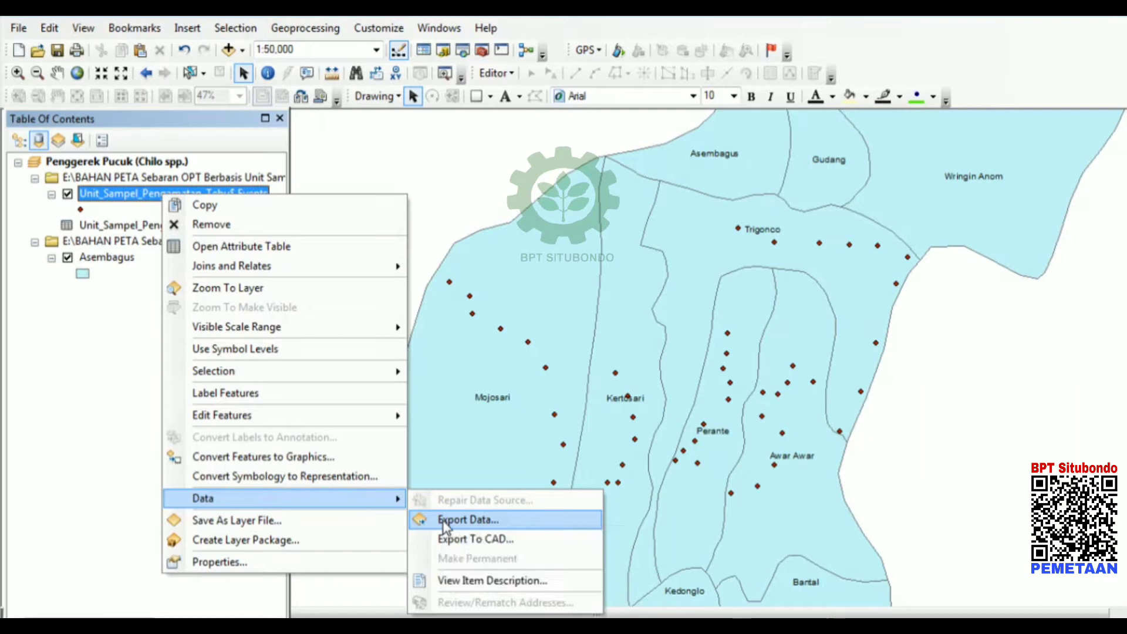
left_click(444, 522)
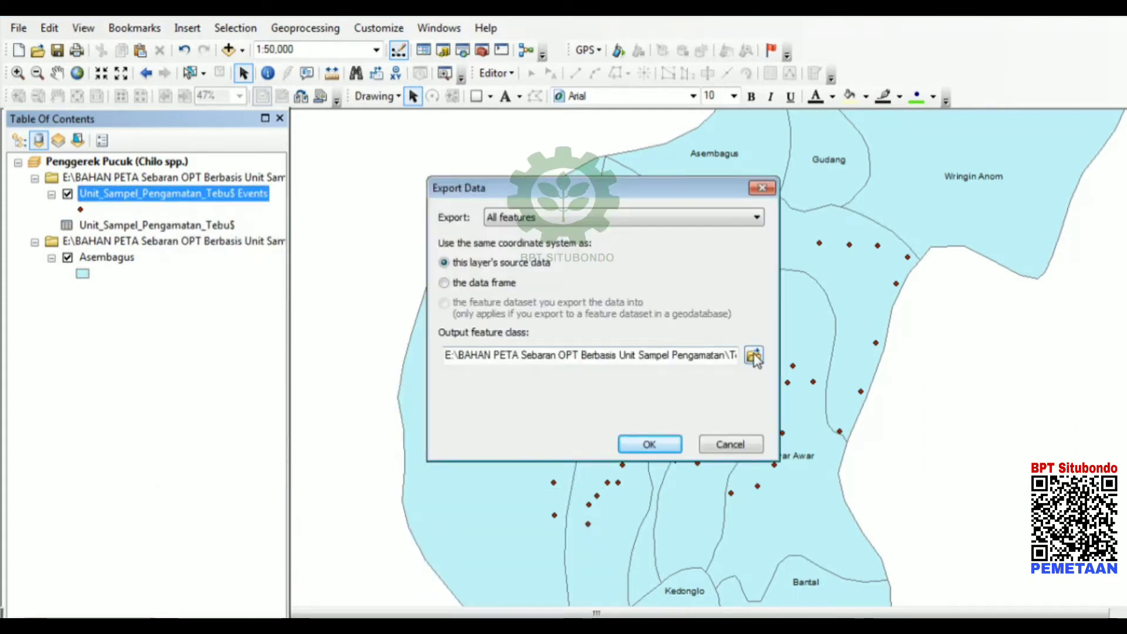
left_click(754, 355)
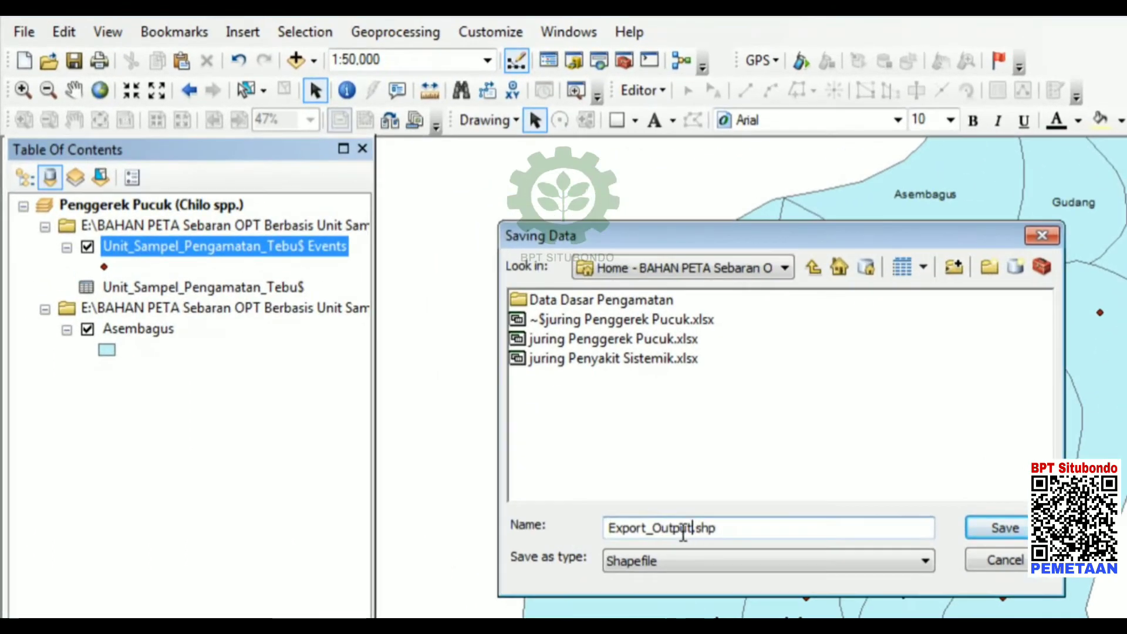
left_click_drag(535, 411, 437, 415)
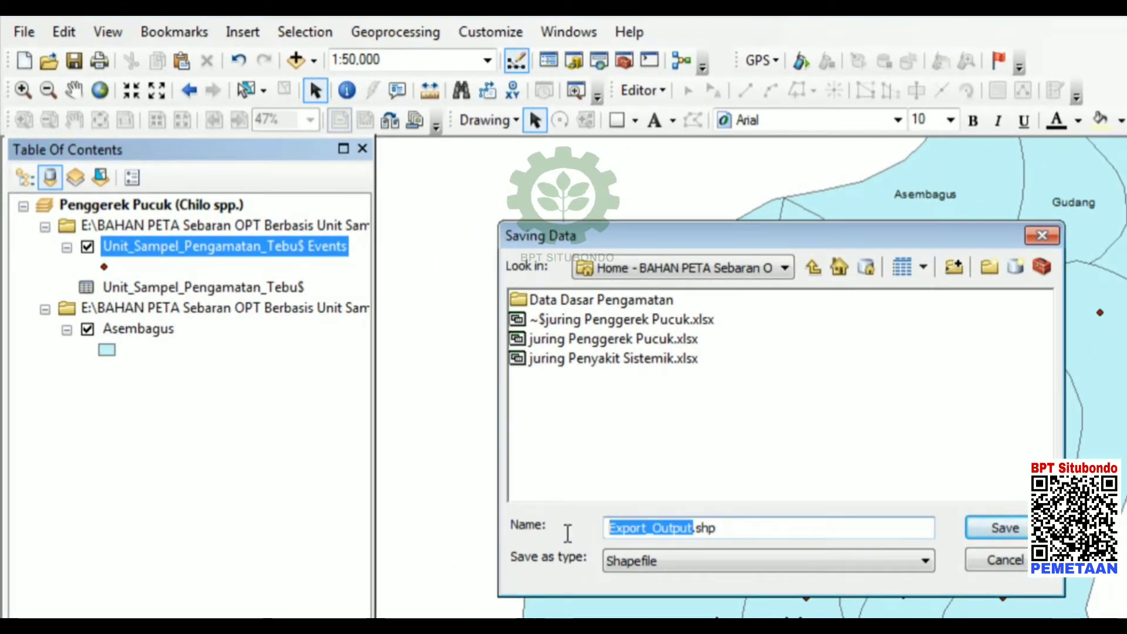
type("C")
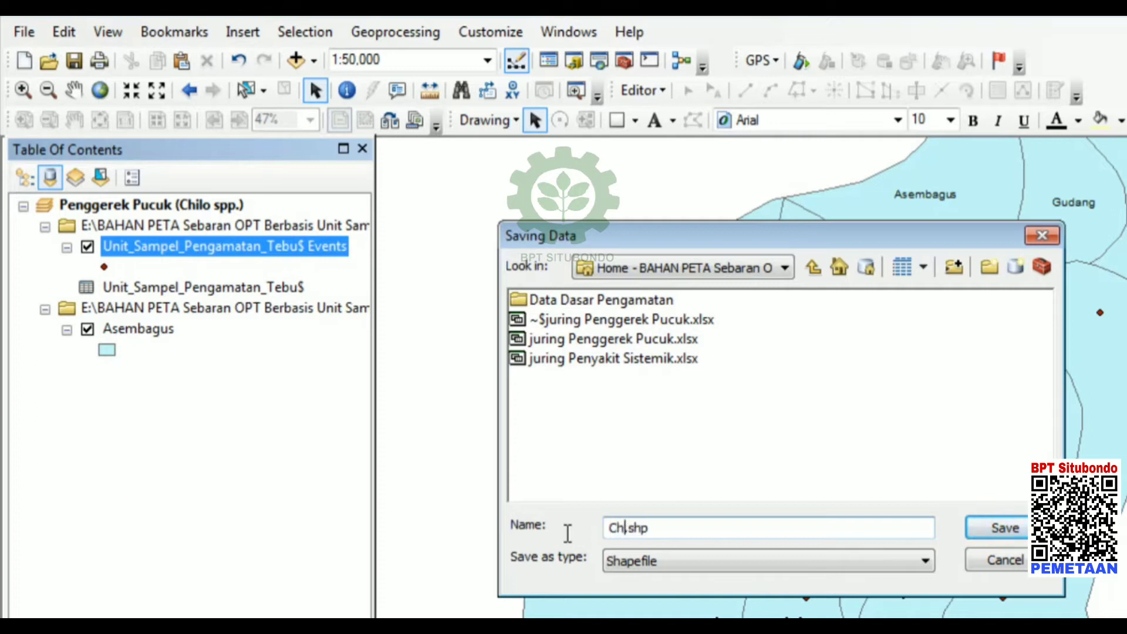
type("hilo spp")
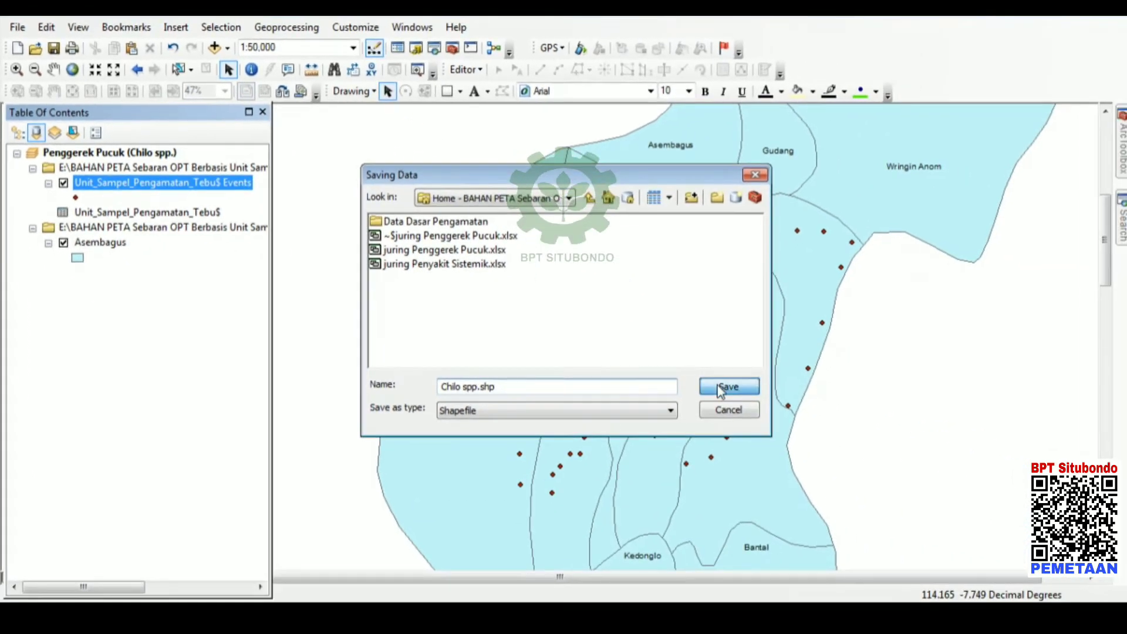
left_click(726, 387)
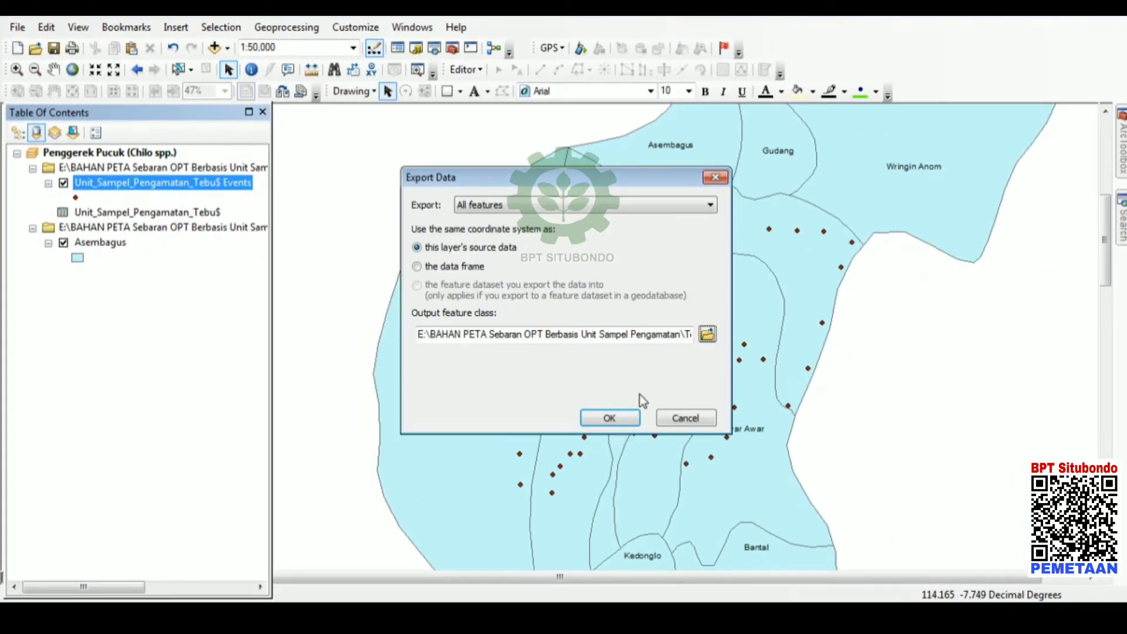
left_click(604, 422)
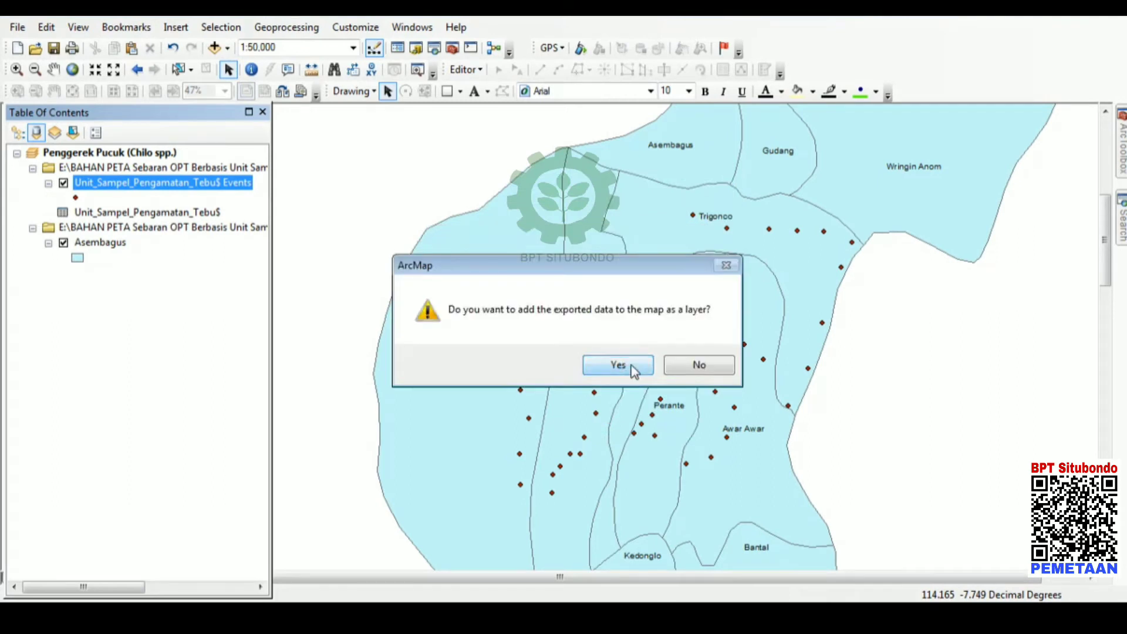
left_click(631, 369)
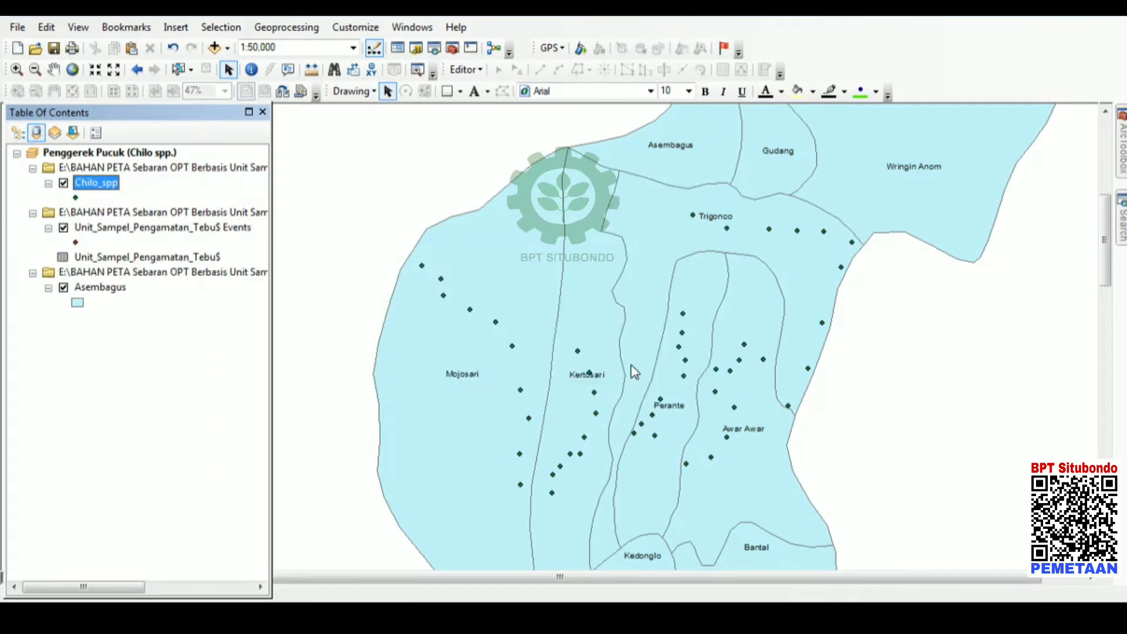
- Change the Chilo_spp point symbol to a black Circle 1 with size 6
left_click(76, 198)
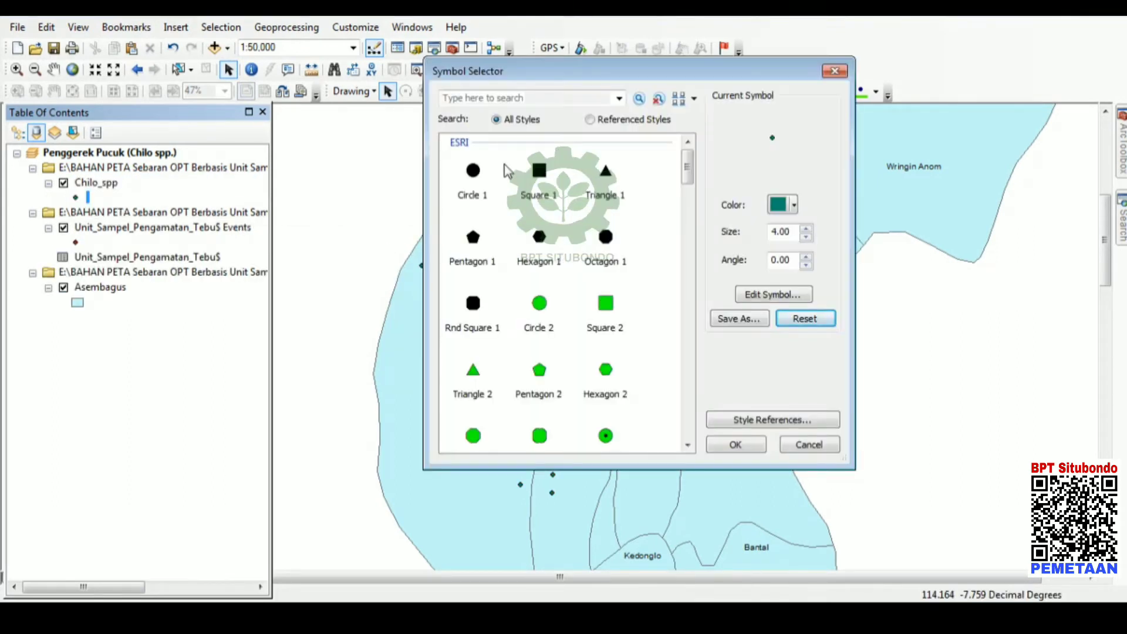
left_click(475, 173)
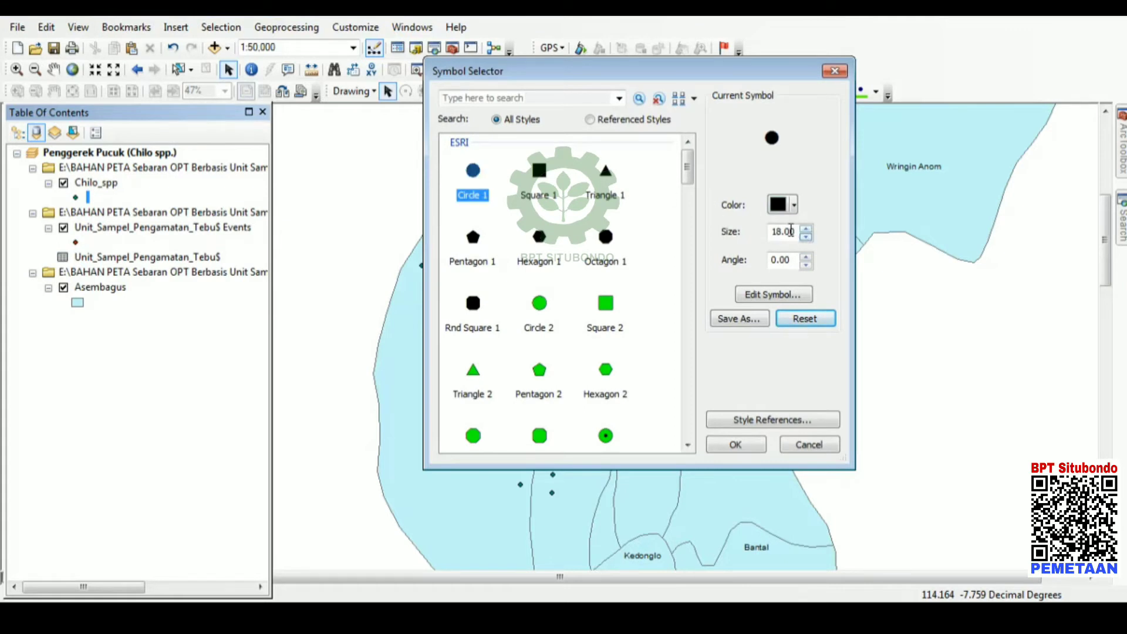
left_click_drag(783, 231, 761, 229)
type("8")
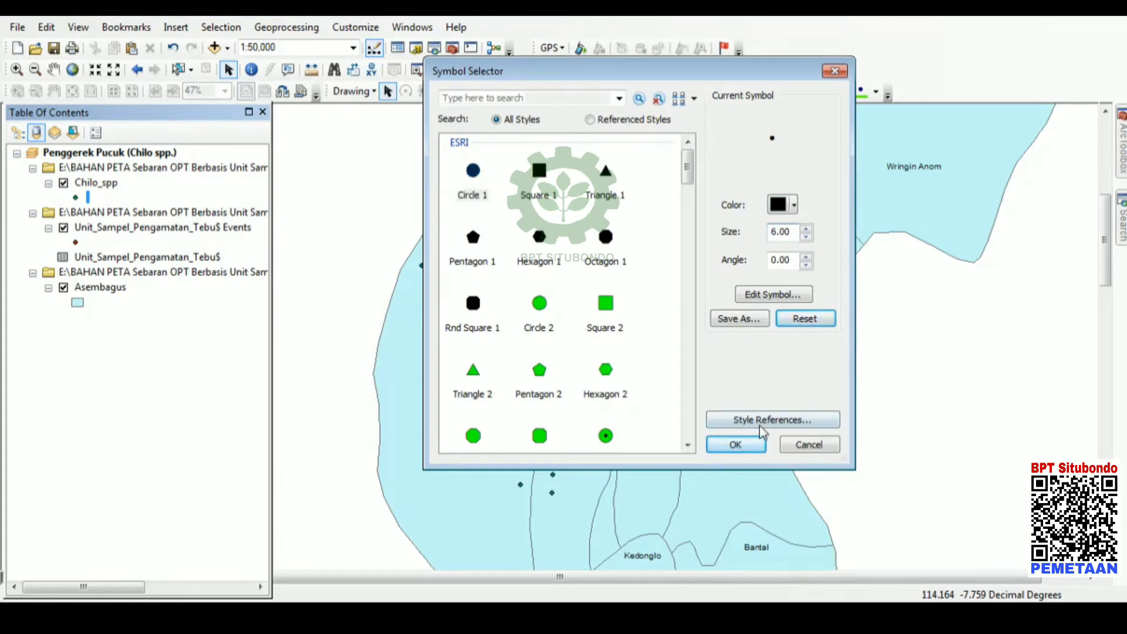
left_click(736, 444)
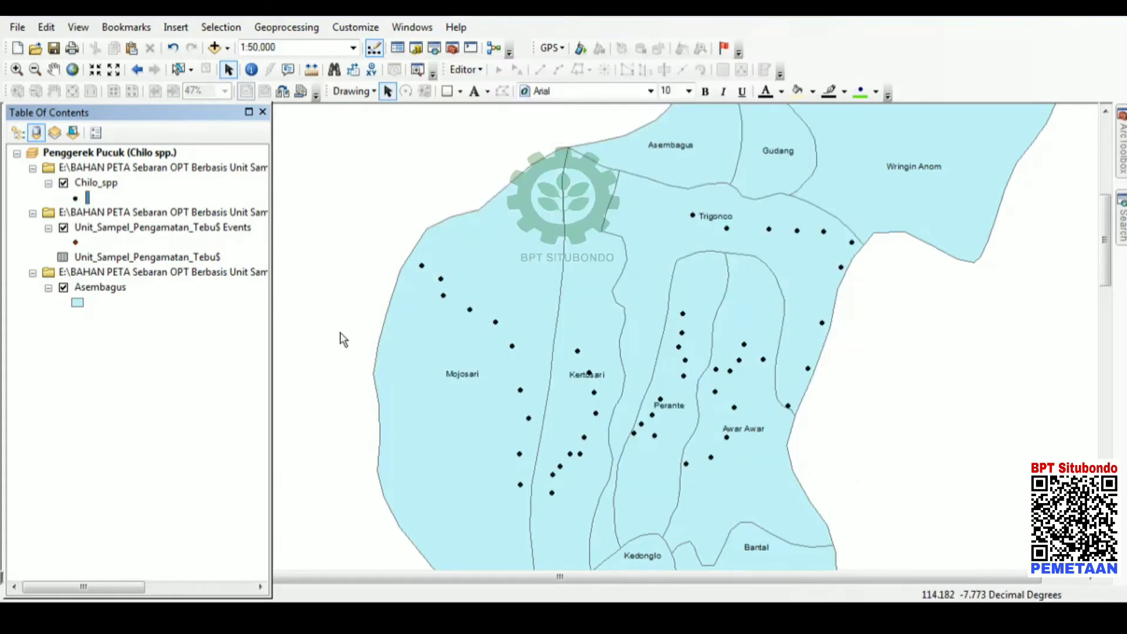
- Remove the Unit_Sampel_Pengamatan_Tebu$ Events layer and the workbook source with its Unit_Sampel_Pengamatan_Tebu$ table from the data frame
left_click(143, 228)
right_click(143, 227)
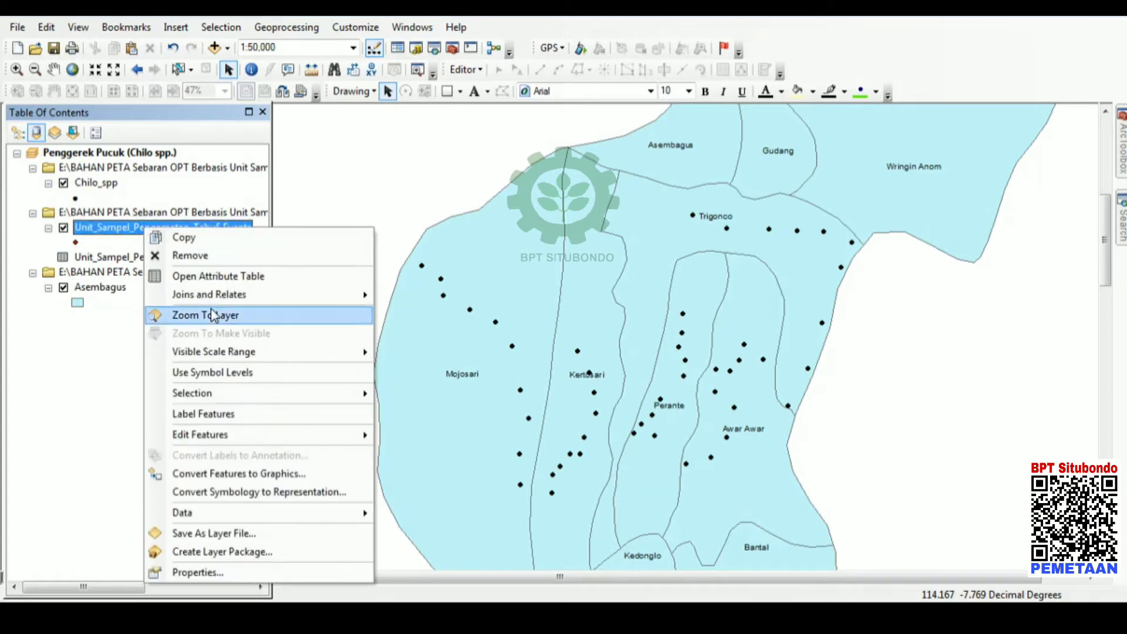
left_click(194, 255)
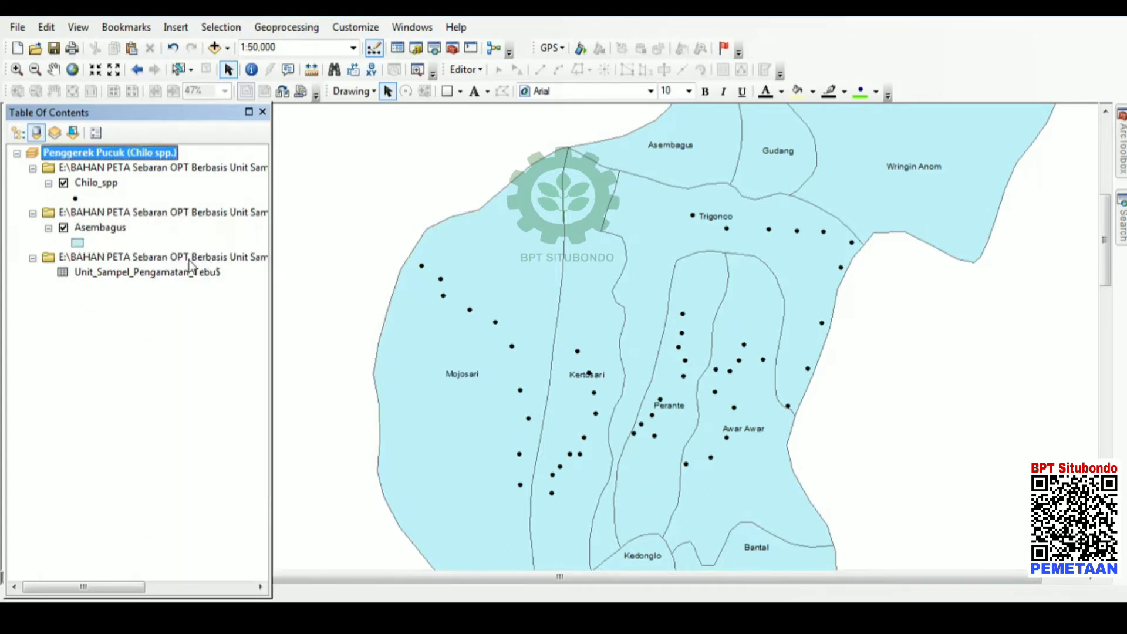
right_click(178, 262)
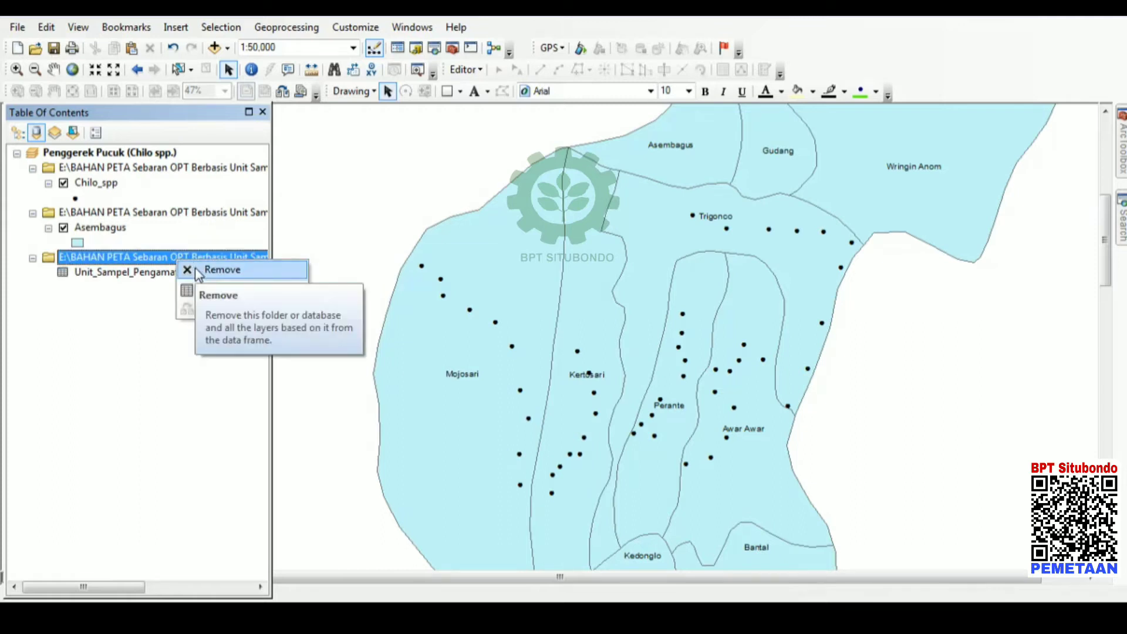
left_click(197, 269)
- Review the Chilo_spp layer's attribute table, including the JML_Batang, Batang_Ter and Persentase fields, and close it
left_click(102, 171)
left_click(99, 183)
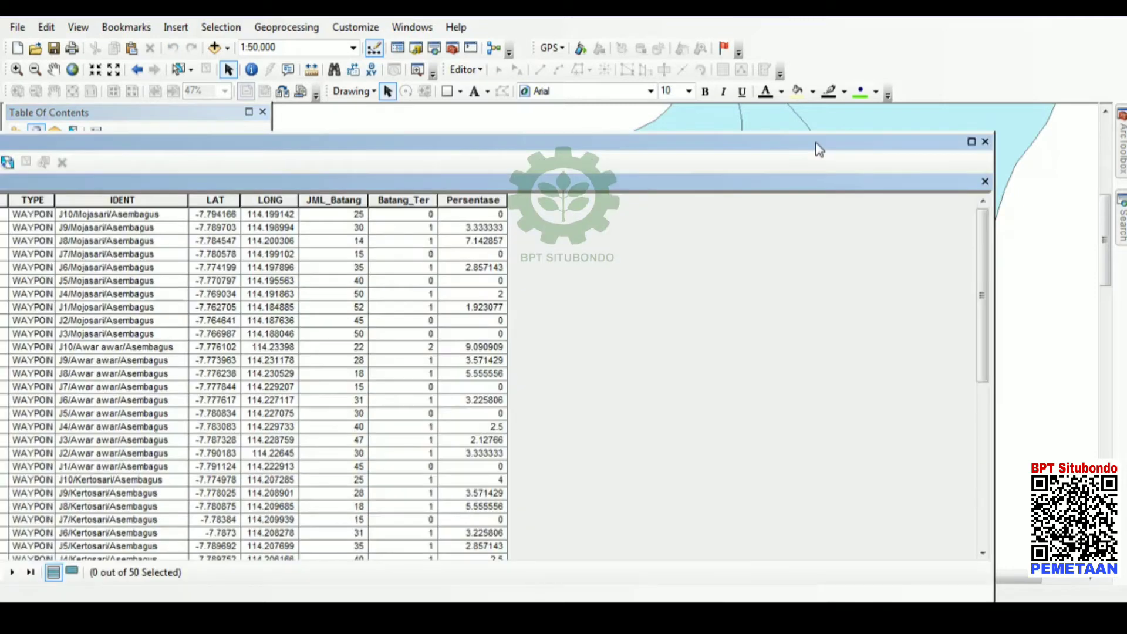
left_click_drag(820, 150, 899, 144)
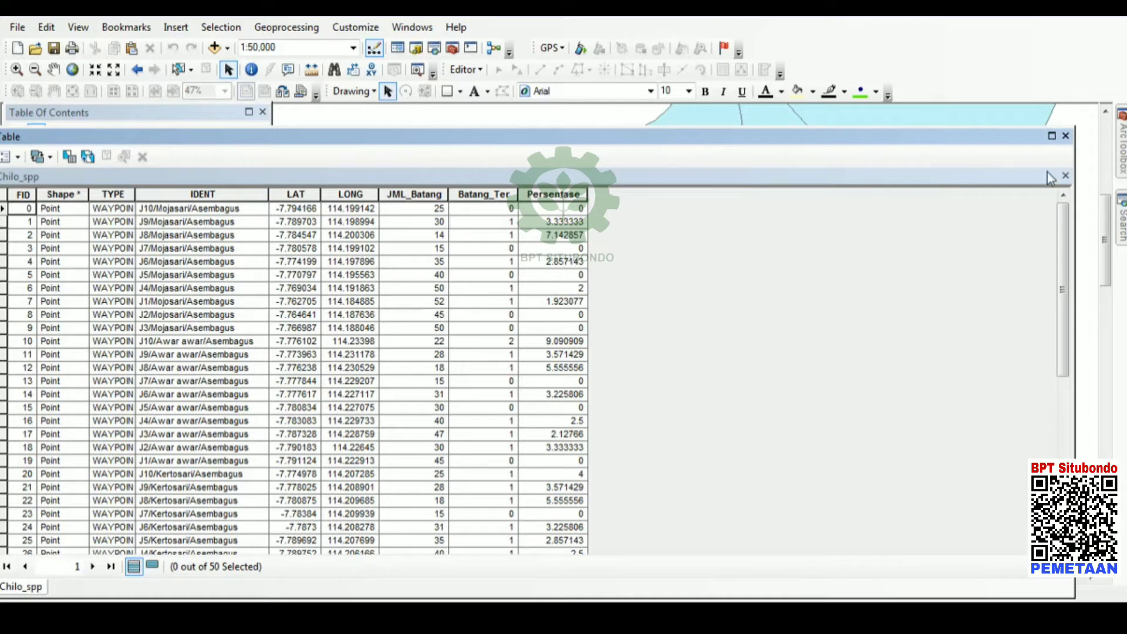
left_click(1066, 136)
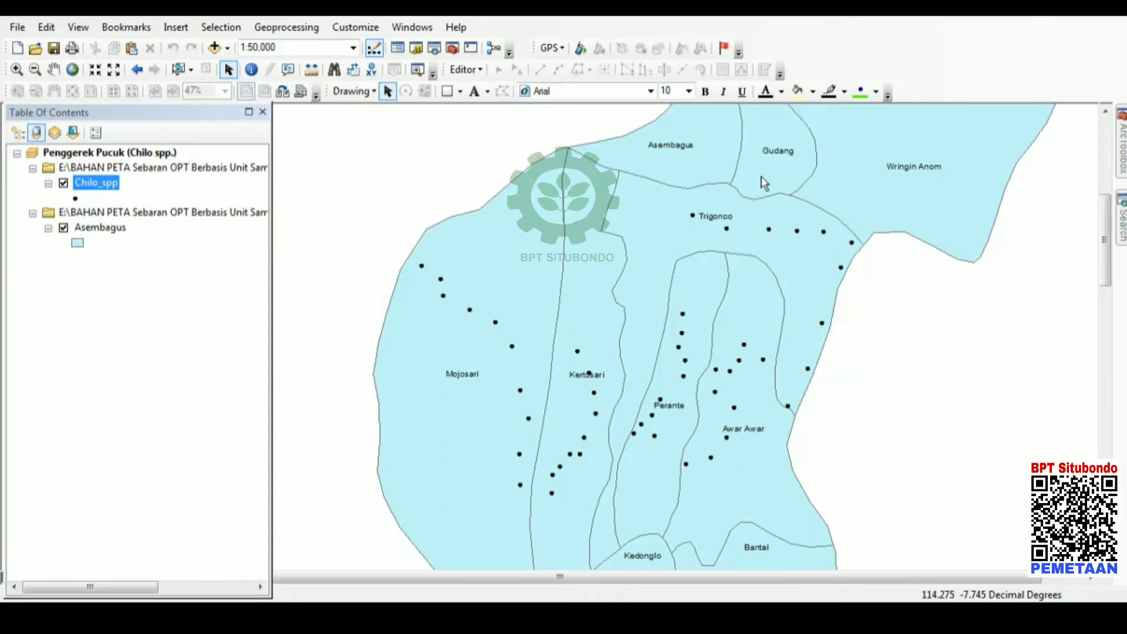
right_click(112, 189)
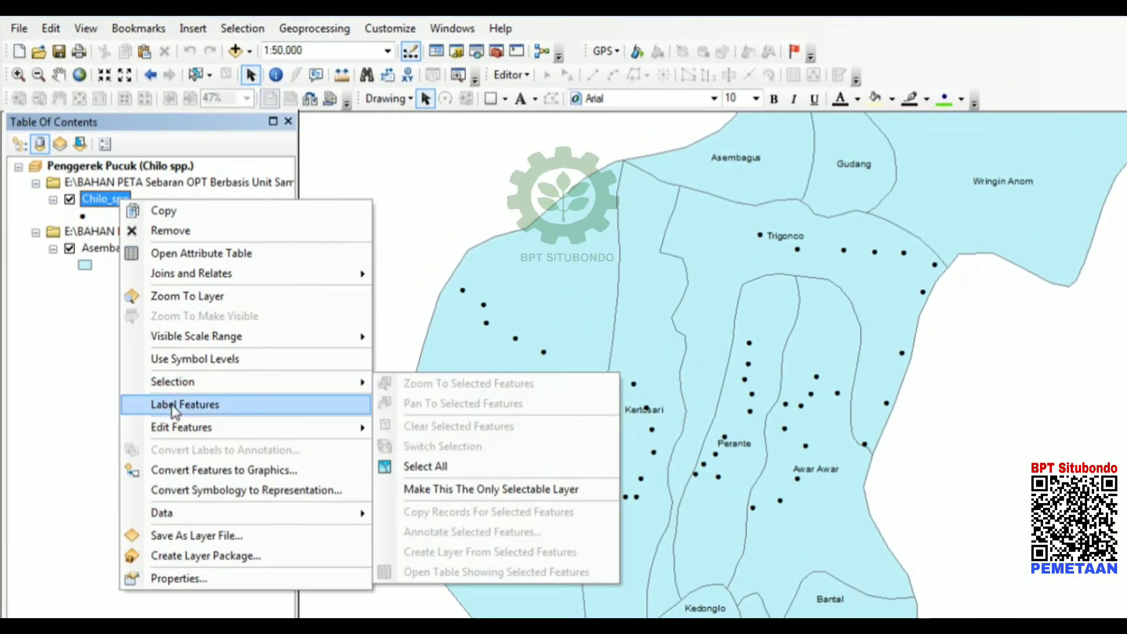
left_click(174, 409)
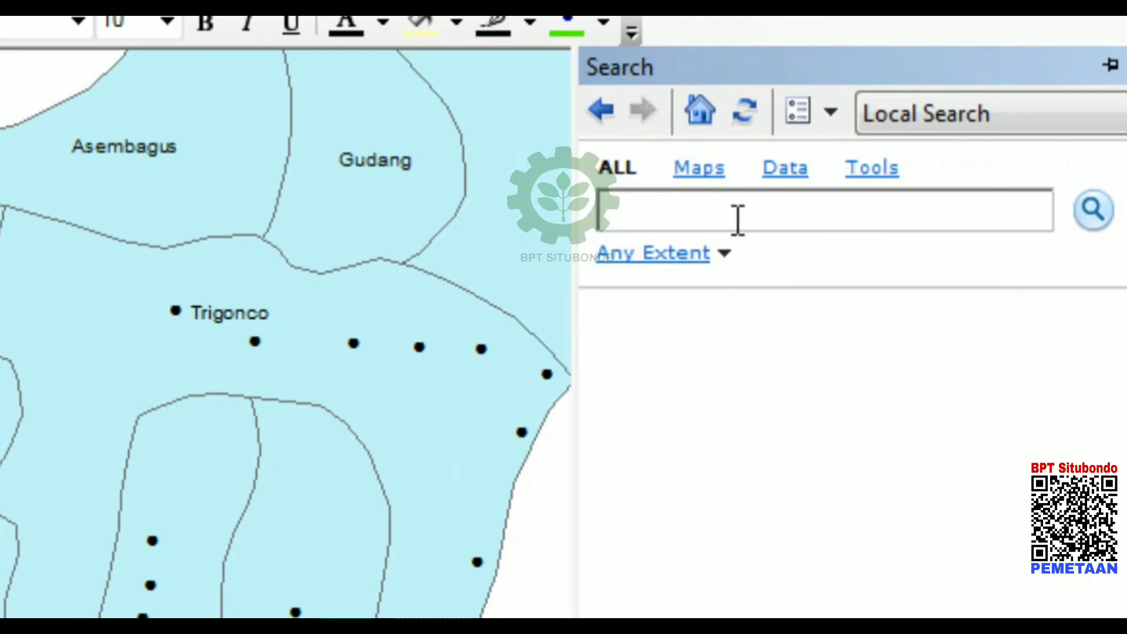
- Search for the thiessen tool, open Create Thiessen Polygons (Analysis) and set Chilo_spp as its input features
type("thiess")
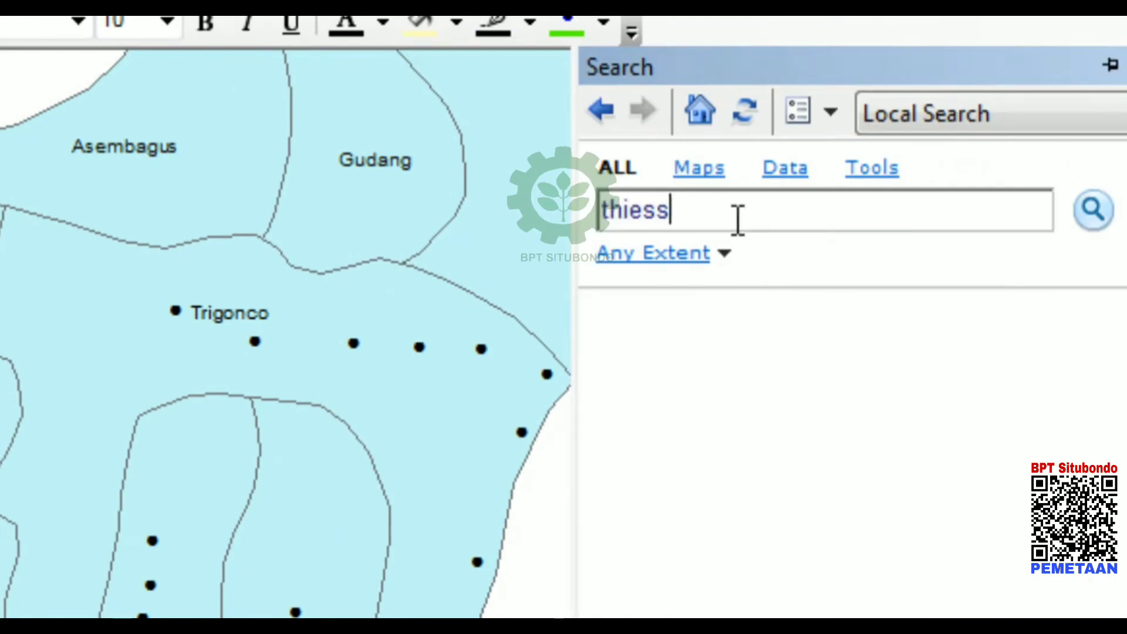
type("en")
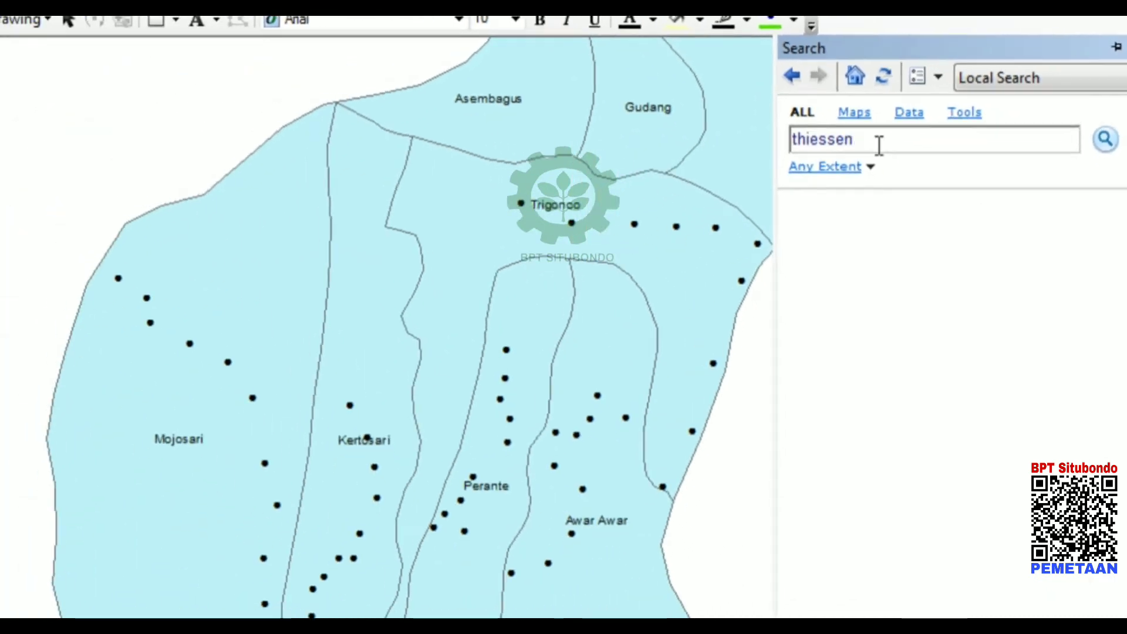
key("Return")
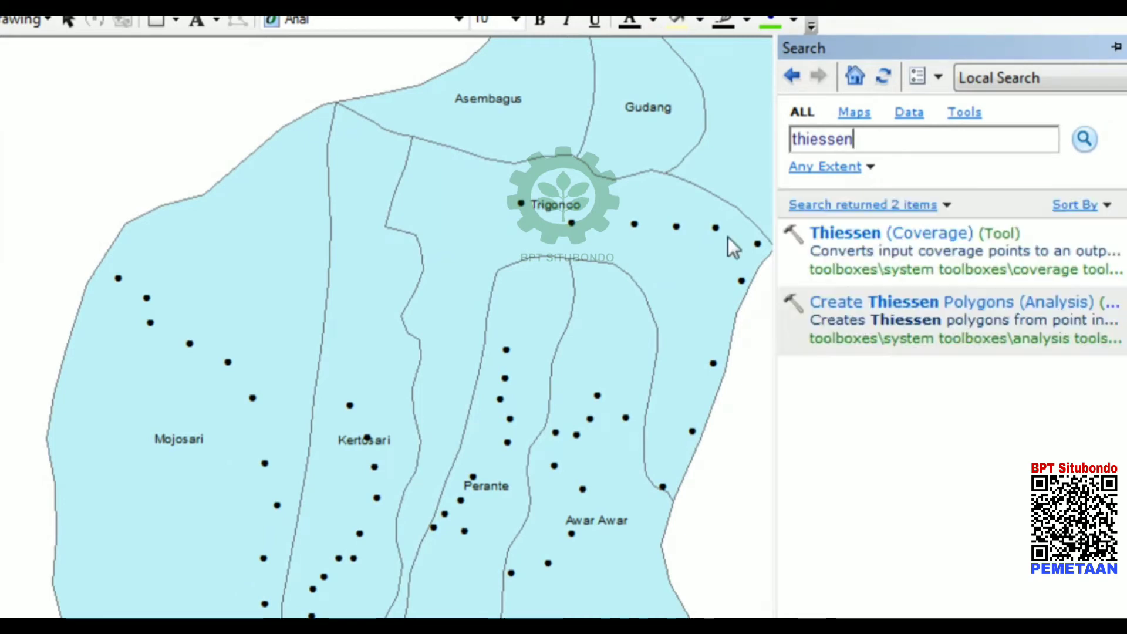
left_click(958, 316)
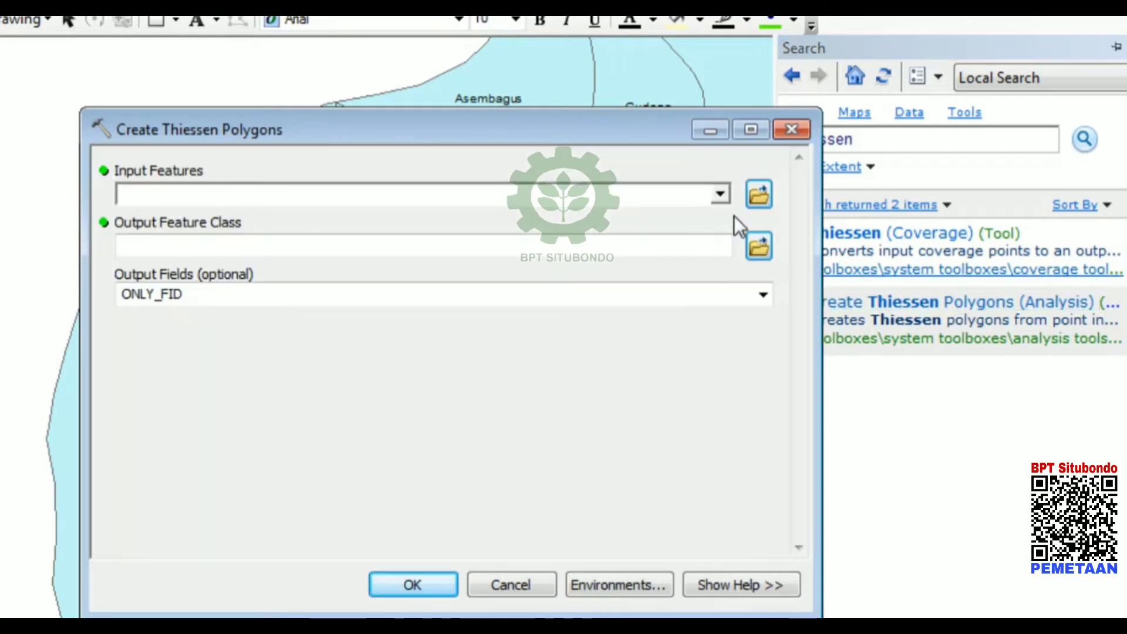
left_click(720, 194)
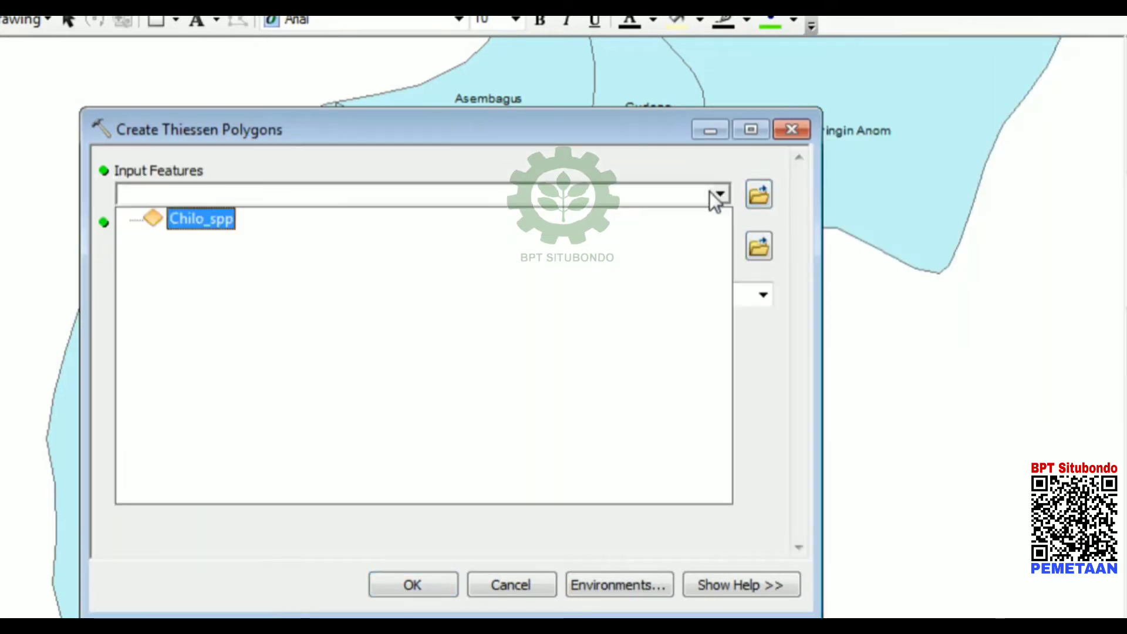
left_click(217, 222)
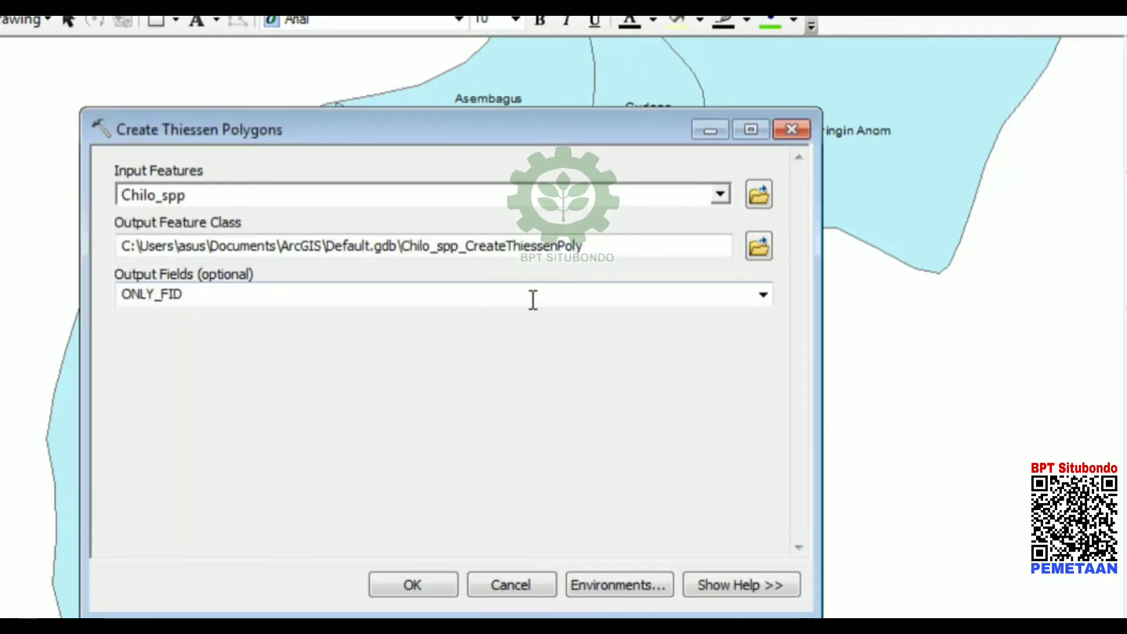
- Set the Thiessen output feature class to Chilo_spp_thiessen.shp in the Tebu folder and the output fields to ALL
left_click(758, 245)
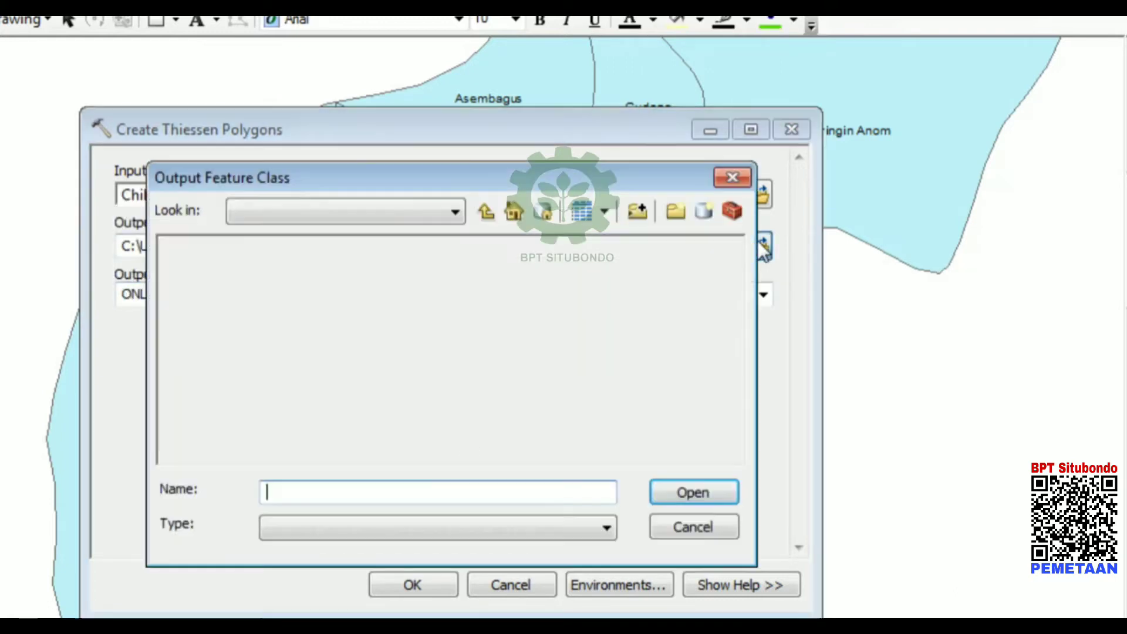
left_click(225, 288)
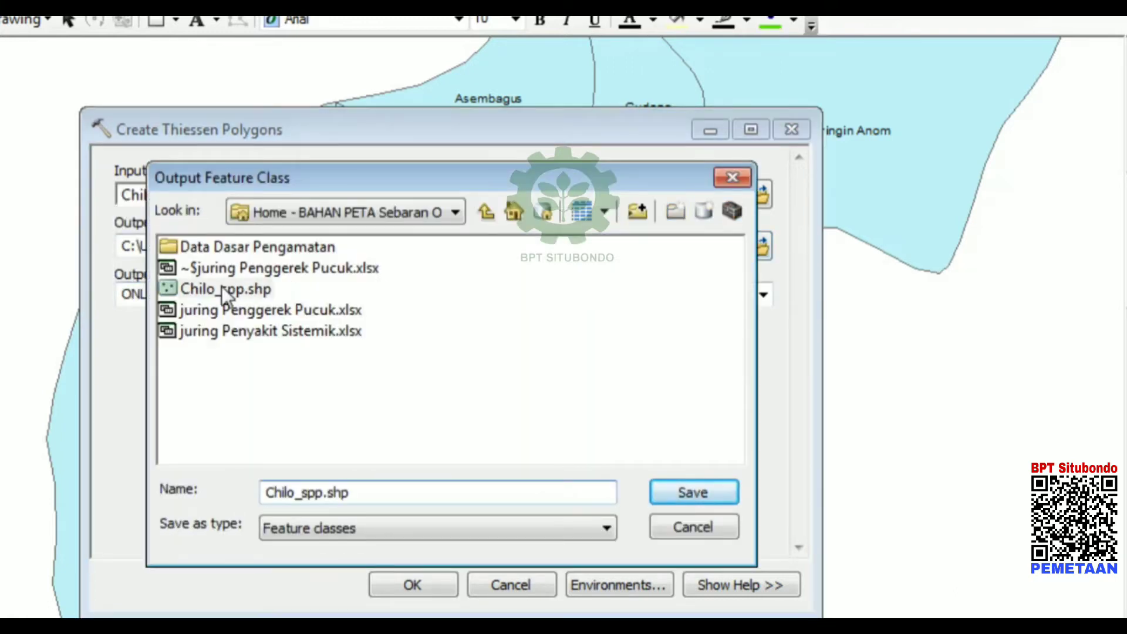
left_click(324, 494)
type("1")
type("thiessen")
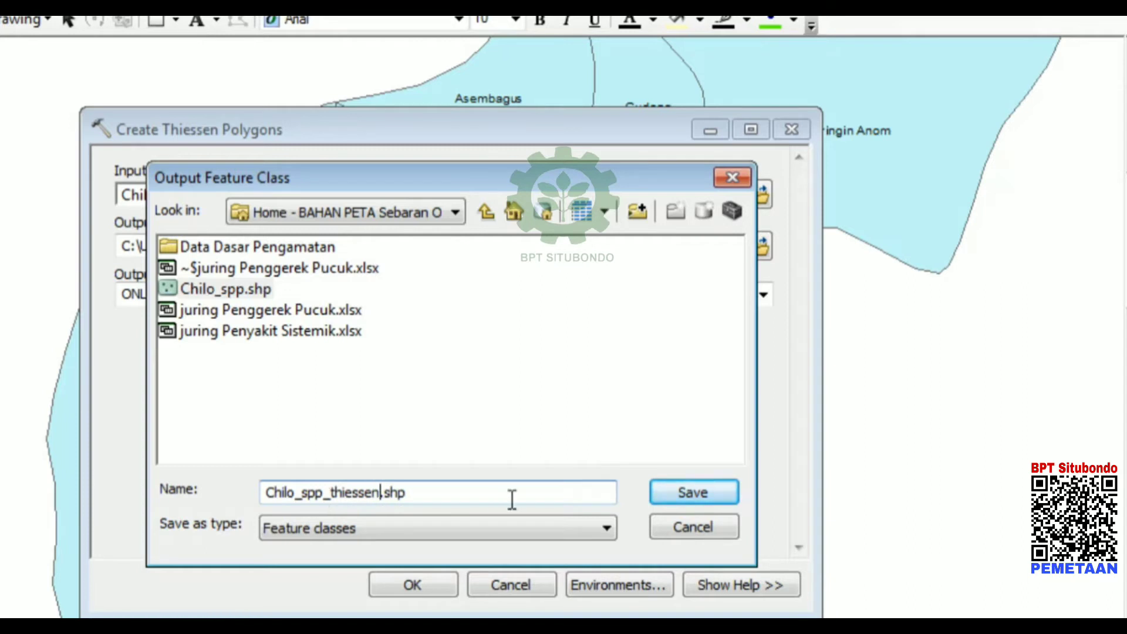
left_click(689, 492)
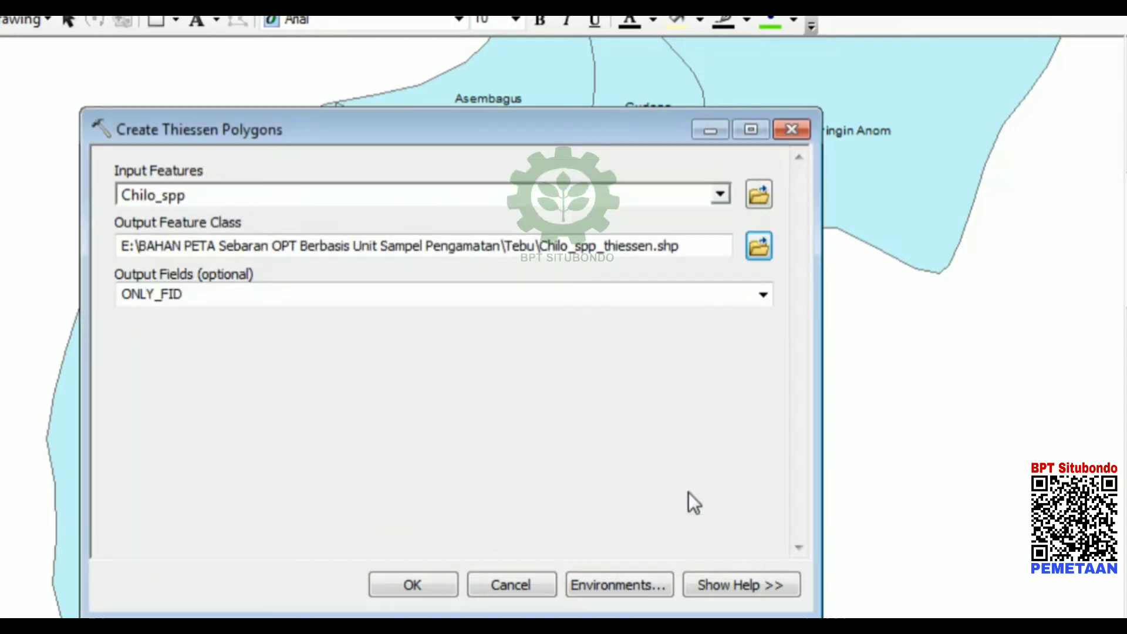
left_click(764, 295)
left_click(508, 334)
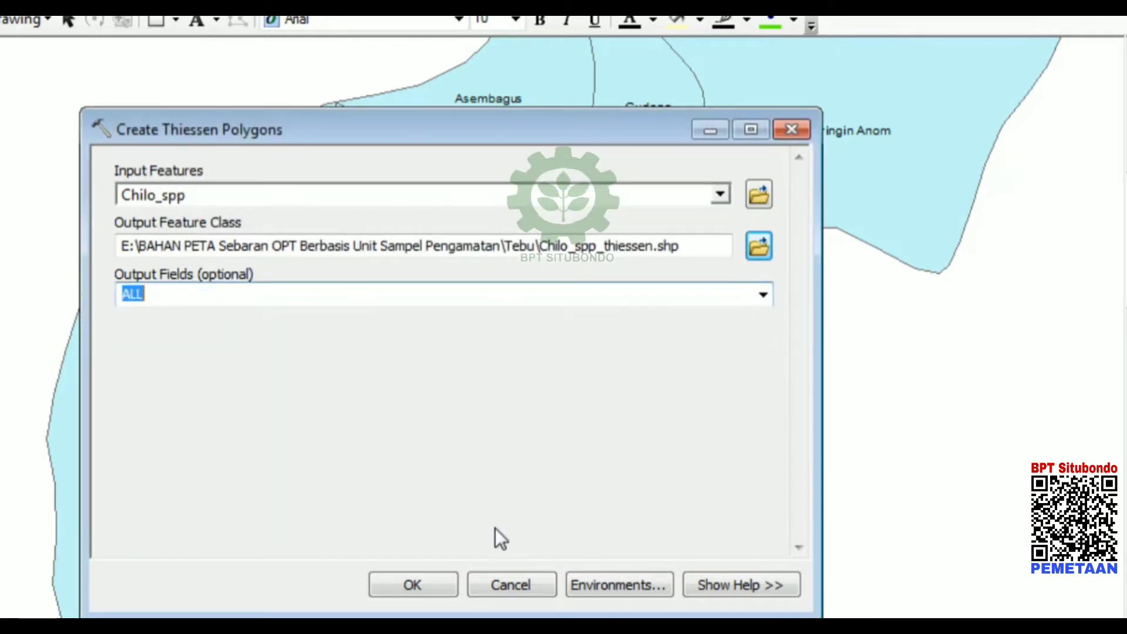
- Set the processing extent to Same as layer Asembagus and create the Thiessen polygons
left_click(627, 580)
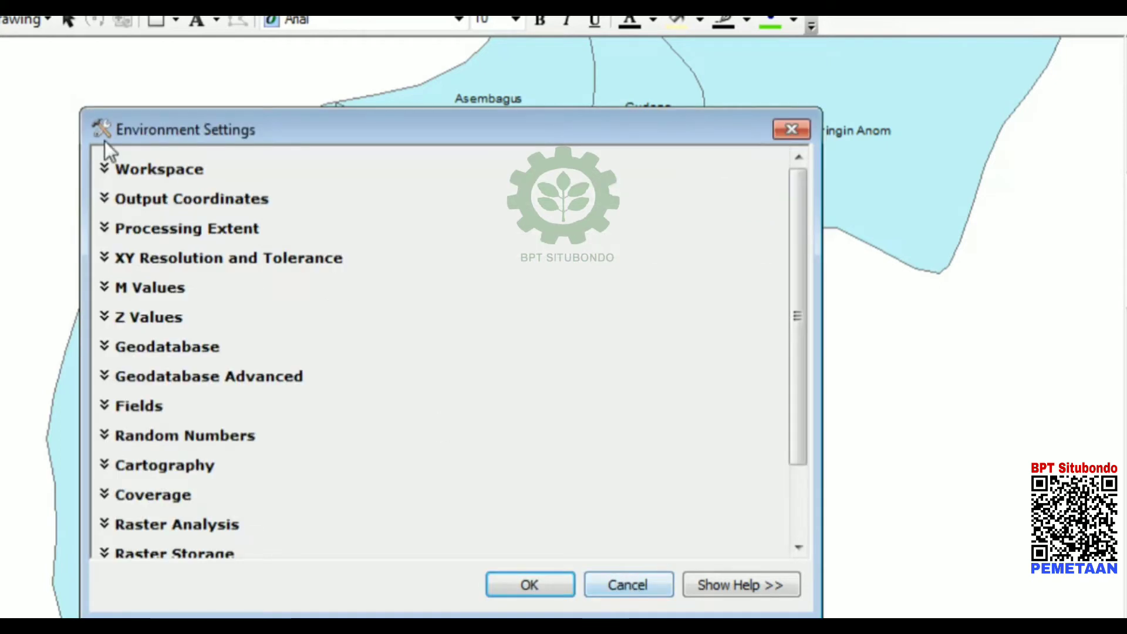
left_click(107, 233)
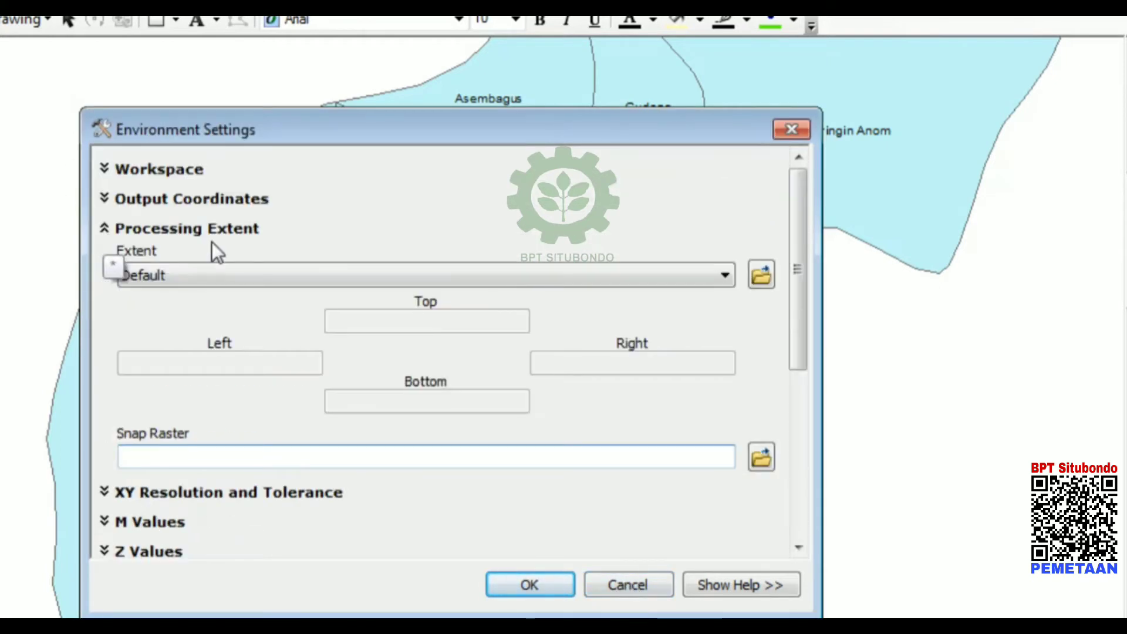
left_click(203, 274)
left_click(227, 394)
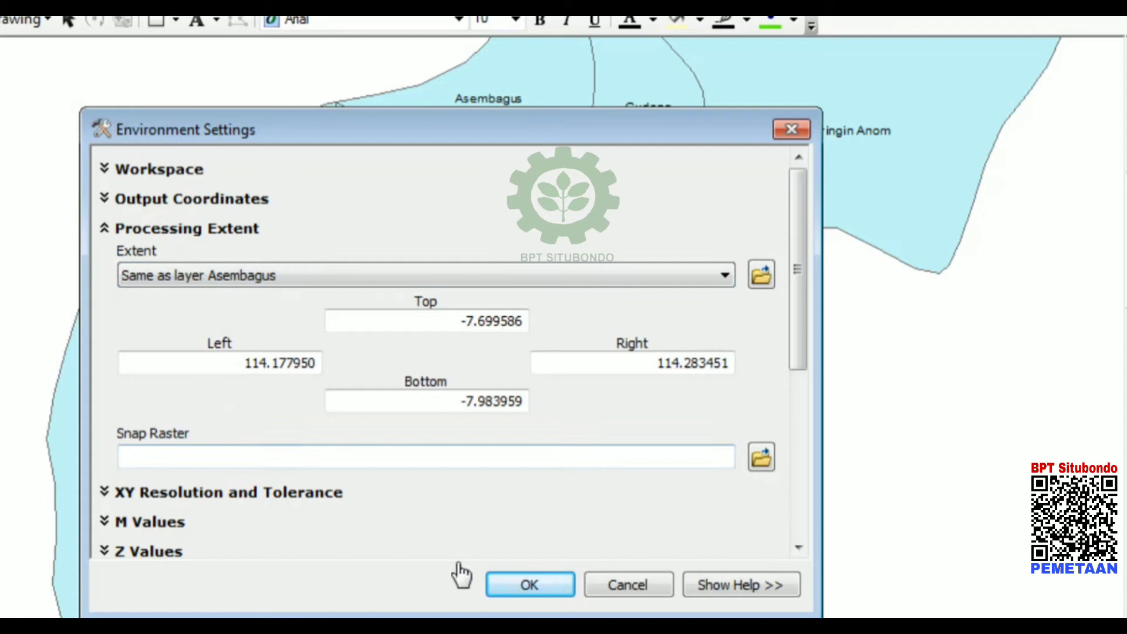
left_click(541, 583)
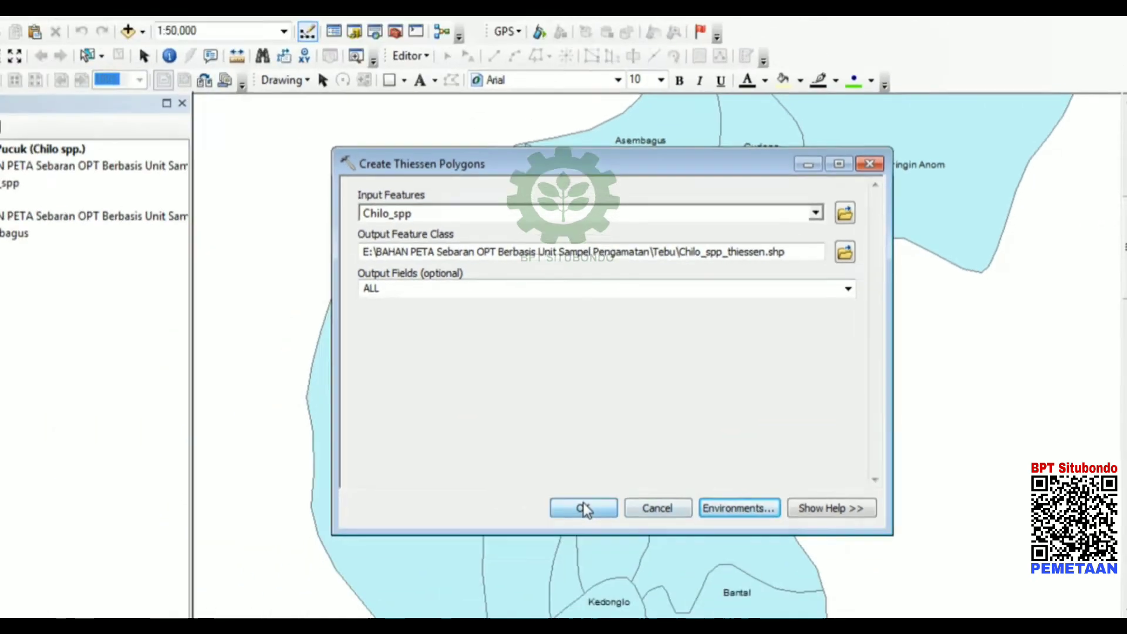
left_click(583, 508)
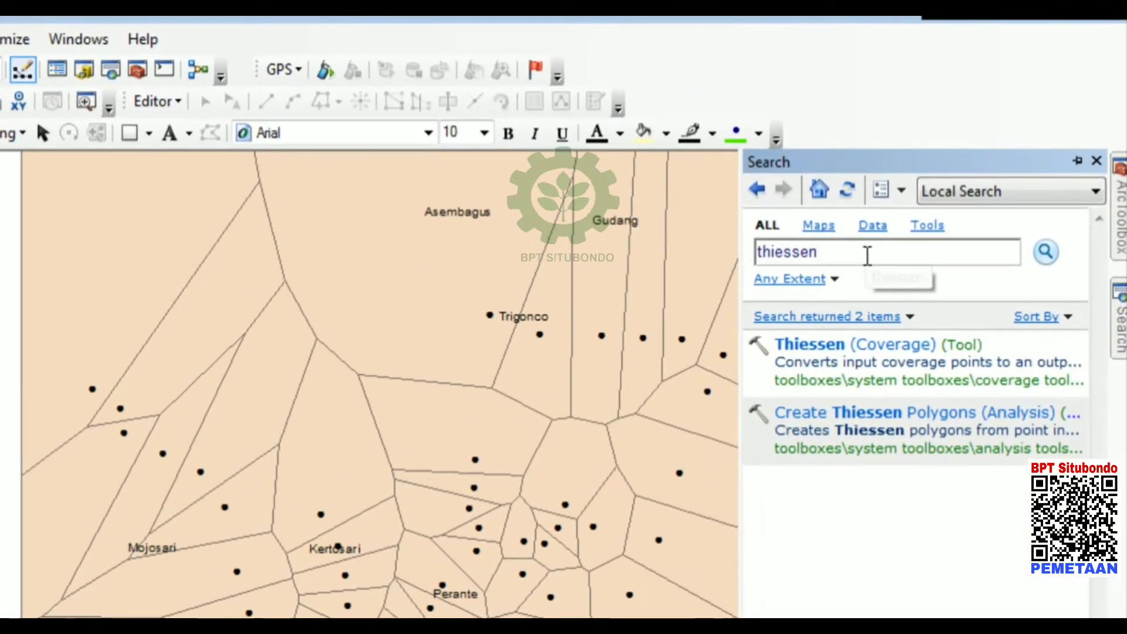
- Search for the clip tool, open Clip (Analysis) and set Chilo_spp_thiessen as input features and Asembagus as clip features
left_click_drag(866, 254, 682, 268)
type("clip")
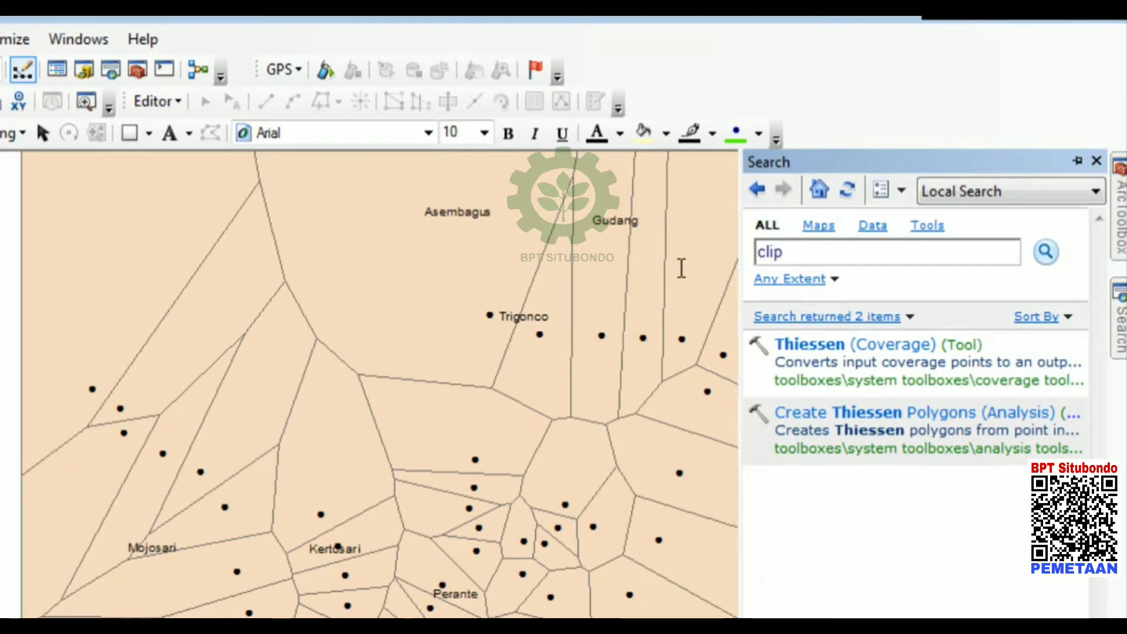
key("Return")
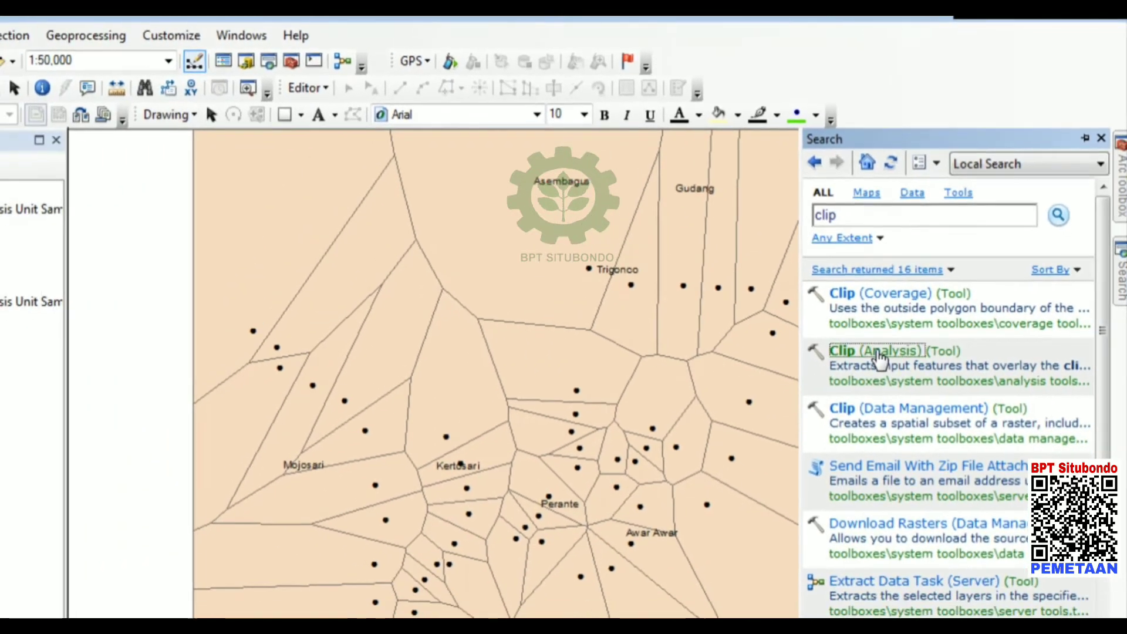
double_click(838, 405)
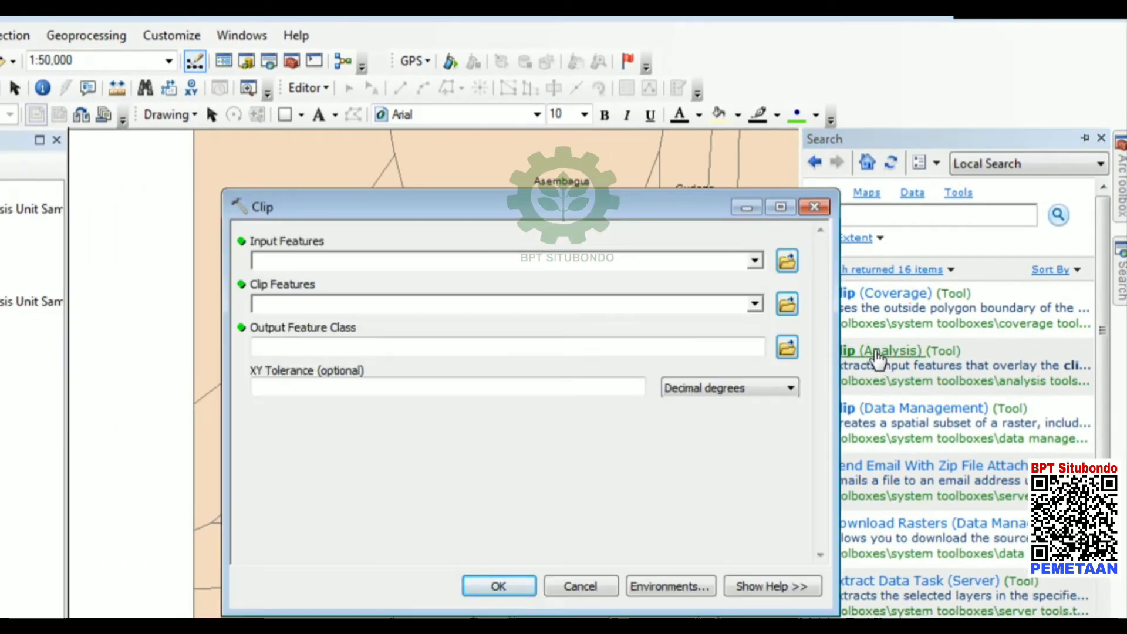
left_click(755, 261)
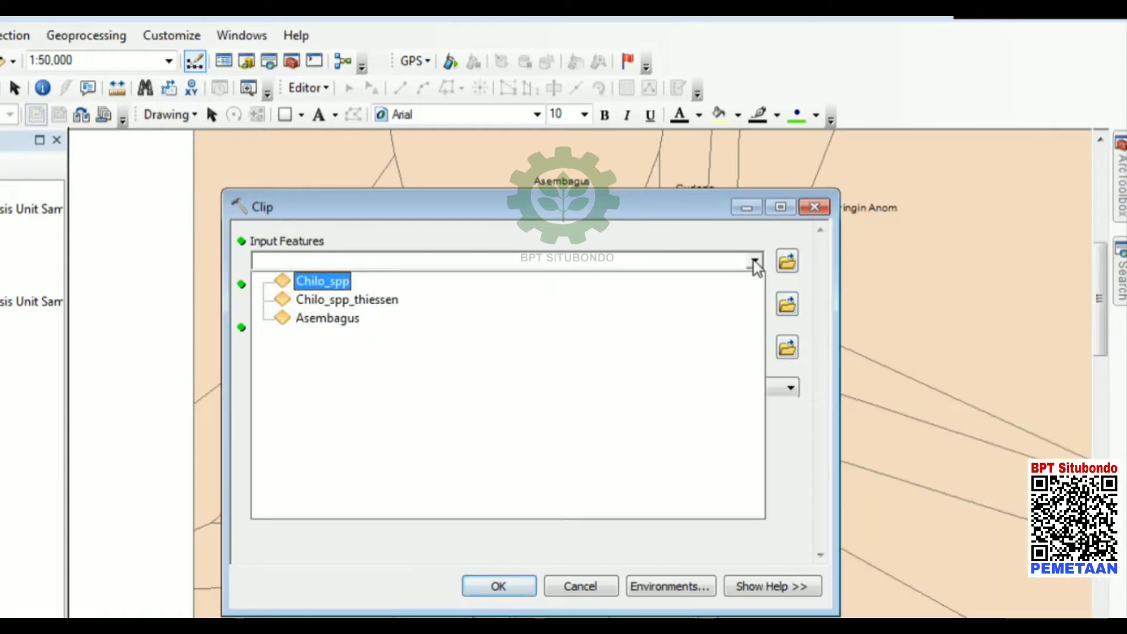
left_click(400, 297)
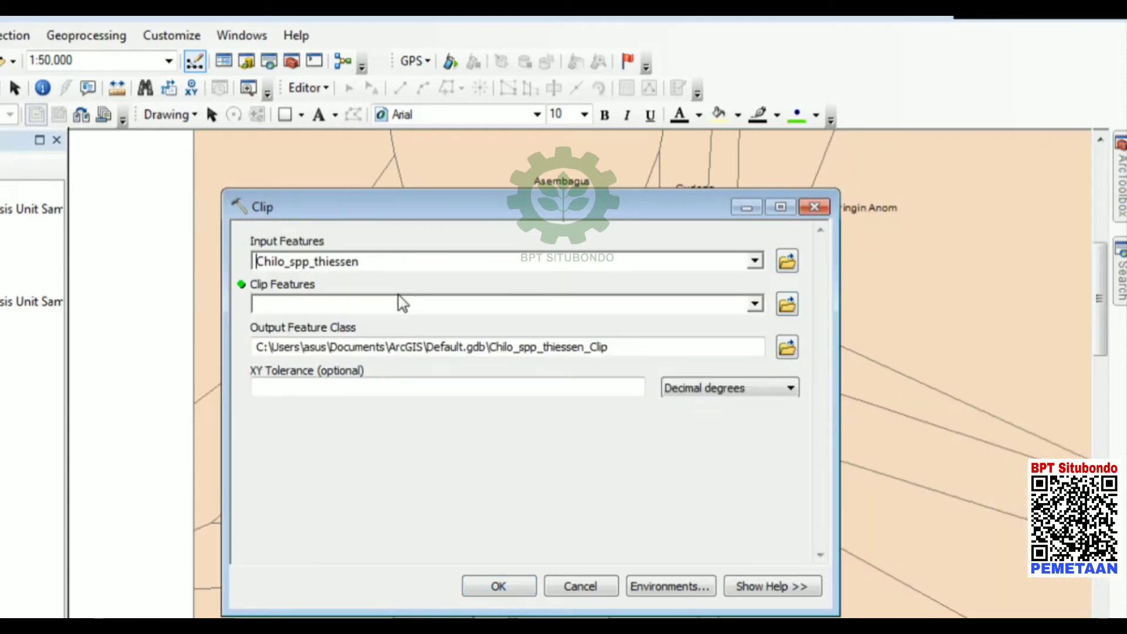
left_click(755, 304)
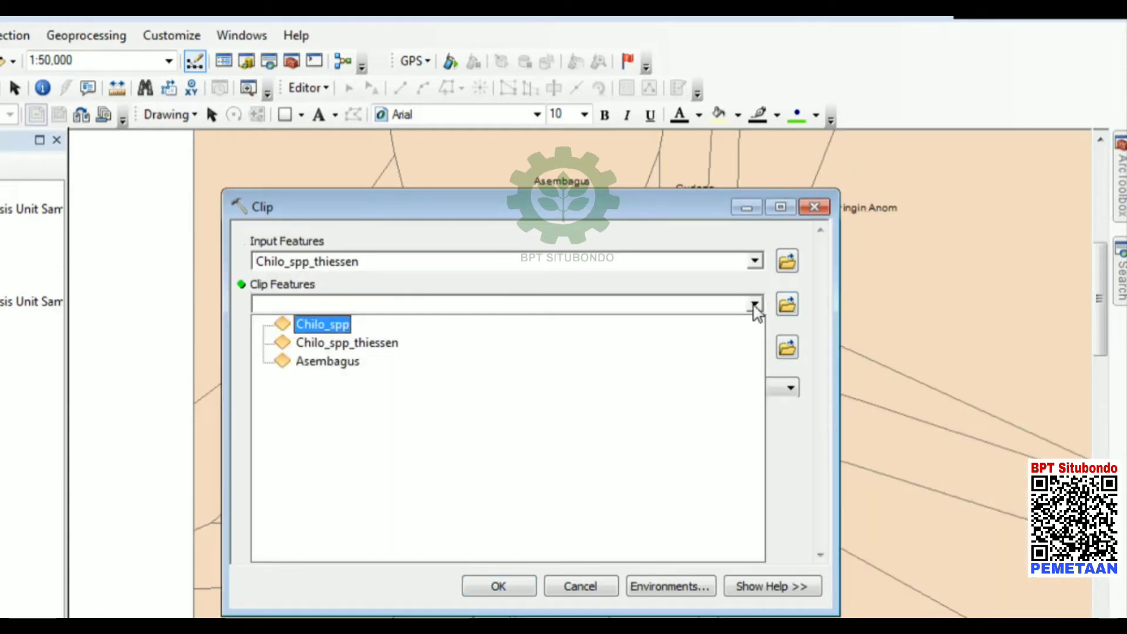
left_click(327, 369)
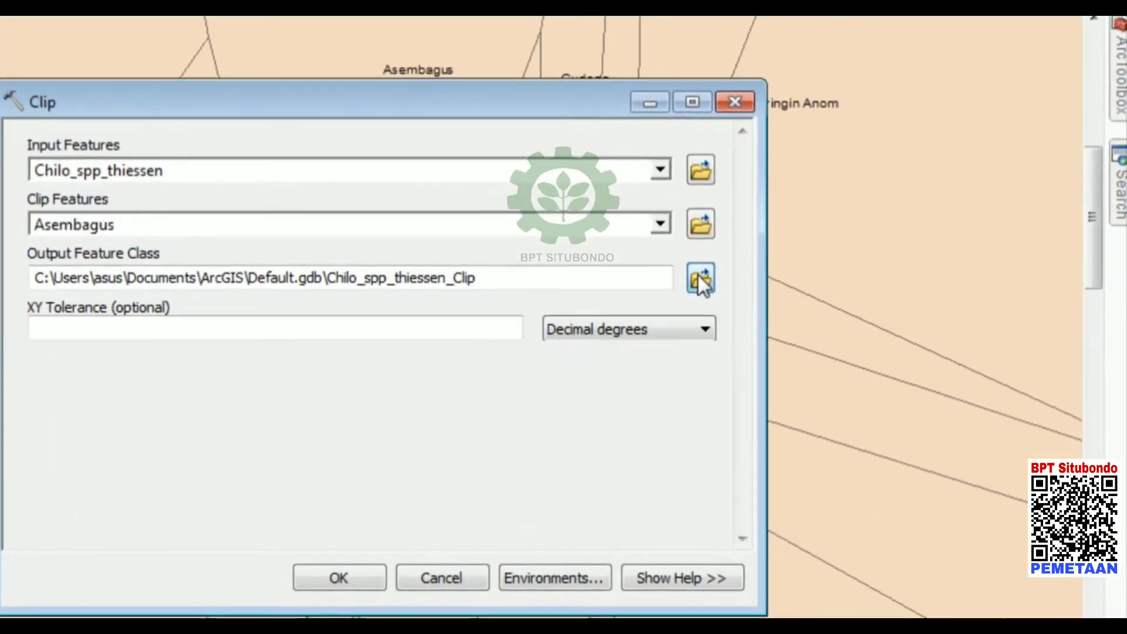
- Set the clip output to Chilo_spp_Clip.shp in the Tebu folder and run the Clip
left_click(781, 342)
left_click(97, 252)
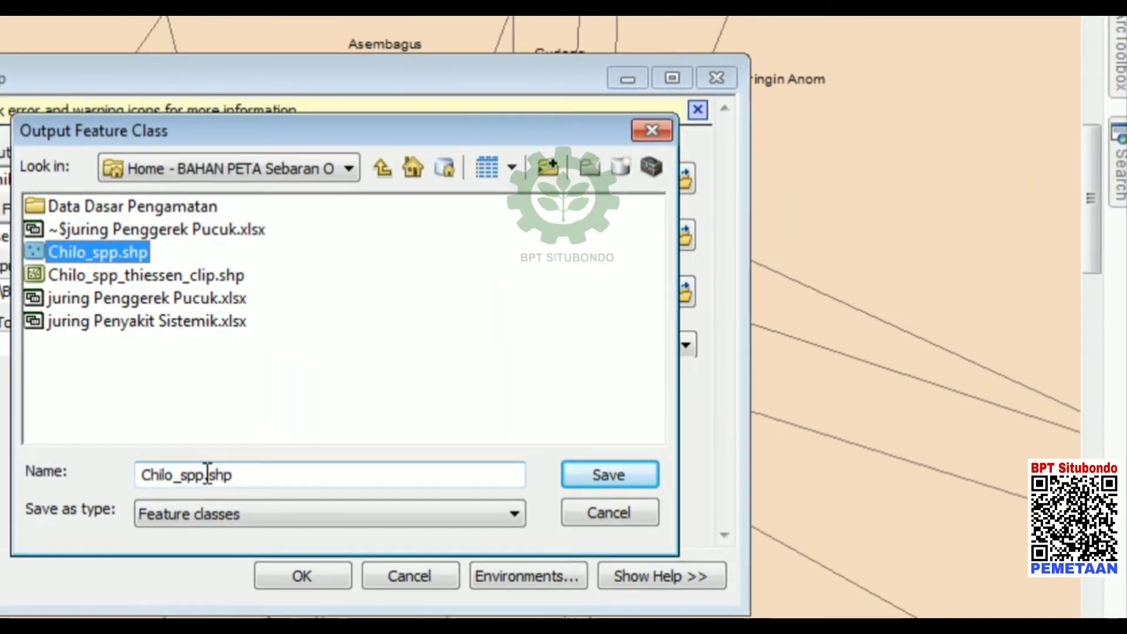
left_click(206, 475)
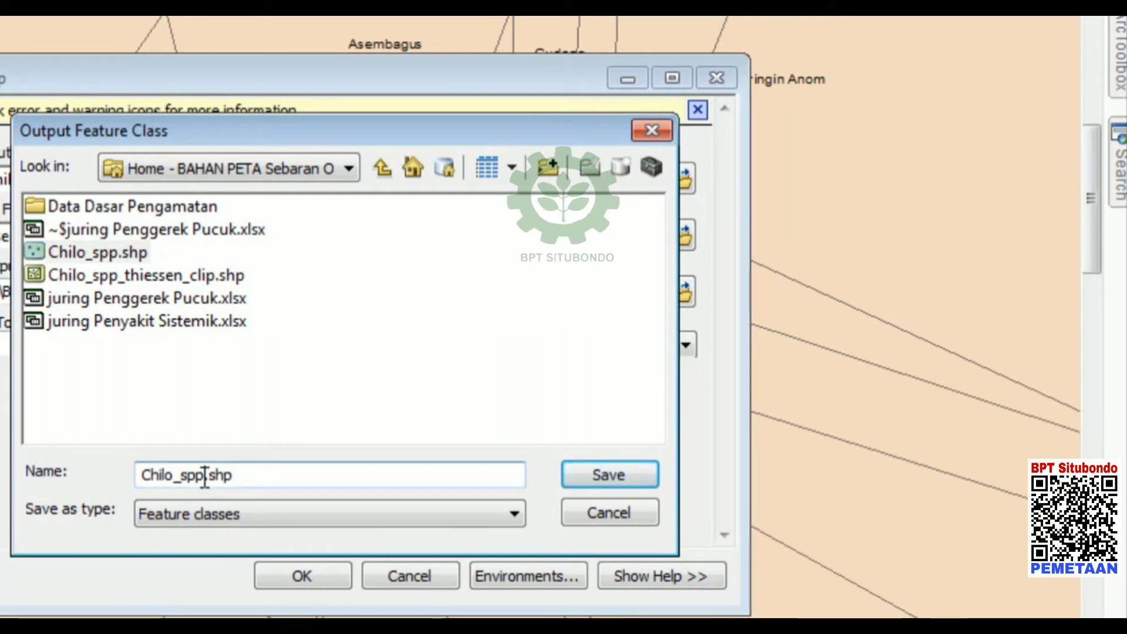
type("_")
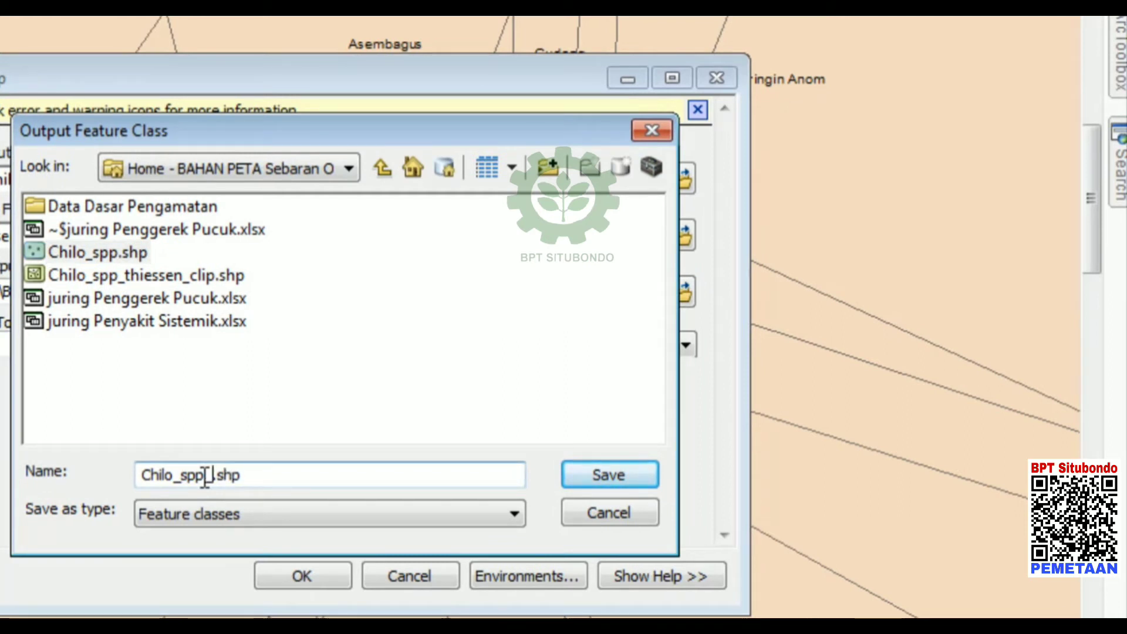
type("Clip")
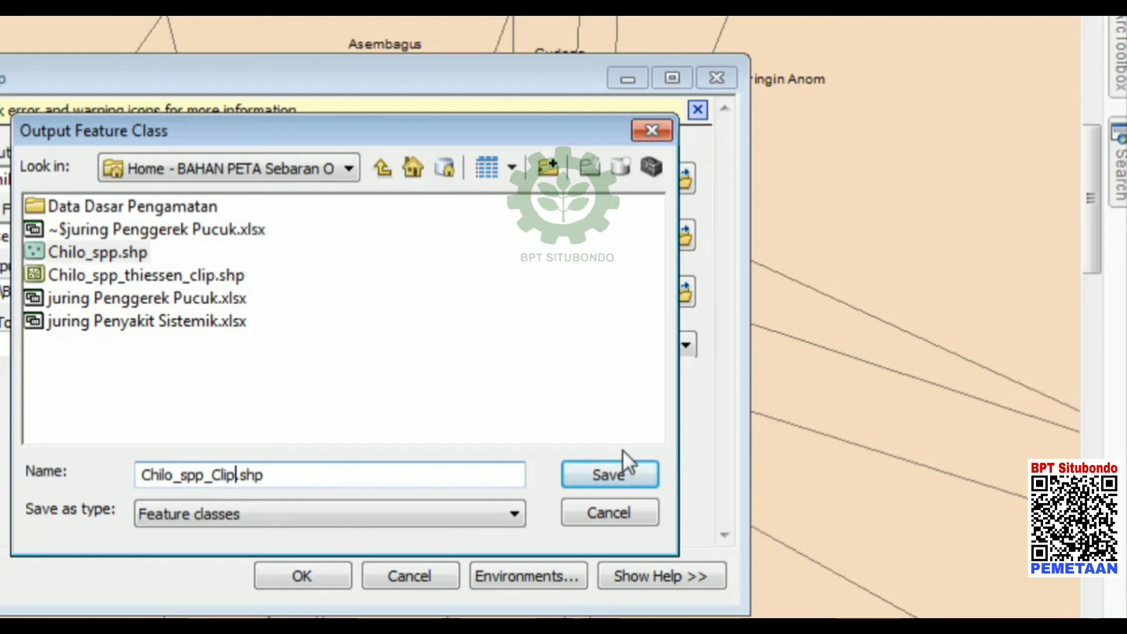
left_click(617, 473)
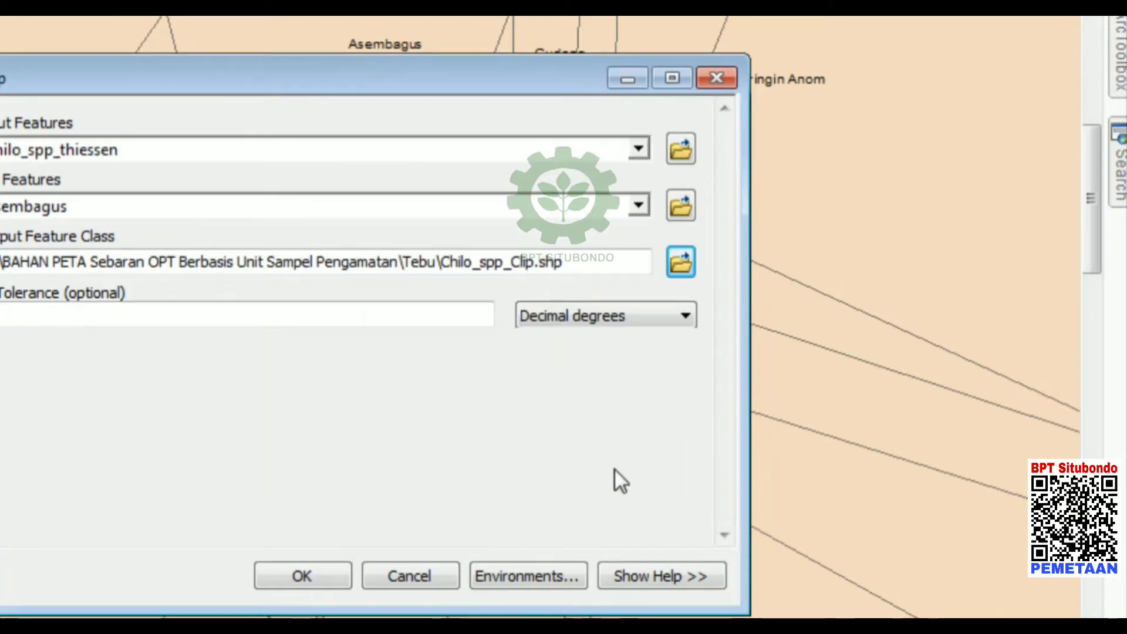
left_click(322, 572)
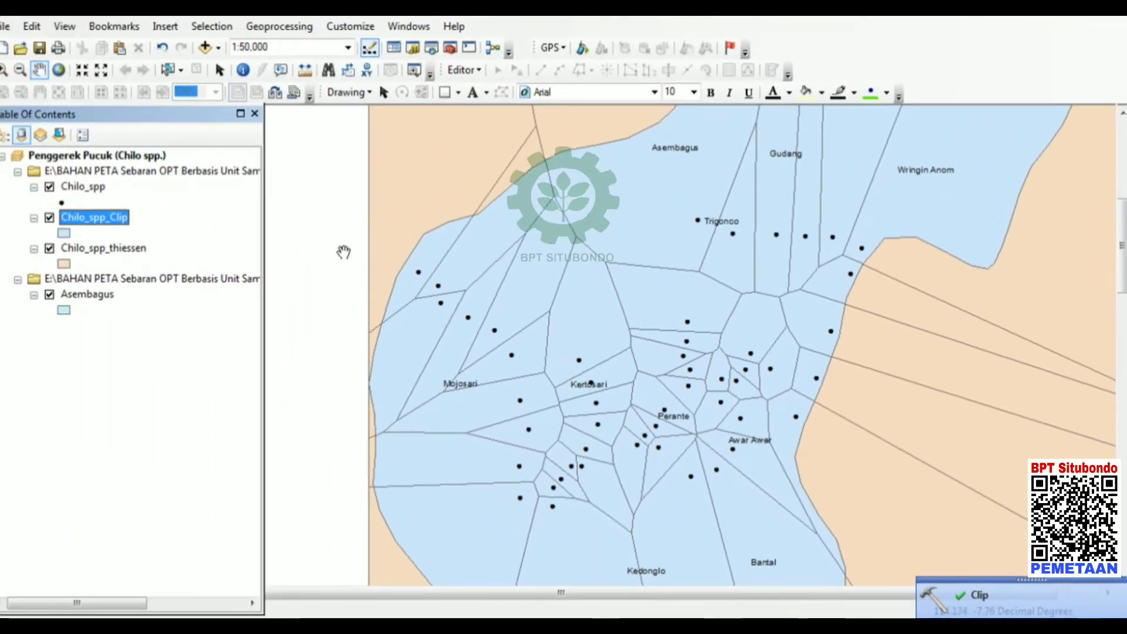
- Hide the Chilo_spp_thiessen layer and examine the clipped polygons over the whole Asembagus area
left_click(49, 249)
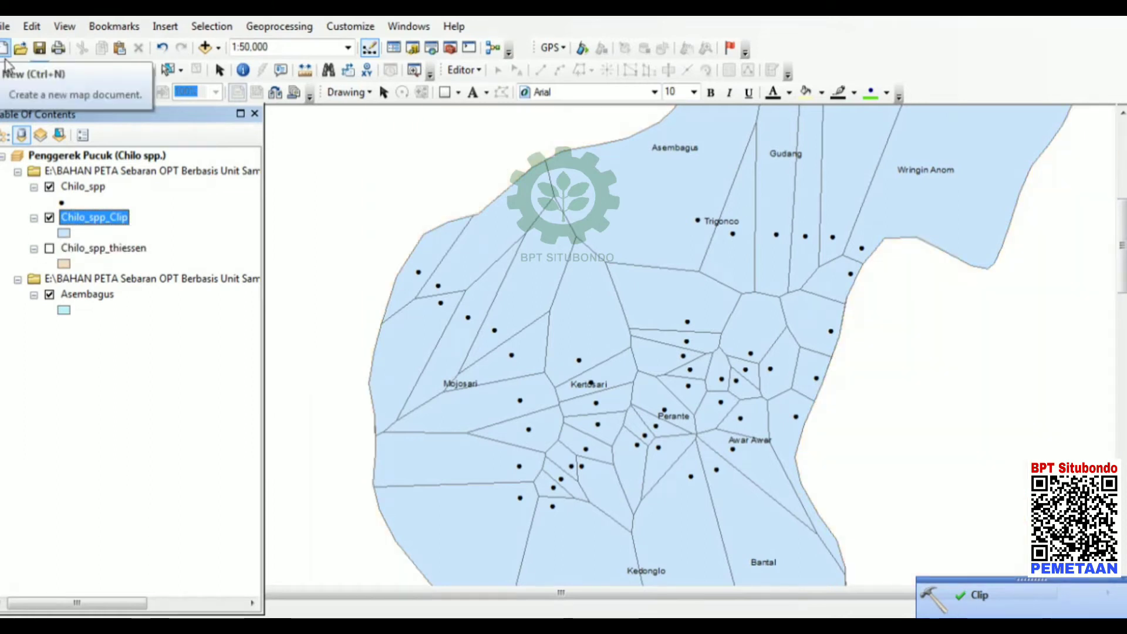
left_click(21, 72)
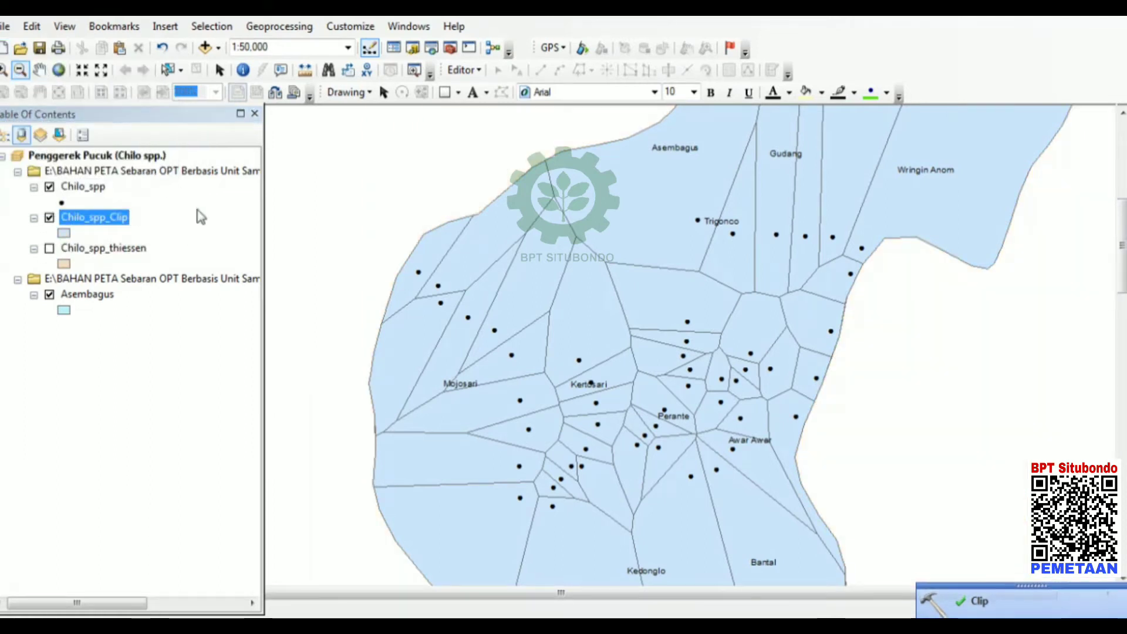
left_click(689, 374)
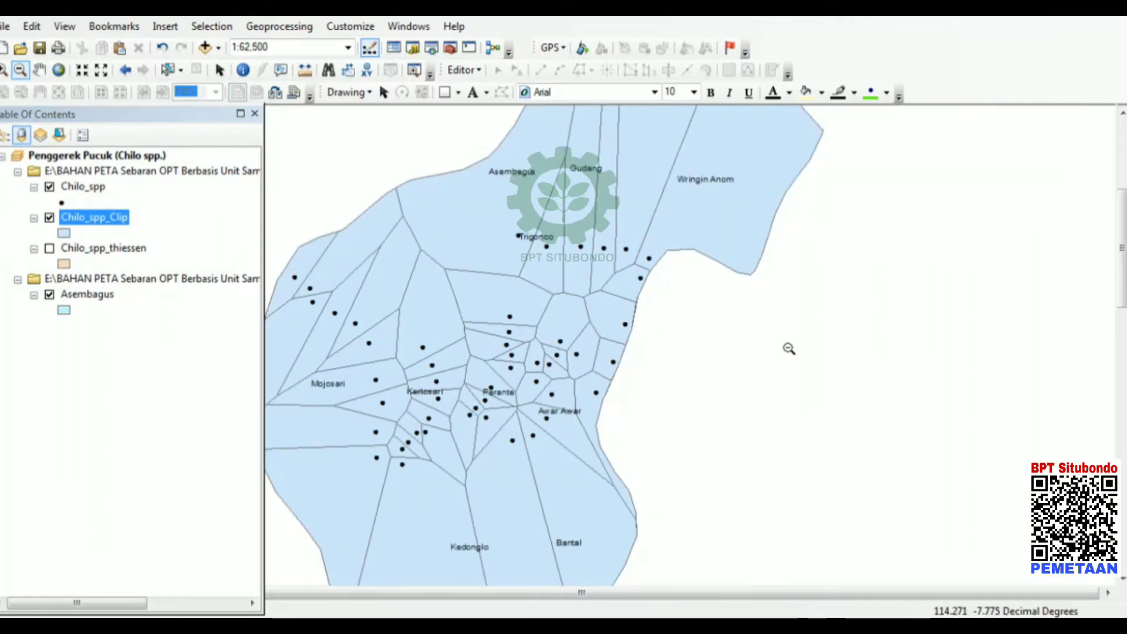
left_click(787, 347)
left_click(290, 266)
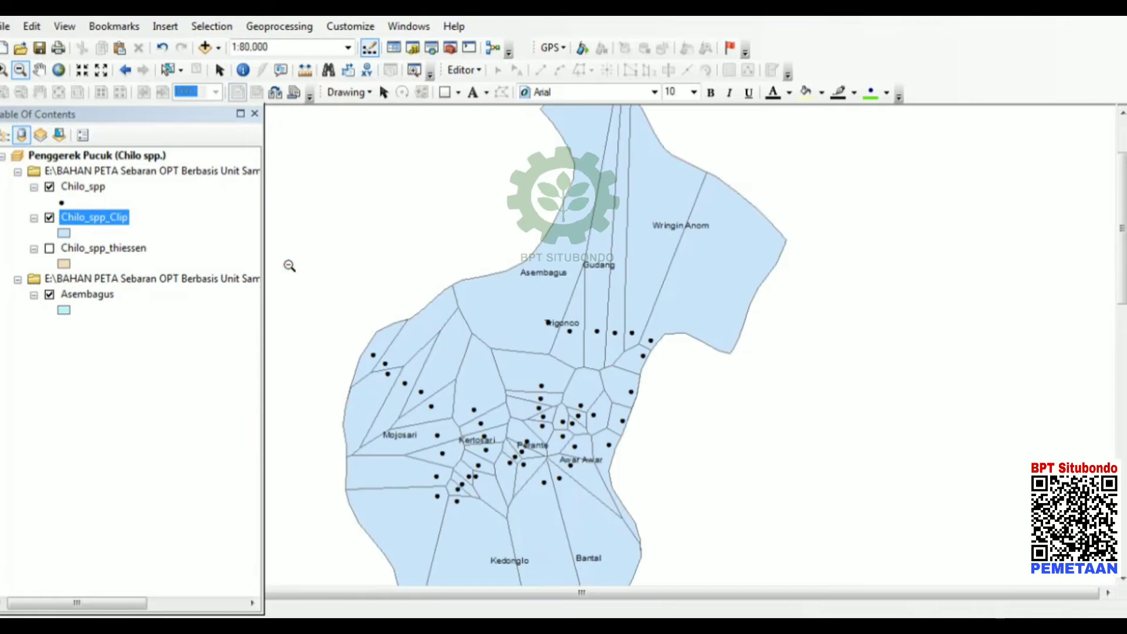
left_click(270, 390)
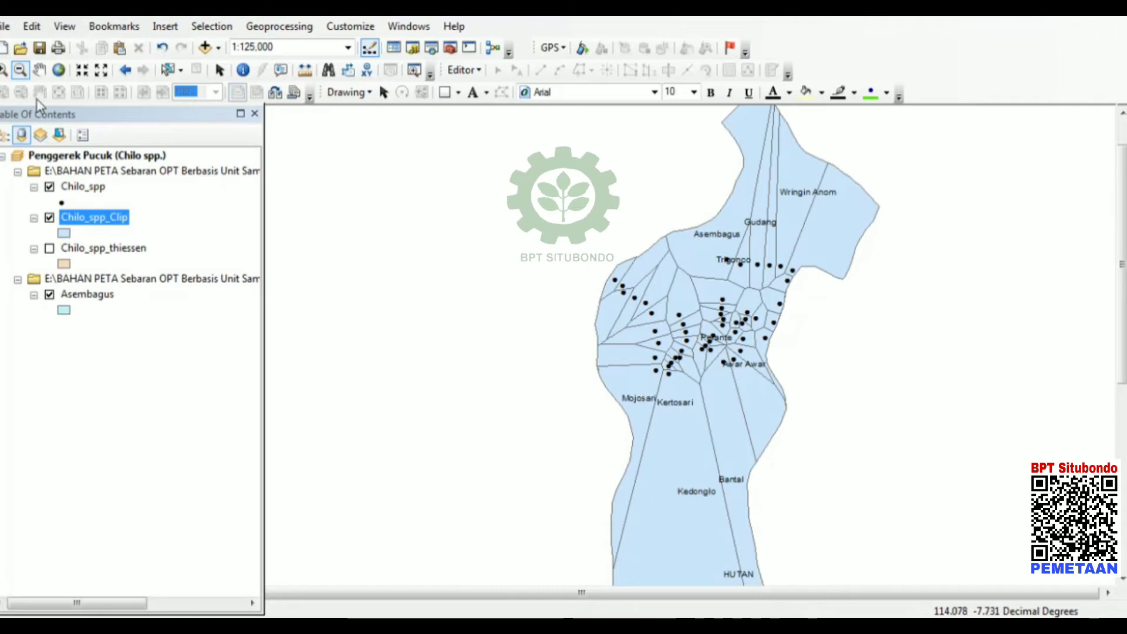
left_click(3, 69)
left_click(523, 290)
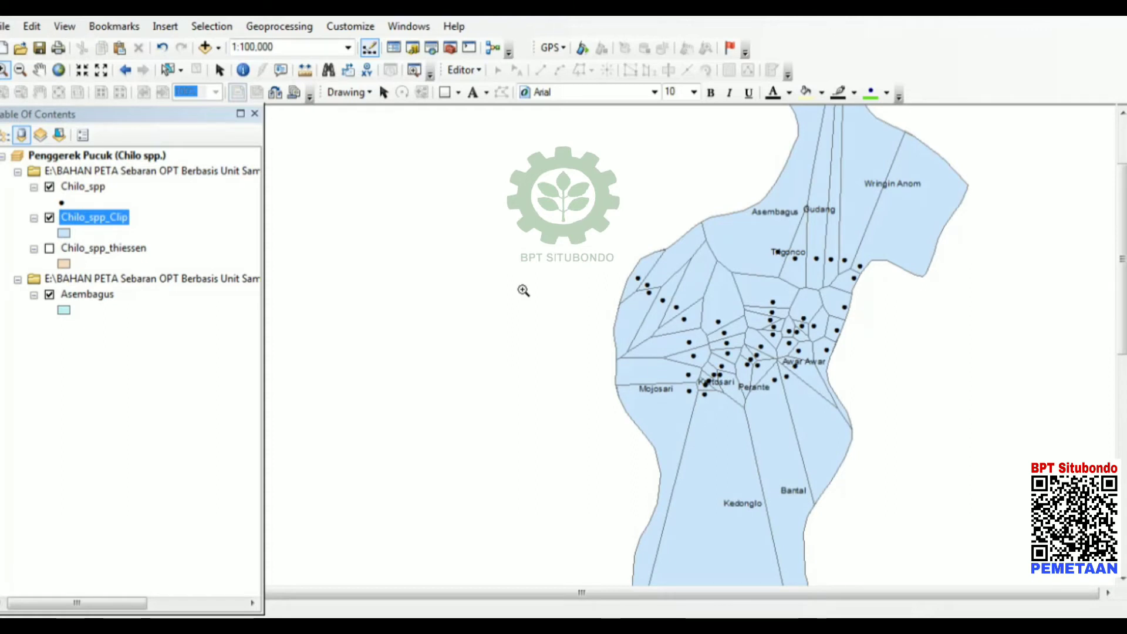
- Symbolize the Chilo_spp_Clip layer with graduated colors based on the Persentase field, using five classes and the green-to-red color ramp
left_click(487, 124)
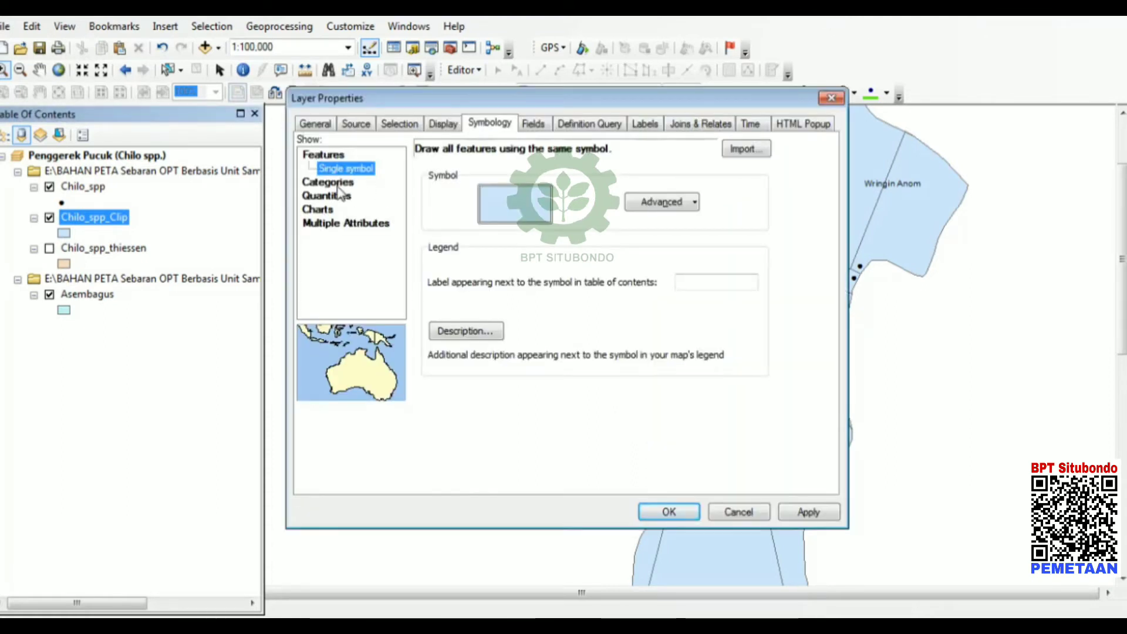
left_click(337, 199)
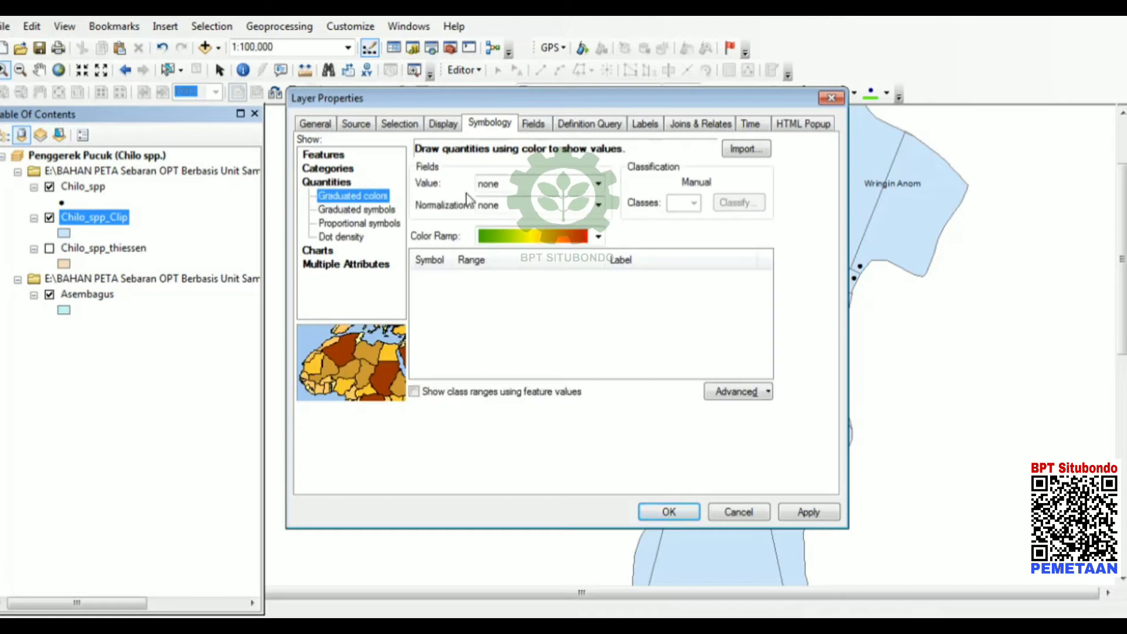
left_click(598, 184)
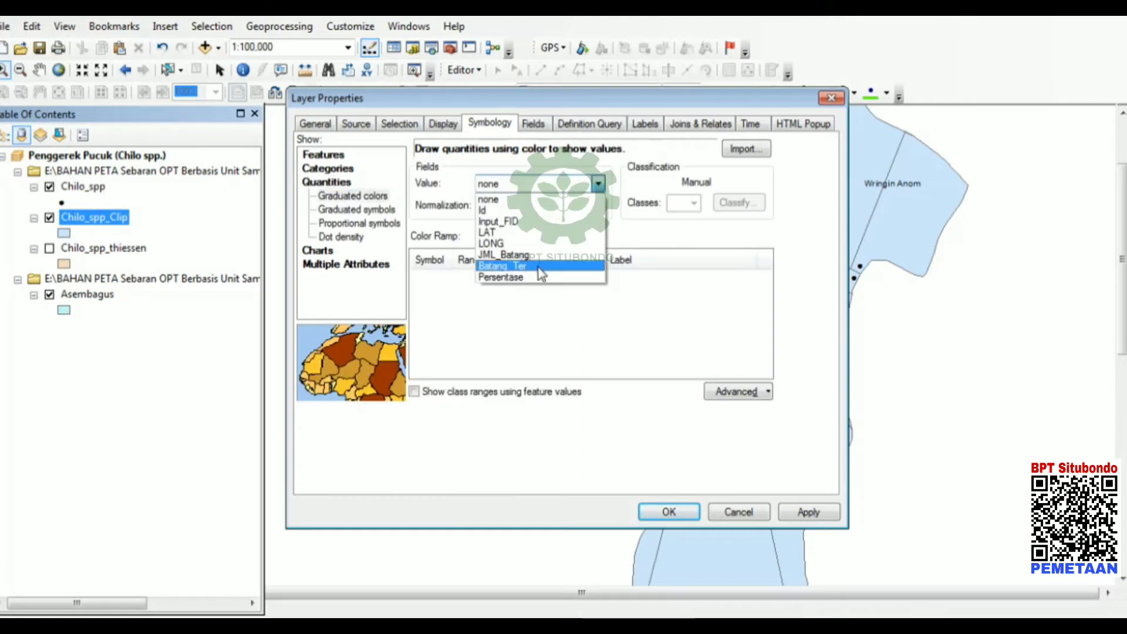
left_click(536, 284)
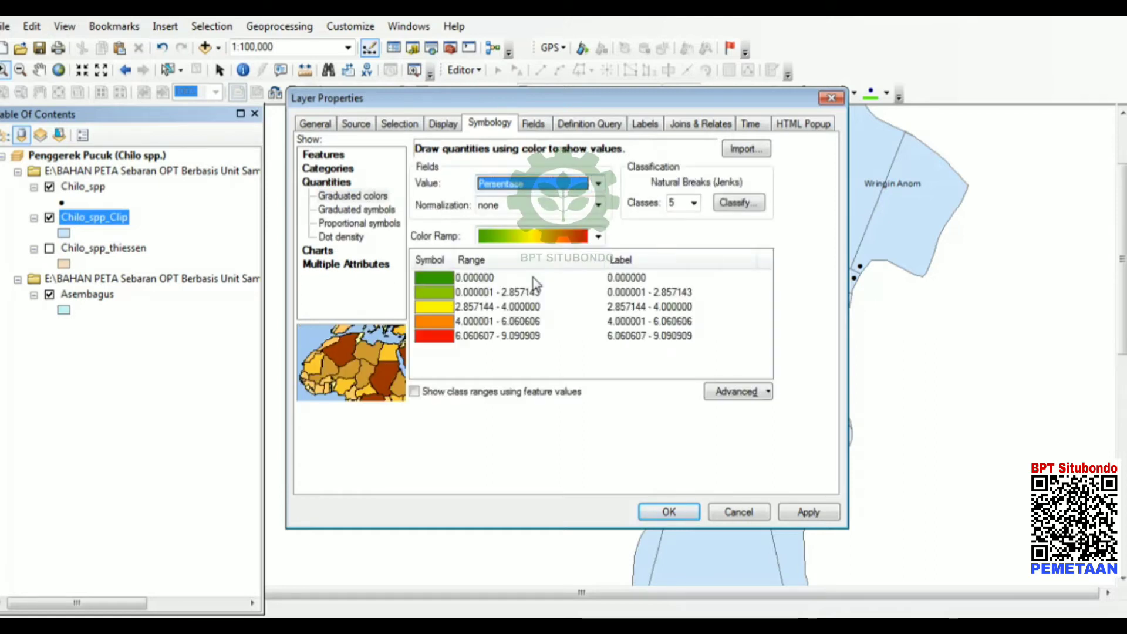
left_click(643, 280)
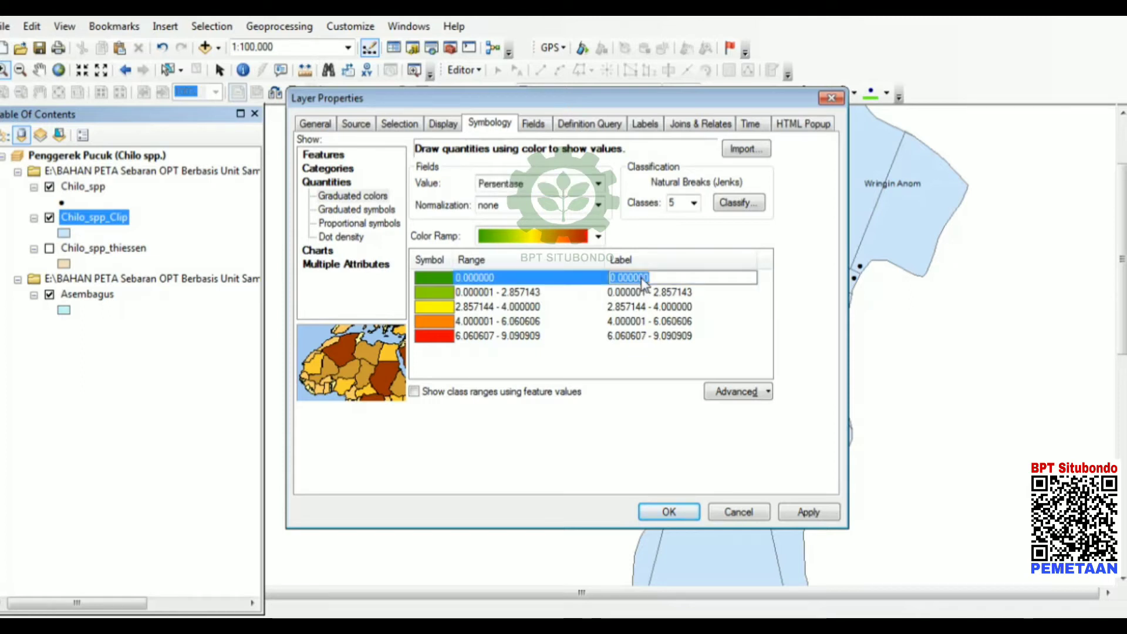
left_click(675, 281)
key("Return")
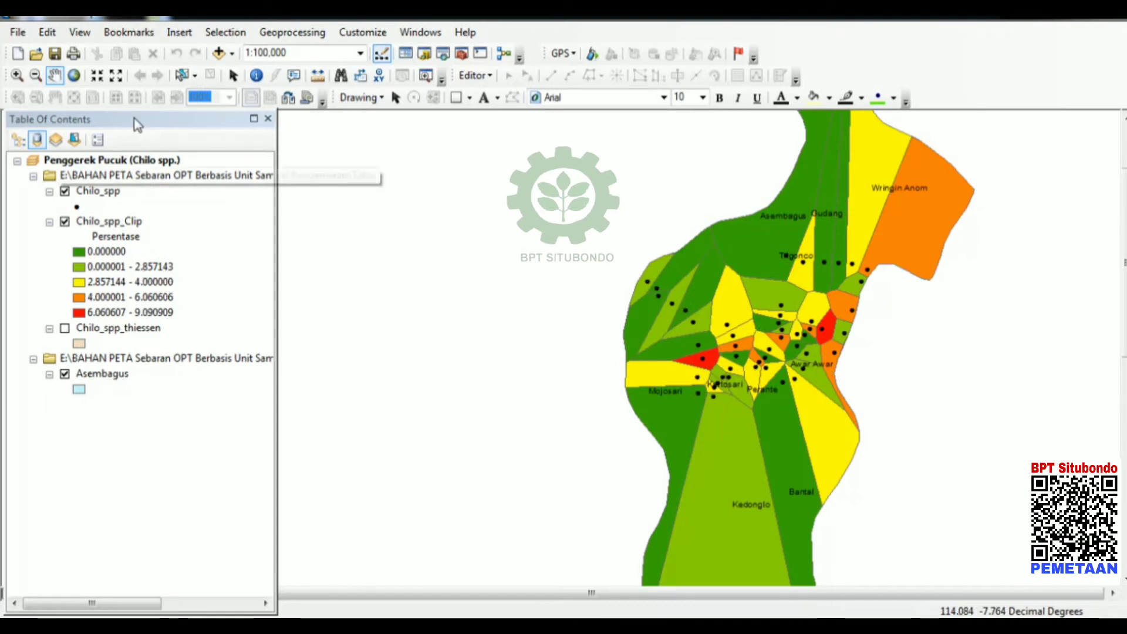
- Switch to layout view and start a one-column legend containing Chilo_spp, Chilo_spp_Clip and Asembagus, keeping the title Legend
left_click(81, 33)
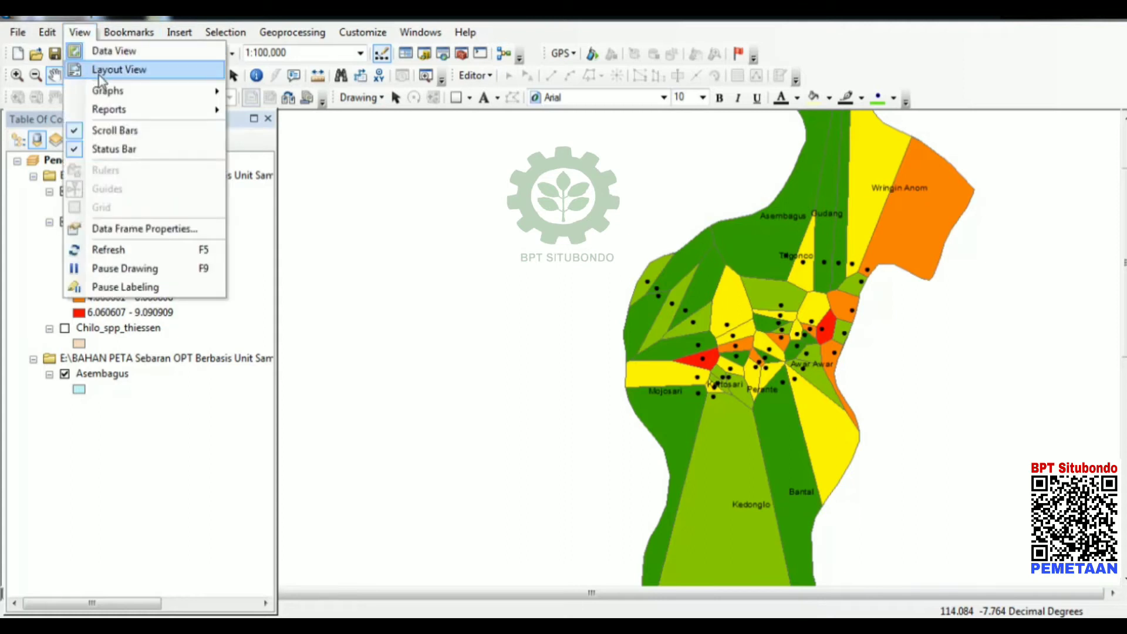
left_click(115, 69)
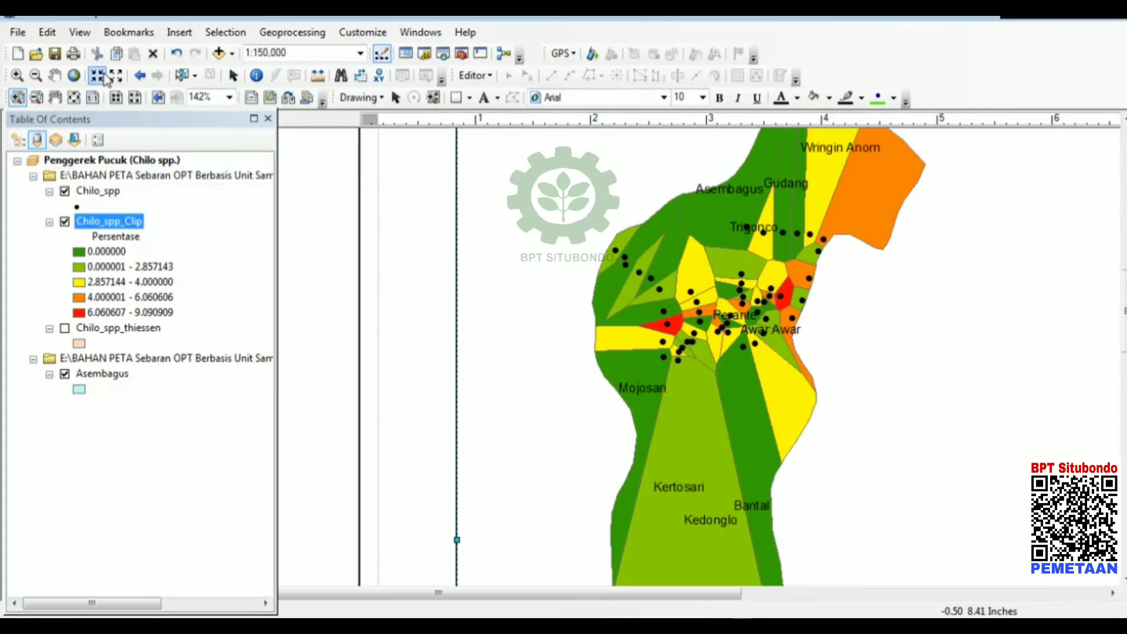
left_click(179, 32)
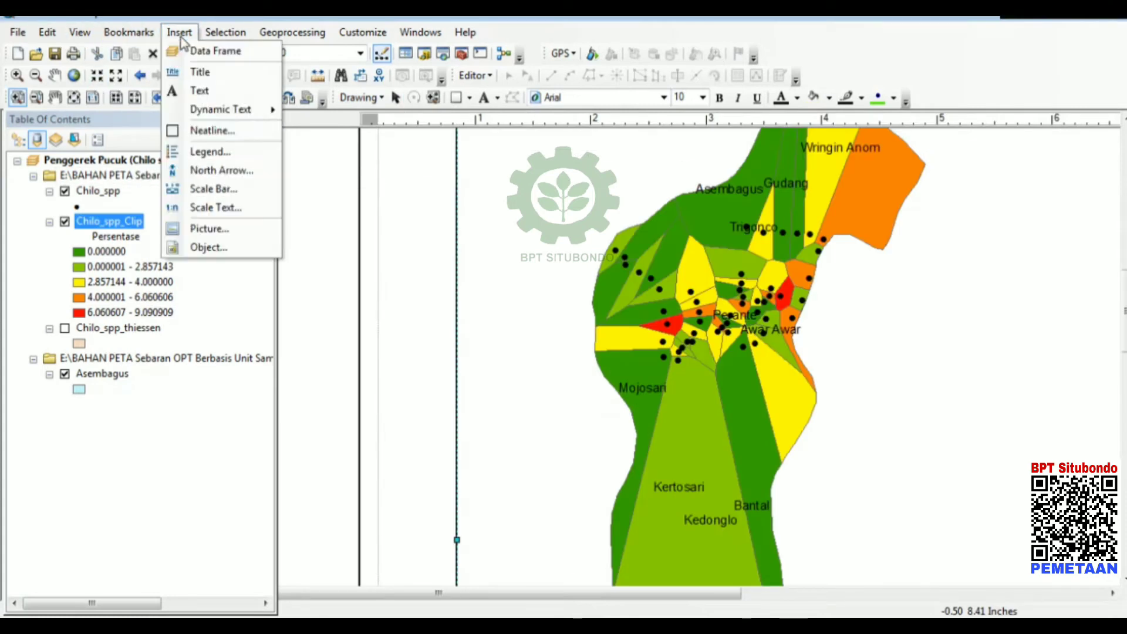
left_click(206, 151)
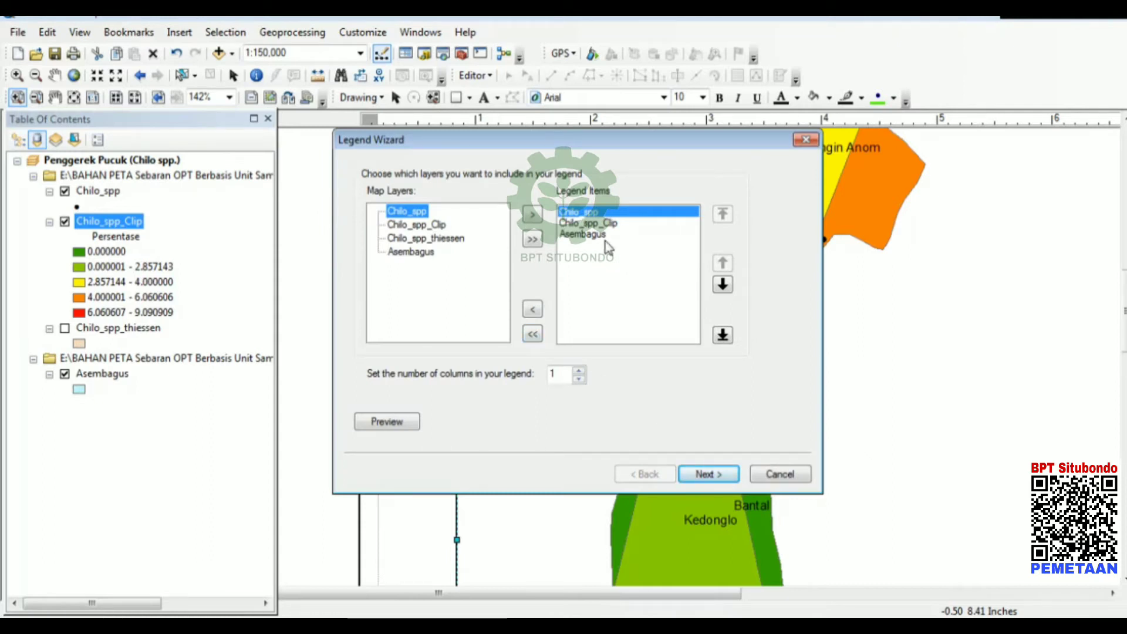
left_click(705, 477)
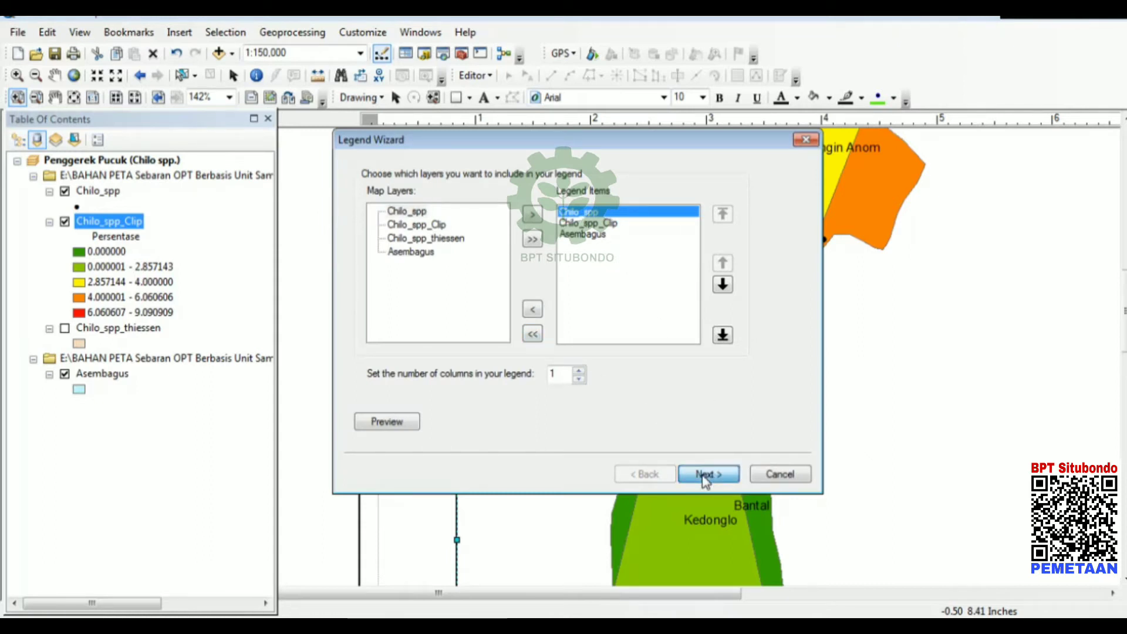
left_click(705, 476)
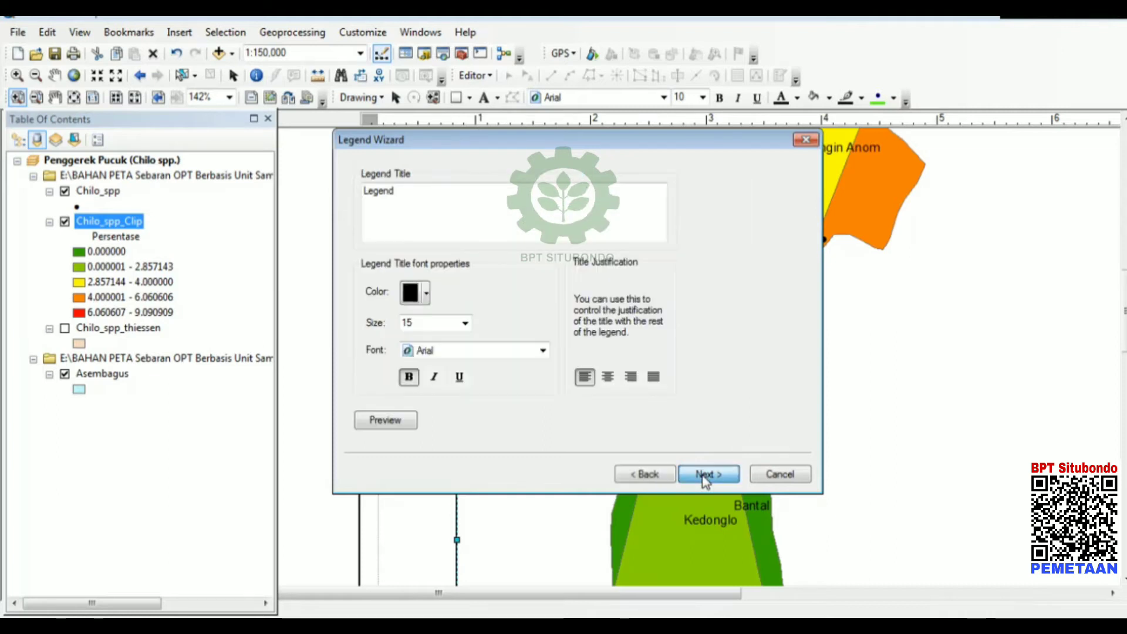
- Give the legend frame a 0.5 Point border without a background and finish the legend with the remaining default settings
left_click(506, 218)
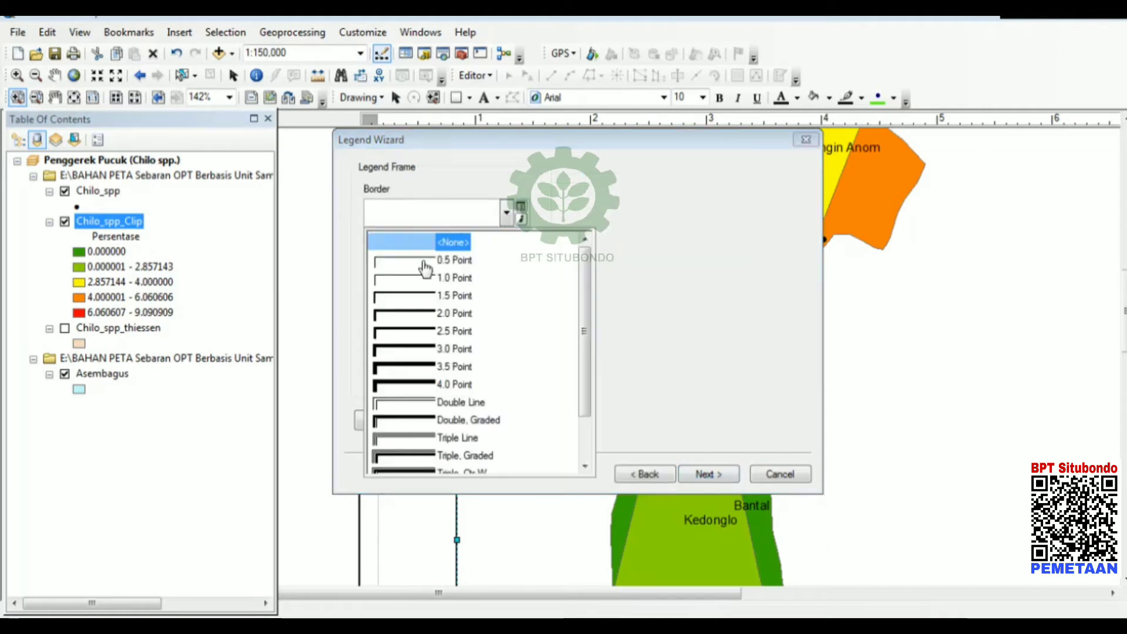
left_click(428, 266)
left_click(428, 268)
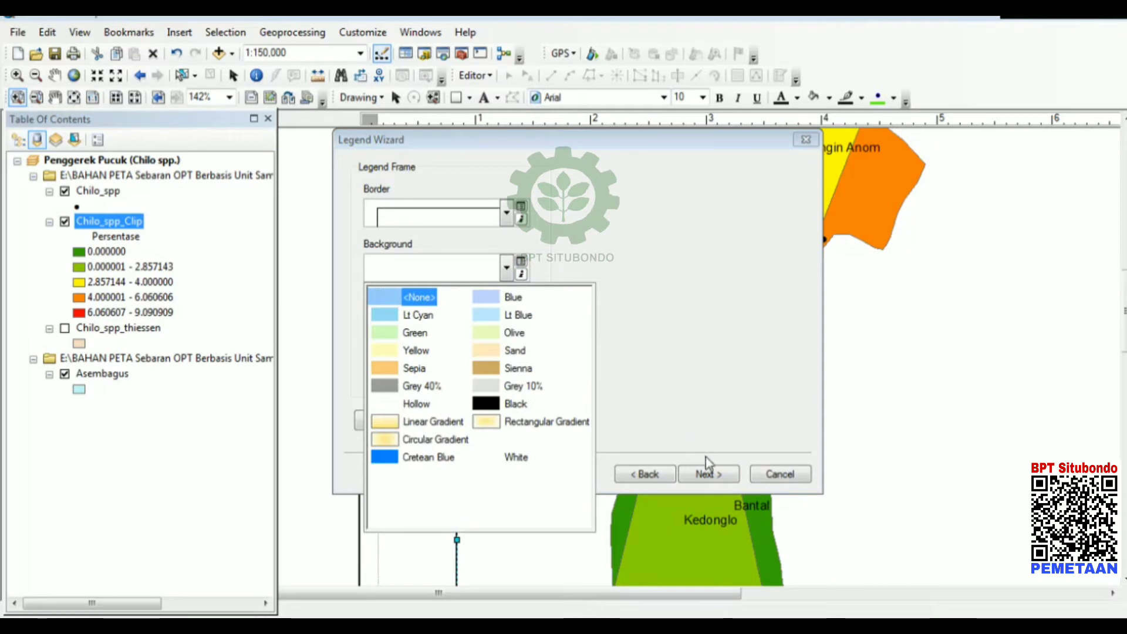
left_click(711, 475)
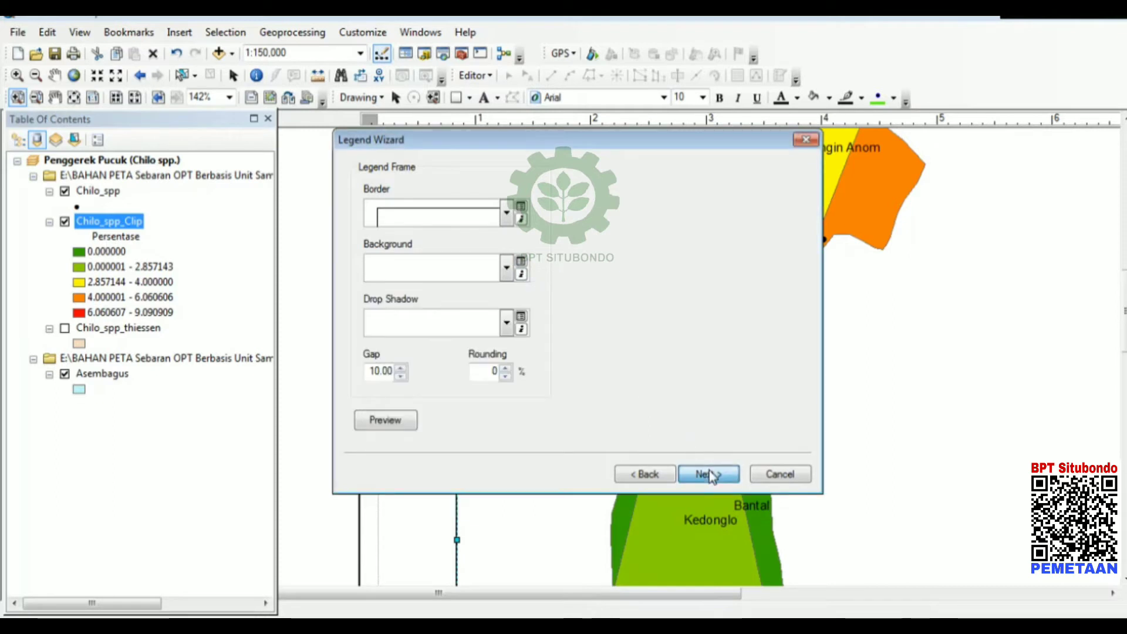
left_click(710, 473)
left_click(710, 473)
left_click(709, 474)
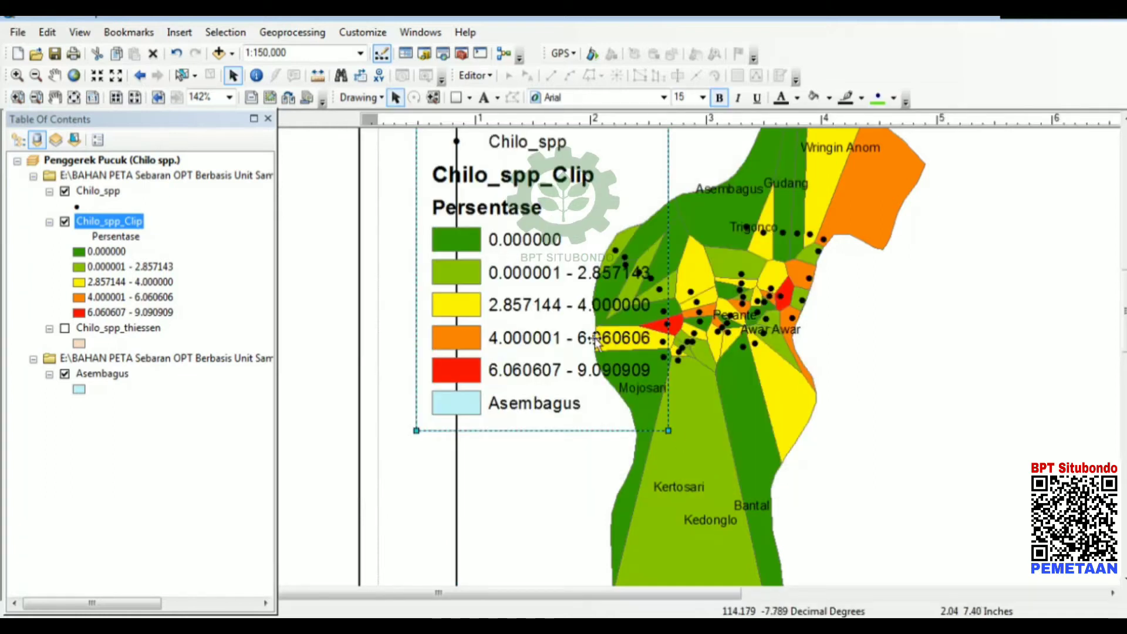
- Move the legend into the empty space east of the Asembagus map and scale it down slightly
left_click_drag(597, 343, 1019, 543)
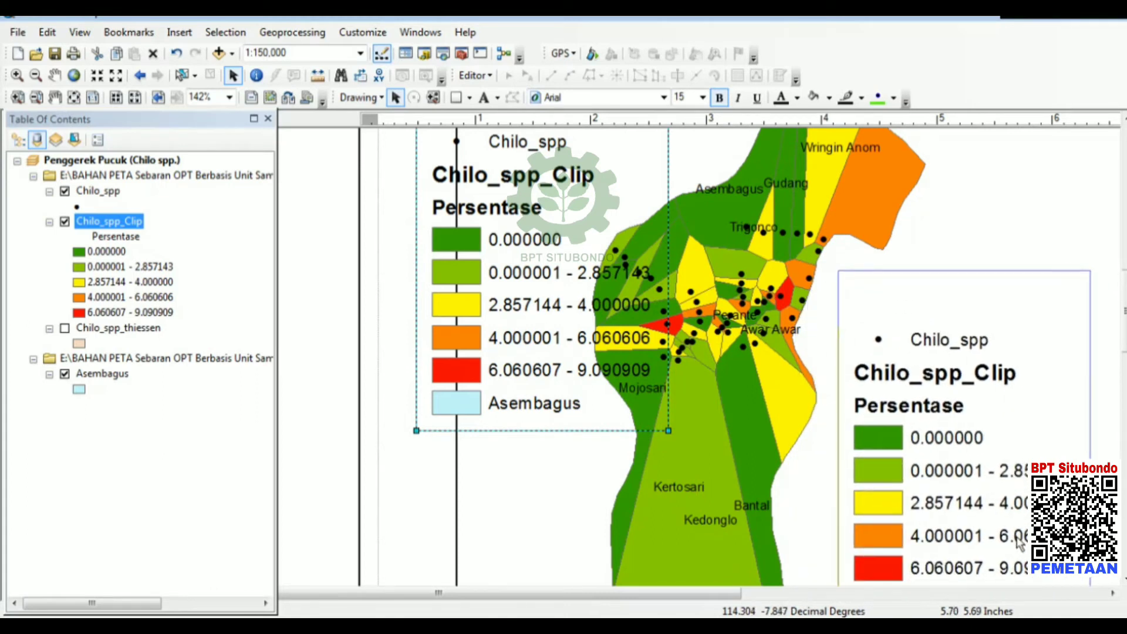
left_click_drag(627, 598, 768, 598)
left_click_drag(1125, 302, 1125, 323)
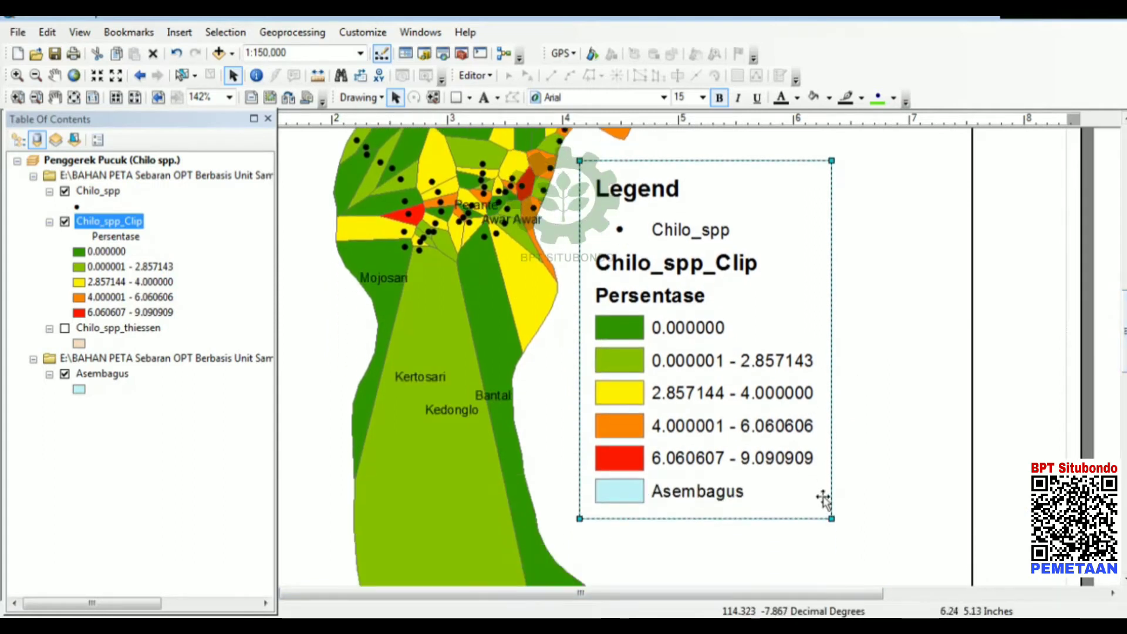
left_click_drag(829, 515, 804, 481)
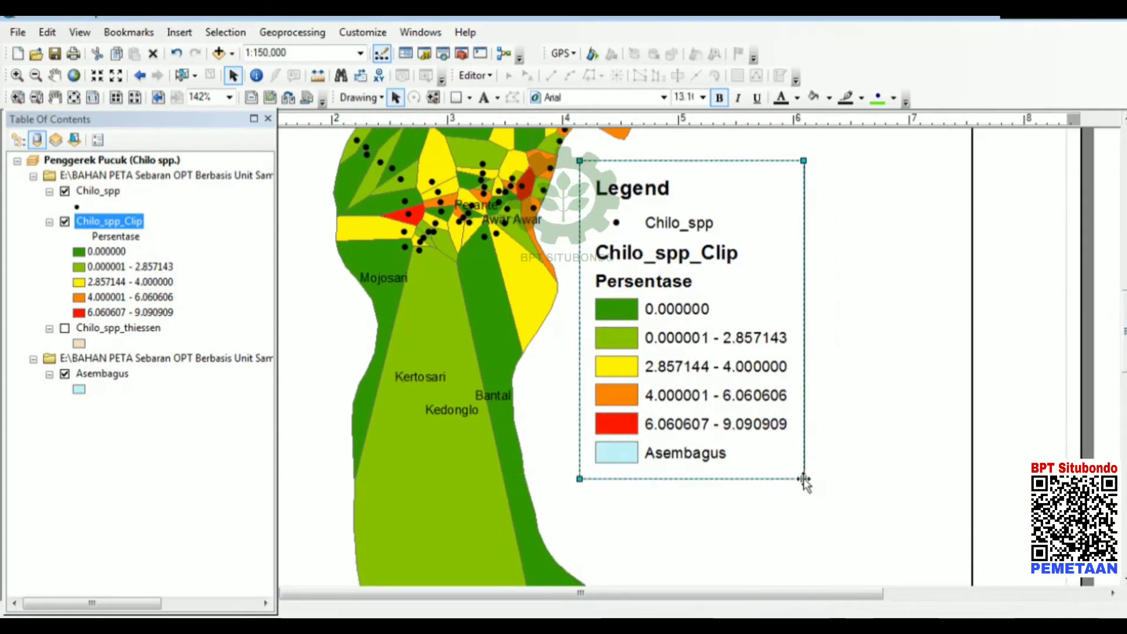
scroll(822, 382, "up", 3)
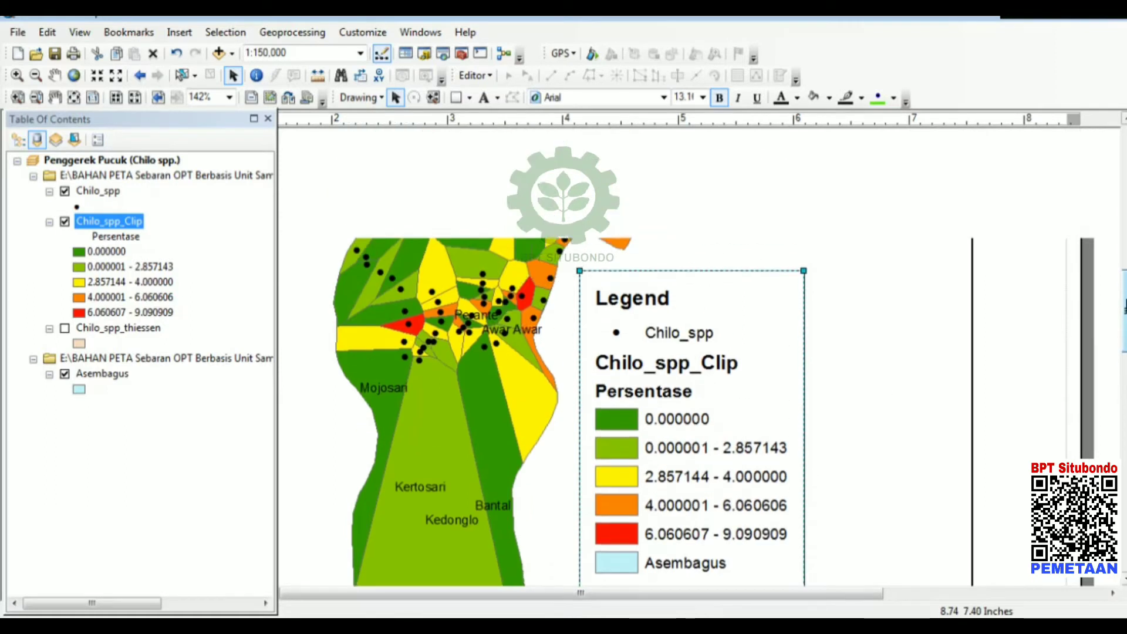
left_click_drag(763, 383, 848, 323)
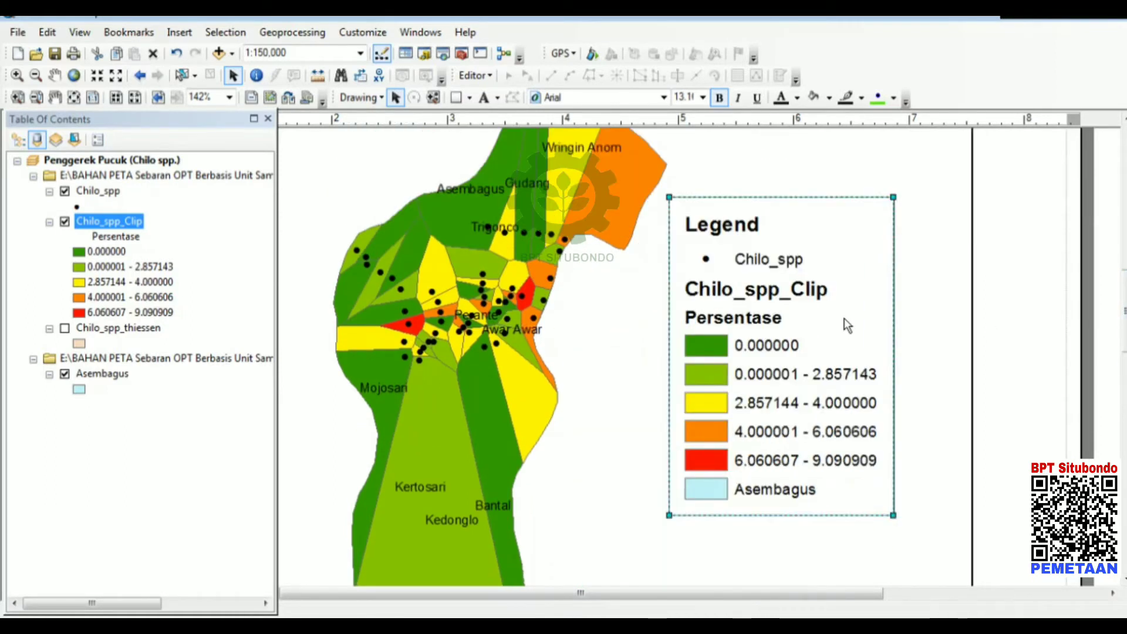
left_click_drag(894, 515, 900, 522)
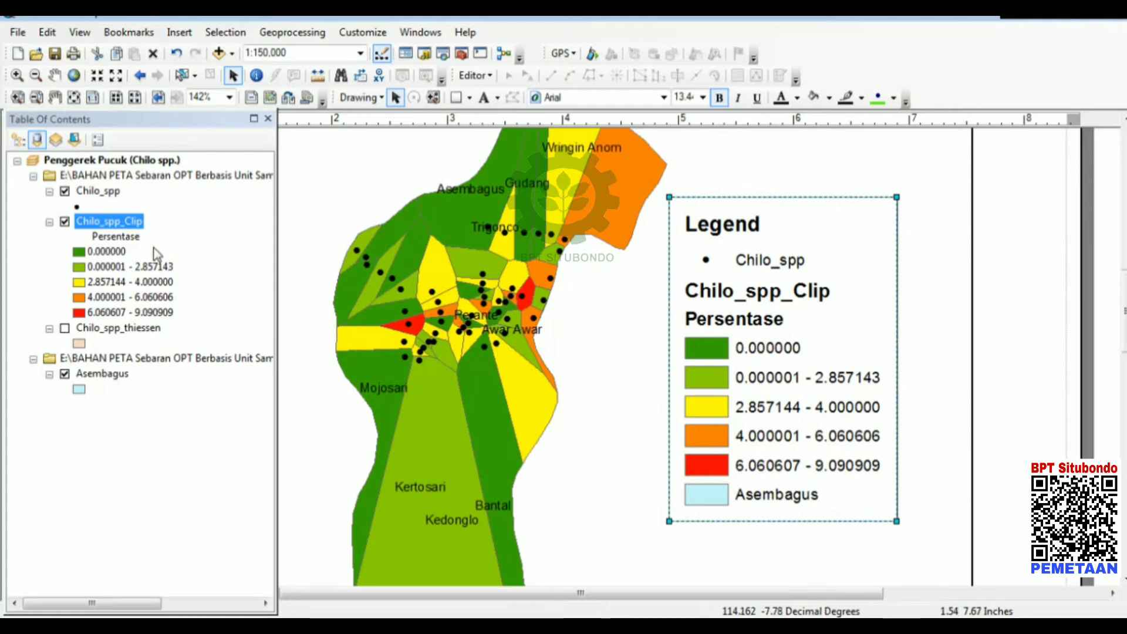
- Rename the Chilo_spp point layer as Juring Pengamatan Chilo_spp
left_click(100, 192)
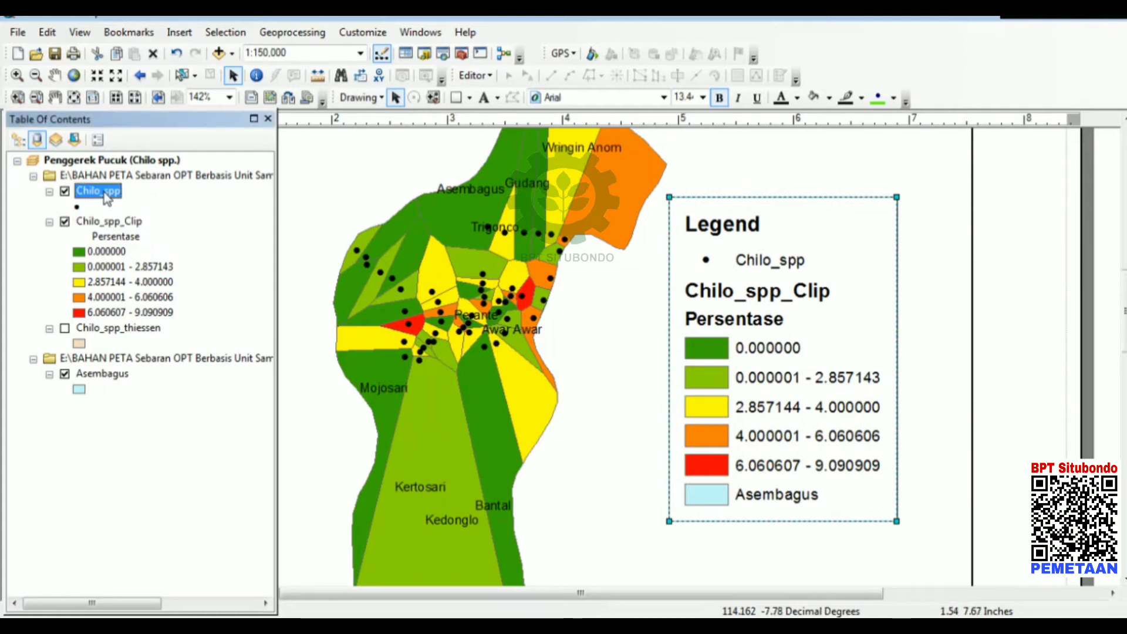
left_click(104, 193)
left_click(78, 191)
type("Juring")
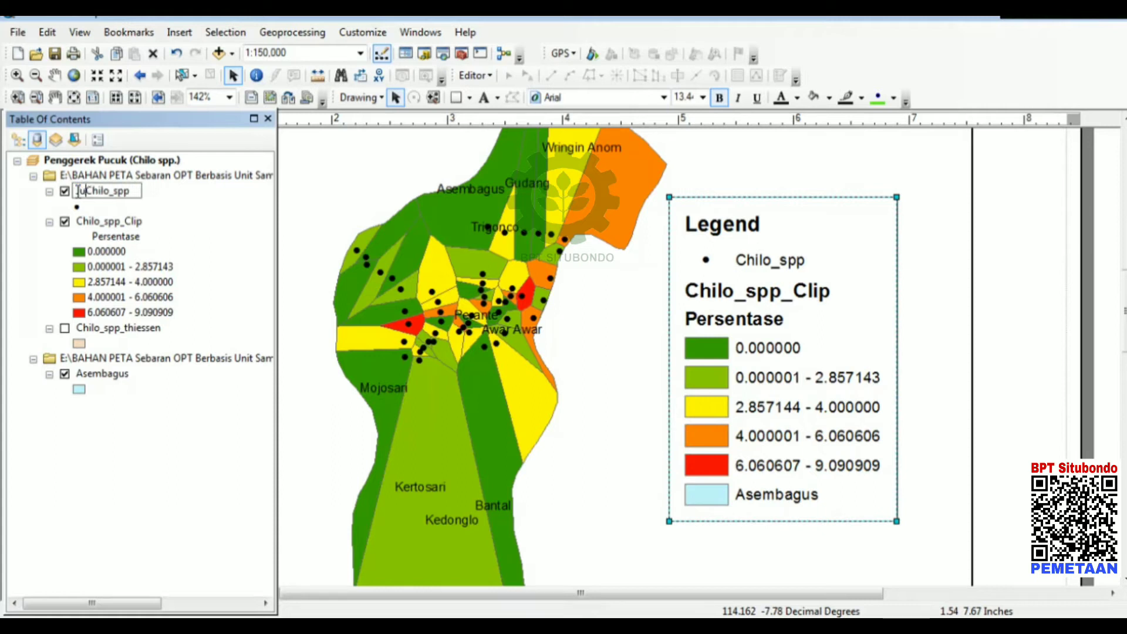
key("Return")
type("Pengamatan")
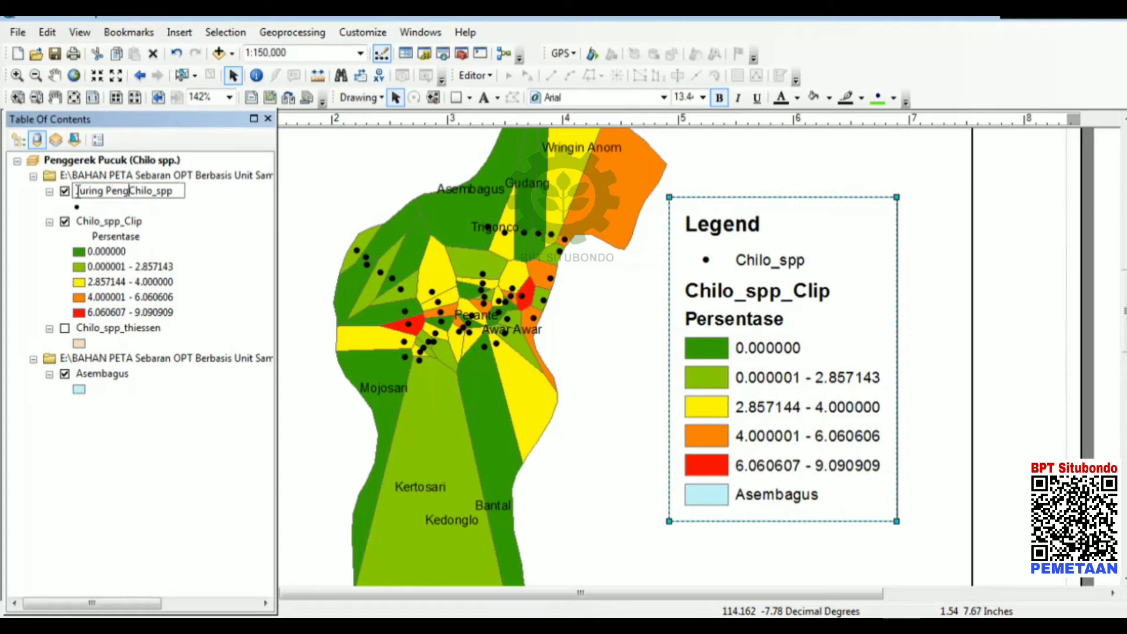
key("Return")
- Clear the name of the Chilo_spp_Clip layer to leave it out of the legend
left_click(115, 227)
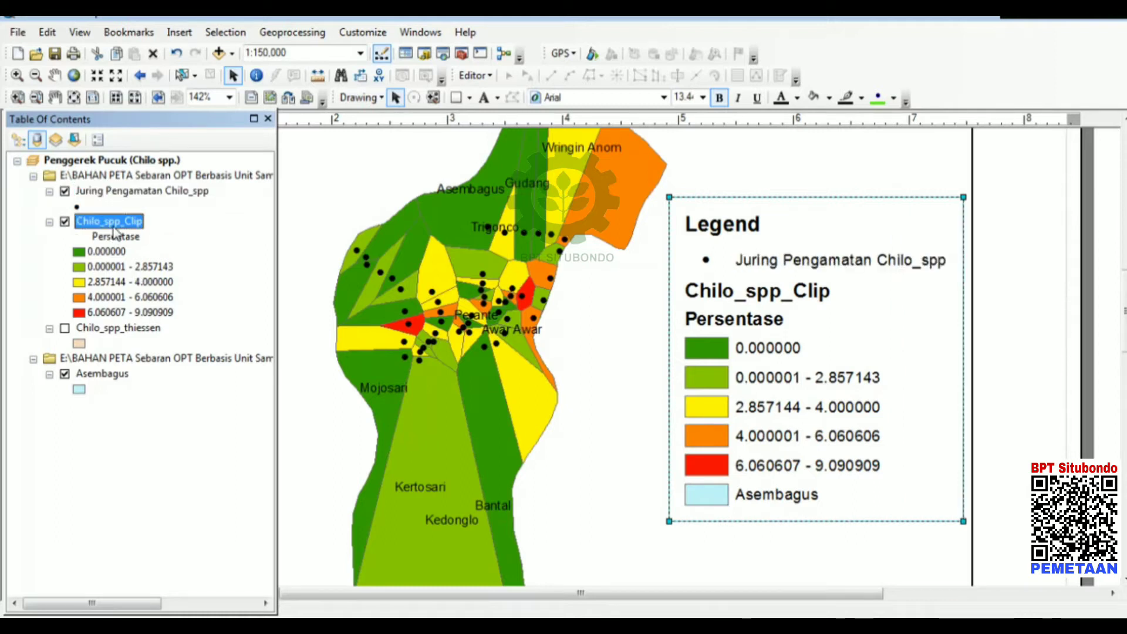
left_click(158, 193)
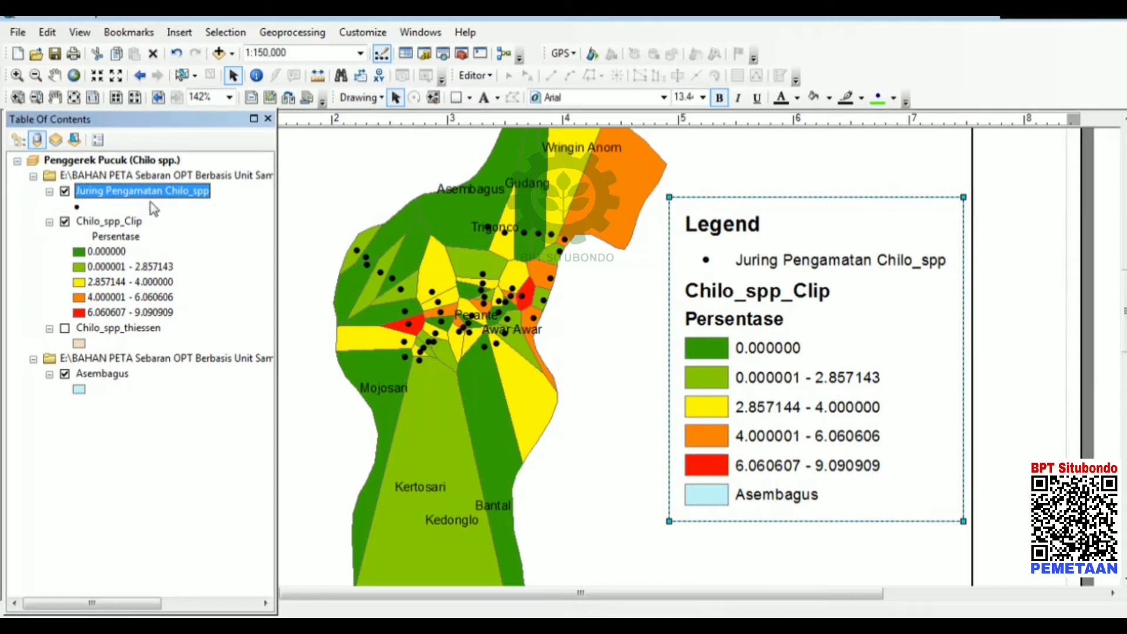
left_click(129, 226)
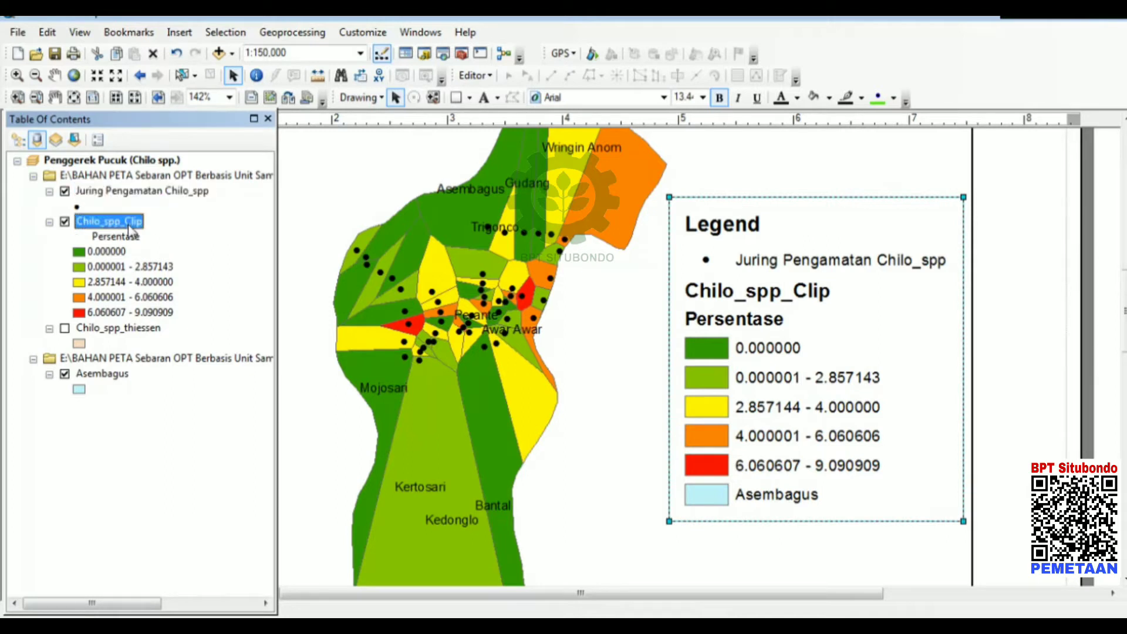
key("Delete")
- Change the Persentase heading of the clipped layer's classes to Persentase Serangan (IS, )
left_click(127, 237)
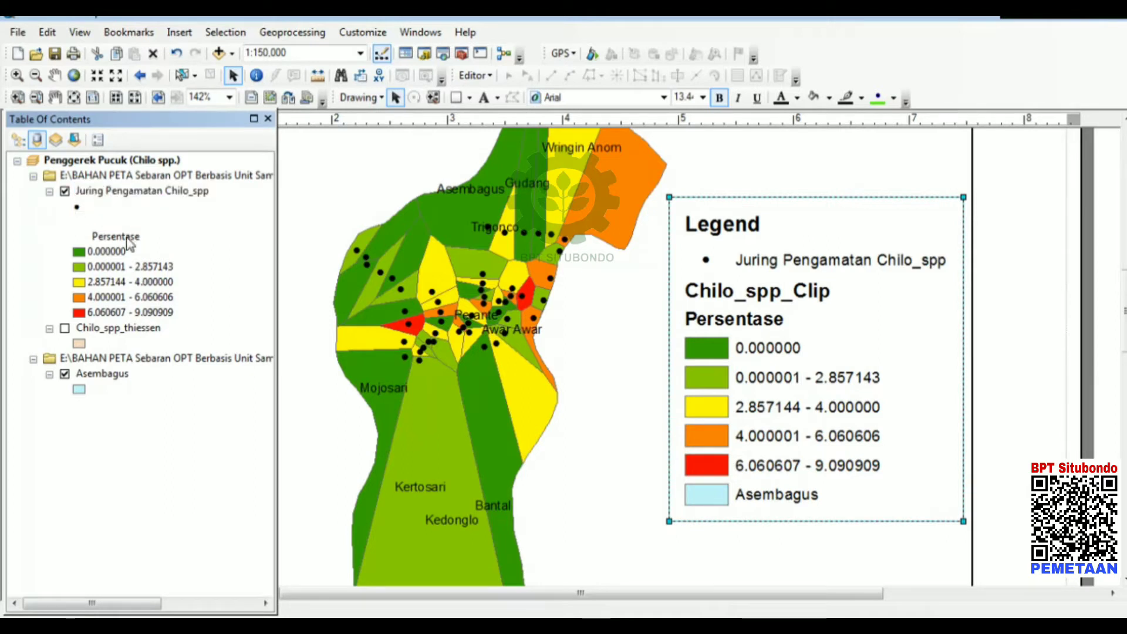
left_click(117, 237)
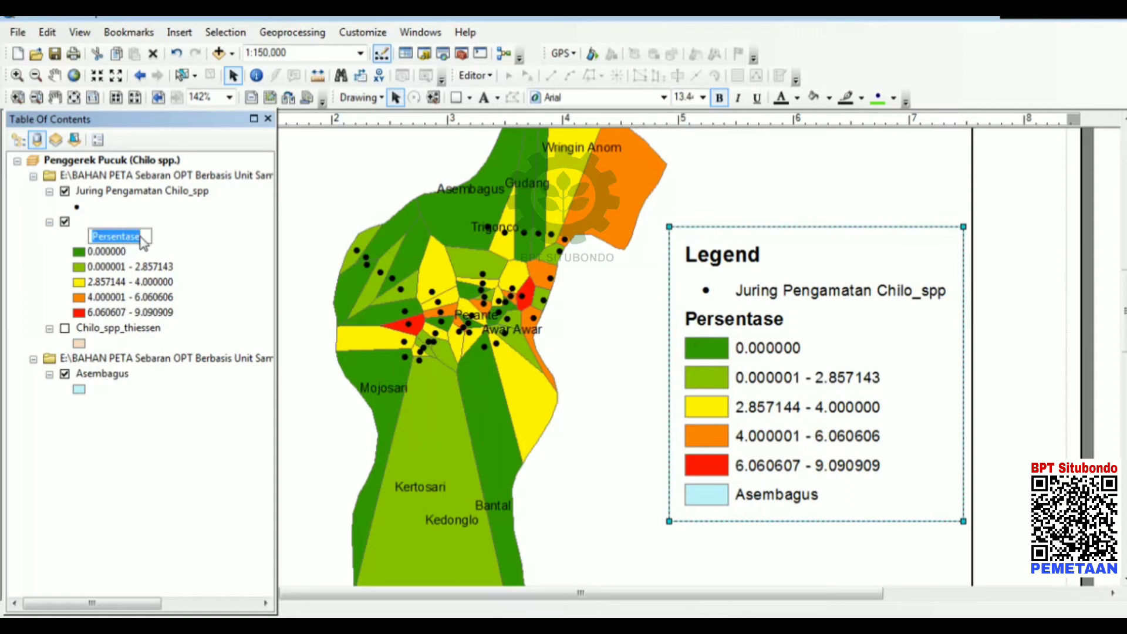
left_click(147, 235)
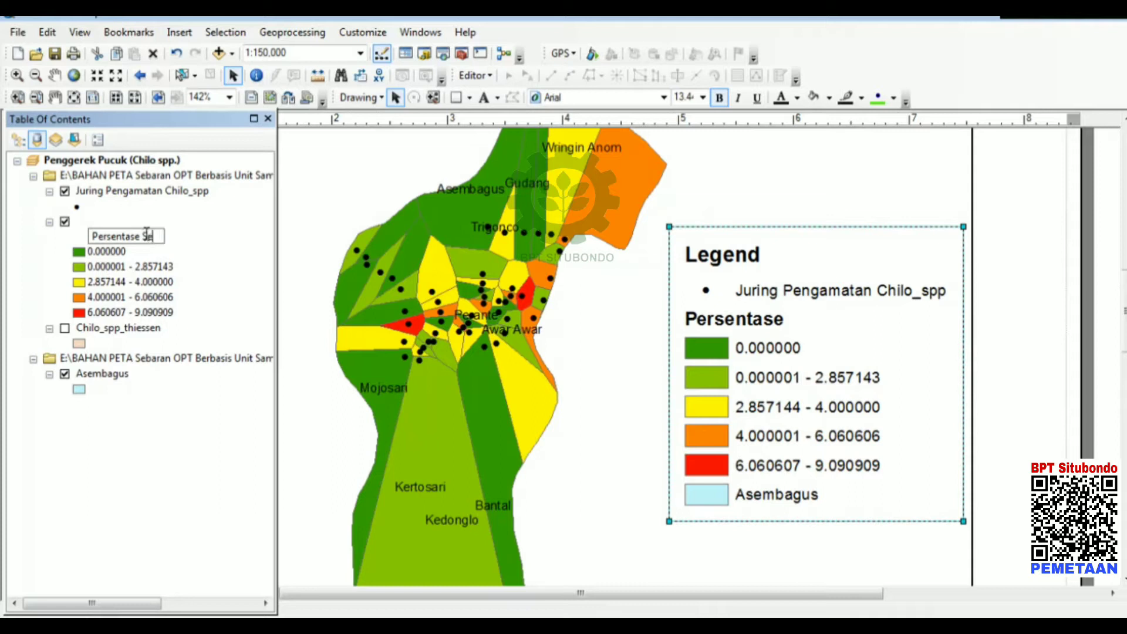
type("Serangan (IS,")
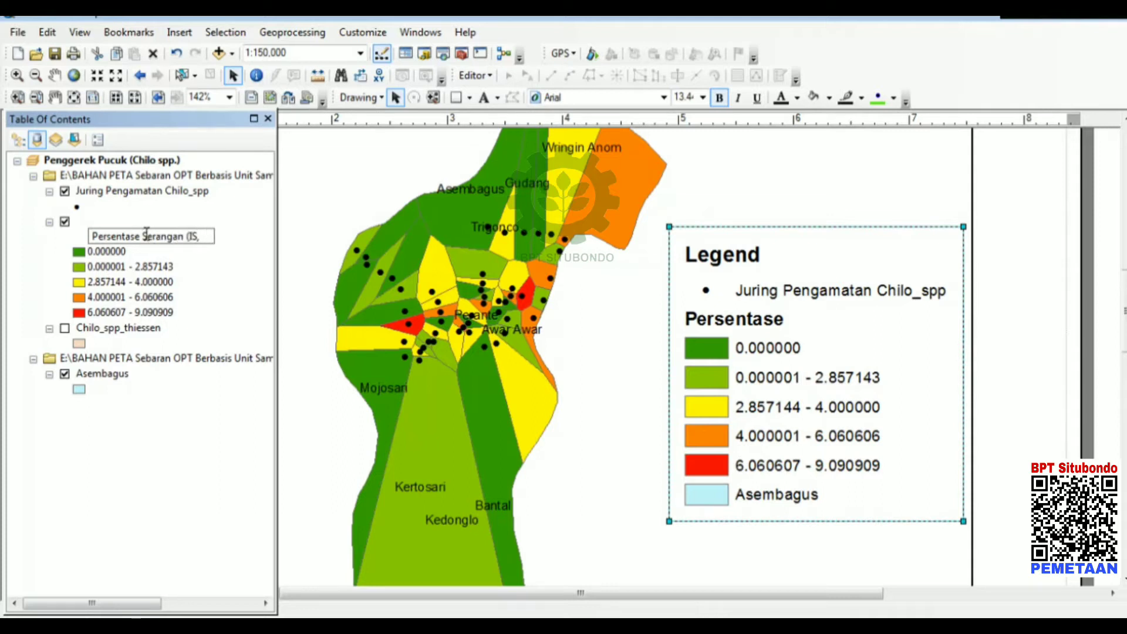
type(" )")
key("Return")
- Relabel the dark green zero class of the clipped layer as 0.00 (Ringan)
left_click(109, 253)
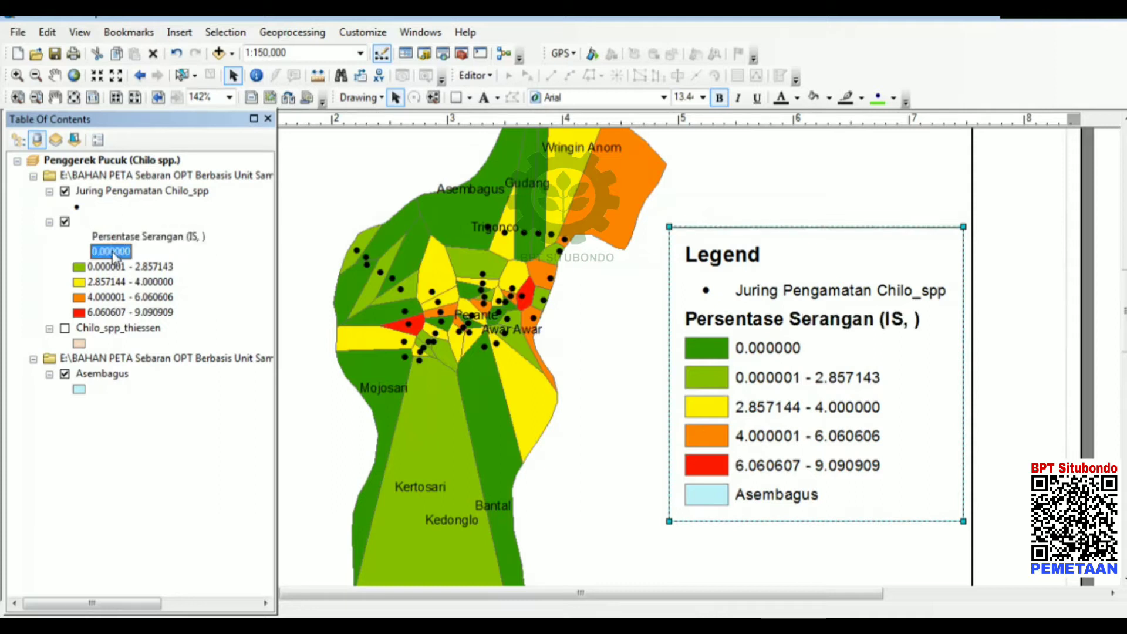
left_click(124, 253)
left_click(130, 252)
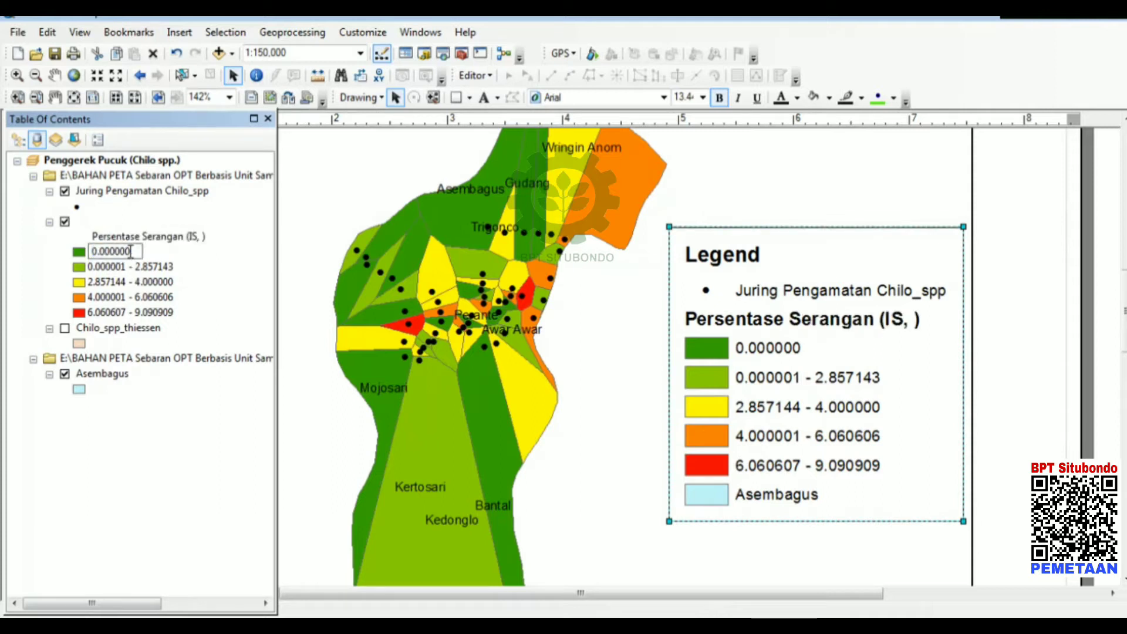
key("BackSpace")
key("BackSpace")
key("BackSpace")
key("BackSpace")
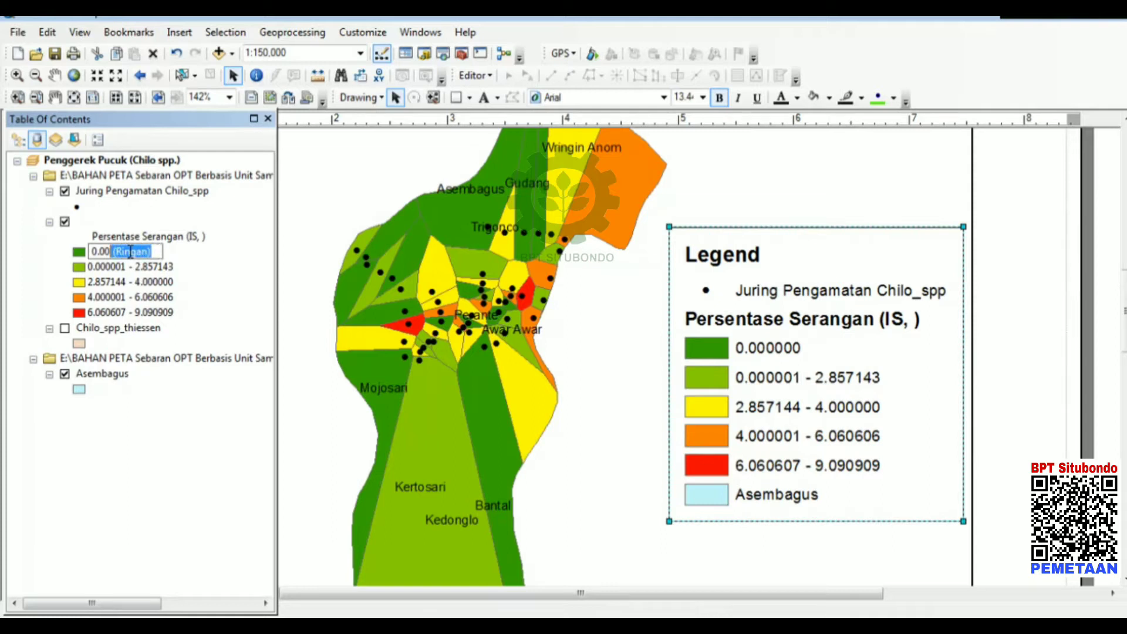
- Relabel the light green class of the clipped layer as 0.01 - 2.85% (Ringan)
left_click(122, 268)
left_click(122, 269)
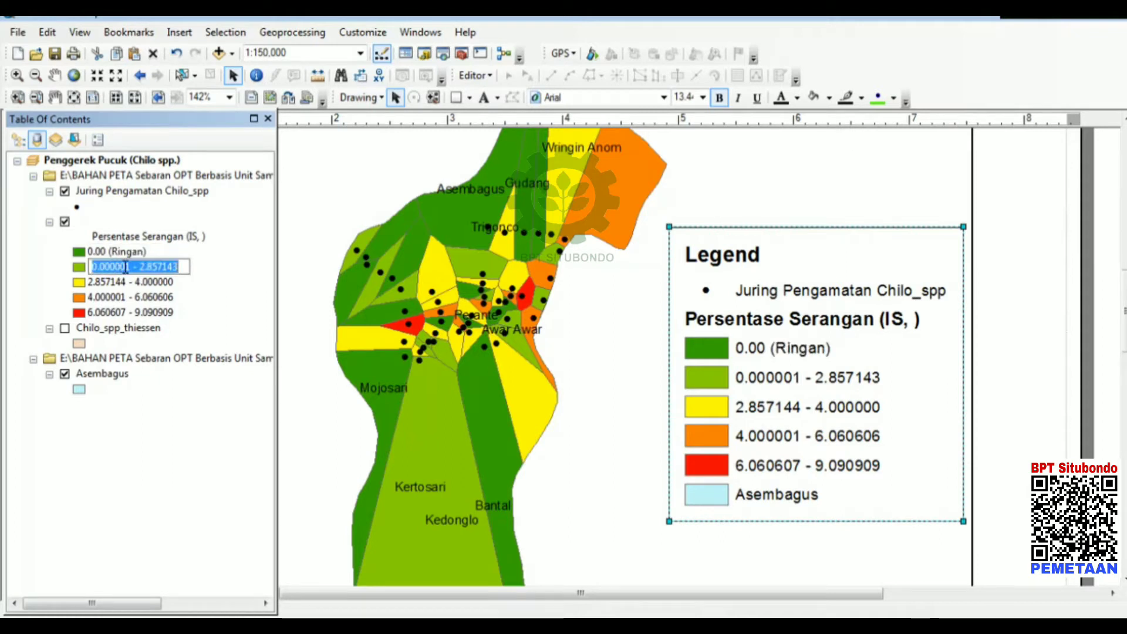
left_click(126, 268)
key("BackSpace")
key("BackSpace")
key("BackSpace")
key("BackSpace")
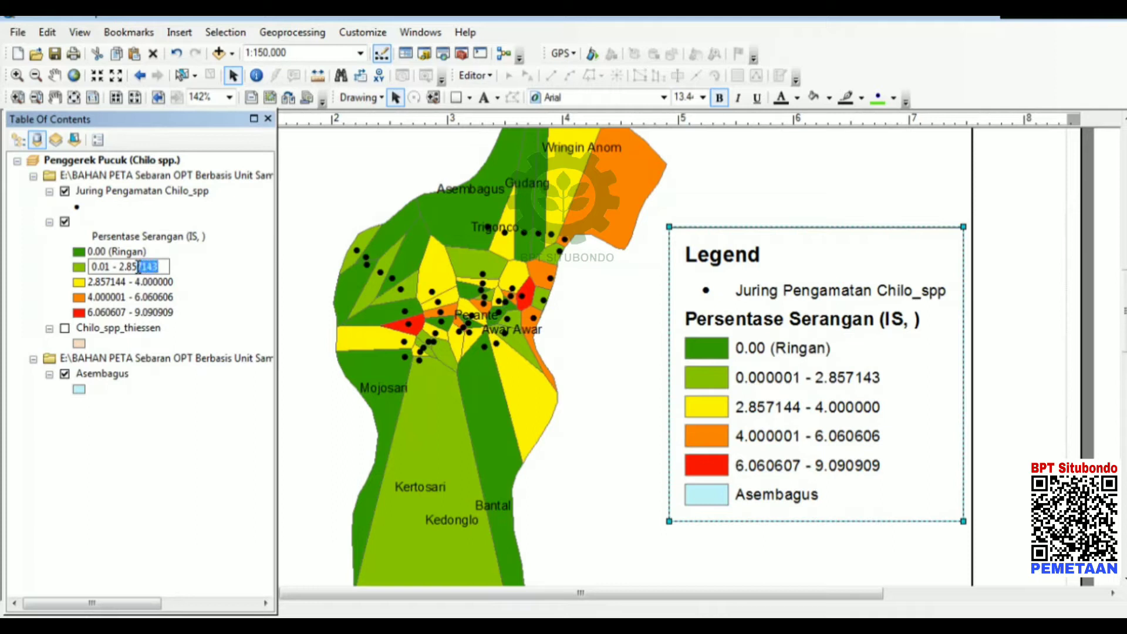
type("%")
type("(Ringan)")
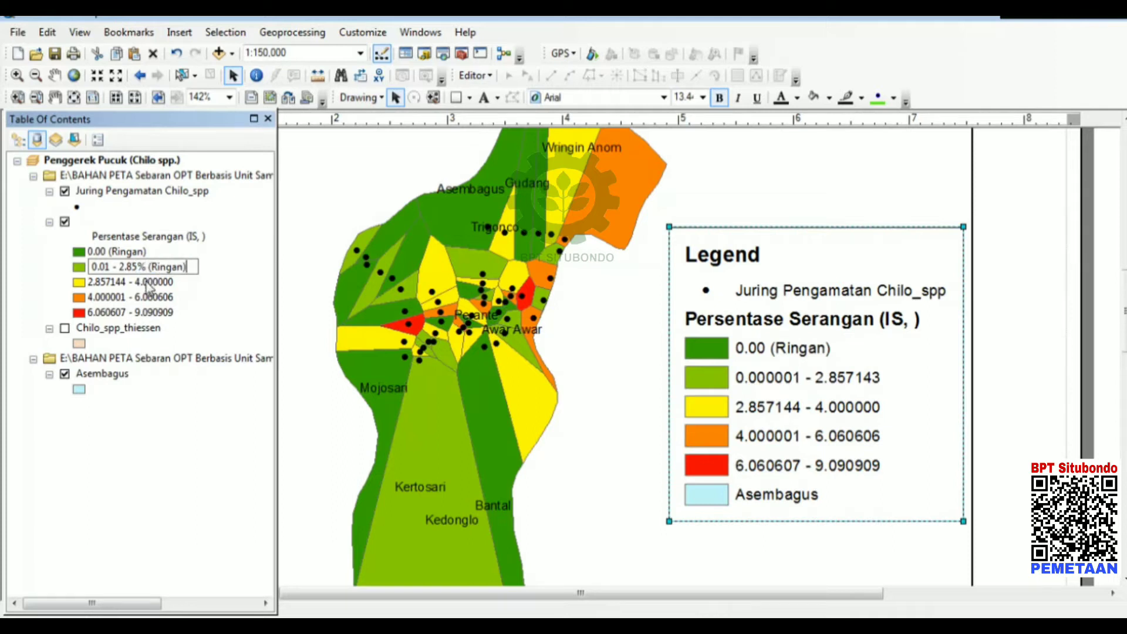
key("Return")
- Relabel the yellow class of the clipped layer as 2.86 - 4.00% (Ringan)
left_click(148, 283)
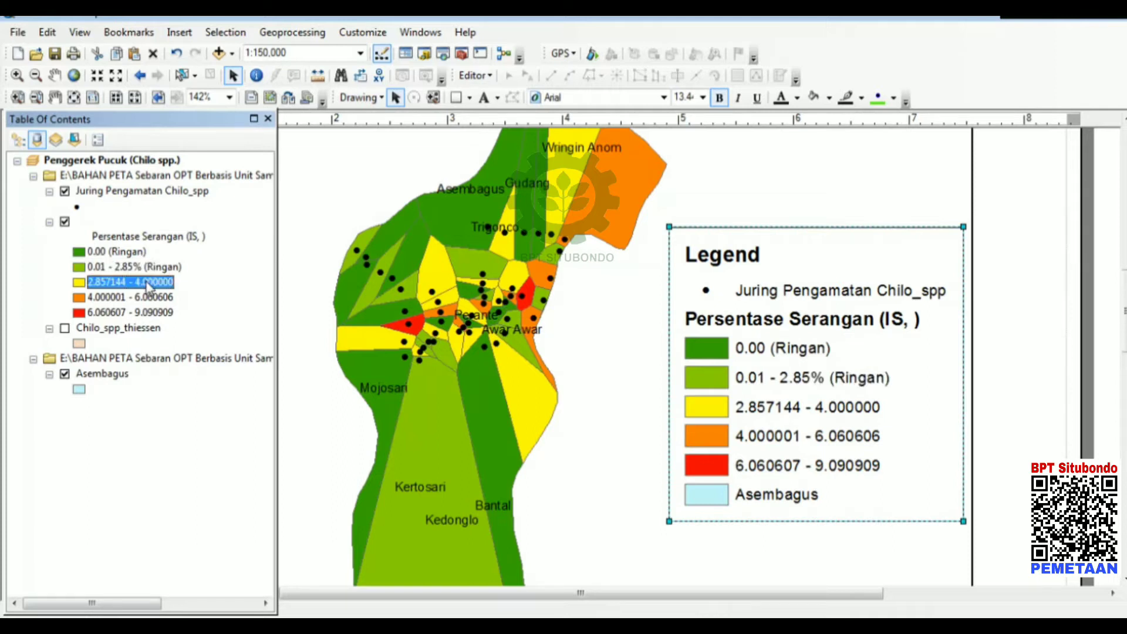
left_click(106, 282)
key("shift+Right")
key("shift+Right")
key("shift+Right")
type("6")
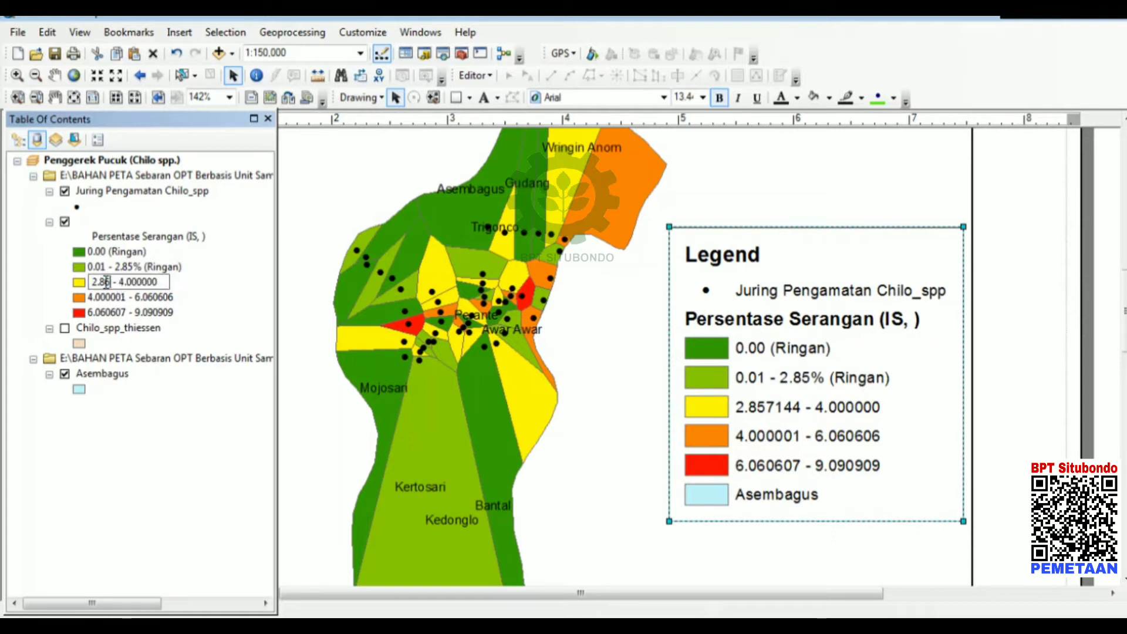
key("Right")
key("shift+Right")
key("shift+Right")
type("%")
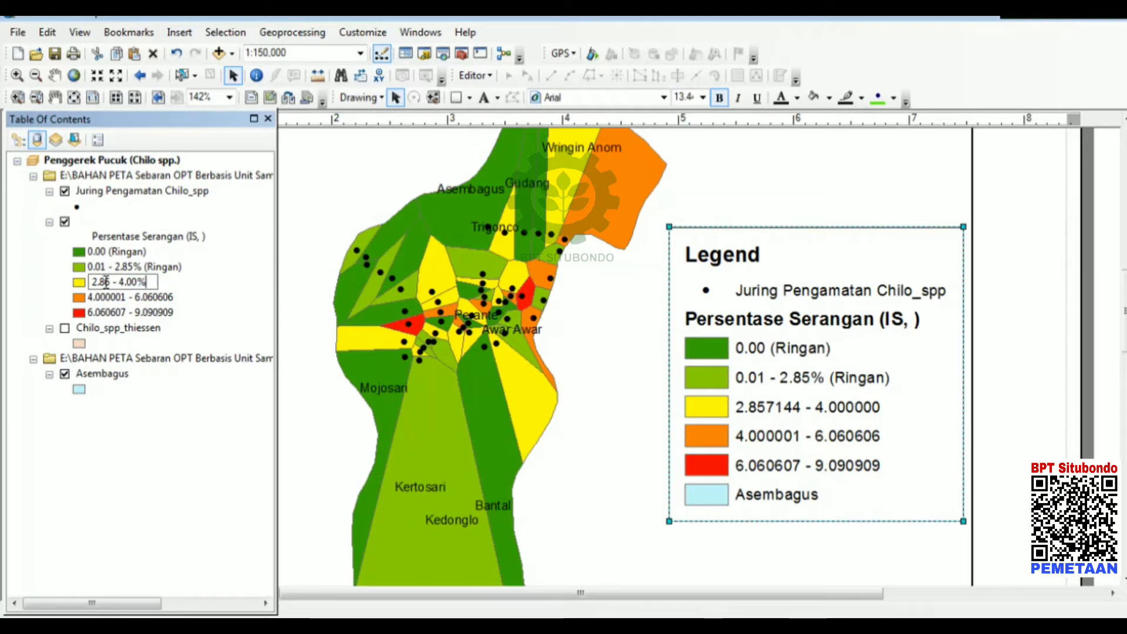
type("(Ringan)")
- Relabel the orange class of the clipped layer as 4.01 - 6.06% (Berat)
left_click(110, 296)
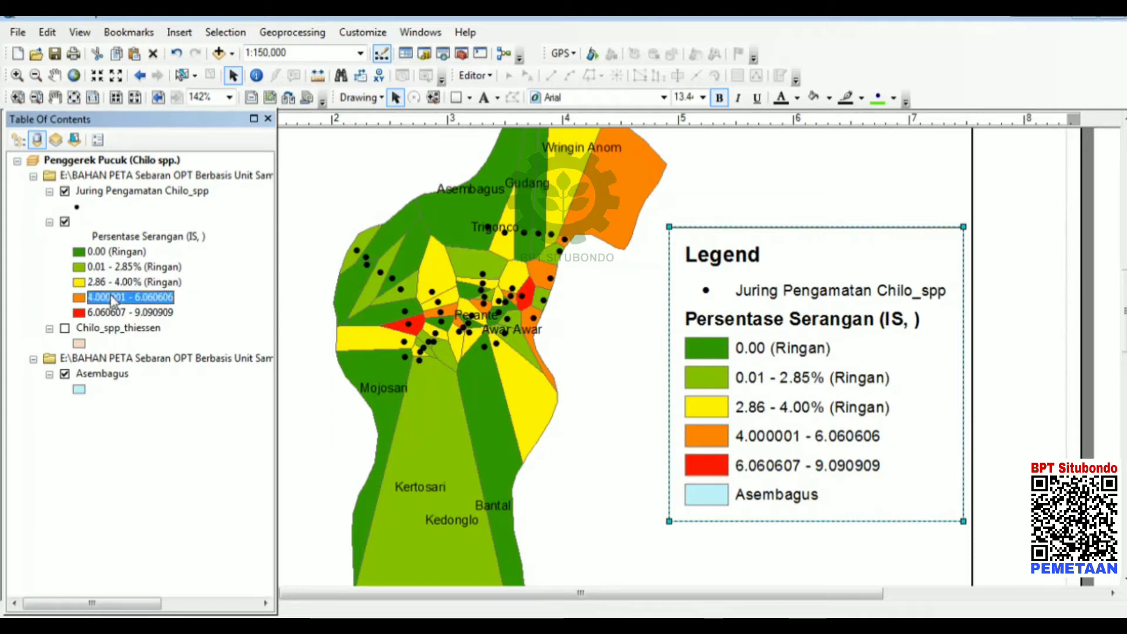
left_click(112, 298)
left_click(107, 297)
key("Delete")
key("Delete")
key("Delete")
key("Delete")
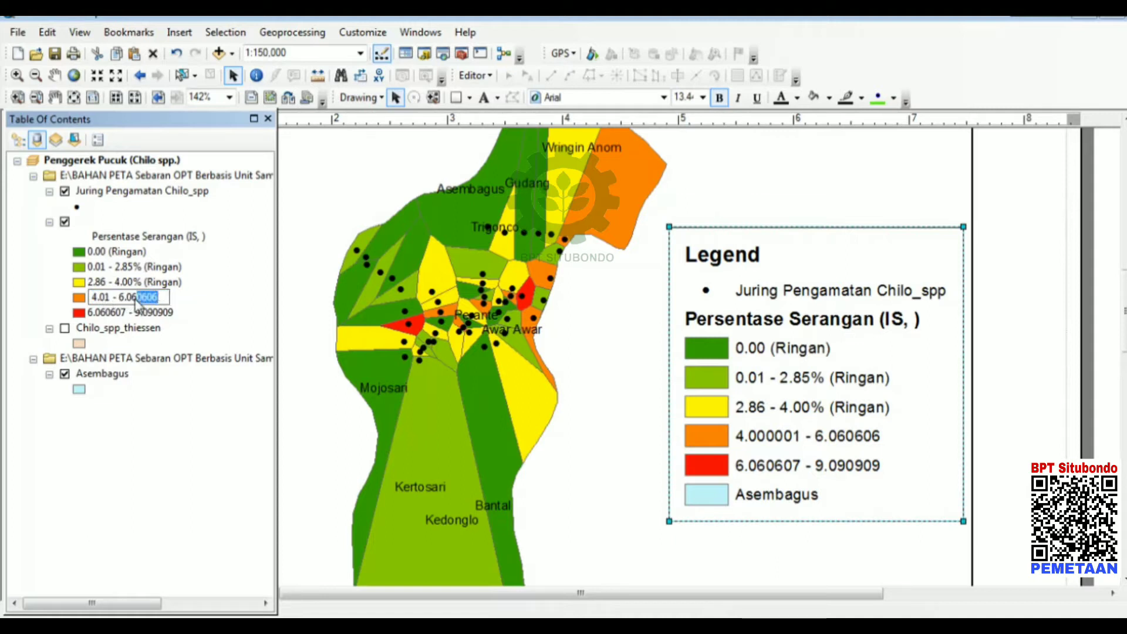
type("%")
type("(Ringan)")
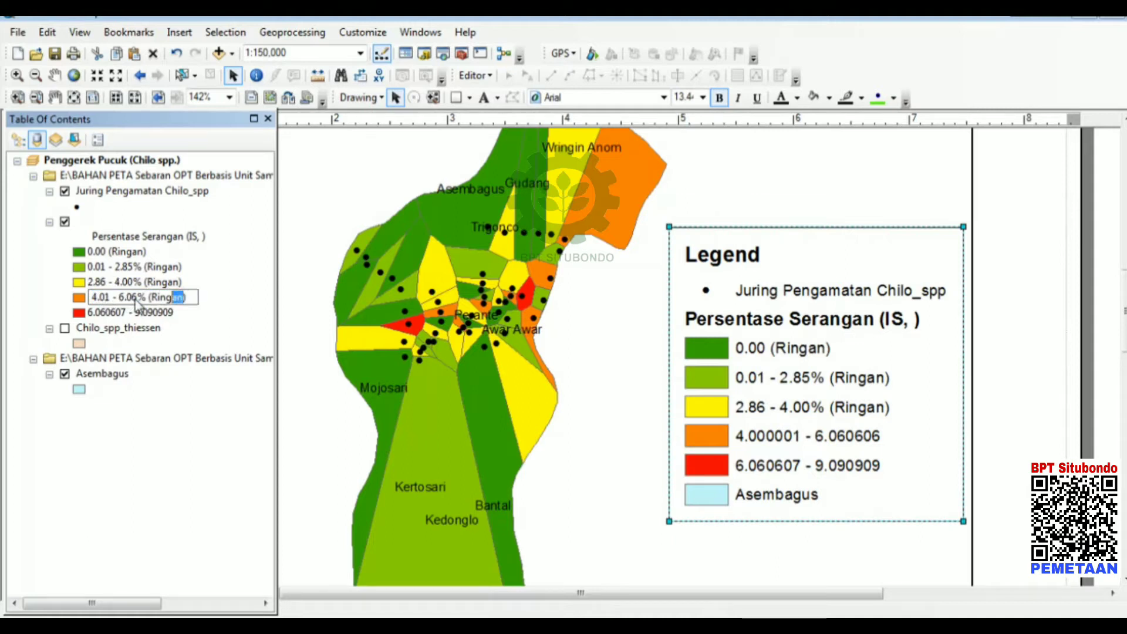
key("shift+Left")
key("shift+Left")
key("shift+Left")
key("shift+Left")
type("Berat")
key("shift+Left")
key("shift+Left")
key("shift+Left")
key("shift+Left")
key("shift+Left")
key("shift+Left")
key("shift+Left")
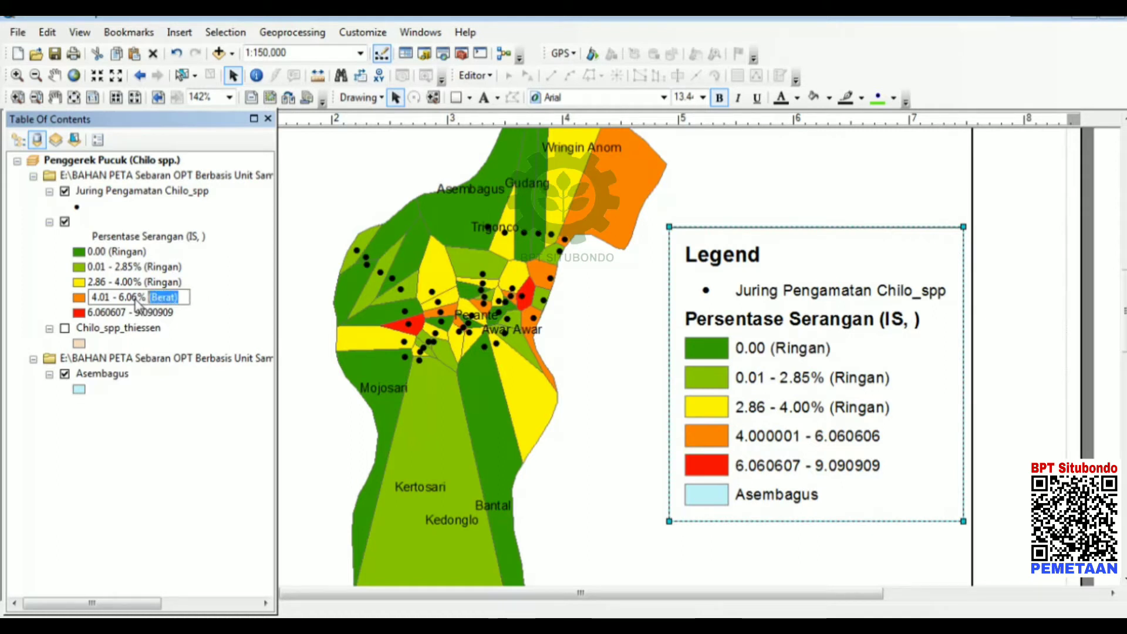
key("Return")
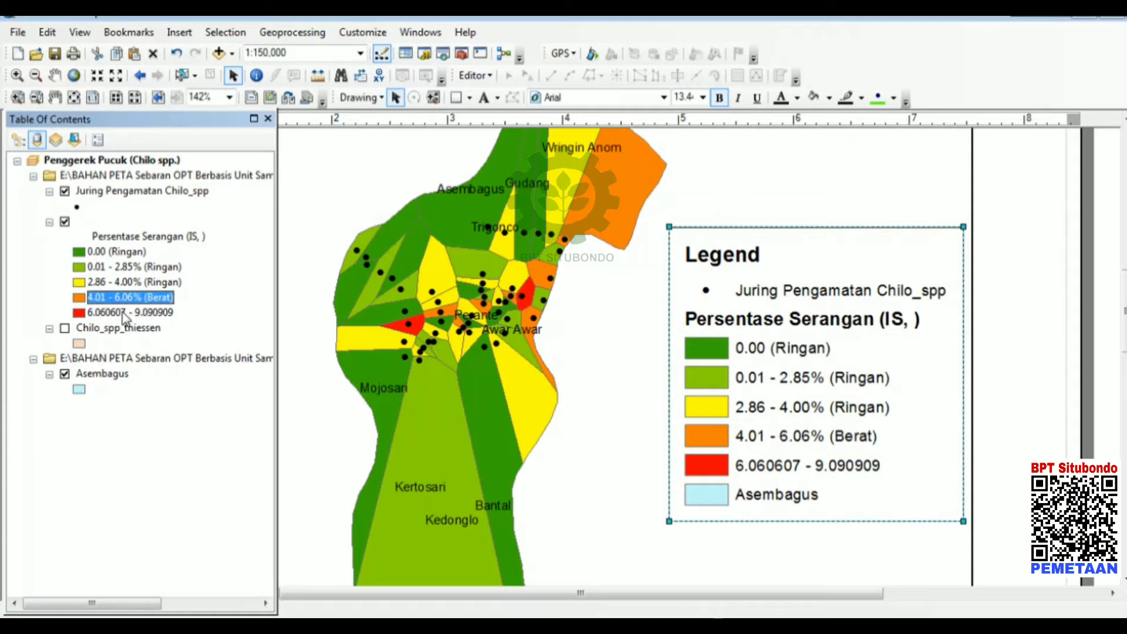
- Relabel the red class of the clipped layer as 6.07 - 9.09% (Berat)
left_click(113, 312)
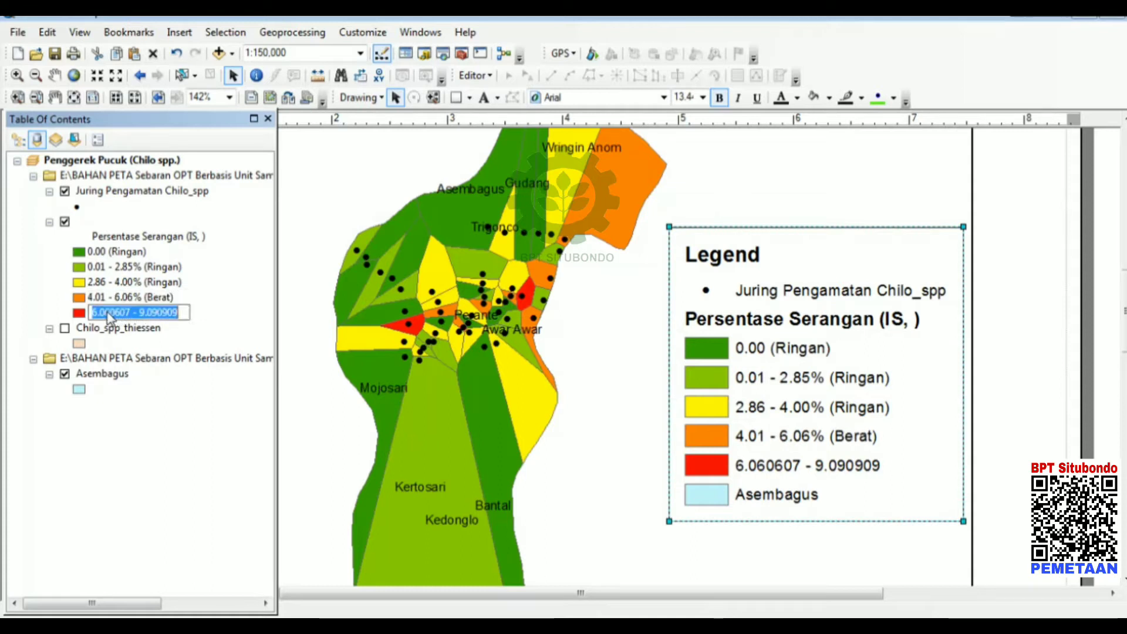
left_click(108, 316)
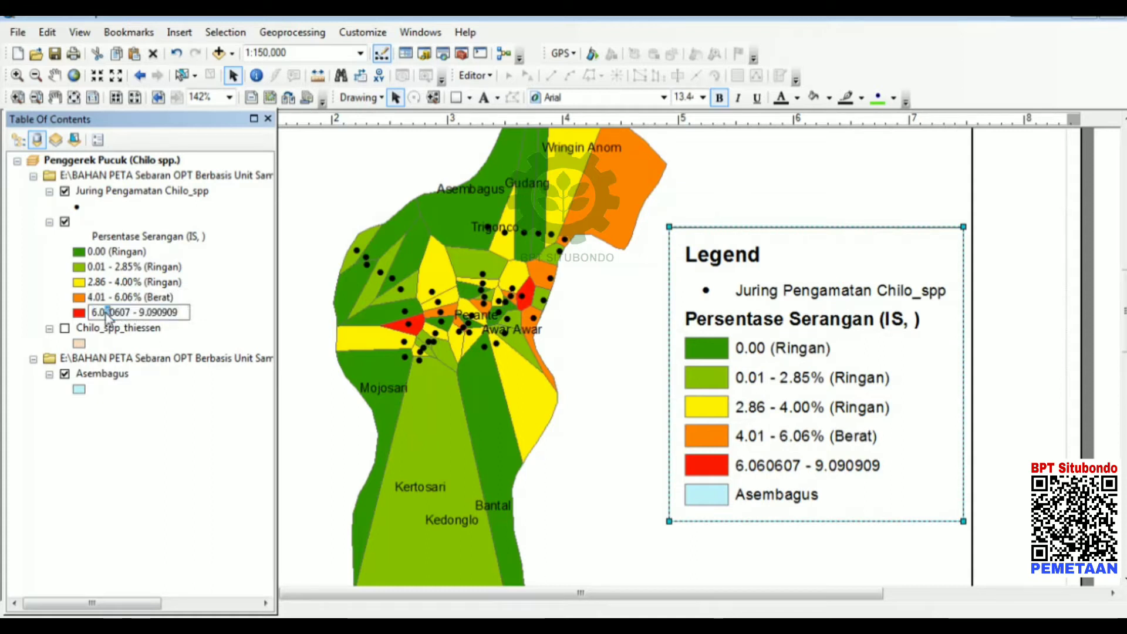
key("BackSpace")
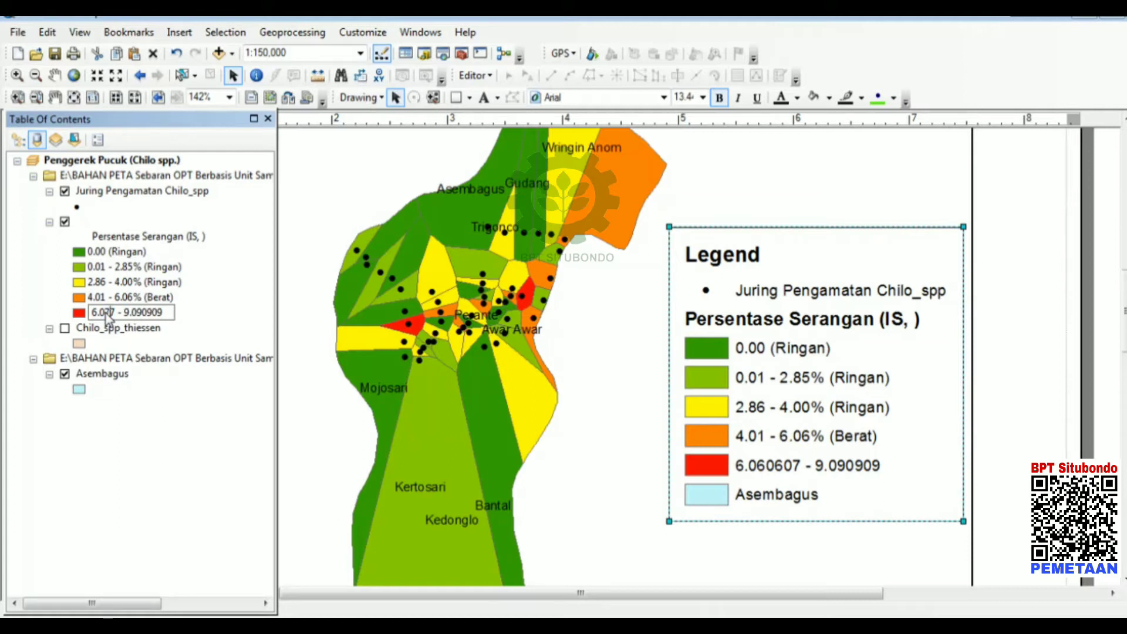
key("BackSpace")
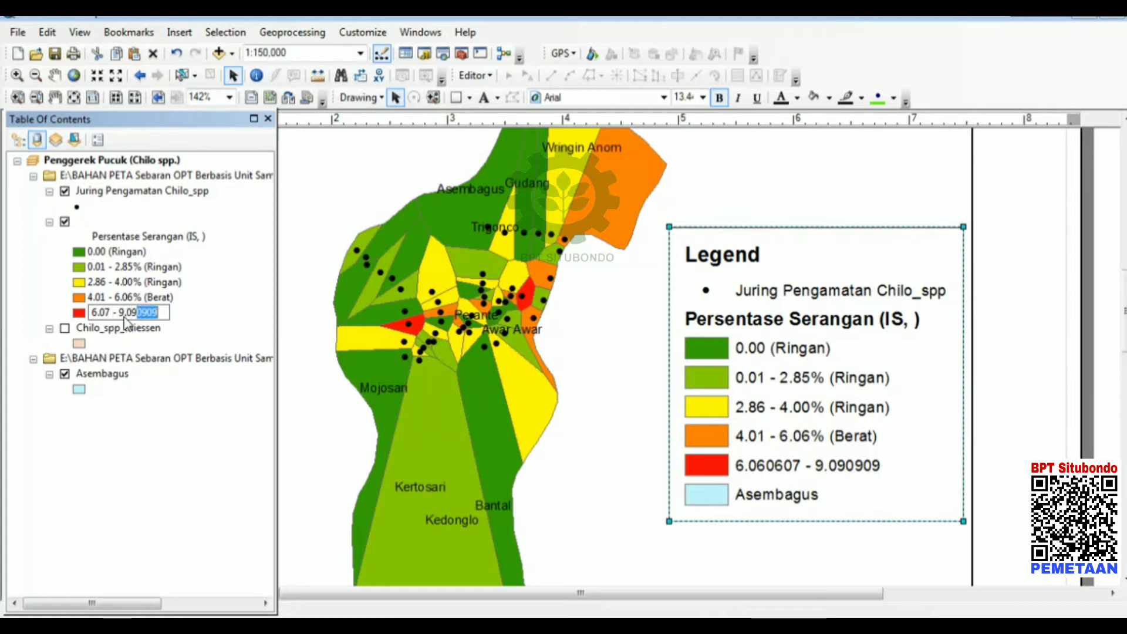
type("5 (Berat)")
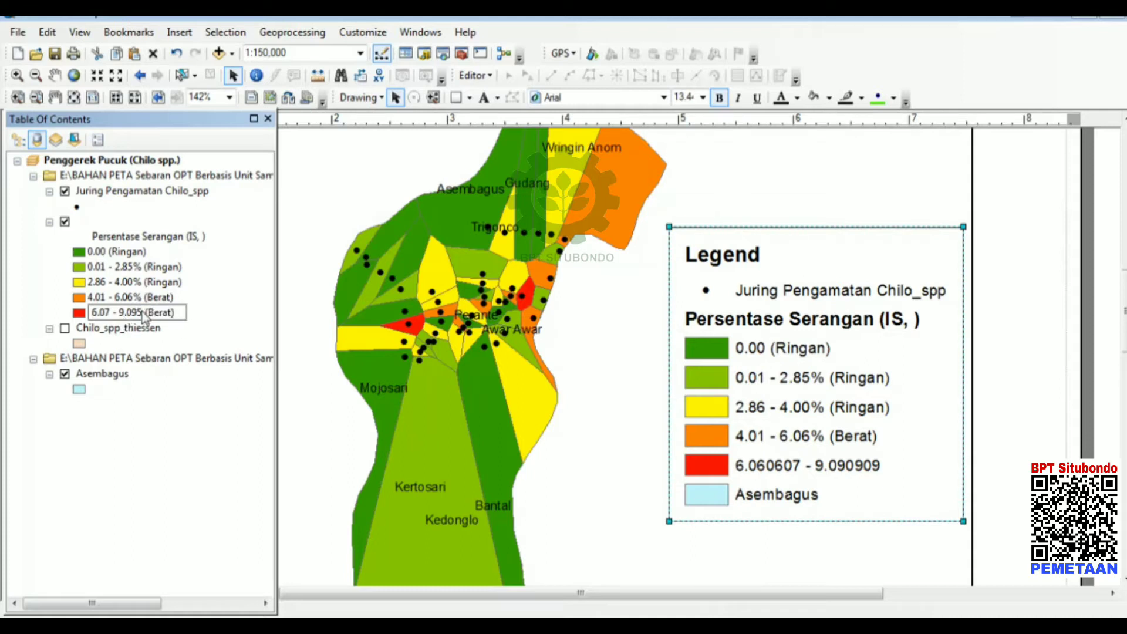
key("BackSpace")
key("Return")
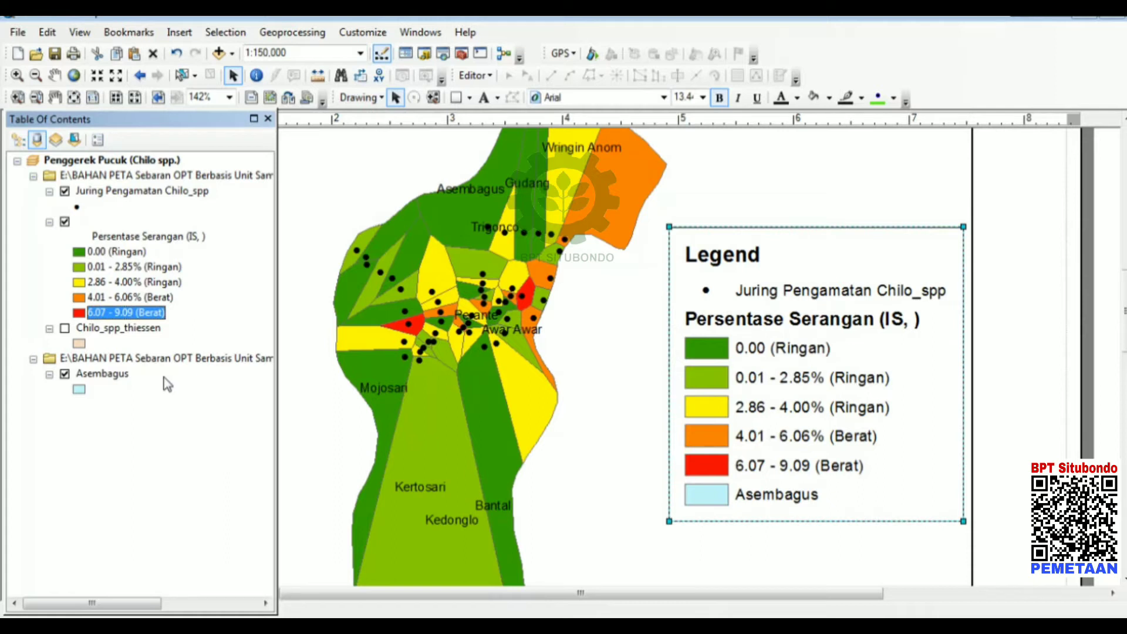
left_click(136, 317)
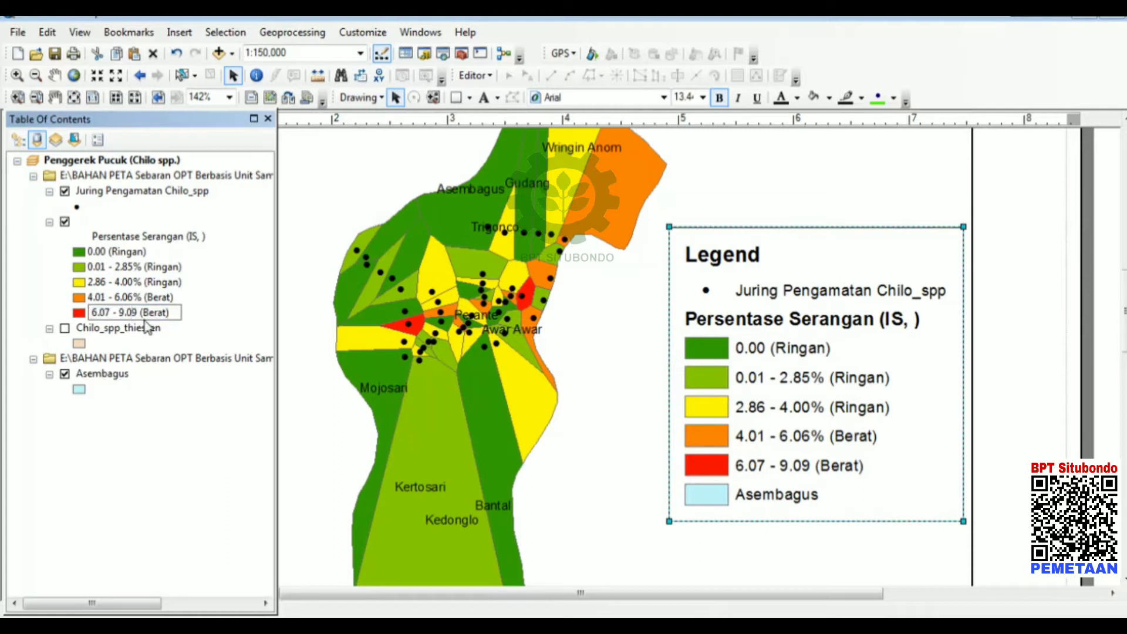
type("%")
key("Return")
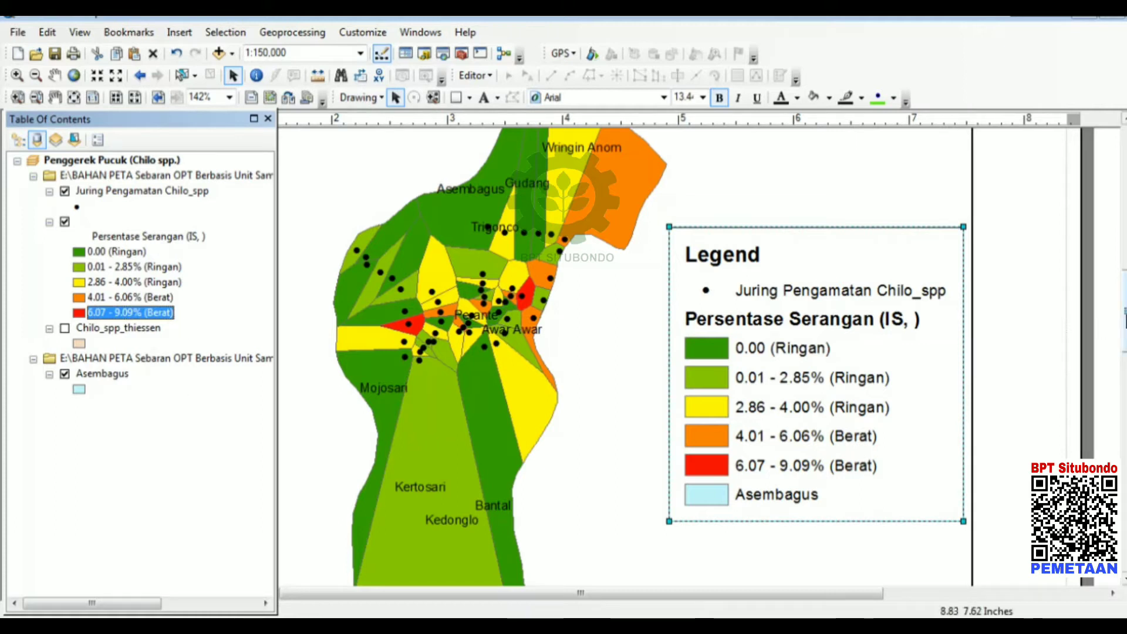
- Add Asembagus.shp from the Bahan Peta Kecamatan folder to the map as a second copy of the district layer
mouse_move(1125, 317)
left_mouse_down()
mouse_move(1126, 349)
mouse_move(1125, 312)
left_mouse_up()
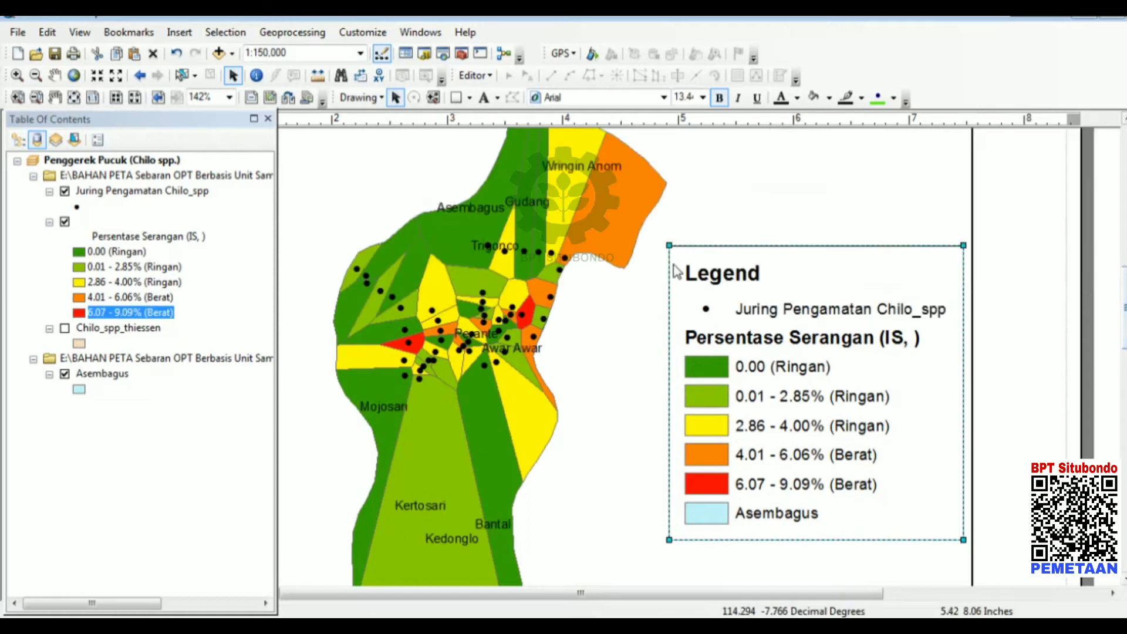
left_click(36, 97)
left_click(672, 254)
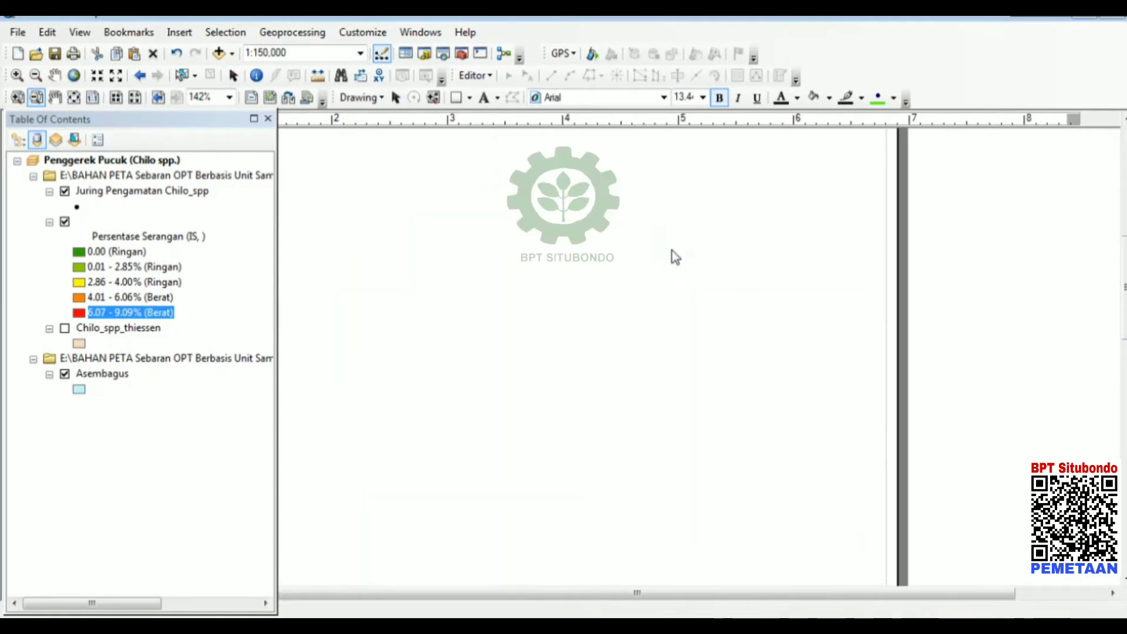
left_click(673, 254)
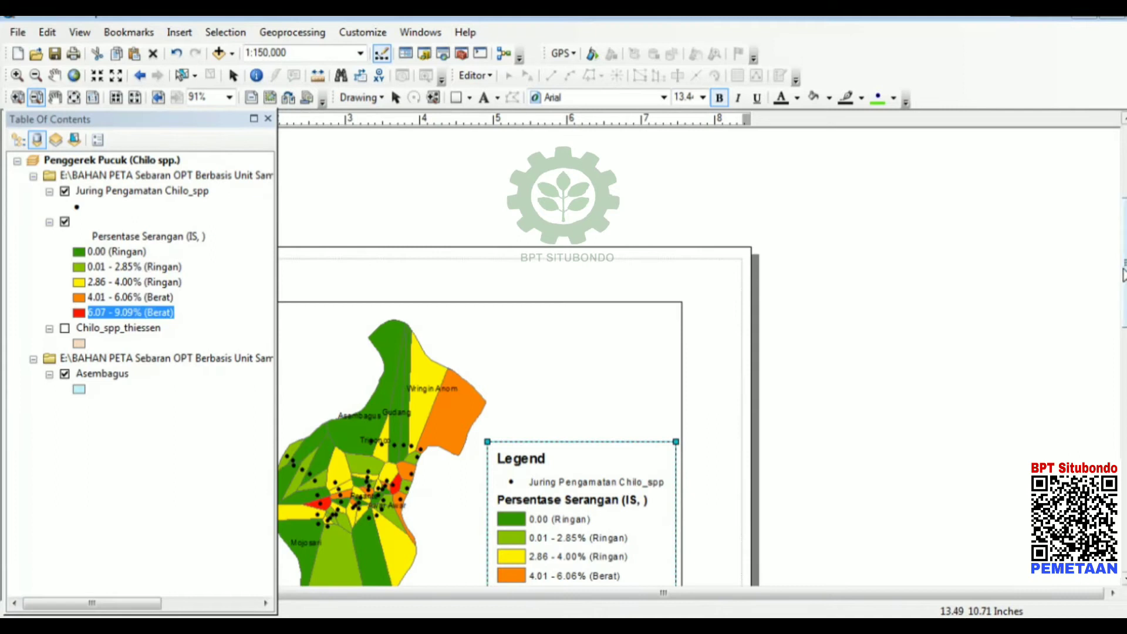
left_click_drag(1125, 268, 1125, 363)
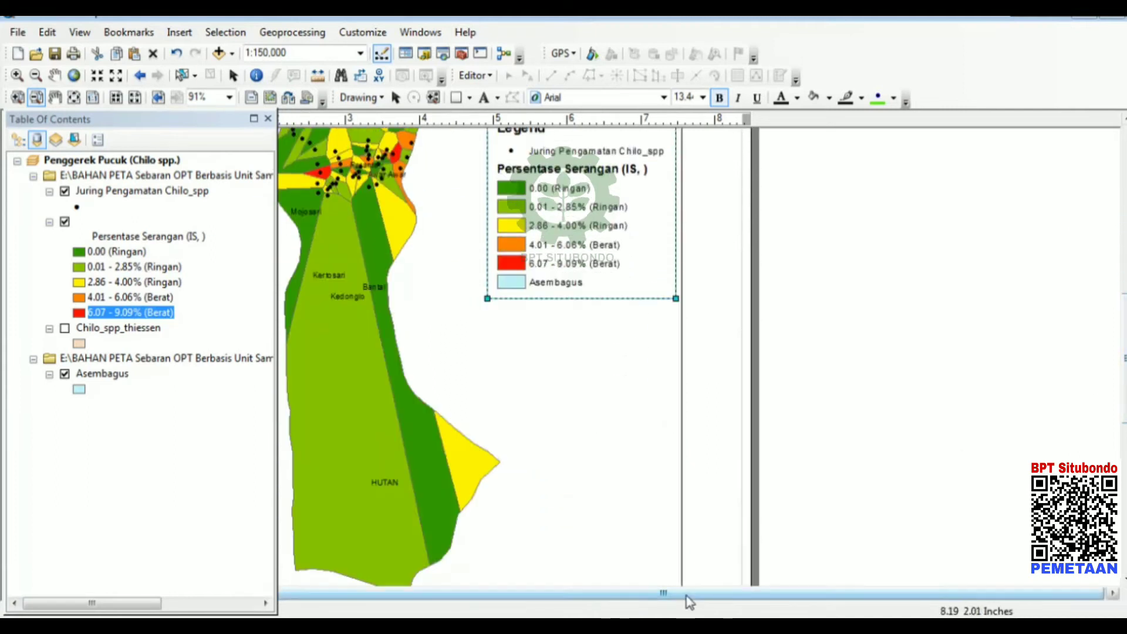
left_click_drag(665, 594, 592, 595)
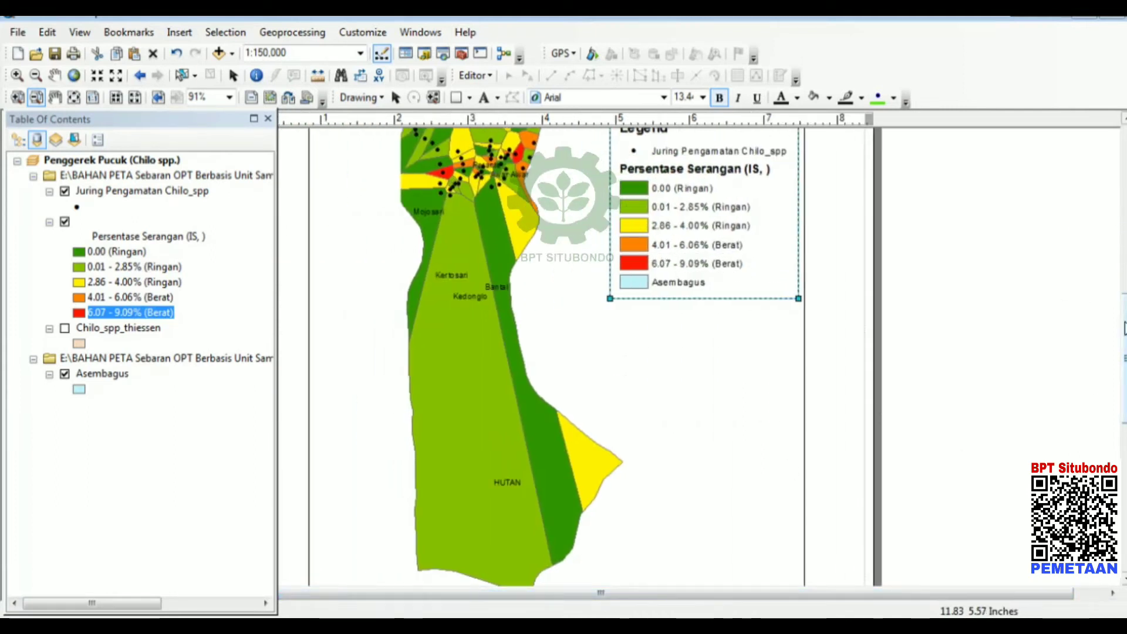
left_click_drag(1125, 323, 1125, 275)
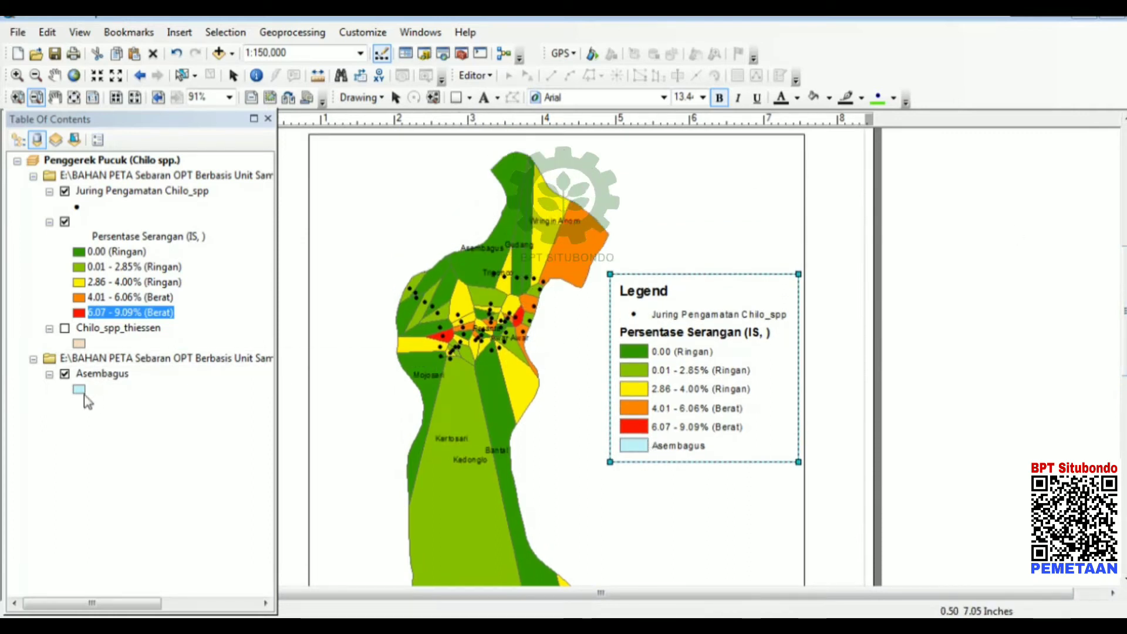
left_click(219, 55)
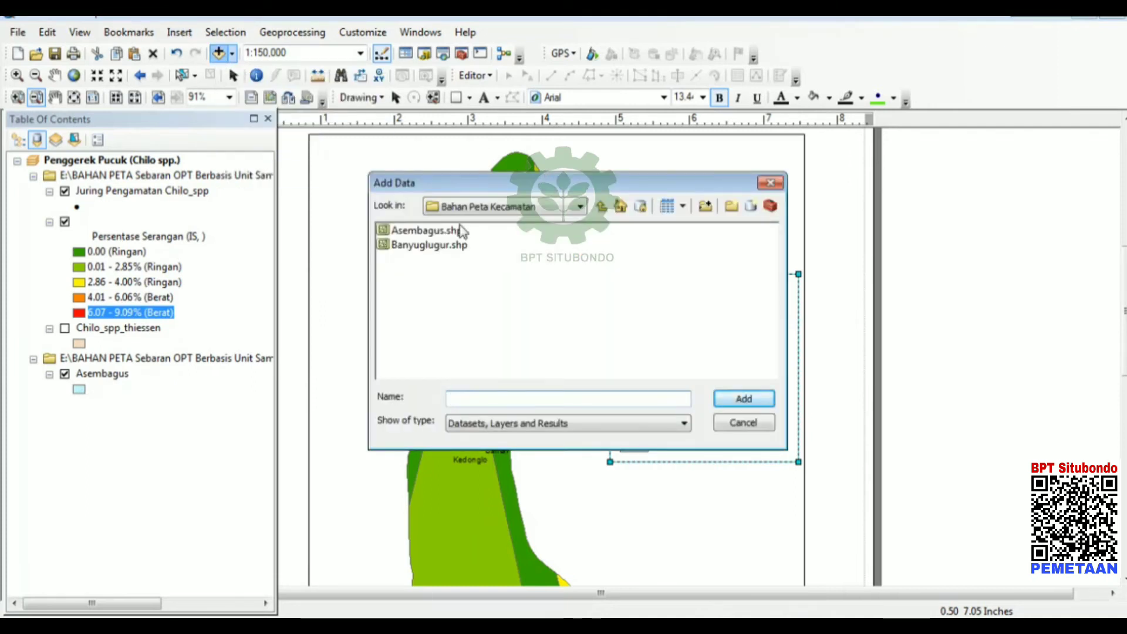
double_click(426, 234)
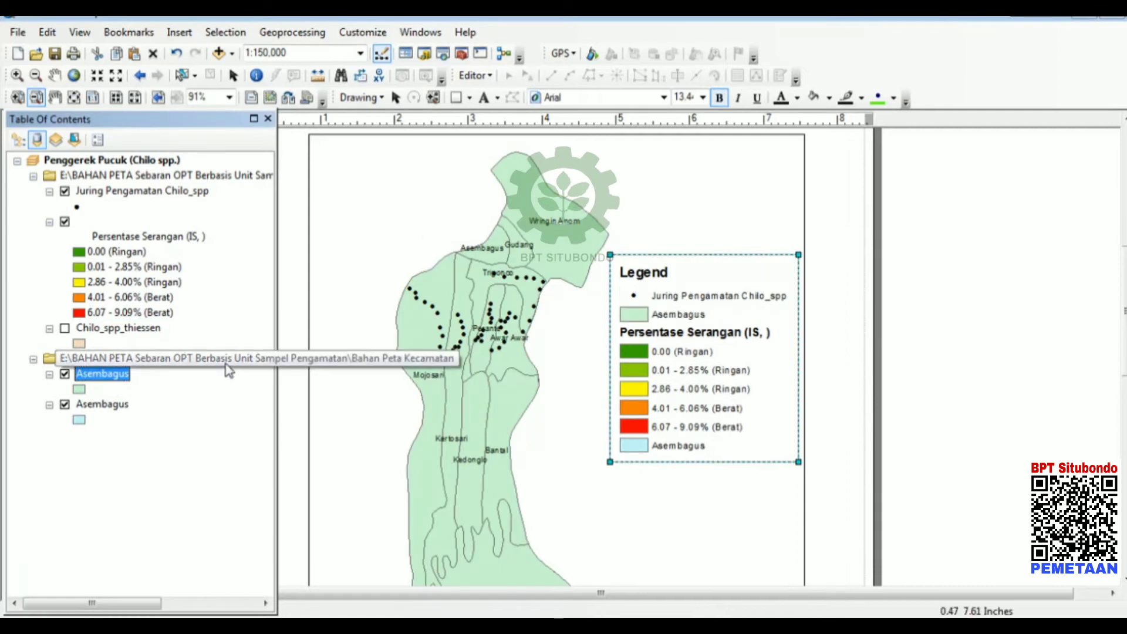
- Give the newly added Asembagus layer the Hollow fill symbol so that only its boundaries are drawn
left_click(80, 389)
left_click(482, 246)
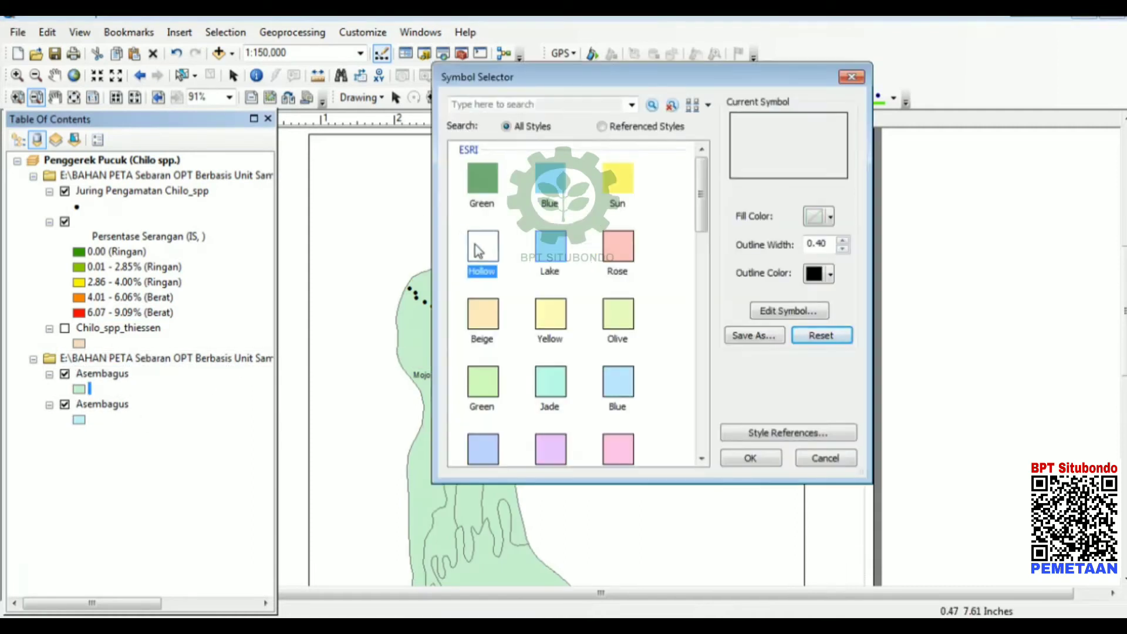
left_click(750, 458)
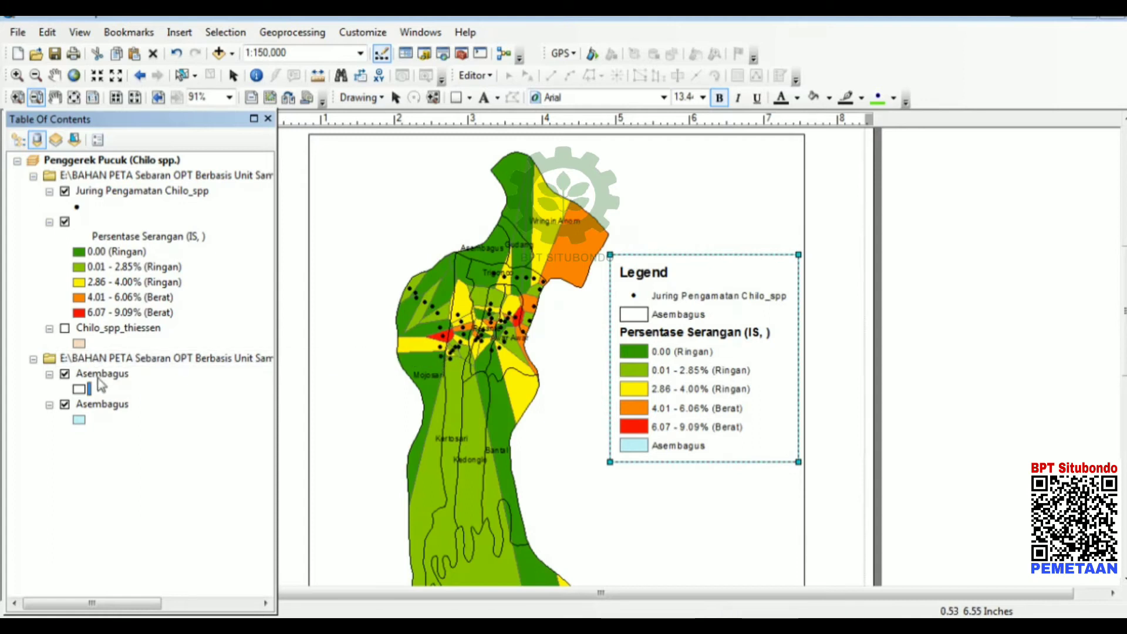
- Give the hollow Asembagus layer a blue outline with a width of 1
left_click(81, 389)
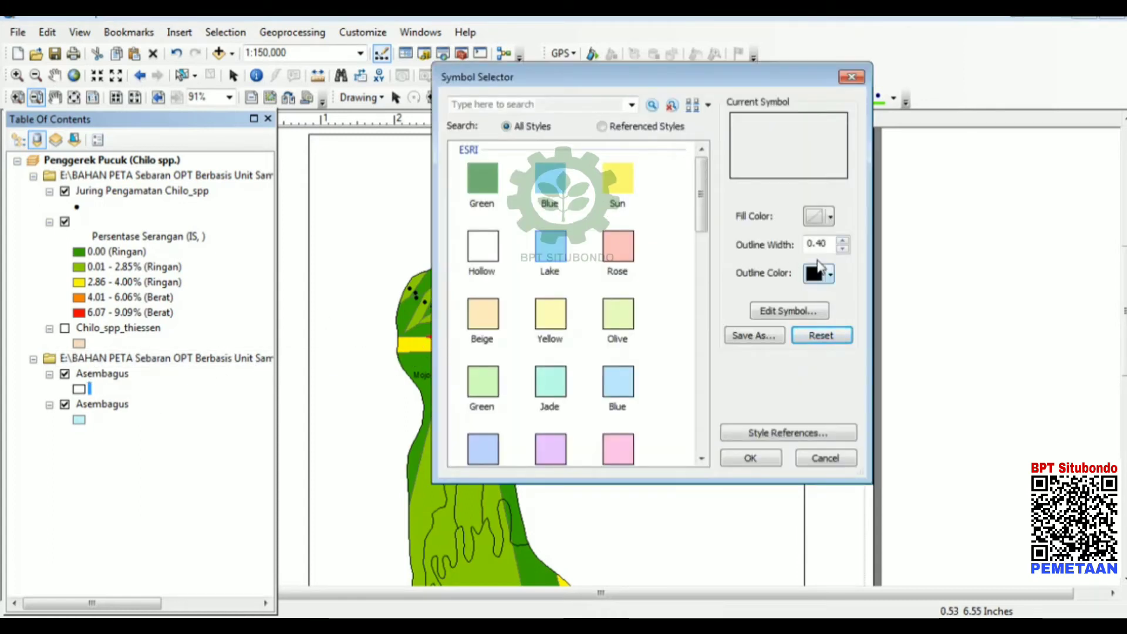
left_click(828, 274)
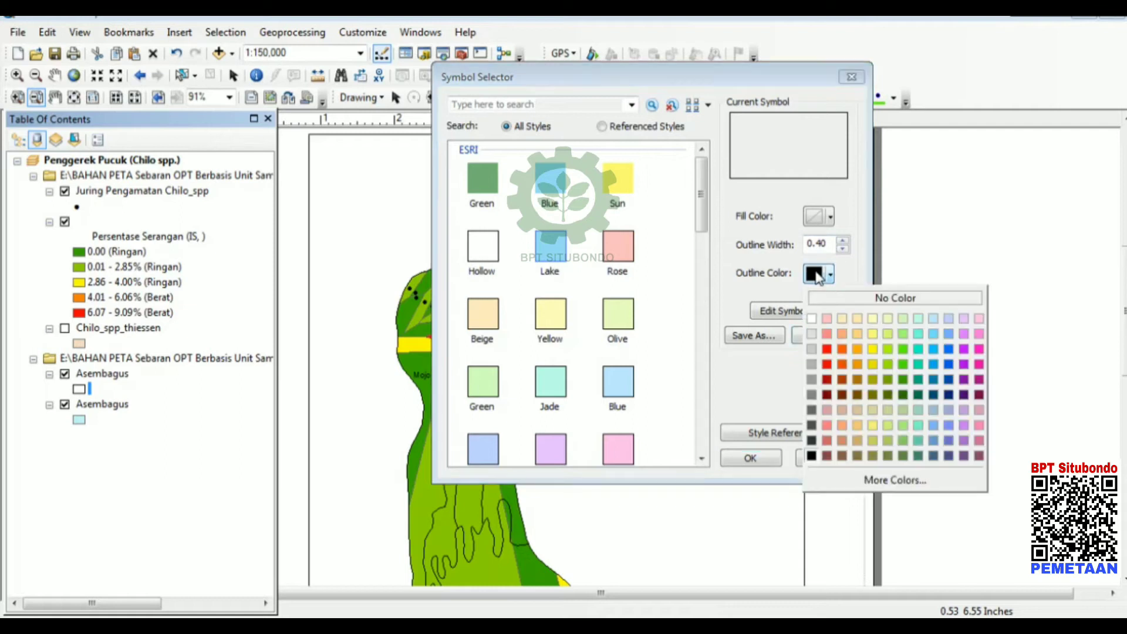
left_click(949, 349)
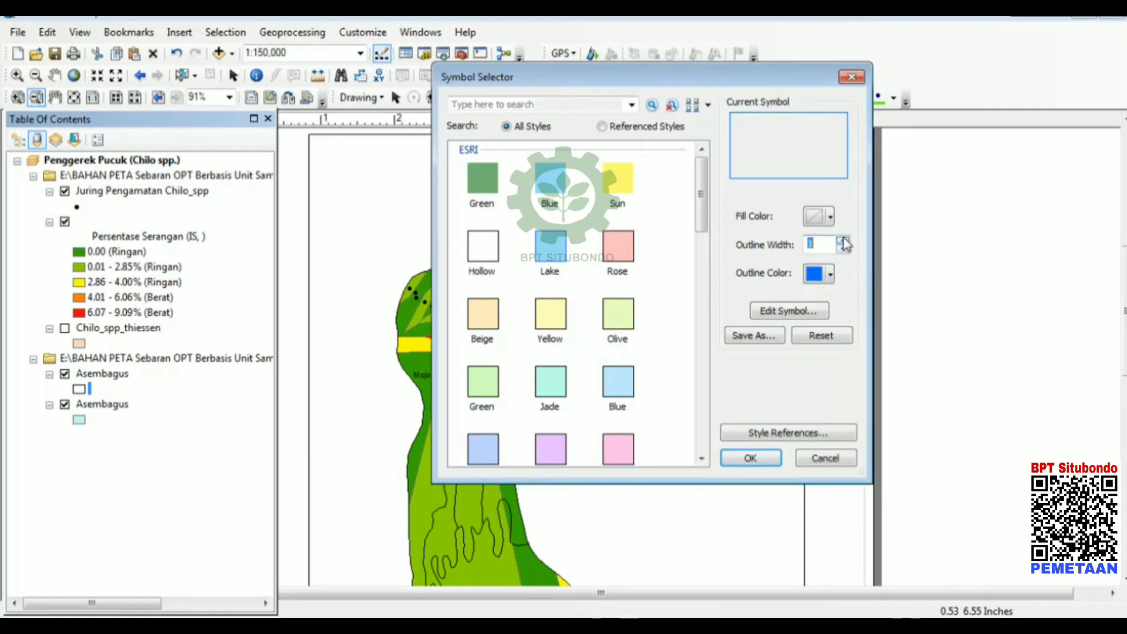
left_click(751, 458)
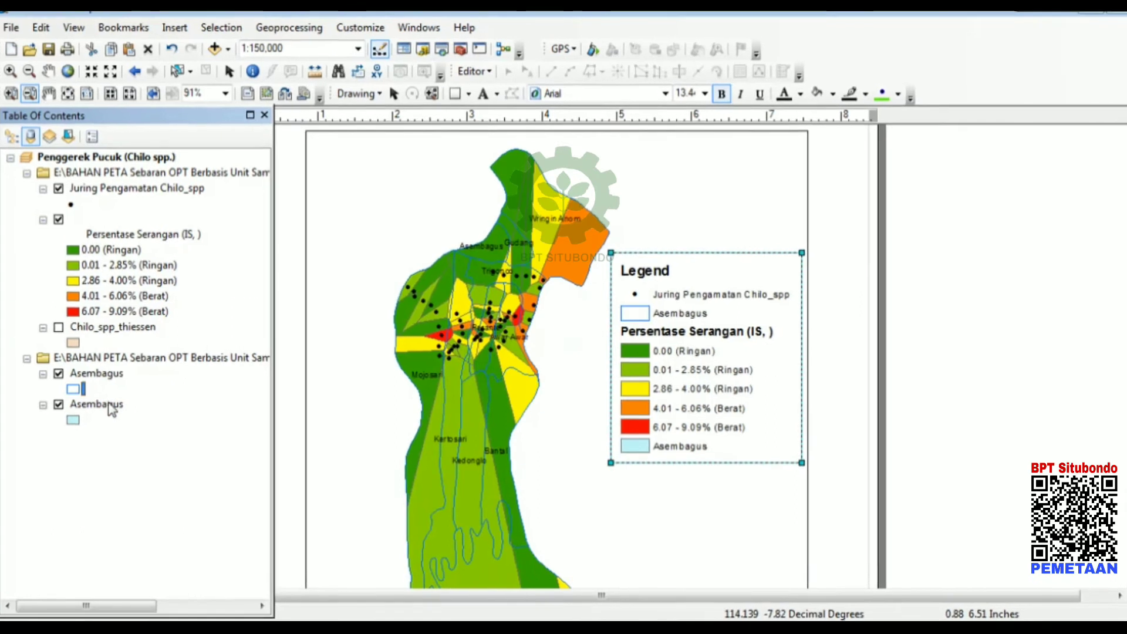
- Hide the filled Asembagus layer and turn on feature labels for the outlined Asembagus layer
left_click(64, 405)
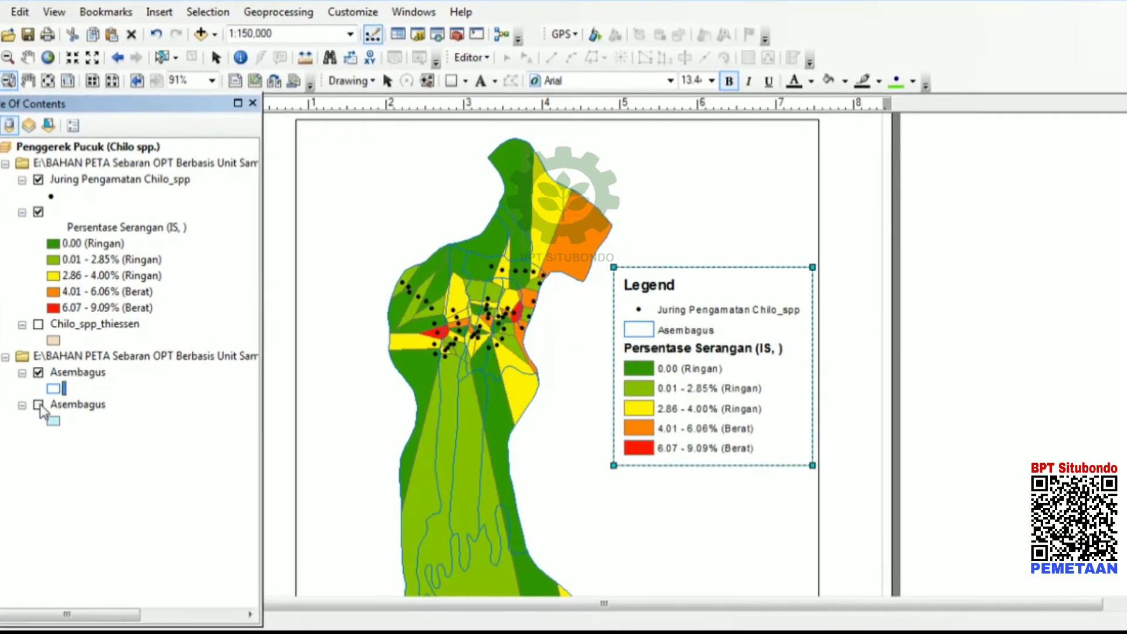
left_click(65, 373)
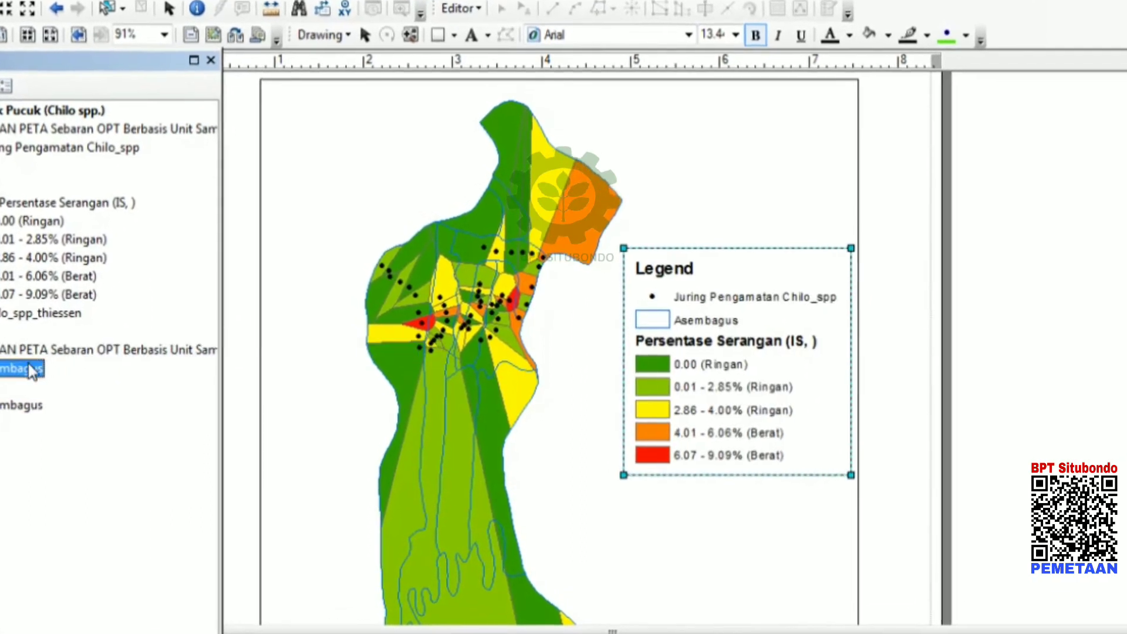
right_click(9, 375)
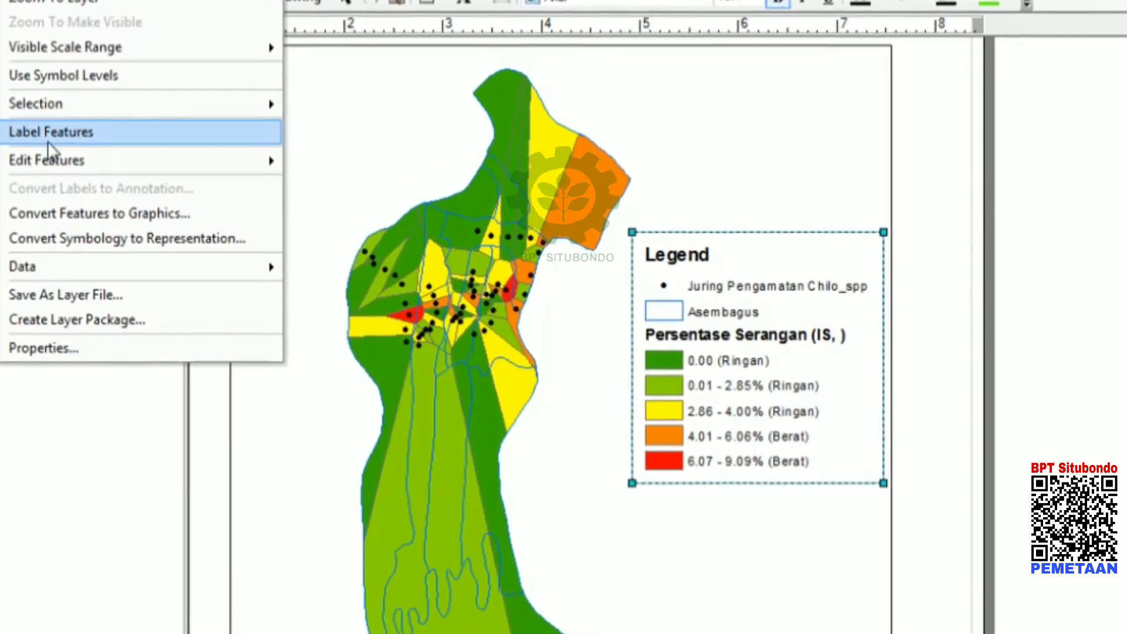
left_click(48, 140)
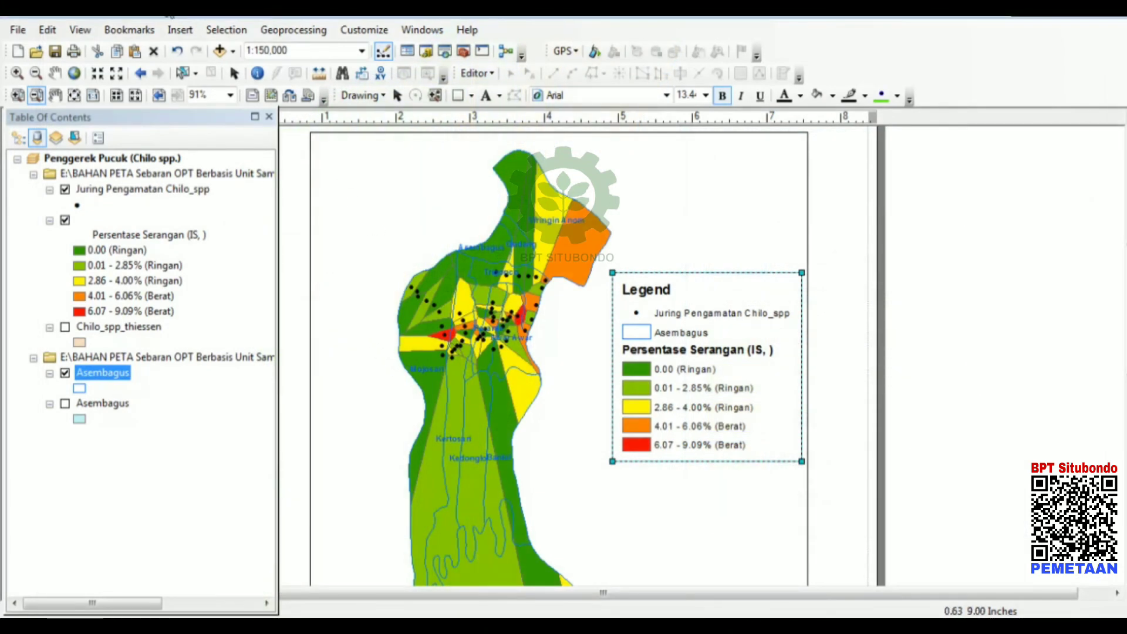
- Switch from the page layout to the data view and insert a new data frame
left_click(80, 30)
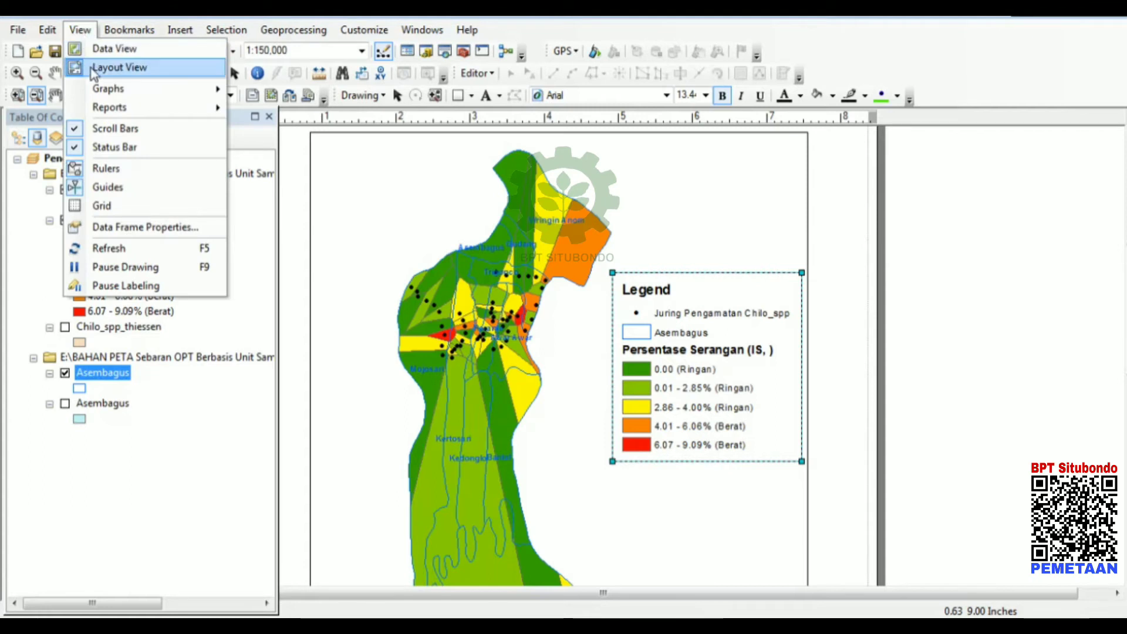
left_click(96, 53)
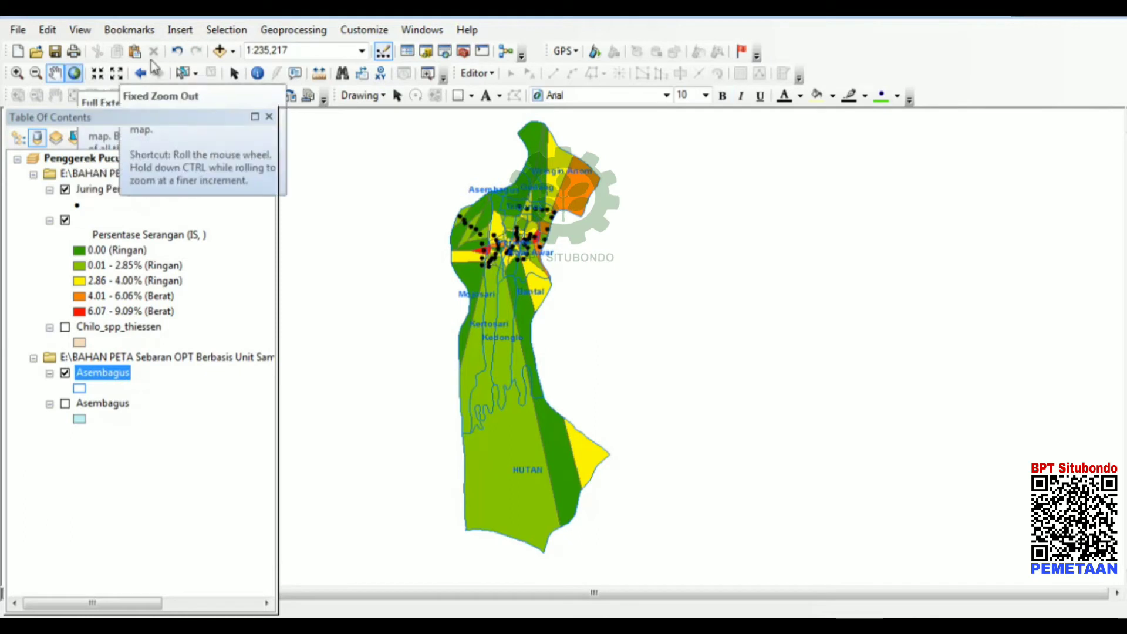
left_click(183, 31)
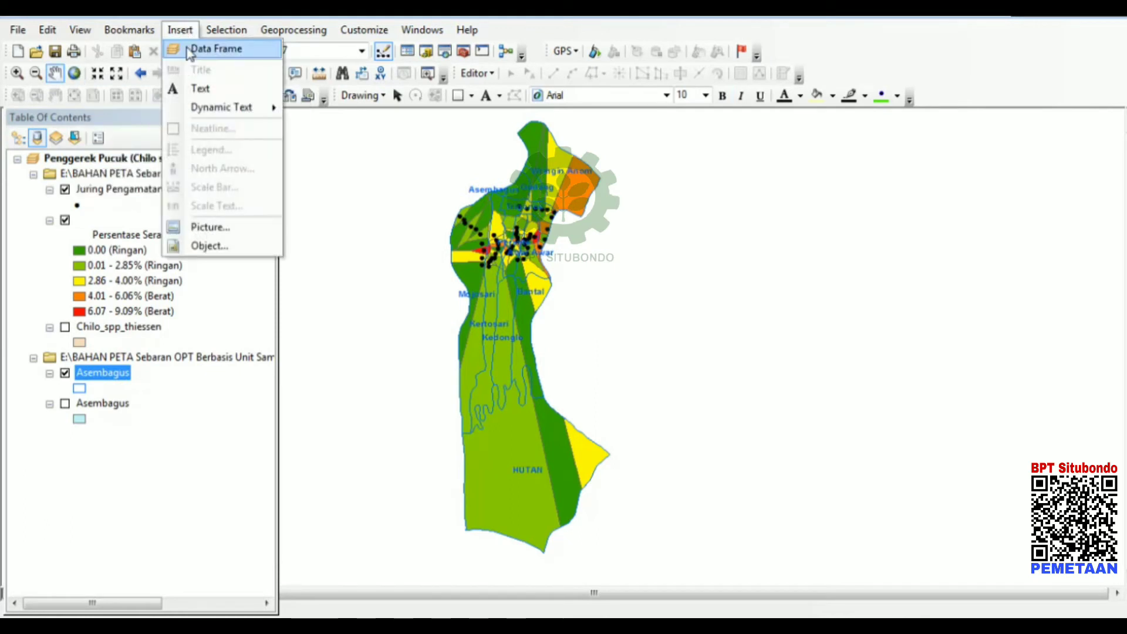
left_click(213, 48)
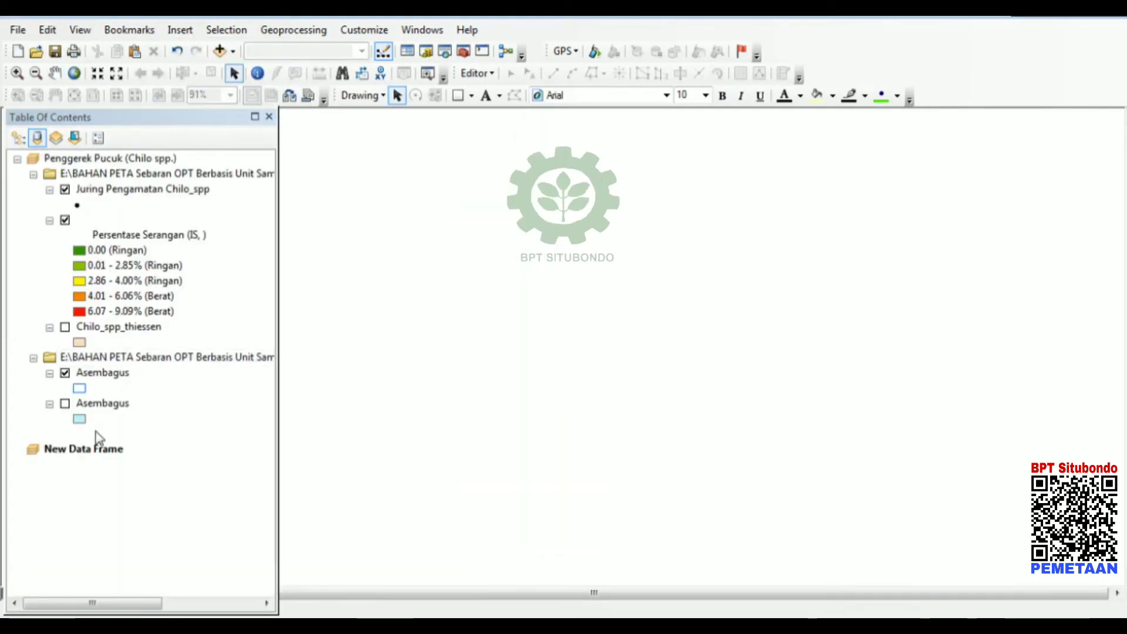
- Rename the new data frame as Penyakit Sistemik (Luka Api)
left_click(97, 452)
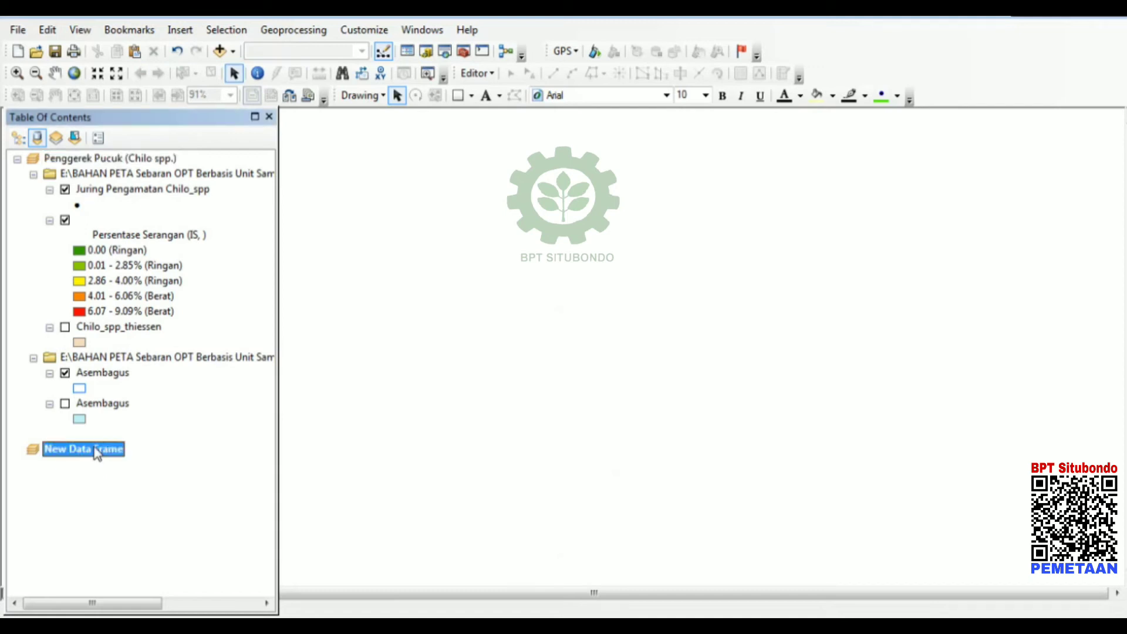
left_click(97, 452)
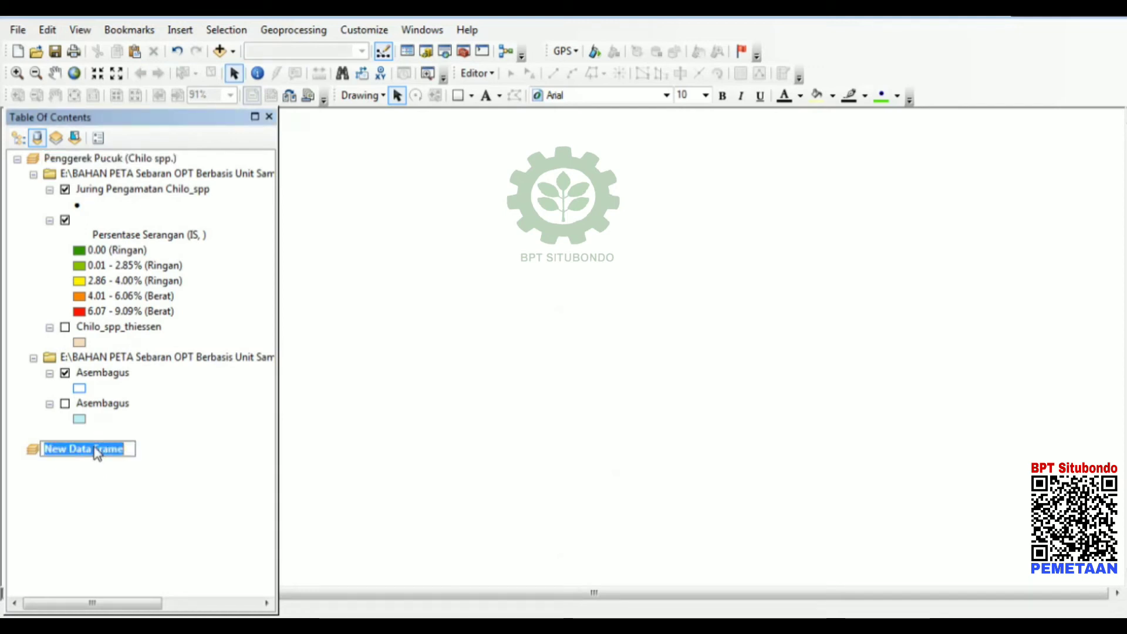
type("Pe")
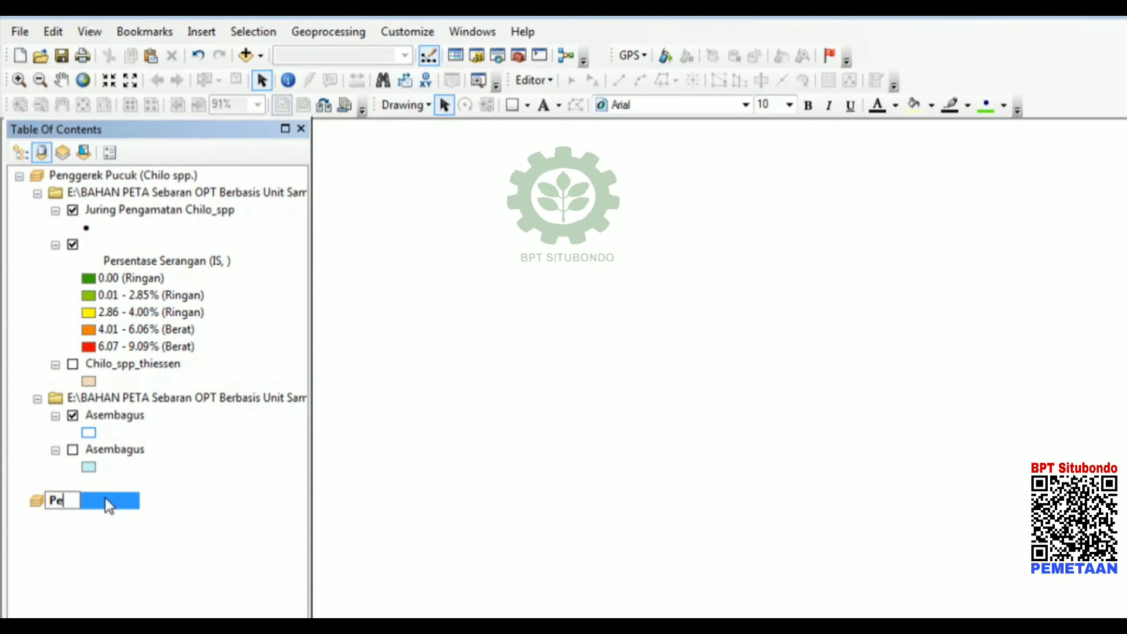
type("nyakit S")
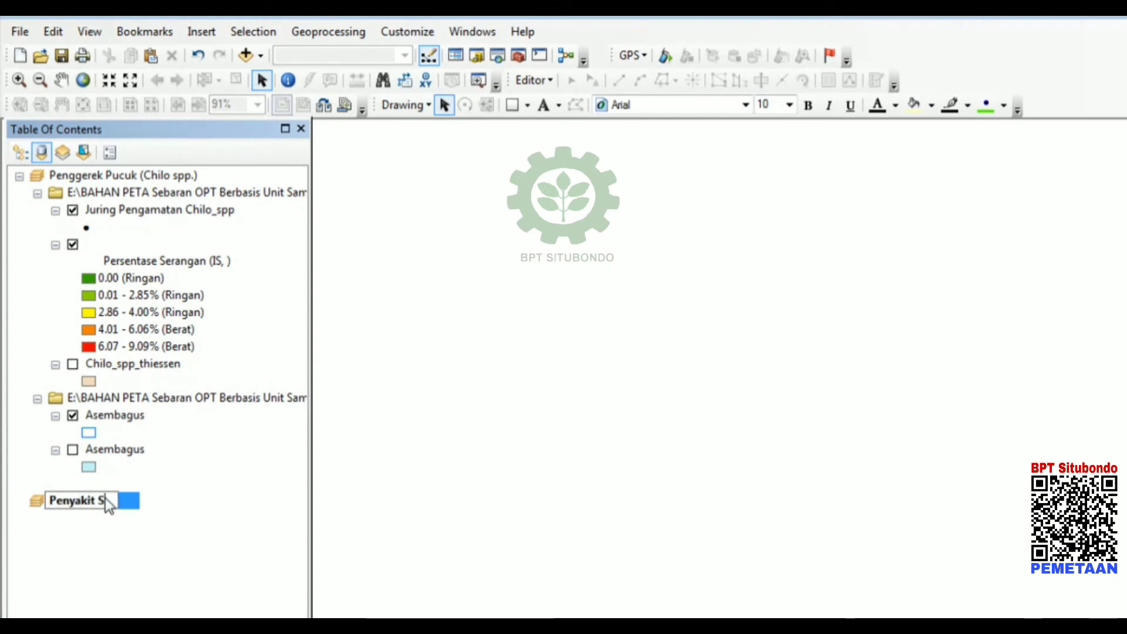
type("istemik")
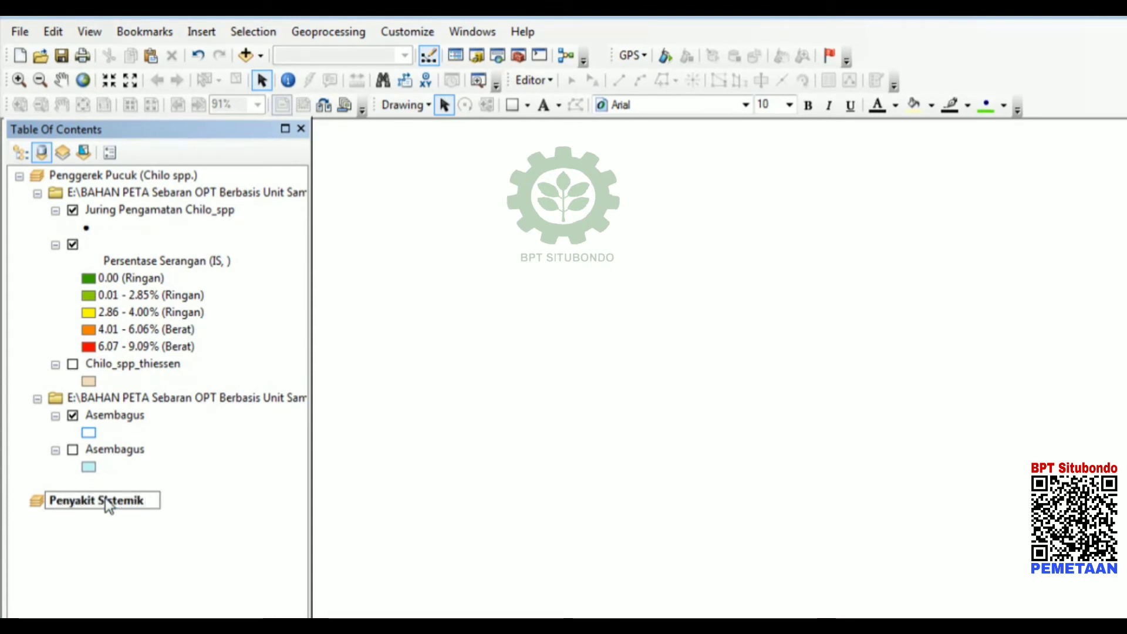
type(" (Luka A")
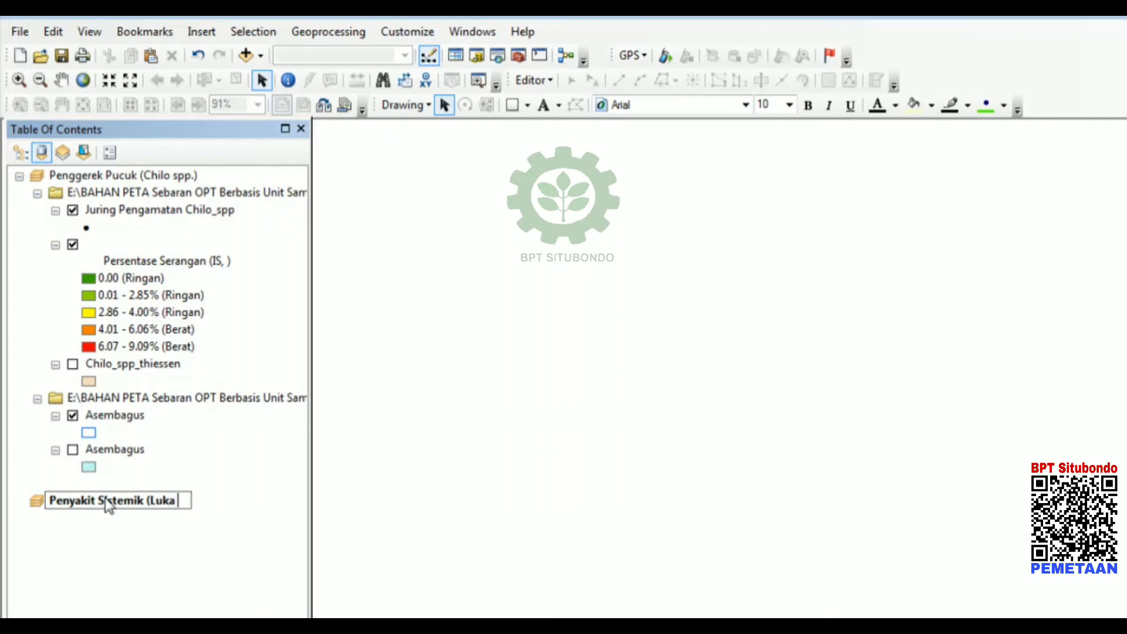
type("pi")
key("Return")
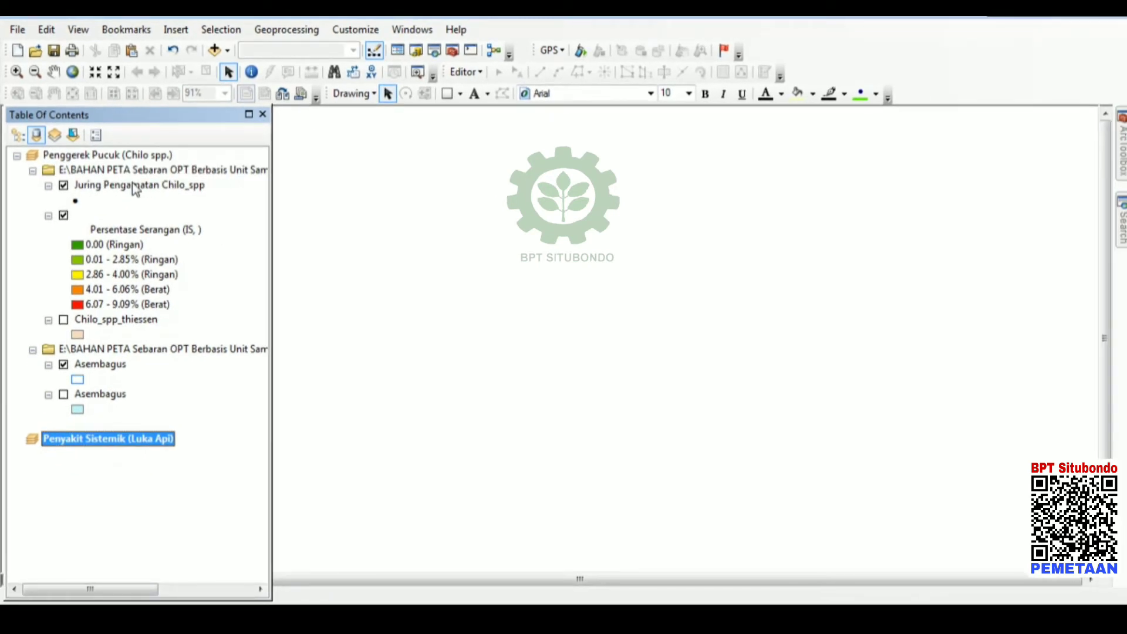
- Add the Unit_Sampel_Pengamatan_Tebu$ sheet of juring Penyakit Sistemik.xlsx from the Tebu folder and open its table for review
left_click(215, 50)
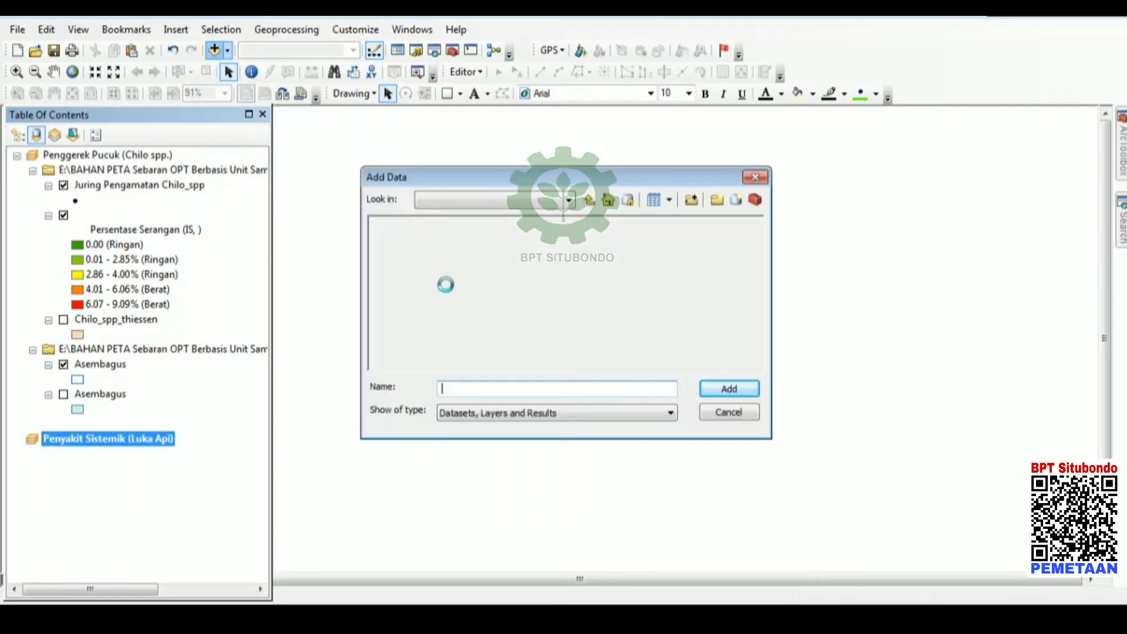
left_click(589, 201)
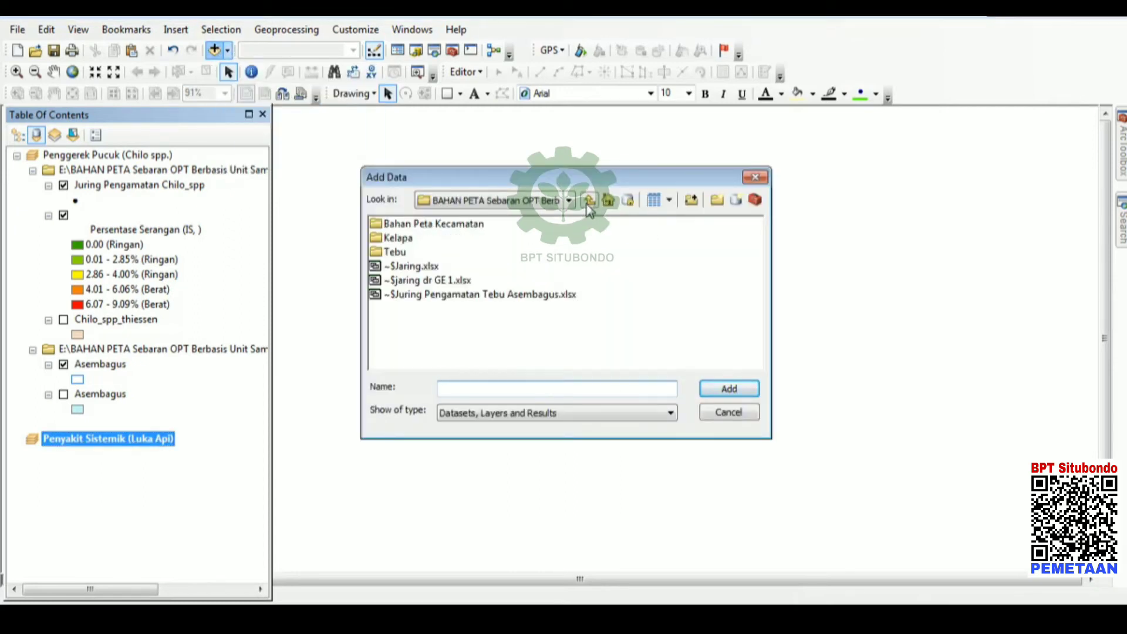
double_click(399, 253)
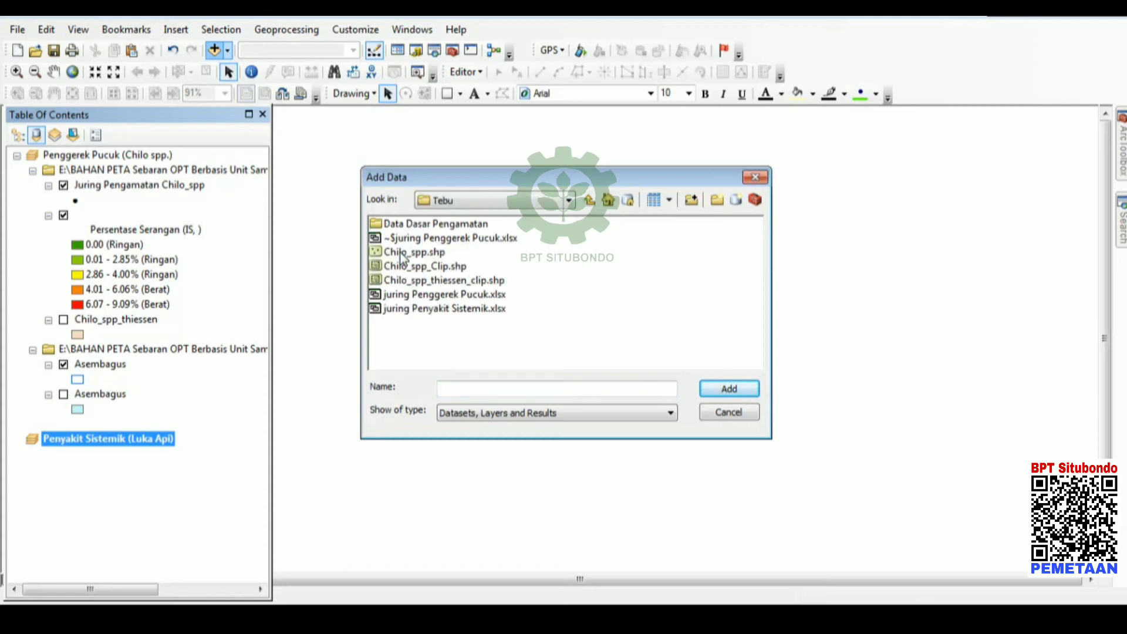
double_click(443, 309)
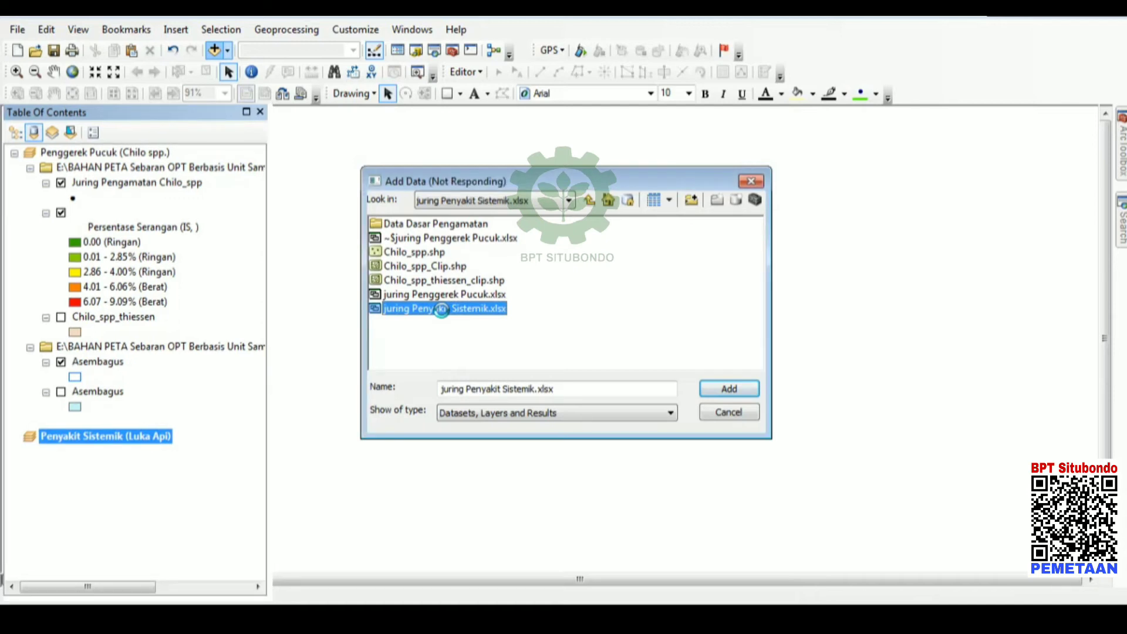
double_click(440, 241)
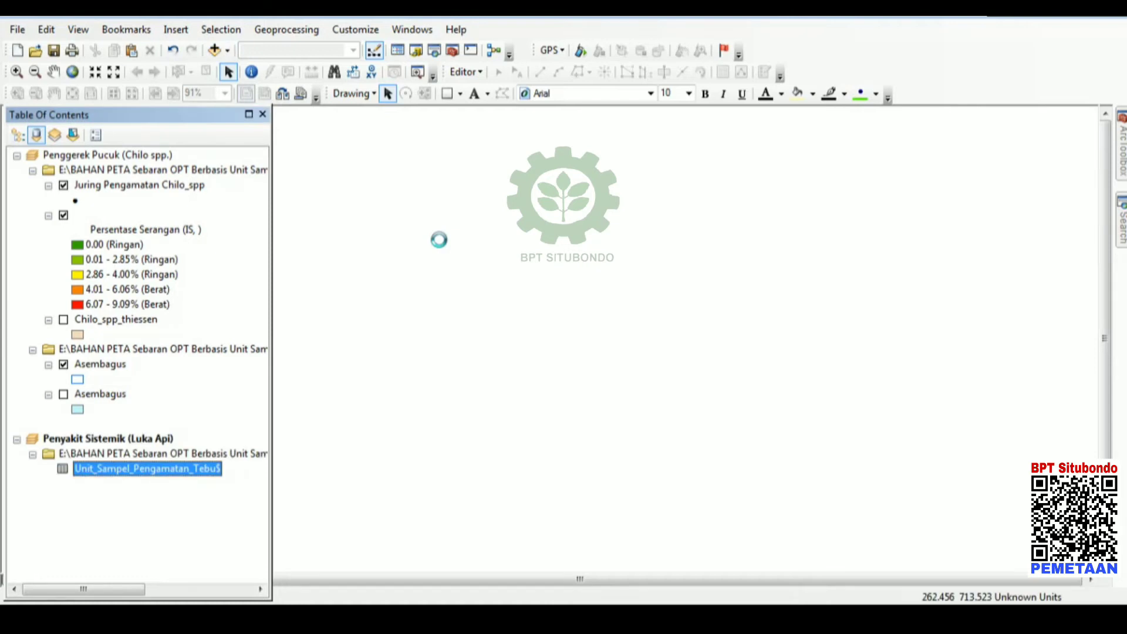
right_click(156, 474)
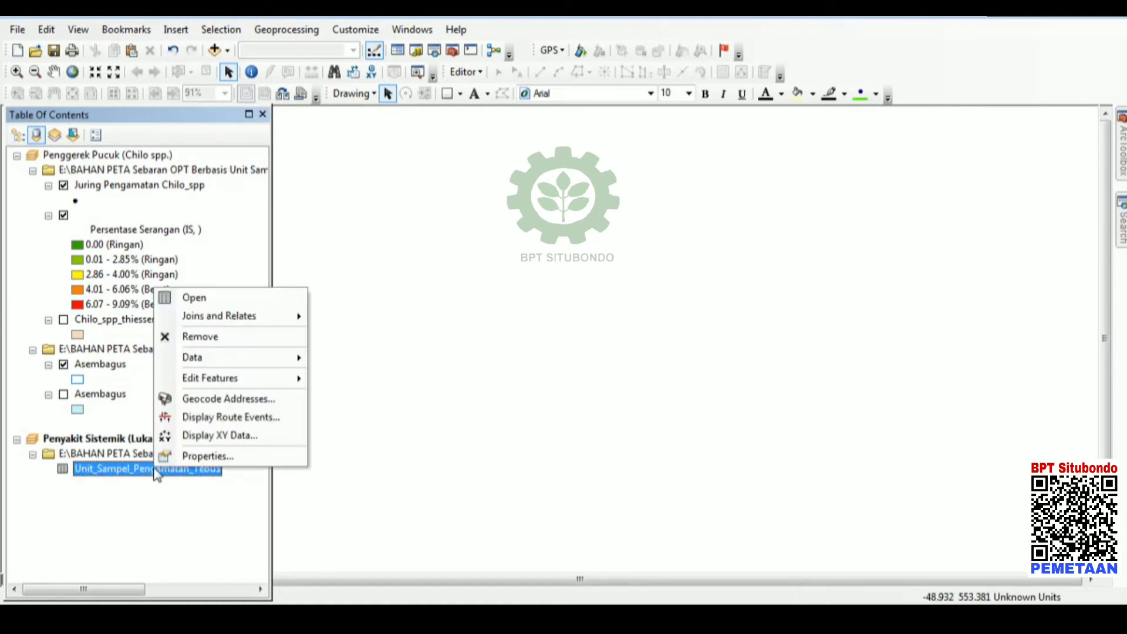
left_click(209, 298)
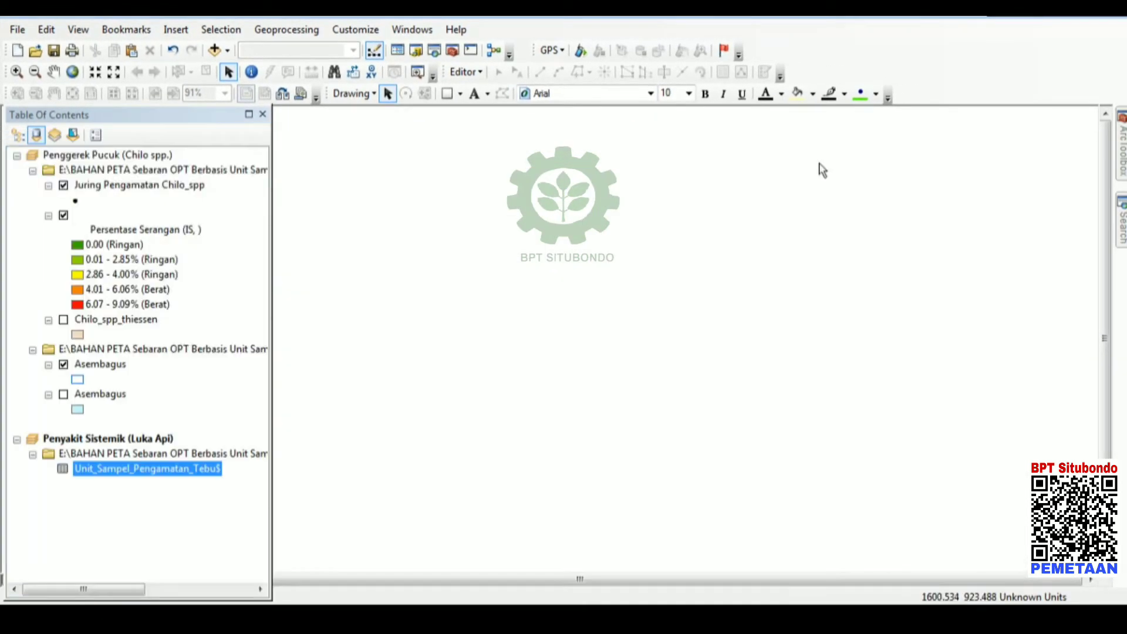
- Display the sheet's XY data as points, using LONG as X, LAT as Y and the GCS_WGS_1984 coordinate system
right_click(174, 475)
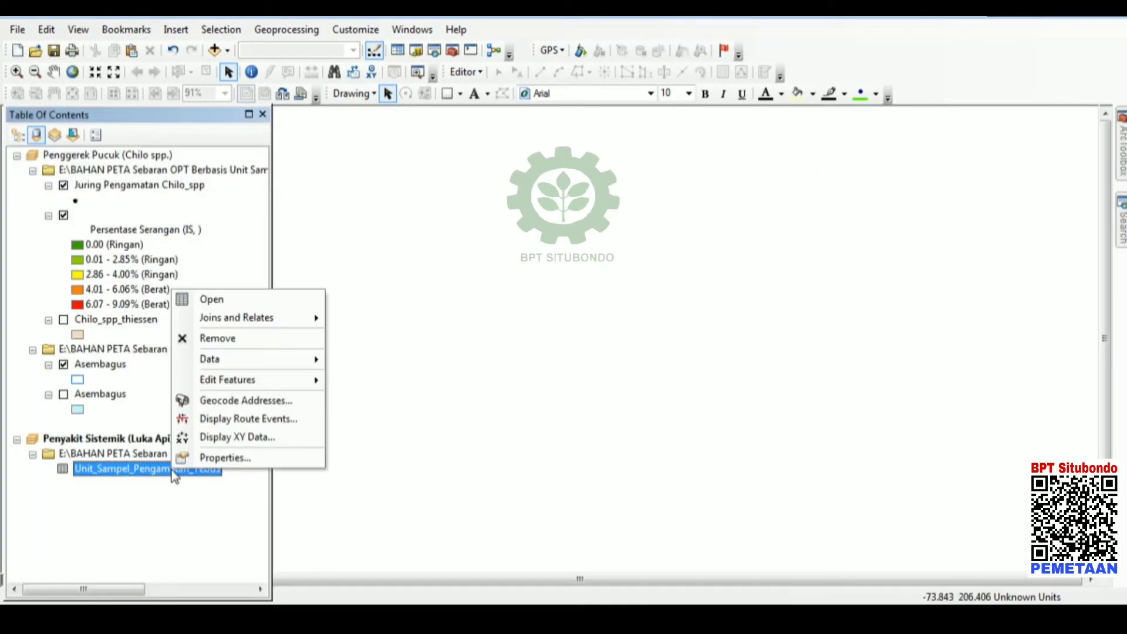
left_click(225, 438)
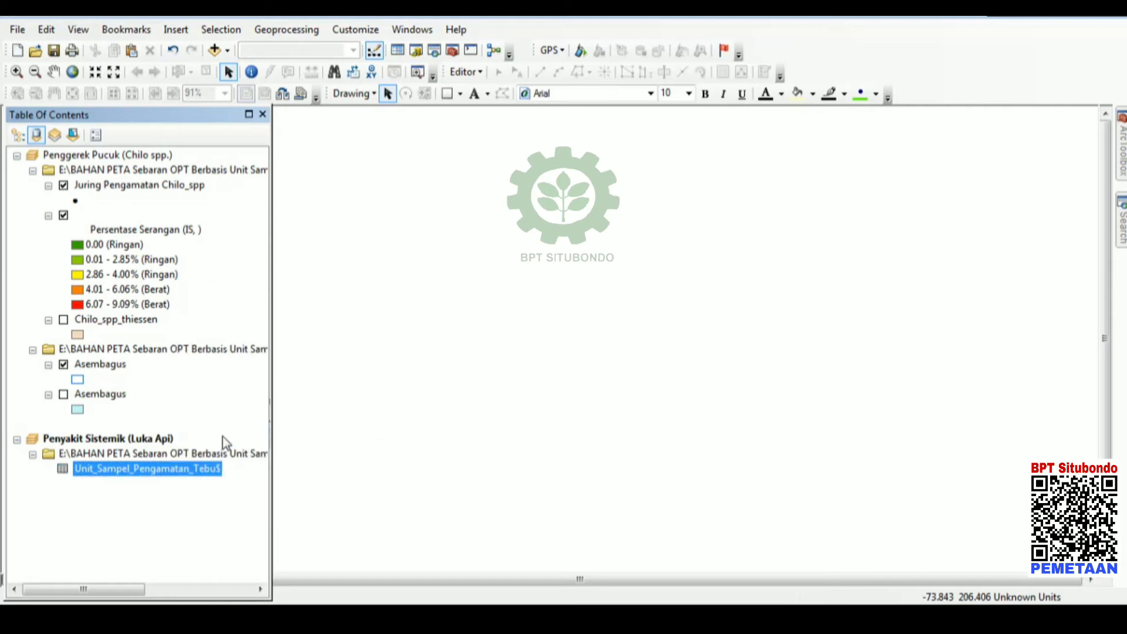
left_click(655, 460)
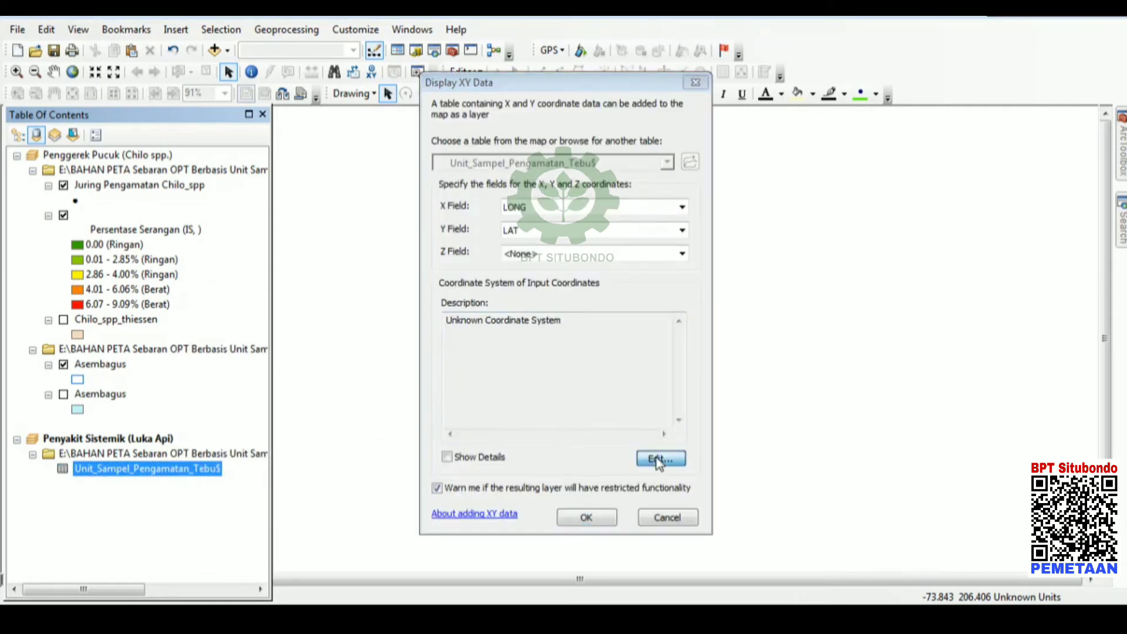
double_click(483, 187)
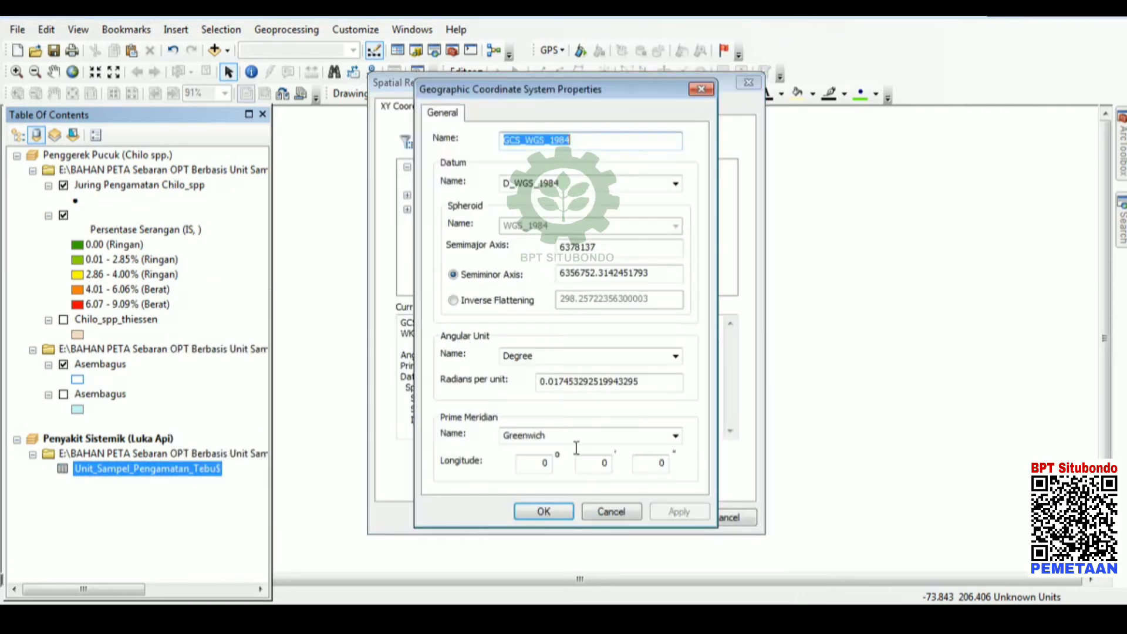
left_click(541, 512)
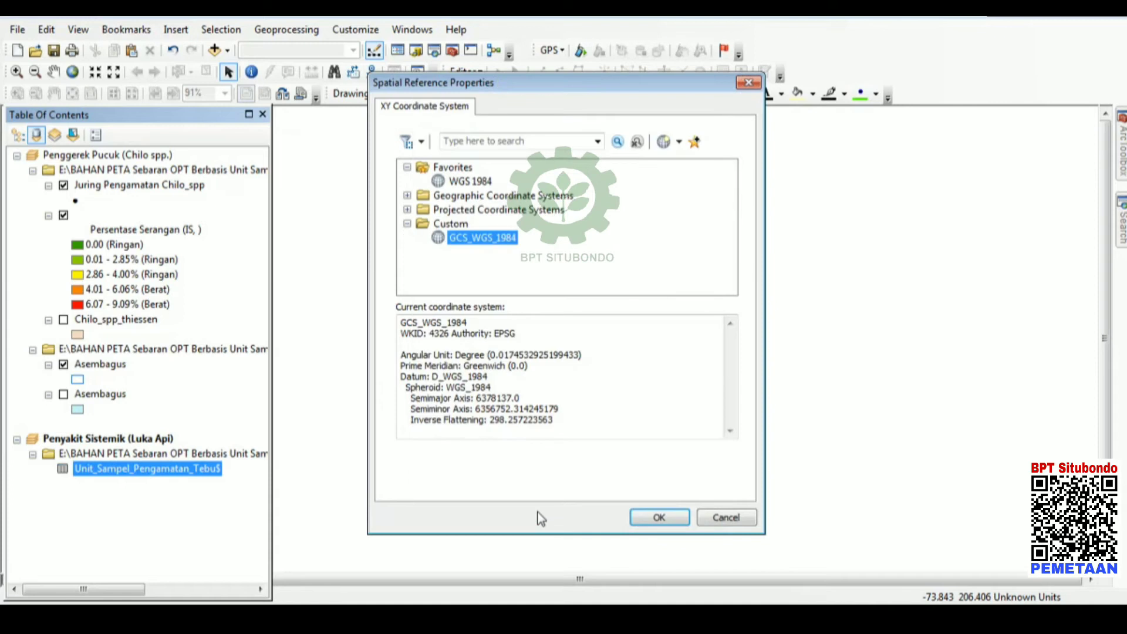
left_click(653, 518)
left_click(589, 517)
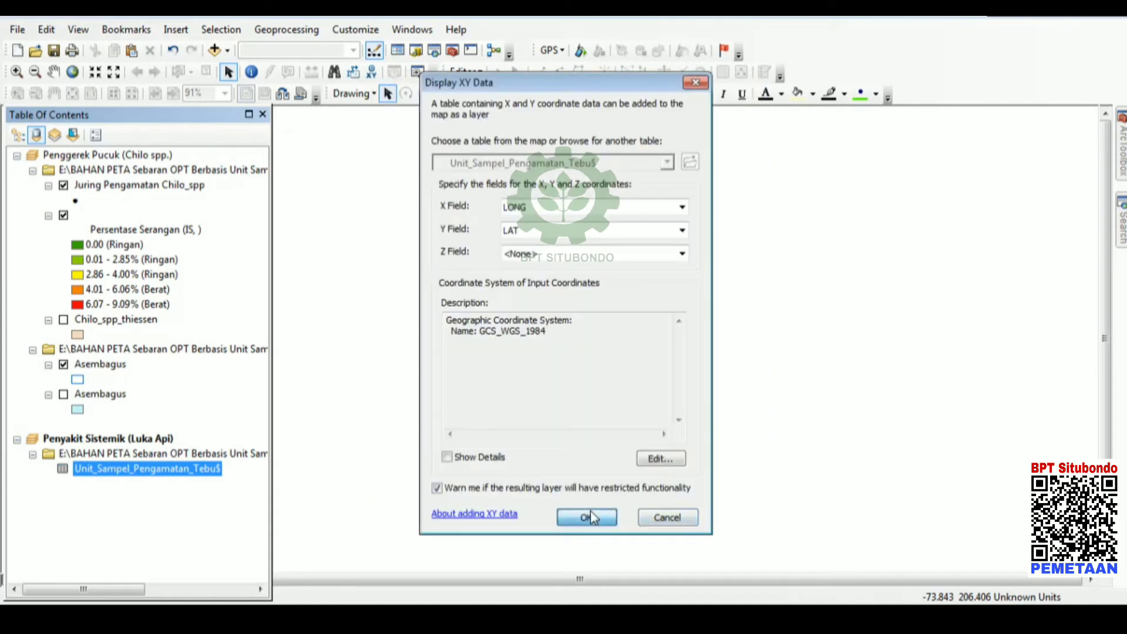
left_click(643, 392)
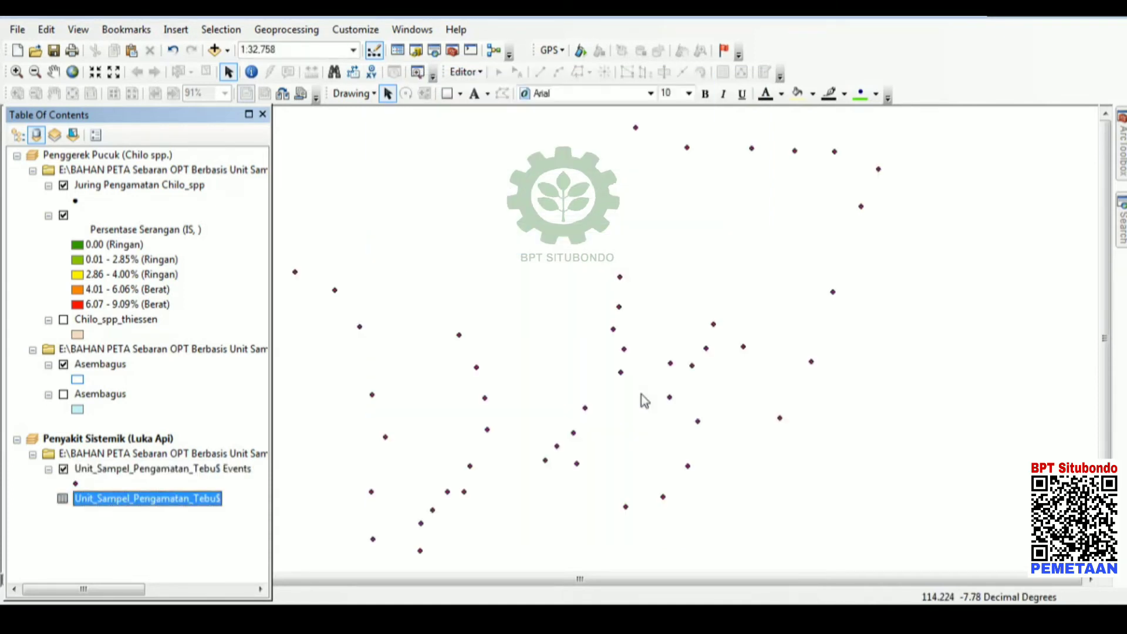
- Copy the hidden Asembagus layer from the Penggerek Pucuk (Chilo spp.) data frame into Penyakit Sistemik (Luka Api) and turn it on
left_click(103, 399)
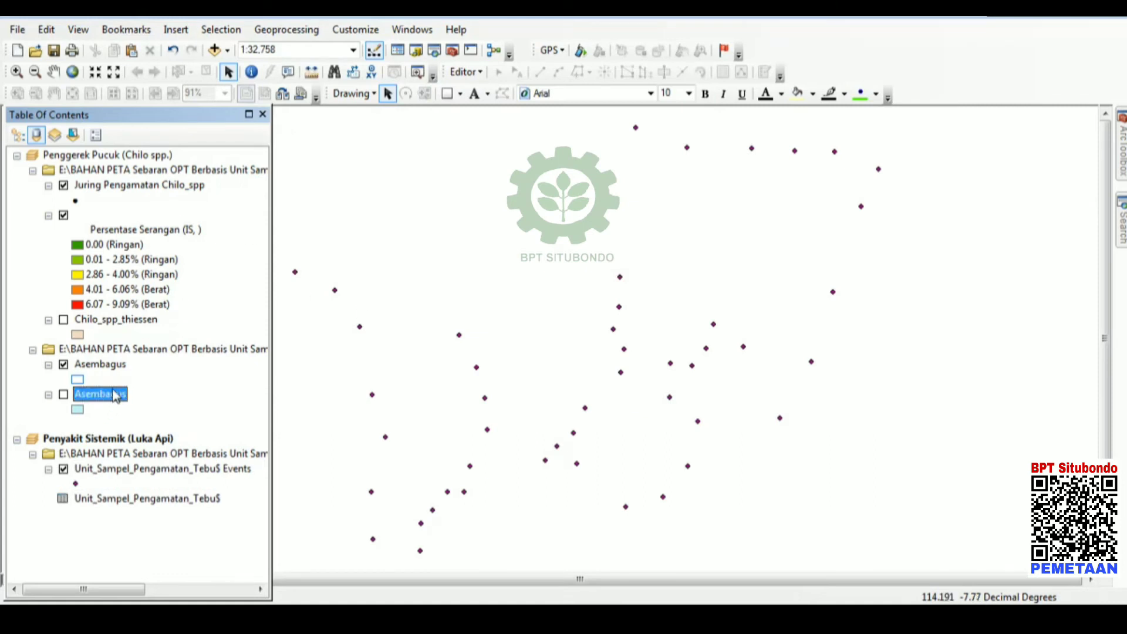
right_click(120, 396)
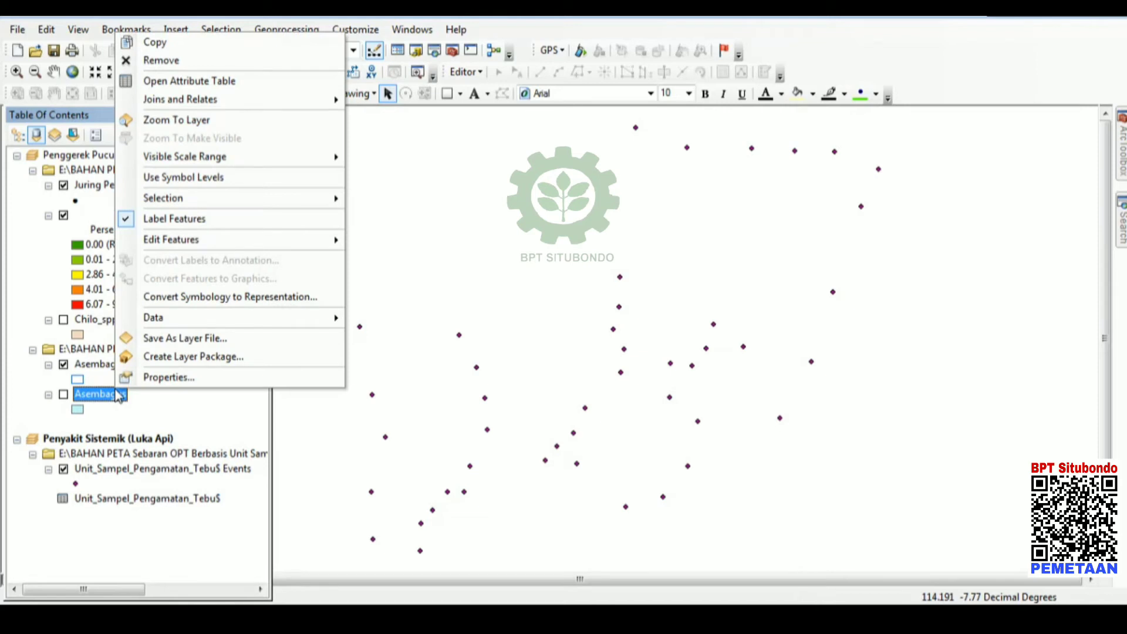
left_click(180, 45)
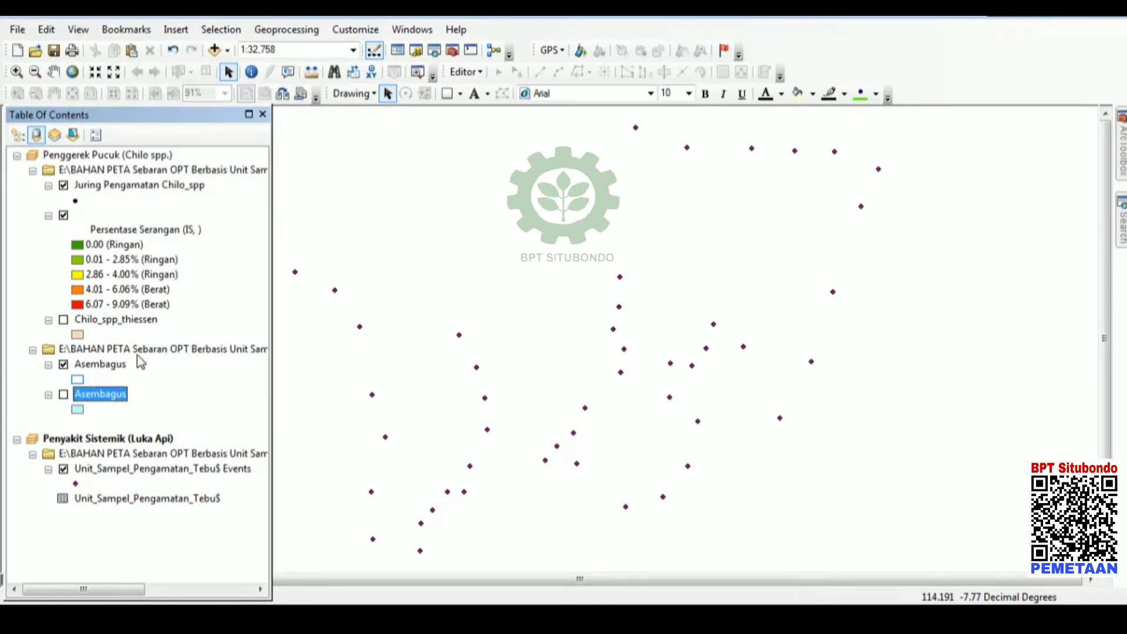
left_click(128, 442)
right_click(128, 442)
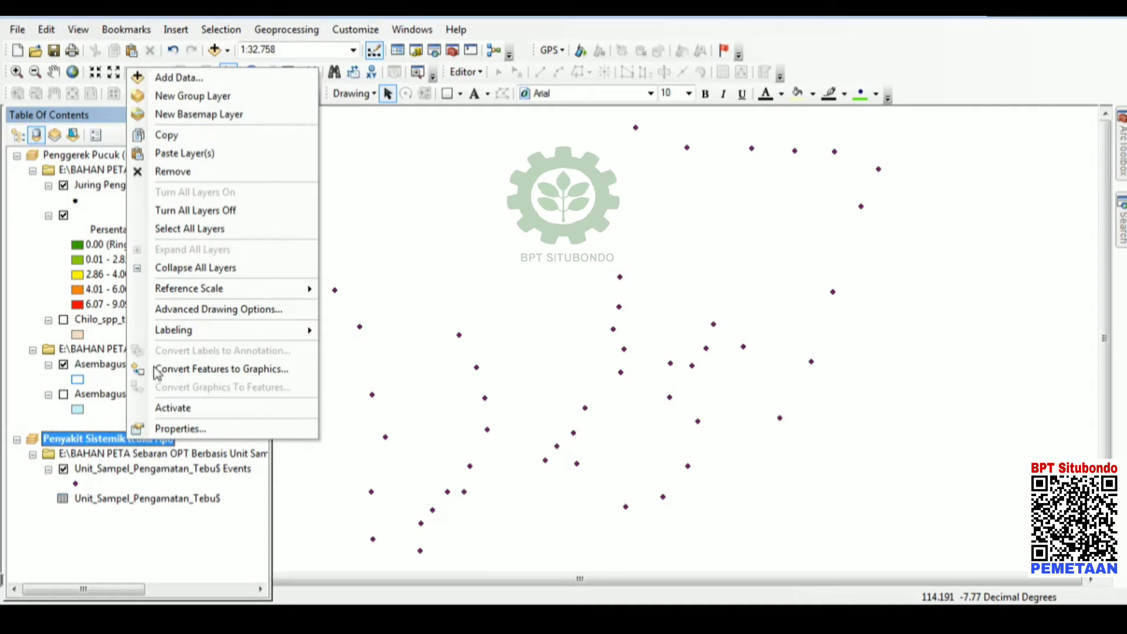
left_click(226, 159)
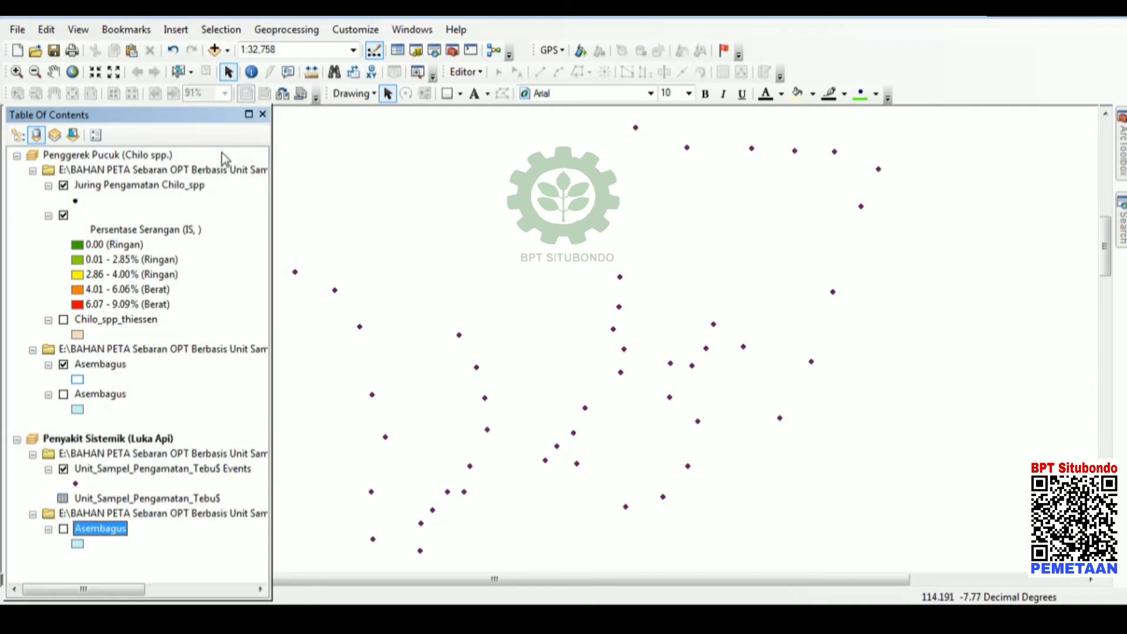
left_click(63, 529)
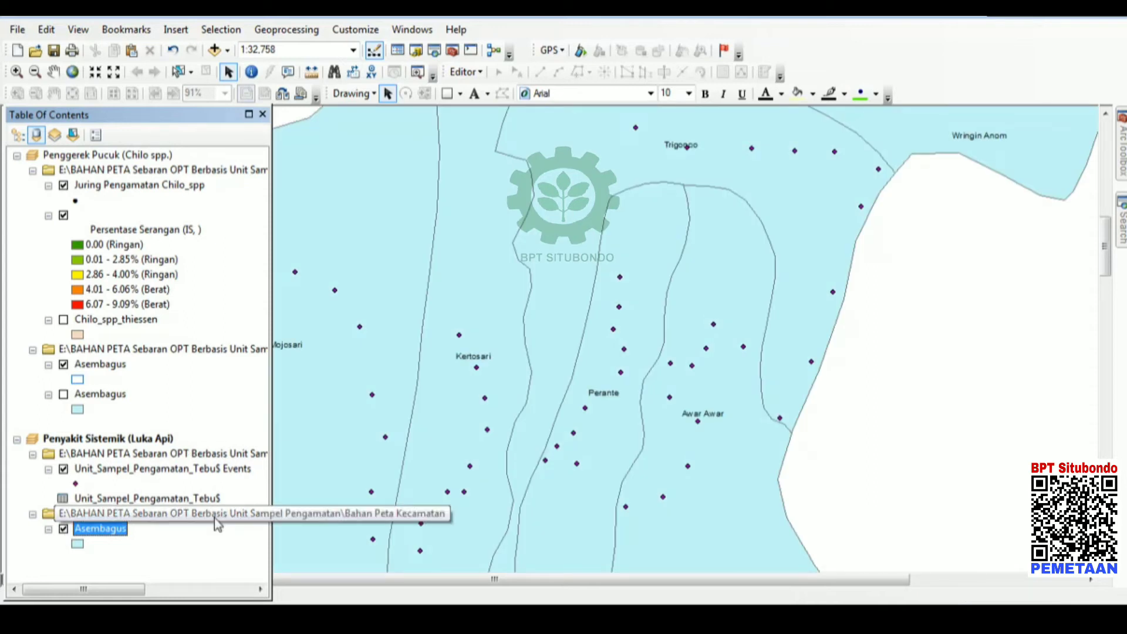
left_click(35, 71)
left_click(638, 323)
left_click(679, 329)
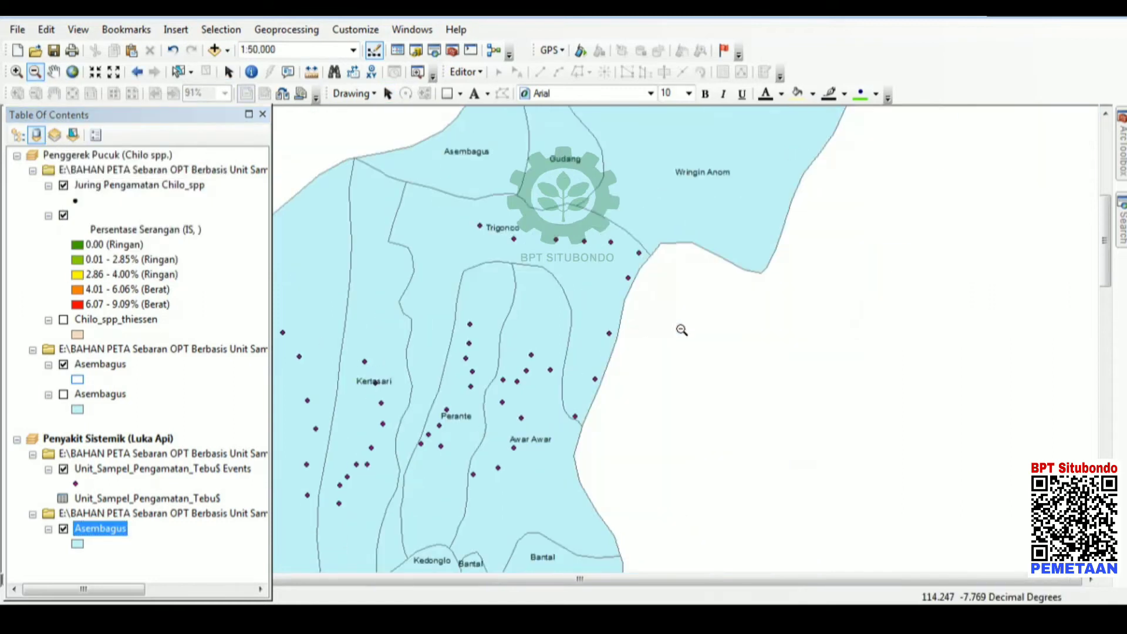
left_click(712, 340)
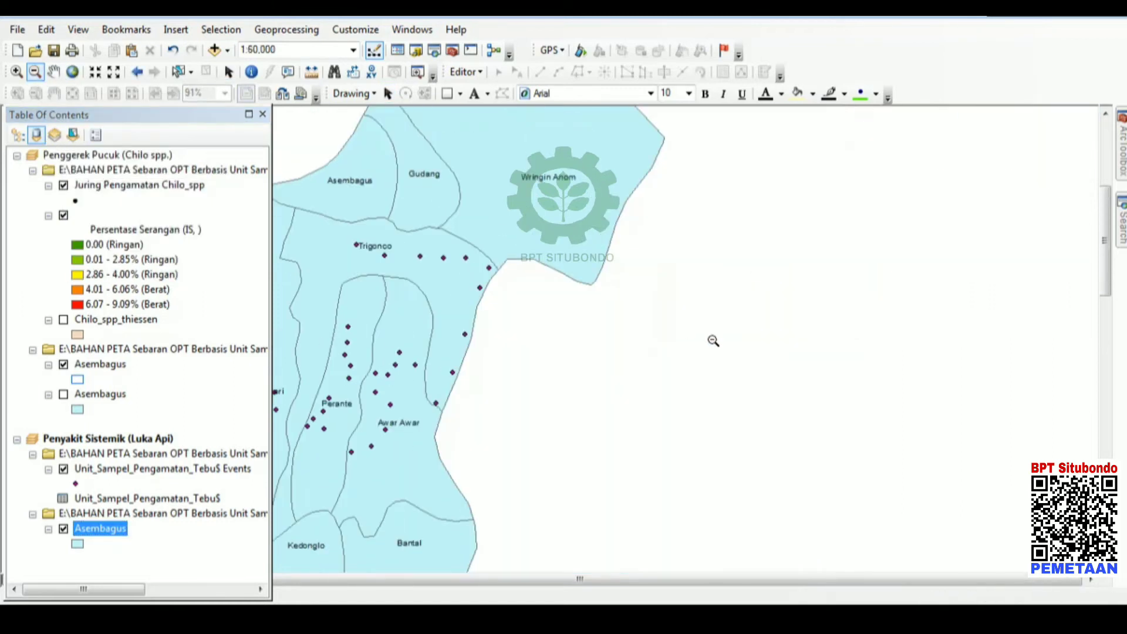
left_click(53, 71)
left_click_drag(353, 265, 767, 237)
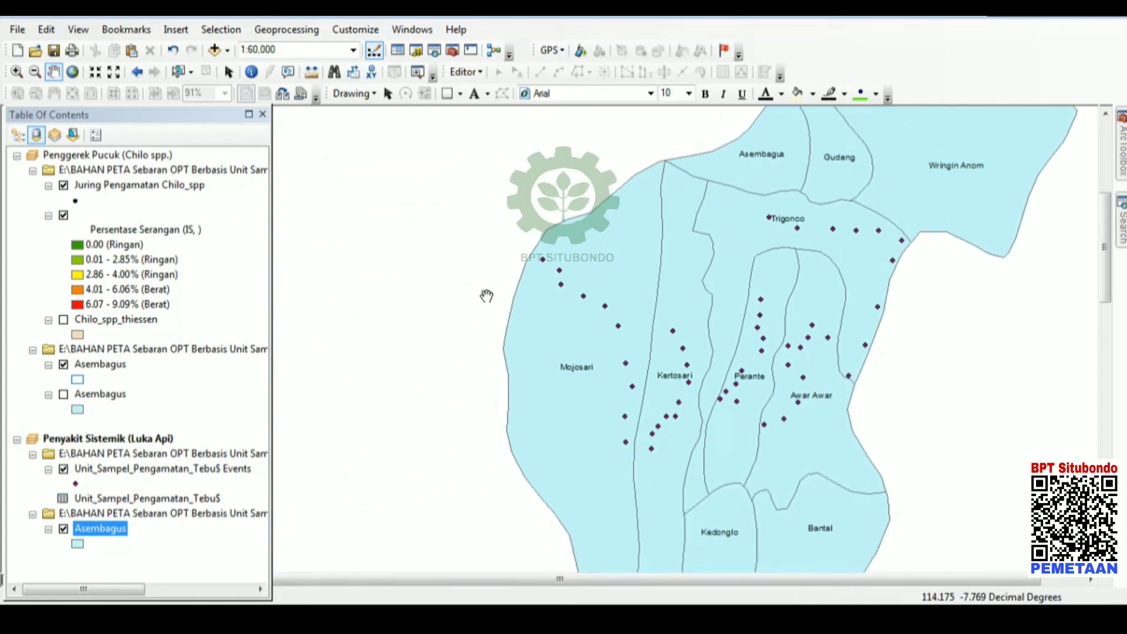
- Export all features of the Unit_Sampel_Pengamatan_Tebu$ Events layer to the shapefile Ustilago.shp in the Tebu folder and add it to the map
left_click(150, 474)
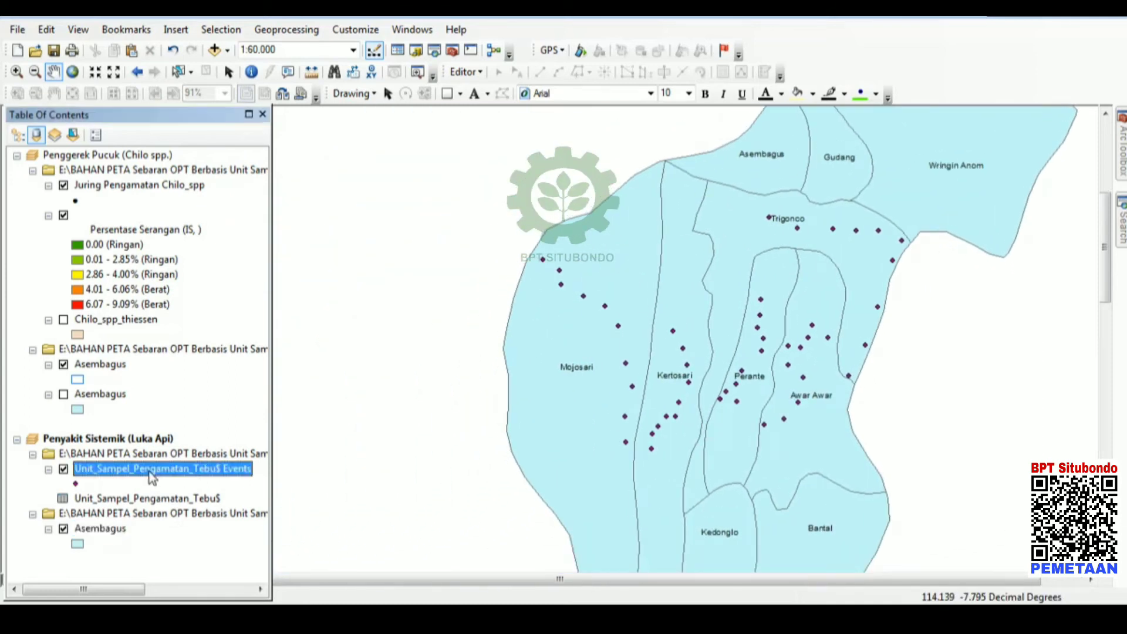
right_click(151, 477)
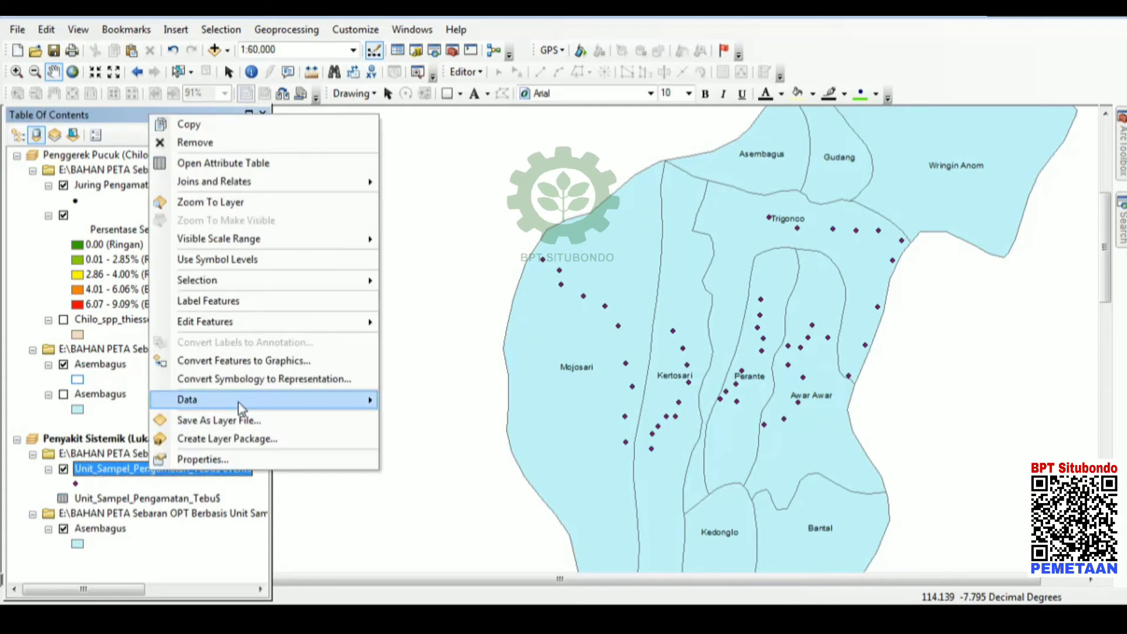
mouse_move(347, 399)
left_click(434, 420)
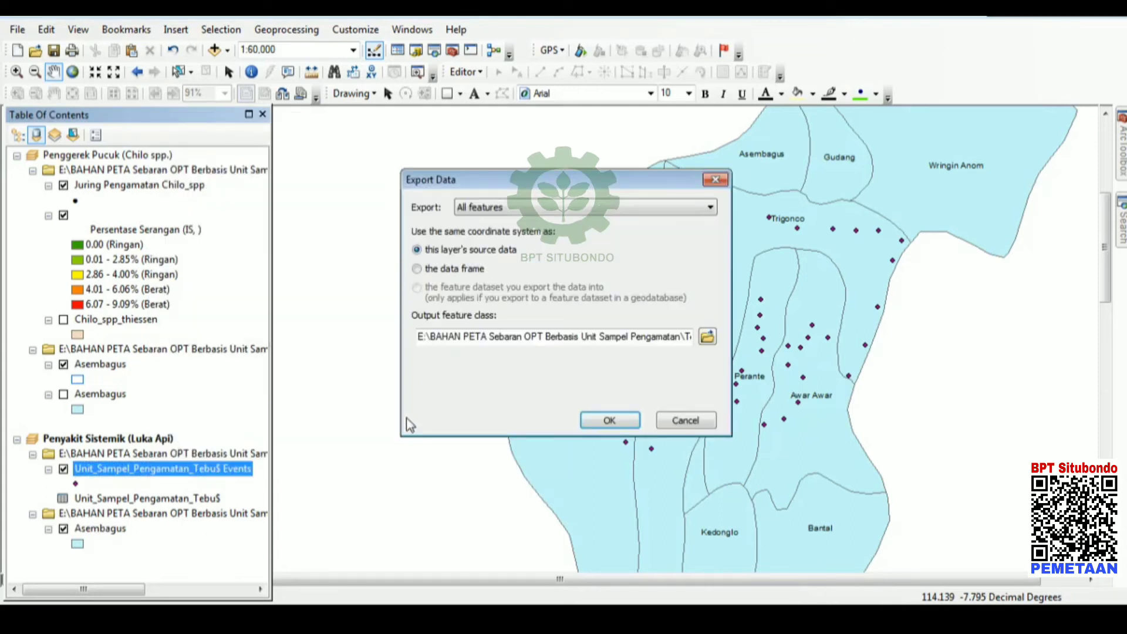
left_click(708, 342)
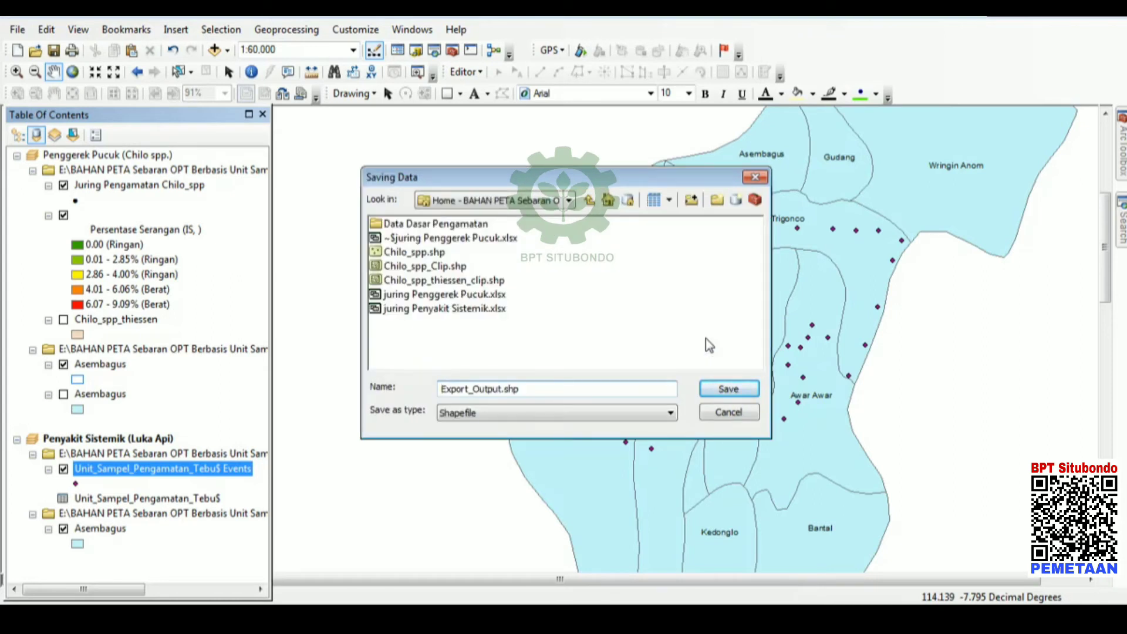
left_click_drag(500, 389, 433, 388)
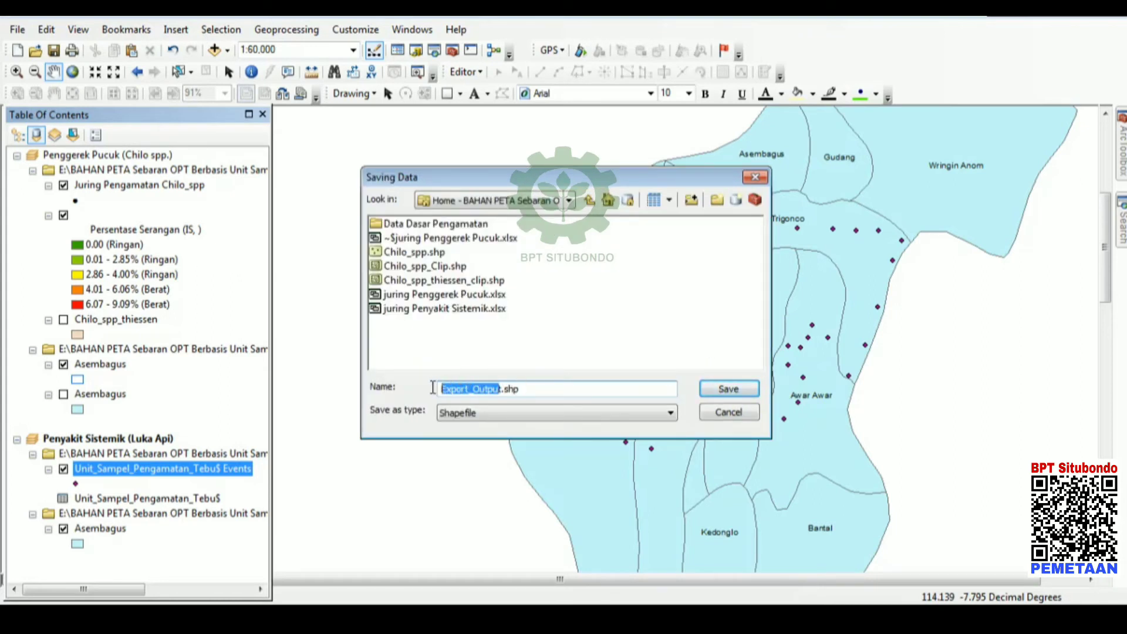
type("Luka")
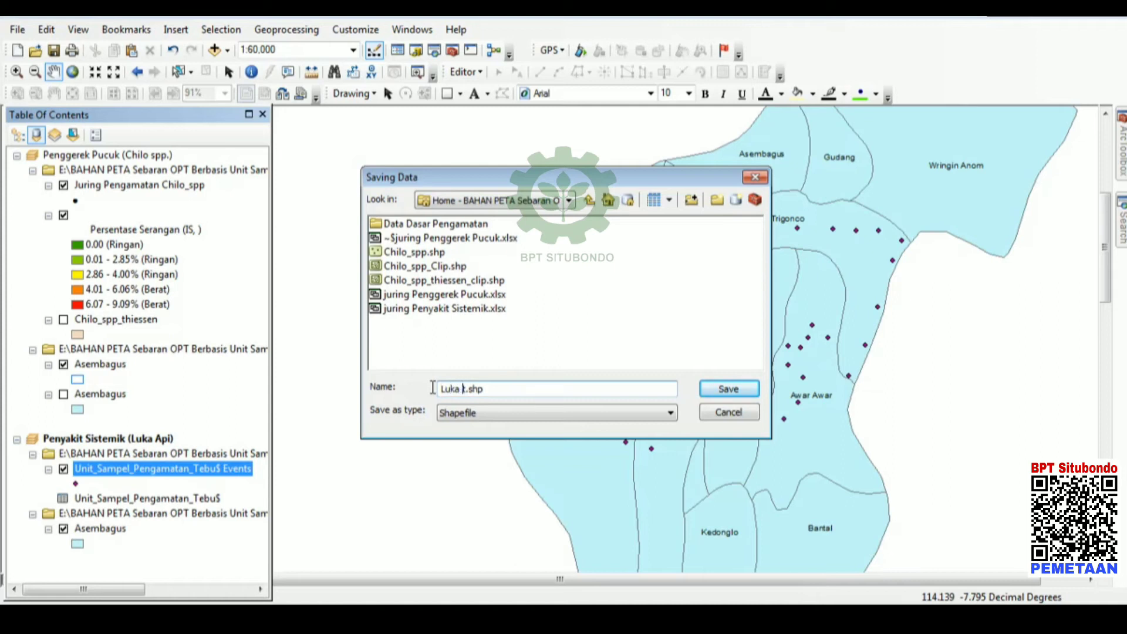
key("BackSpace")
key("BackSpace")
key("BackSpace")
left_click(727, 390)
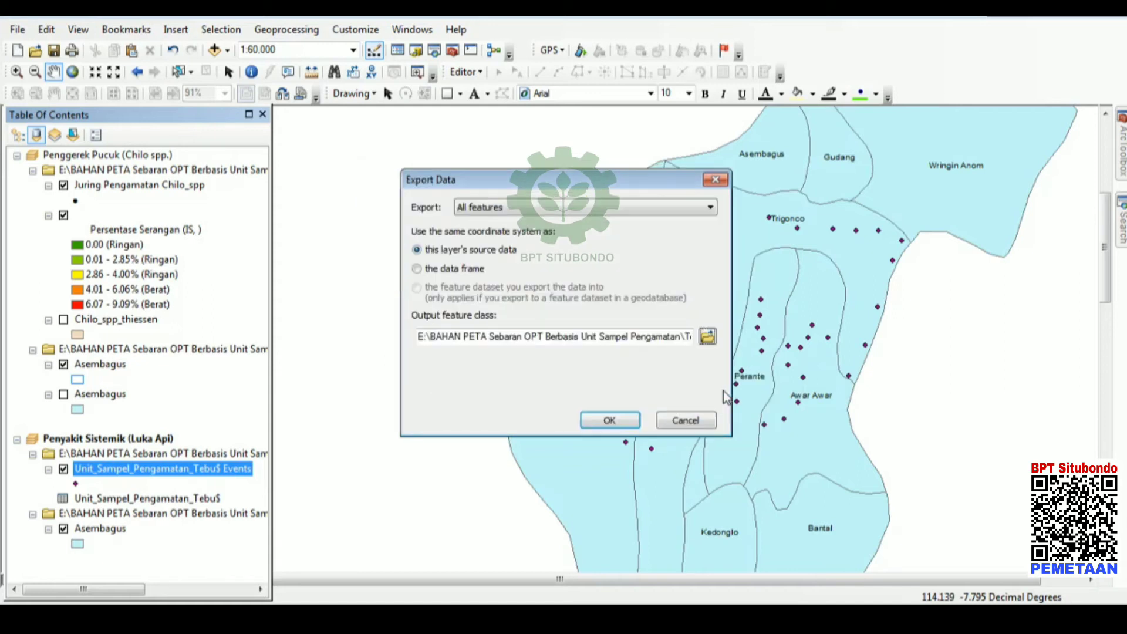
left_click(617, 420)
left_click(620, 370)
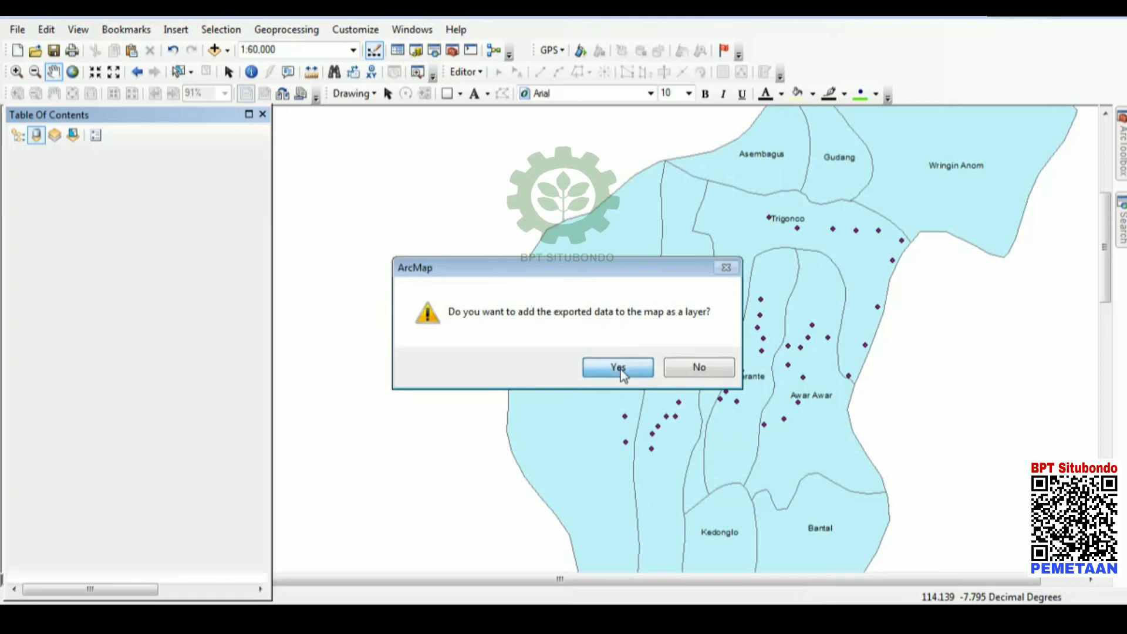
- Remove the Unit_Sampel_Pengamatan_Tebu$ Events layer and its source table from the Penyakit Sistemik (Luka Api) data frame
scroll(182, 487, "down", 1)
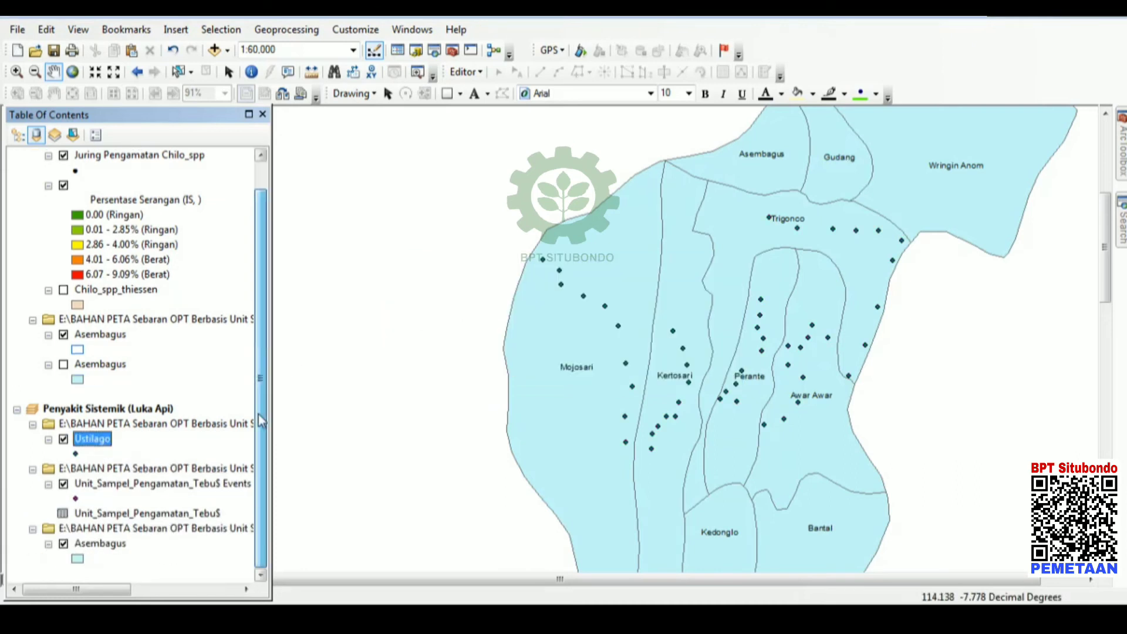
right_click(162, 489)
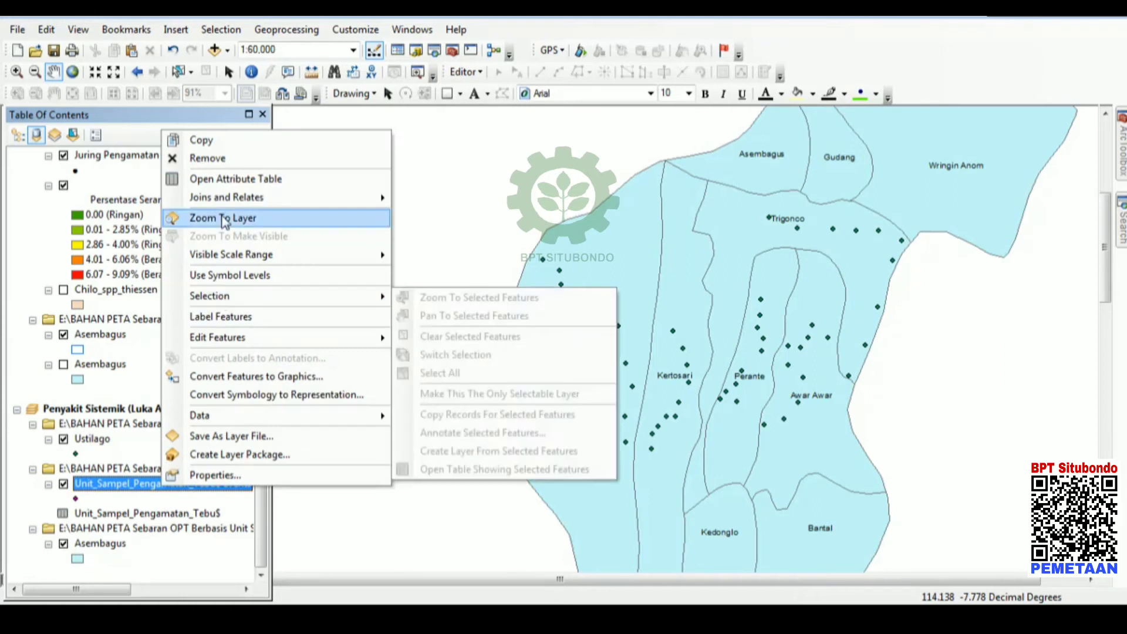
left_click(215, 159)
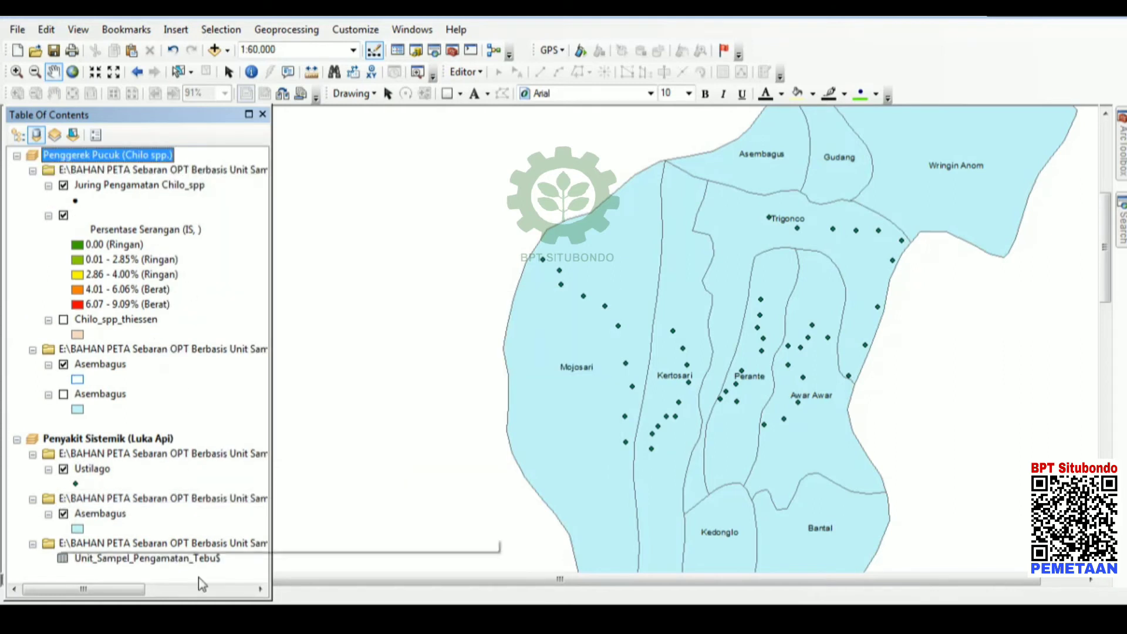
right_click(200, 554)
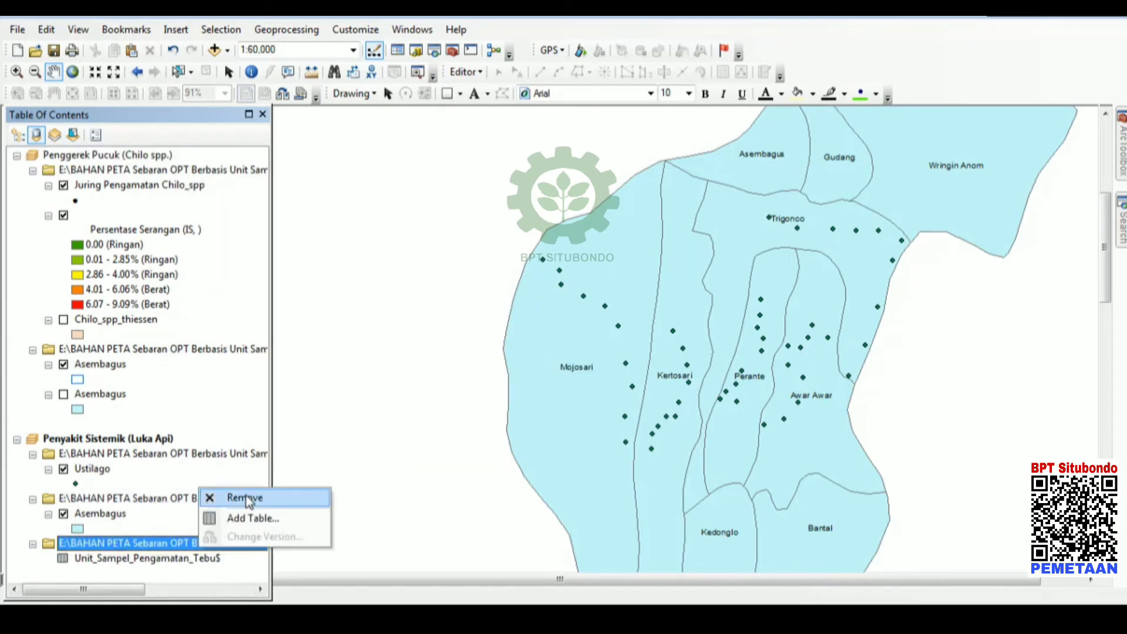
left_click(241, 497)
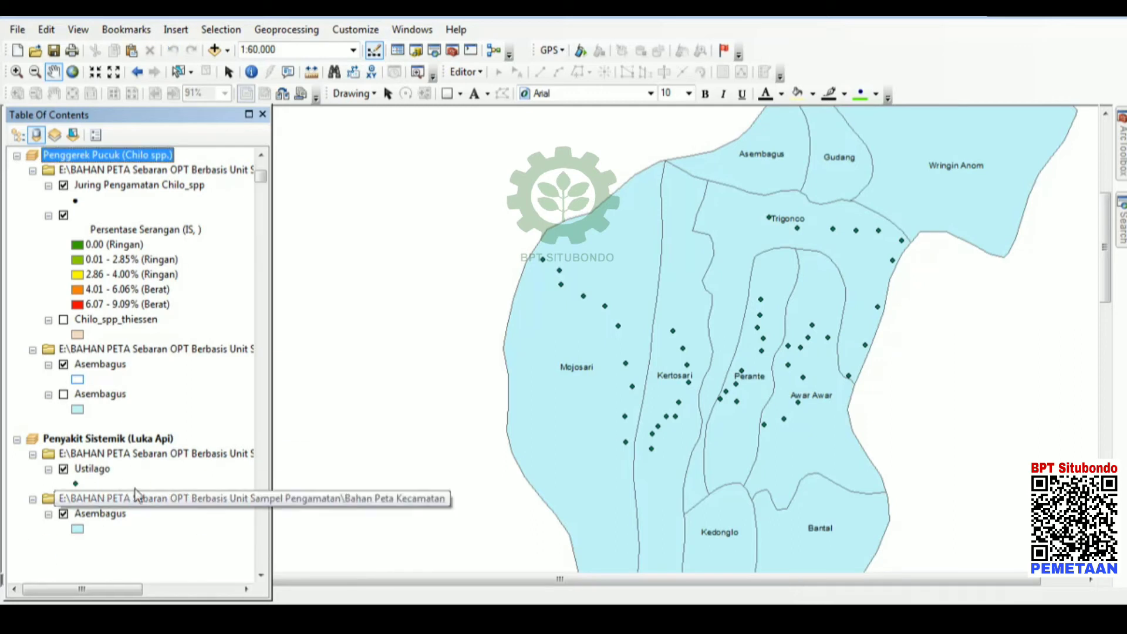
- Review the attribute table of the Ustilago layer and close it
left_click(89, 474)
right_click(90, 473)
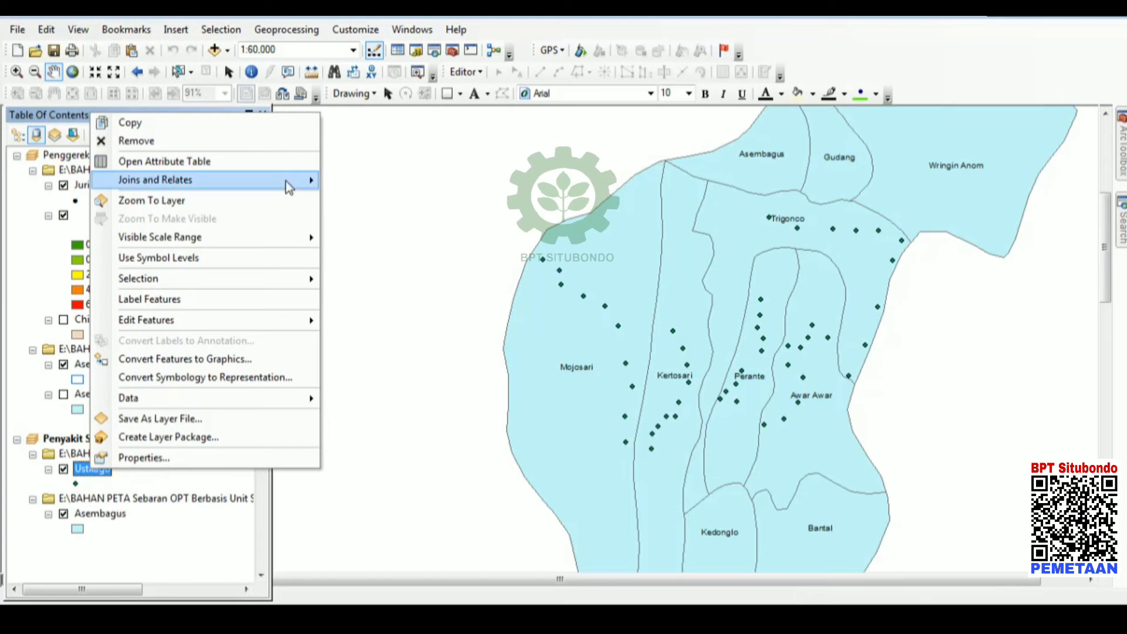
left_click(272, 161)
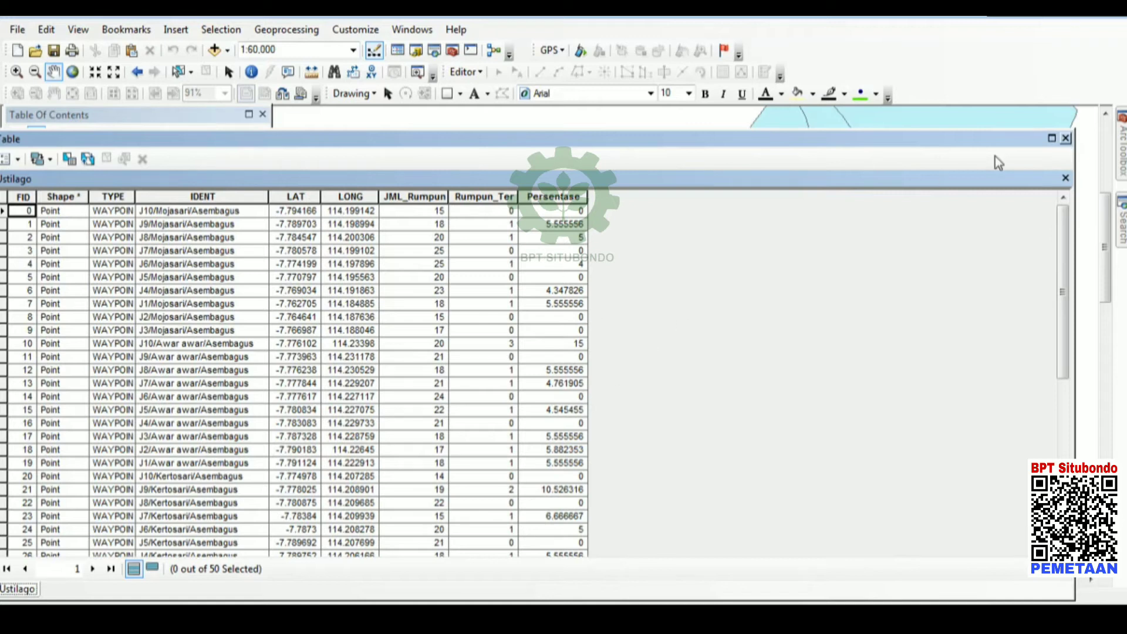
left_click(1066, 138)
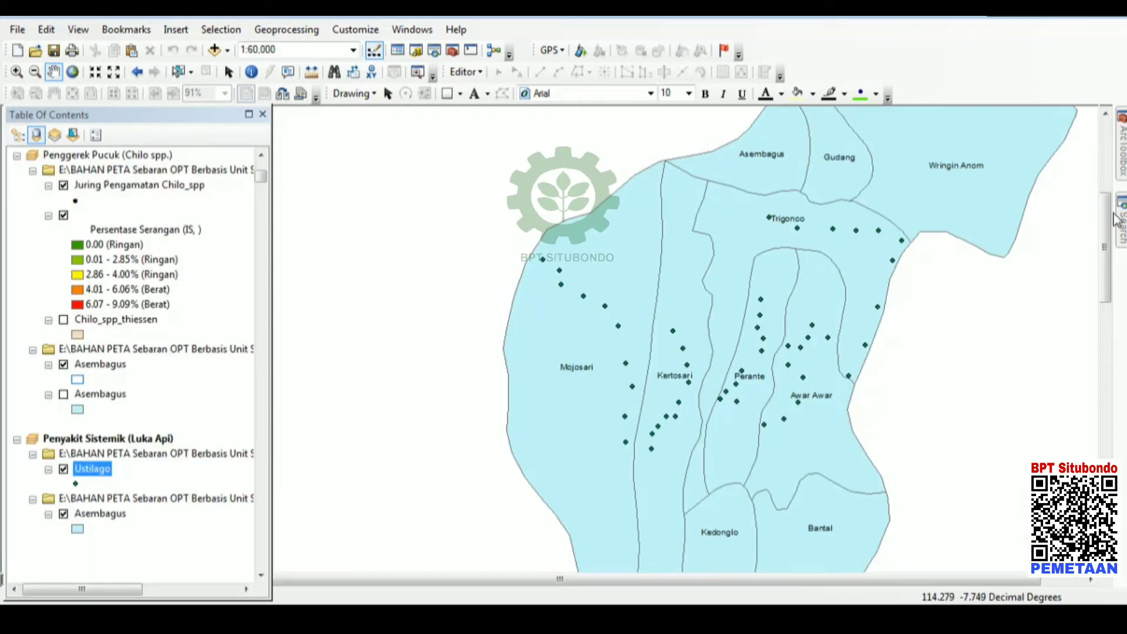
- Search for Thiessen, open the Create Thiessen Polygons analysis tool and set Ustilago as its input features
left_click(1123, 230)
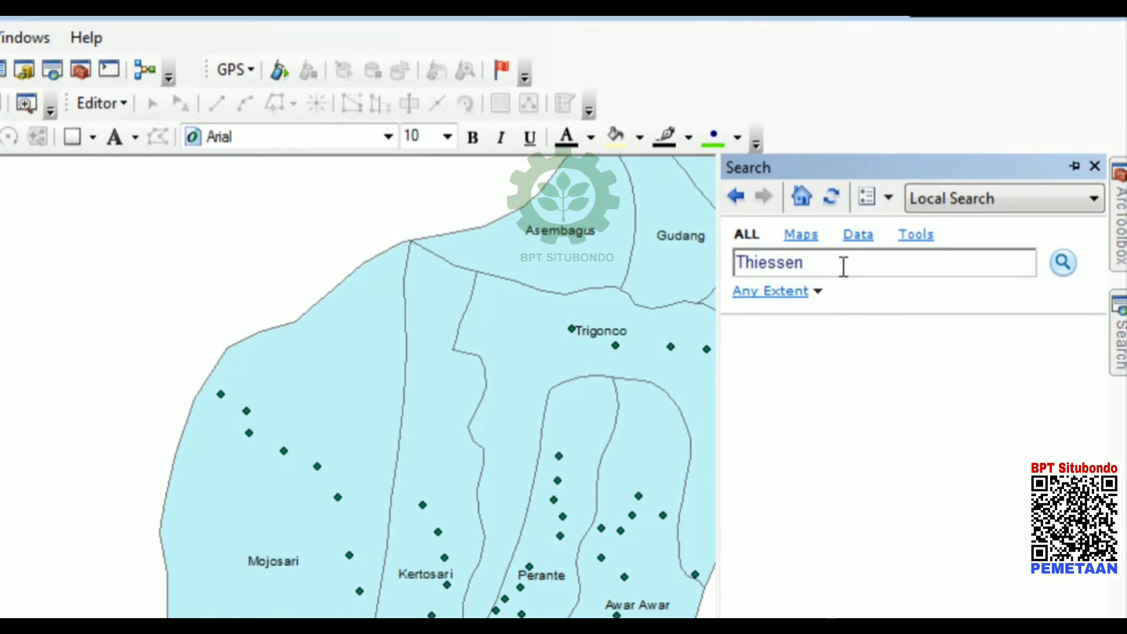
key("Return")
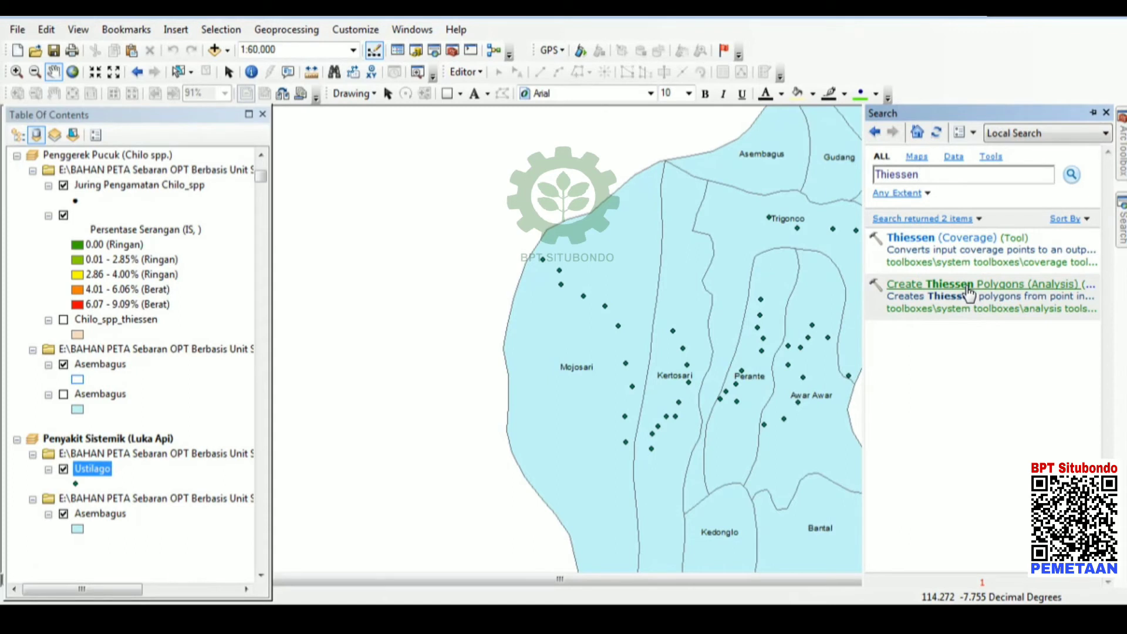
left_click(969, 292)
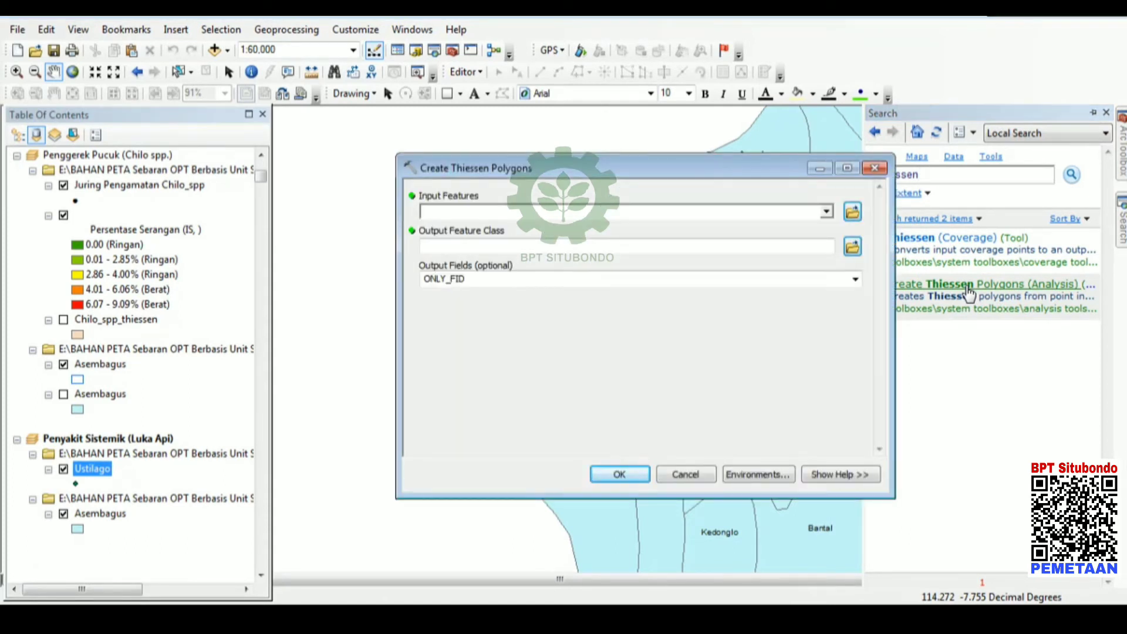
left_click(827, 211)
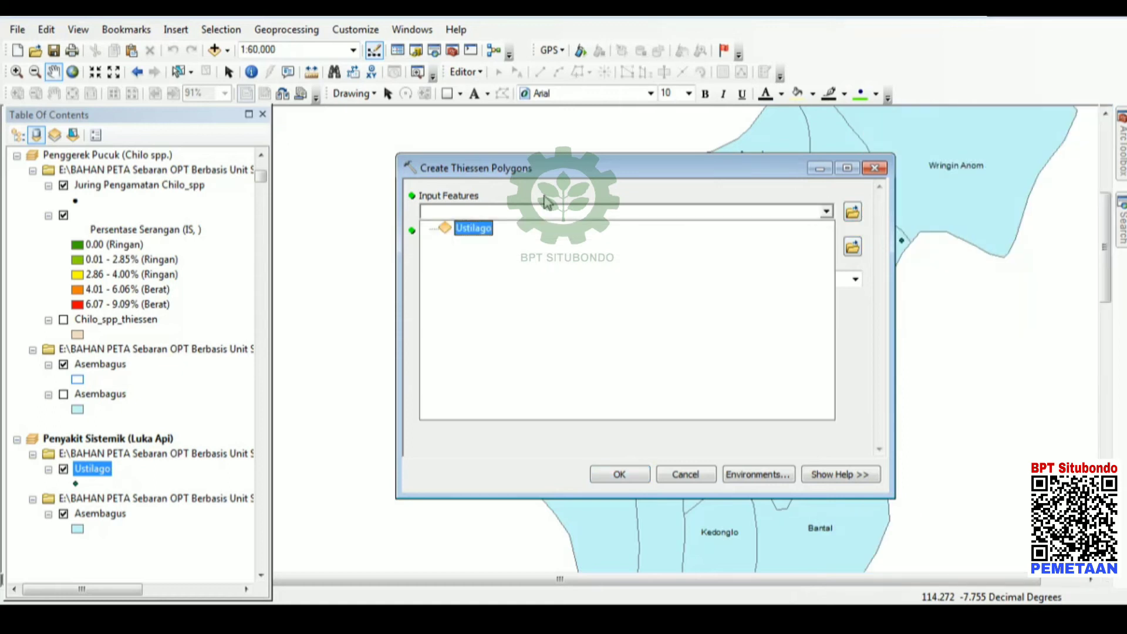
left_click(485, 236)
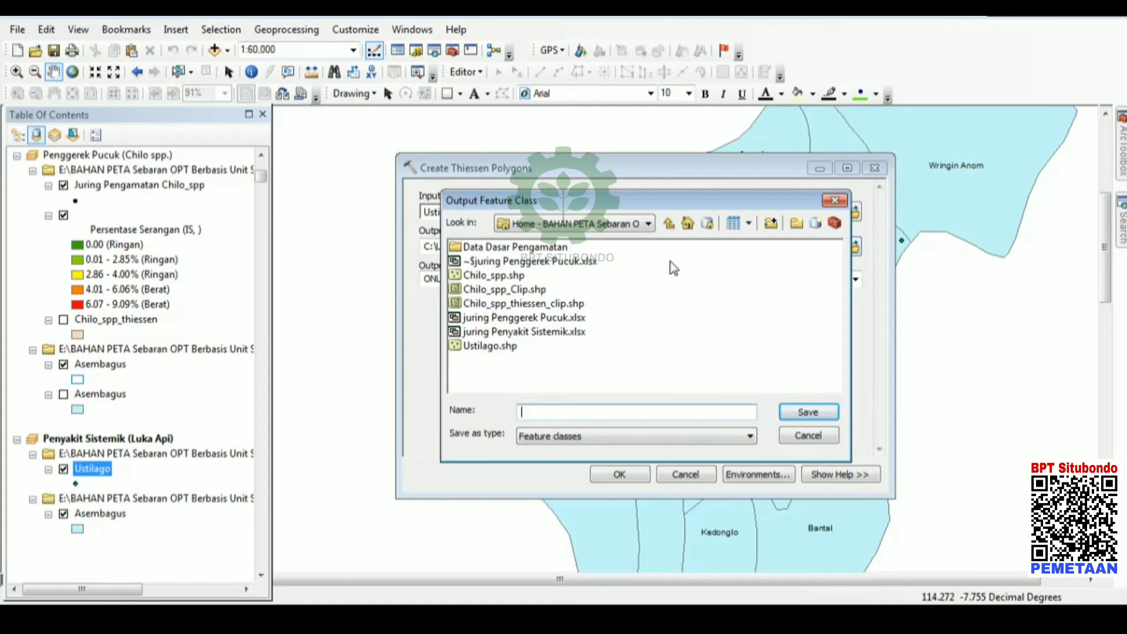
- Set the output feature class to Ustilago_Thiessen.shp in the Tebu folder and the output fields to ALL
left_click(487, 346)
left_click(553, 413)
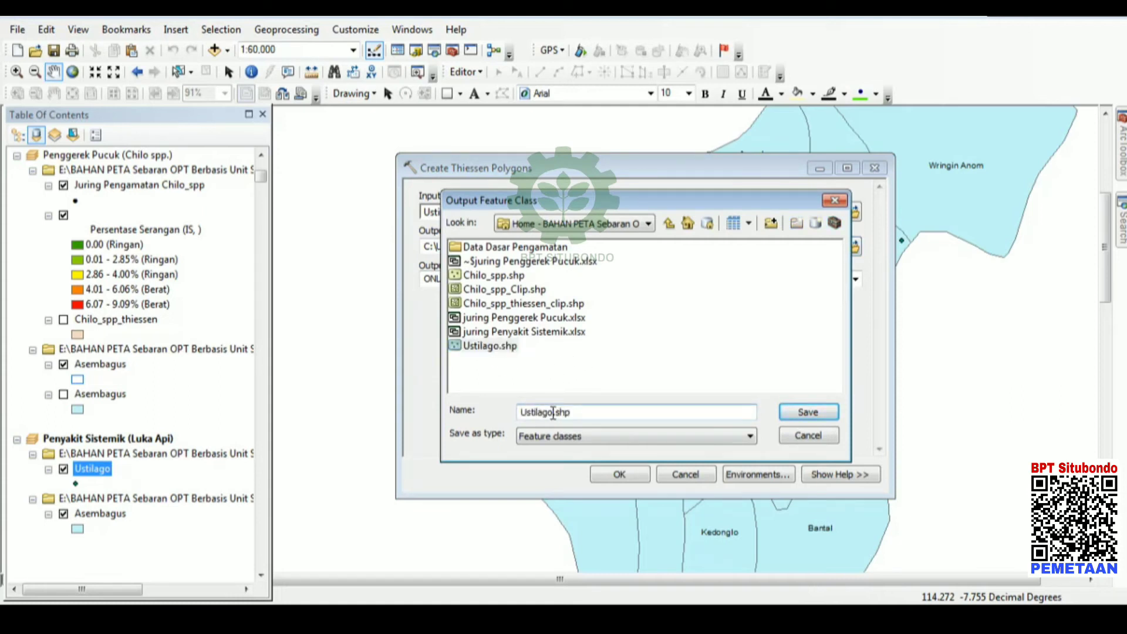
type("_Thiessen")
left_click(808, 413)
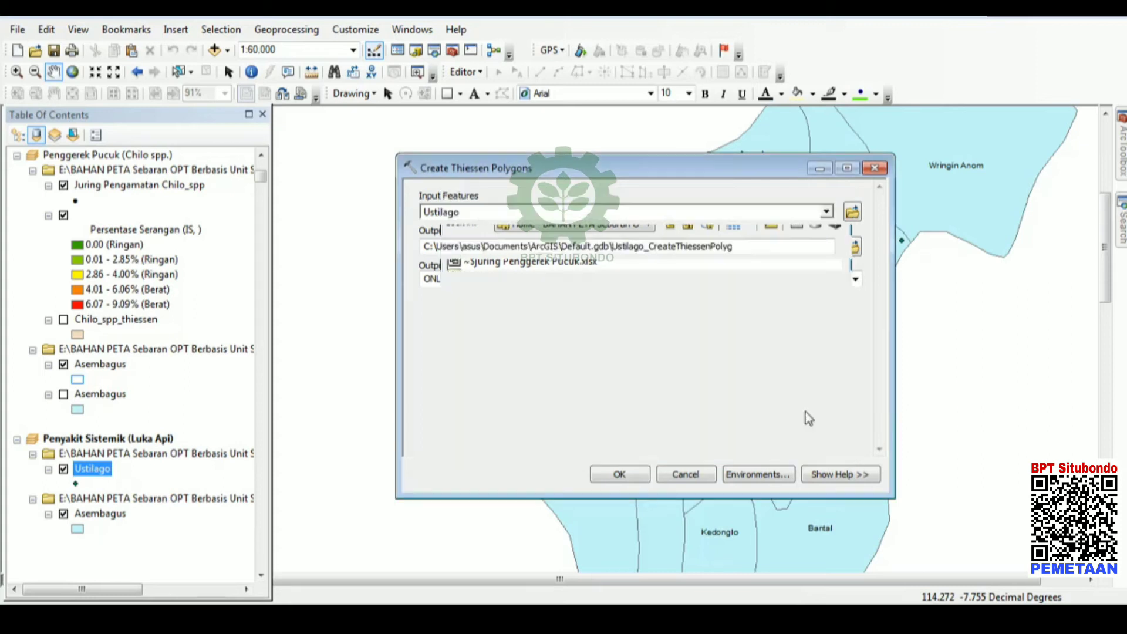
left_click(856, 280)
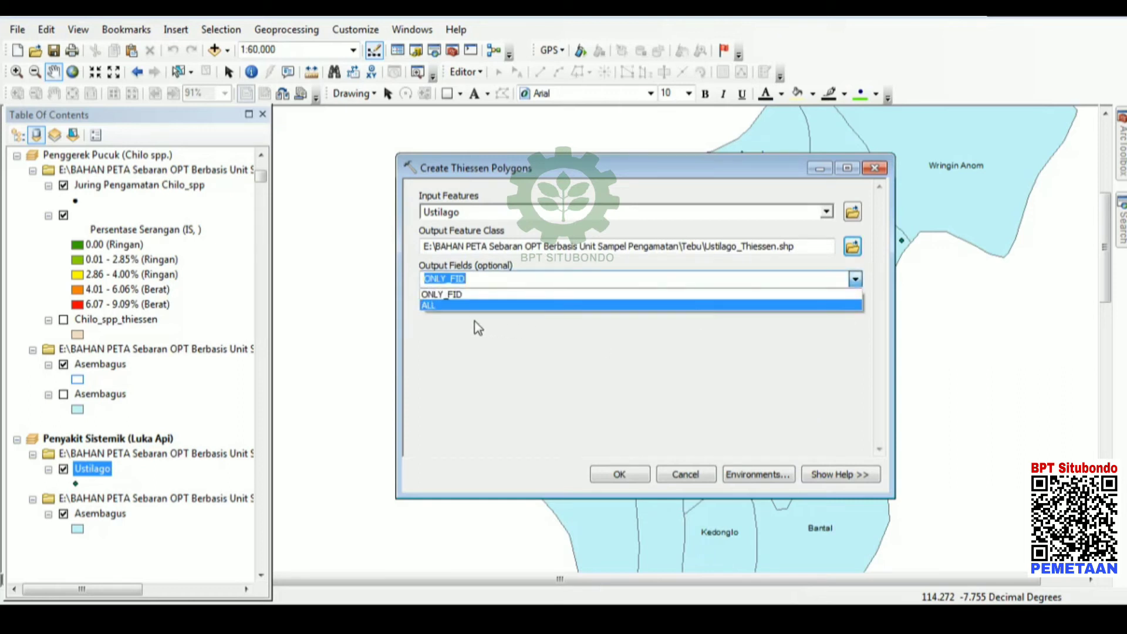
left_click(435, 306)
- Set the processing extent to Same as layer Asembagus in the environment settings and run Create Thiessen Polygons
left_click(759, 483)
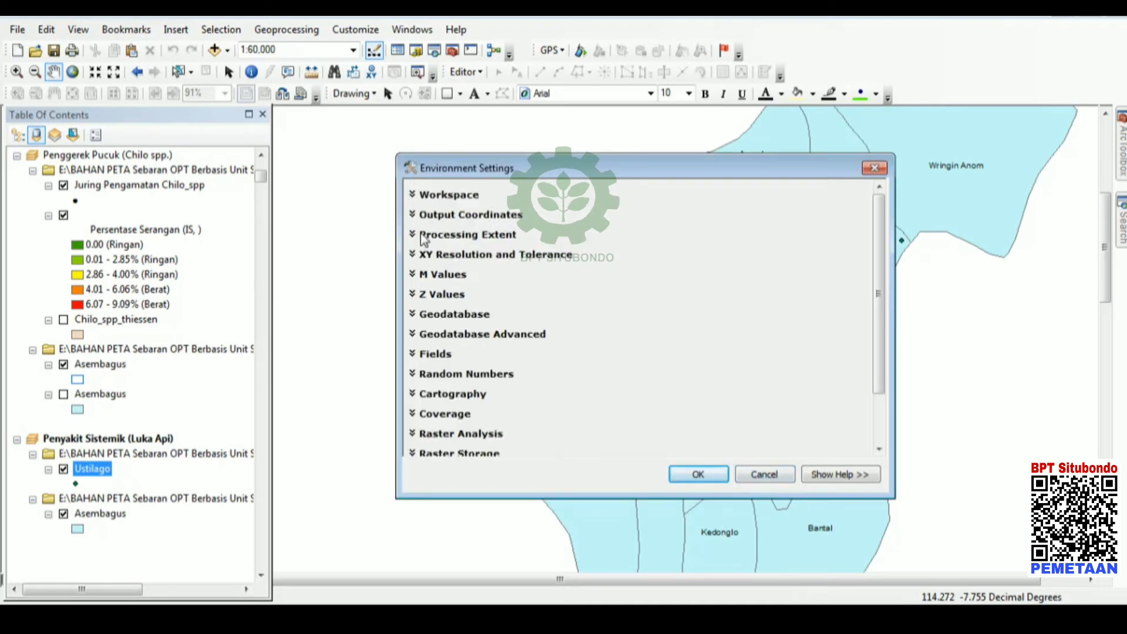
left_click(414, 235)
left_click(614, 266)
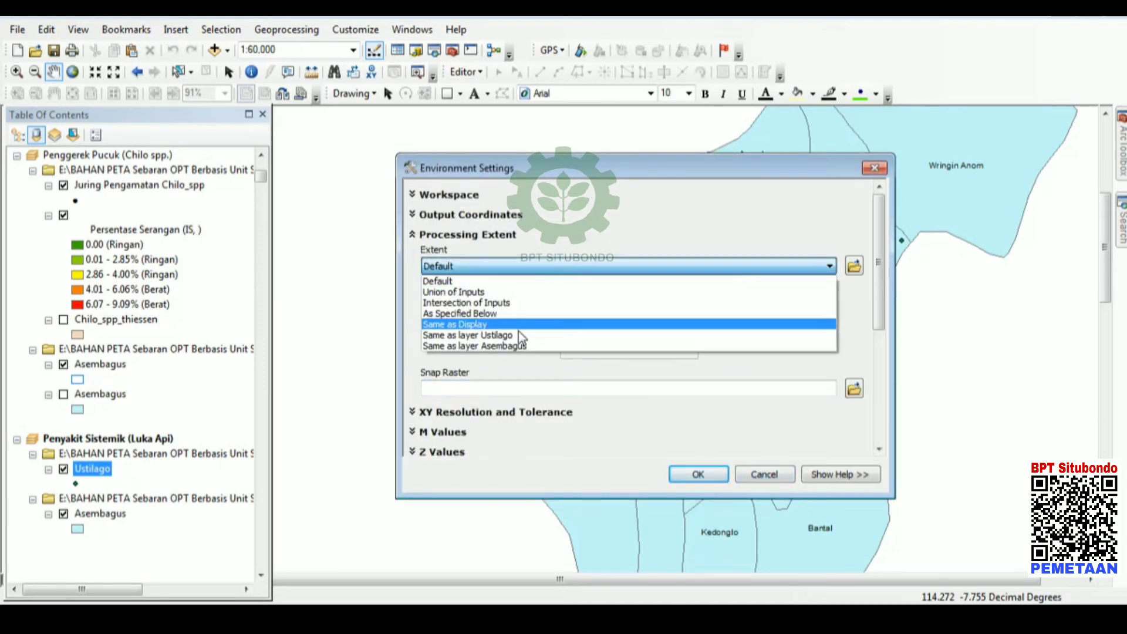
left_click(504, 346)
left_click(698, 475)
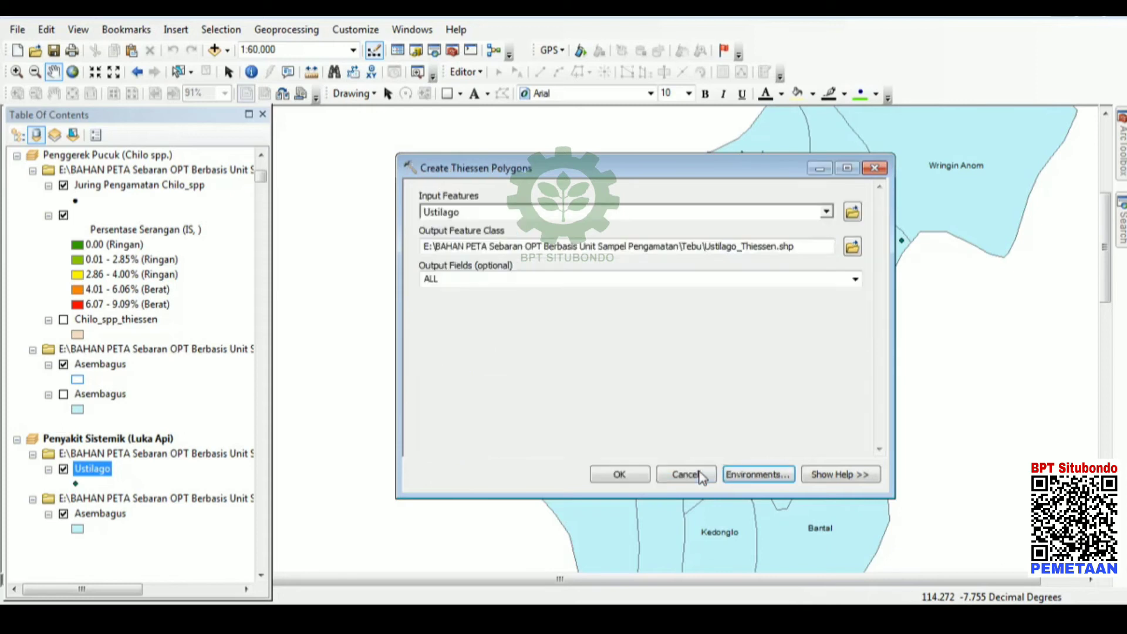
left_click(620, 474)
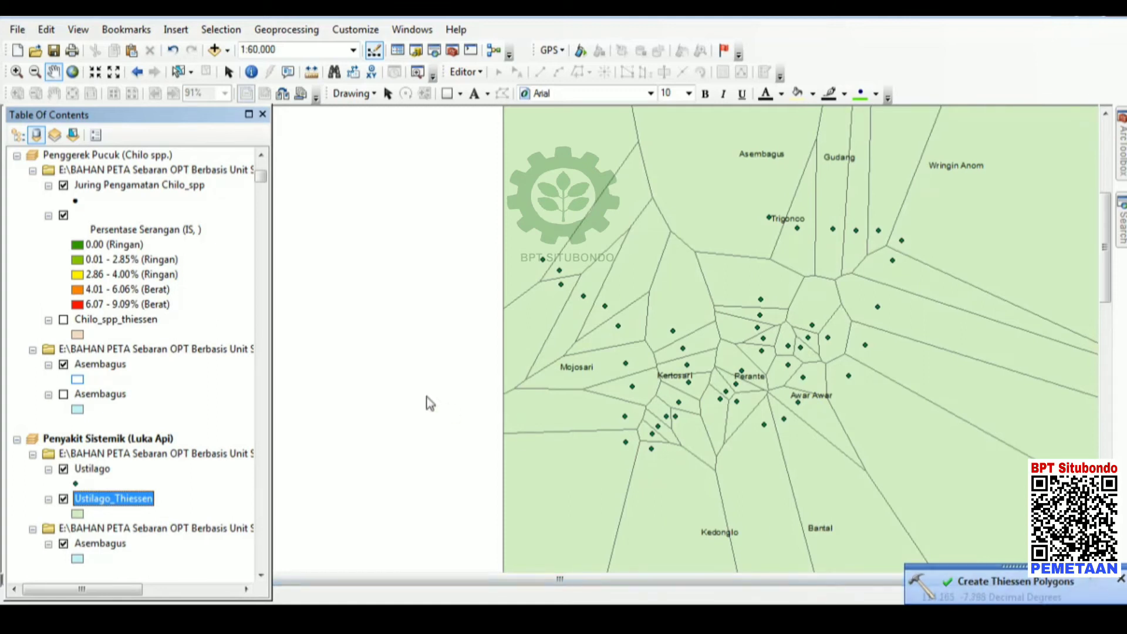
- Search for clip and open the Clip (Analysis) tool
left_click_drag(1104, 260, 1104, 273)
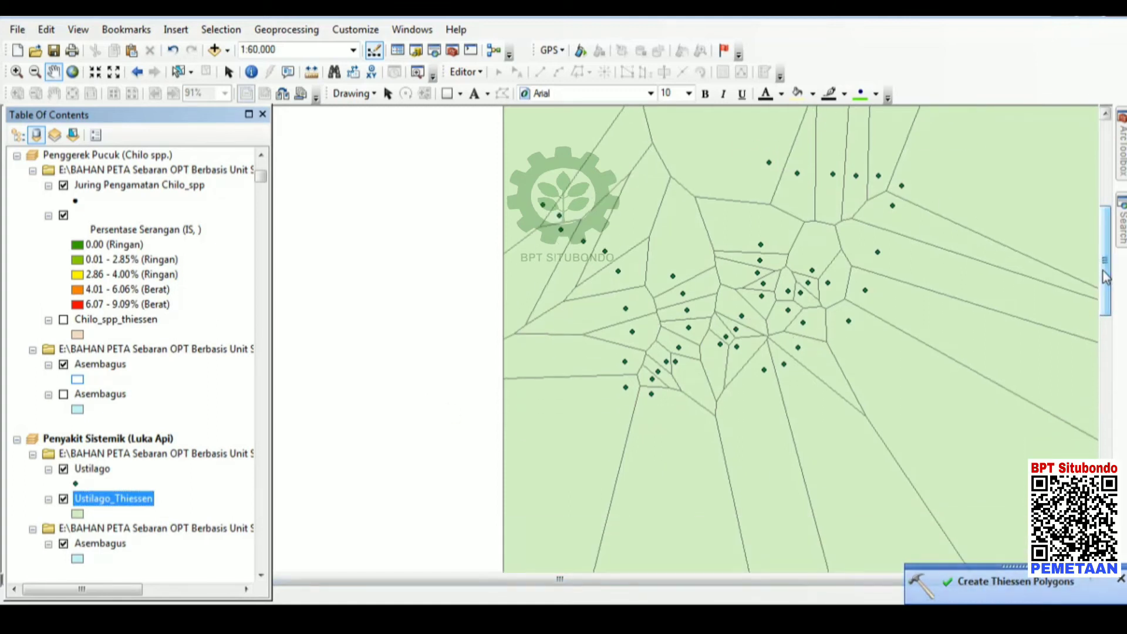
left_click(1121, 235)
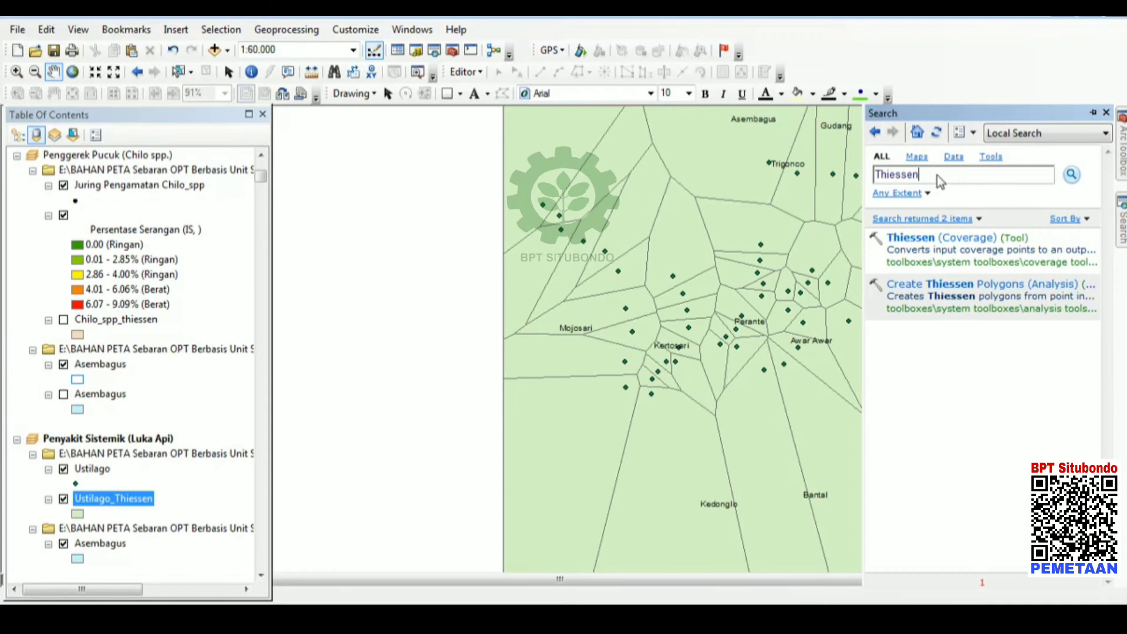
type("clip")
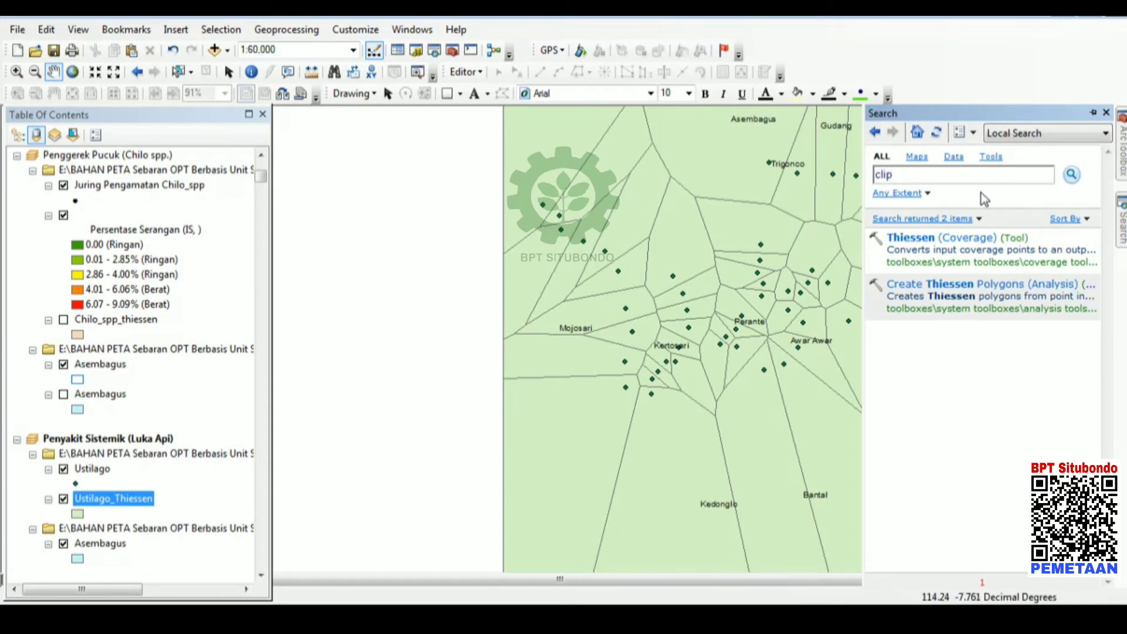
key("Return")
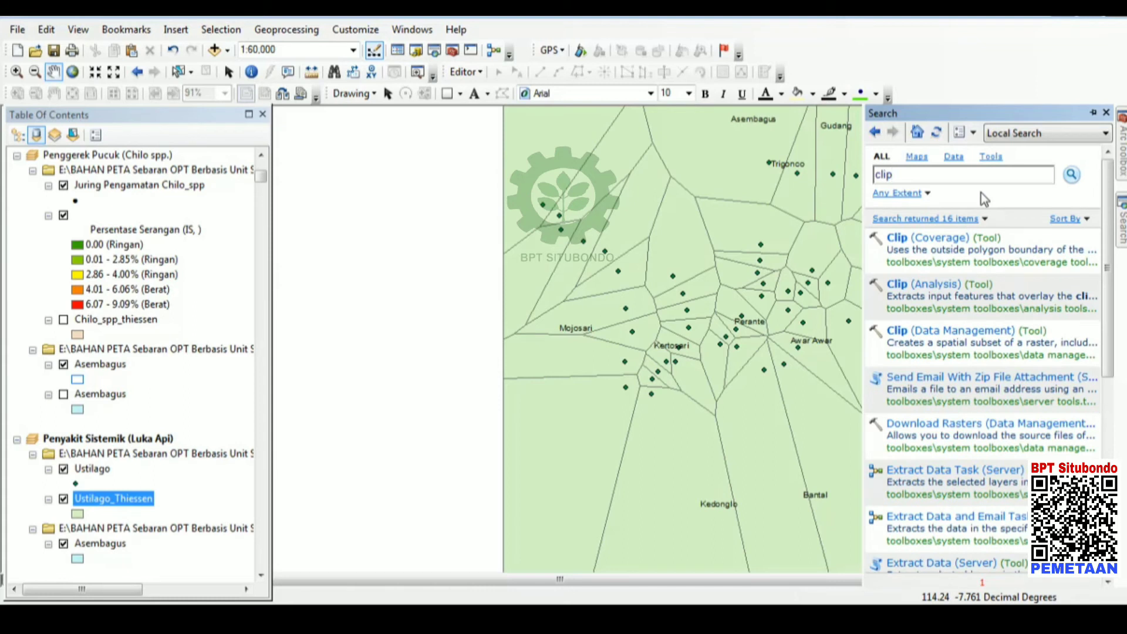
left_click(956, 286)
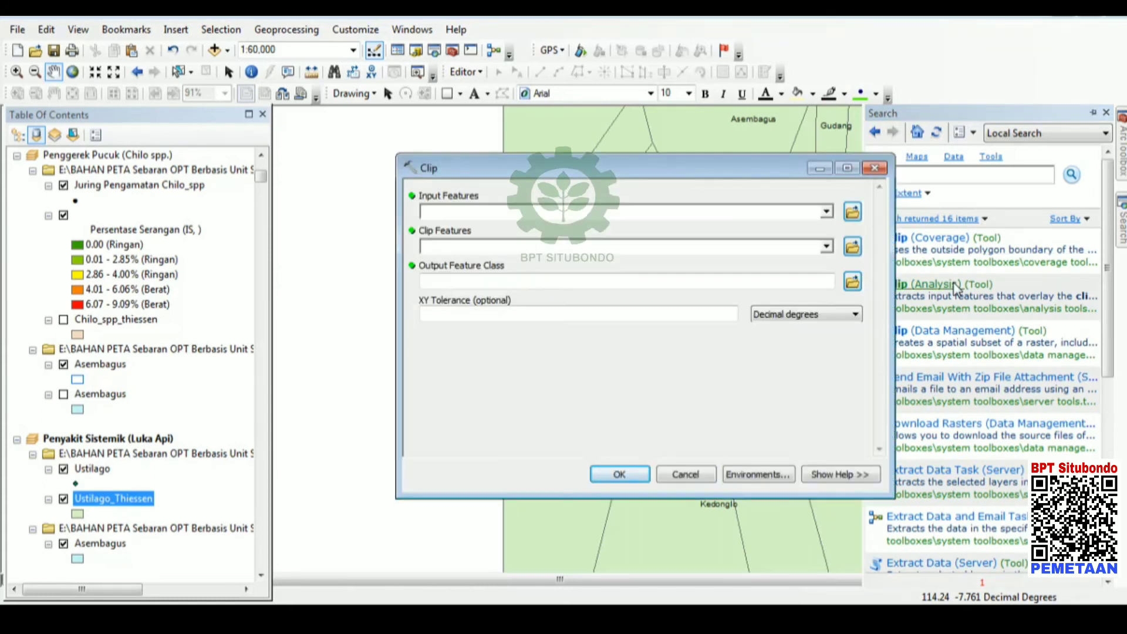
- Set Ustilago_Thiessen as the Clip tool's input features and Asembagus as its clip features
left_click(827, 212)
left_click(558, 246)
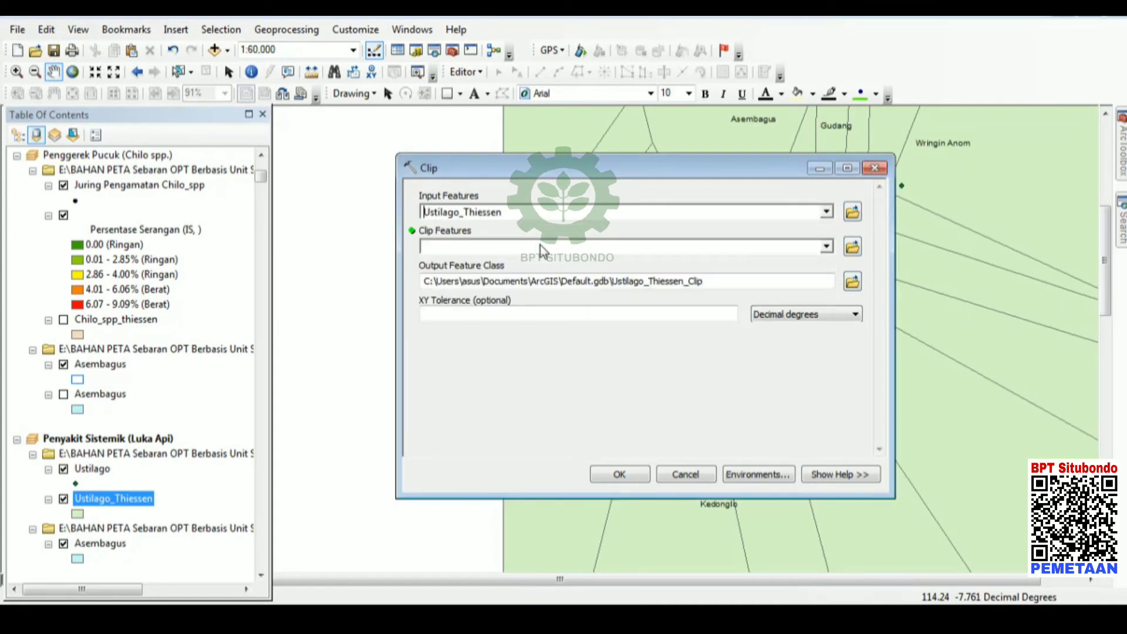
left_click(827, 247)
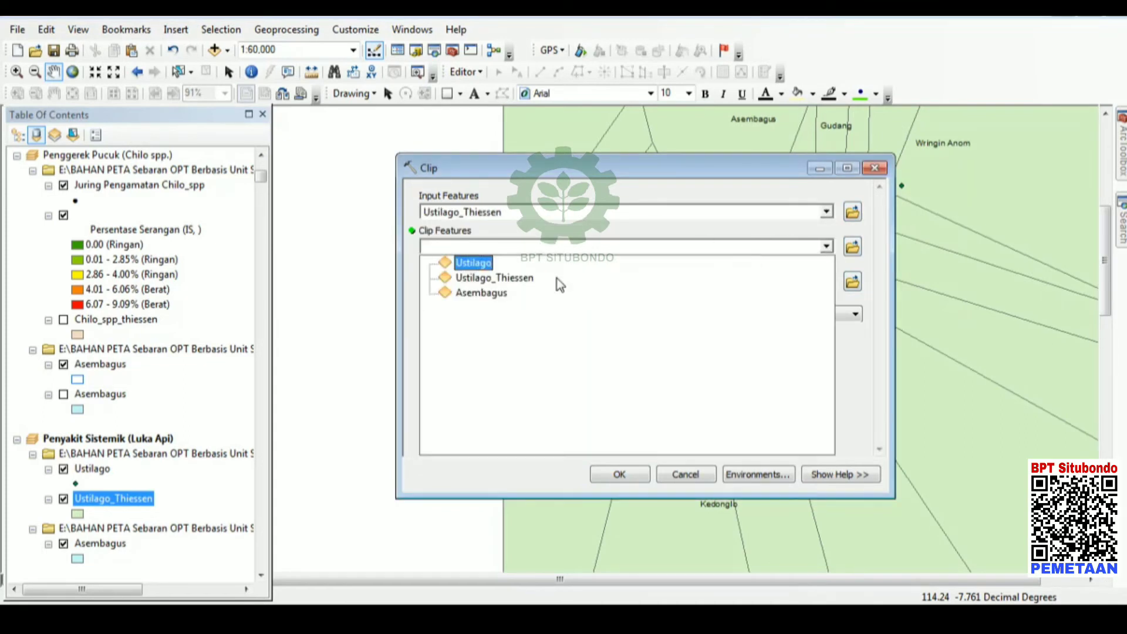
left_click(496, 296)
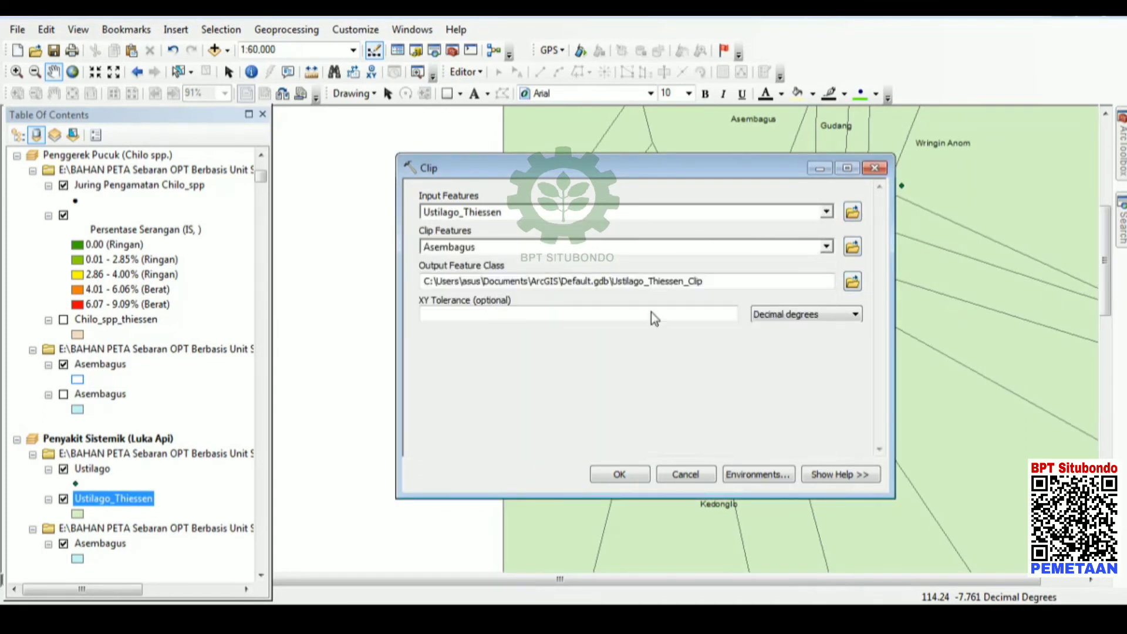
- Set the clip output to Ustilago_Thiessen_Clip.shp in the Tebu folder and run the tool
left_click(853, 282)
left_click(517, 361)
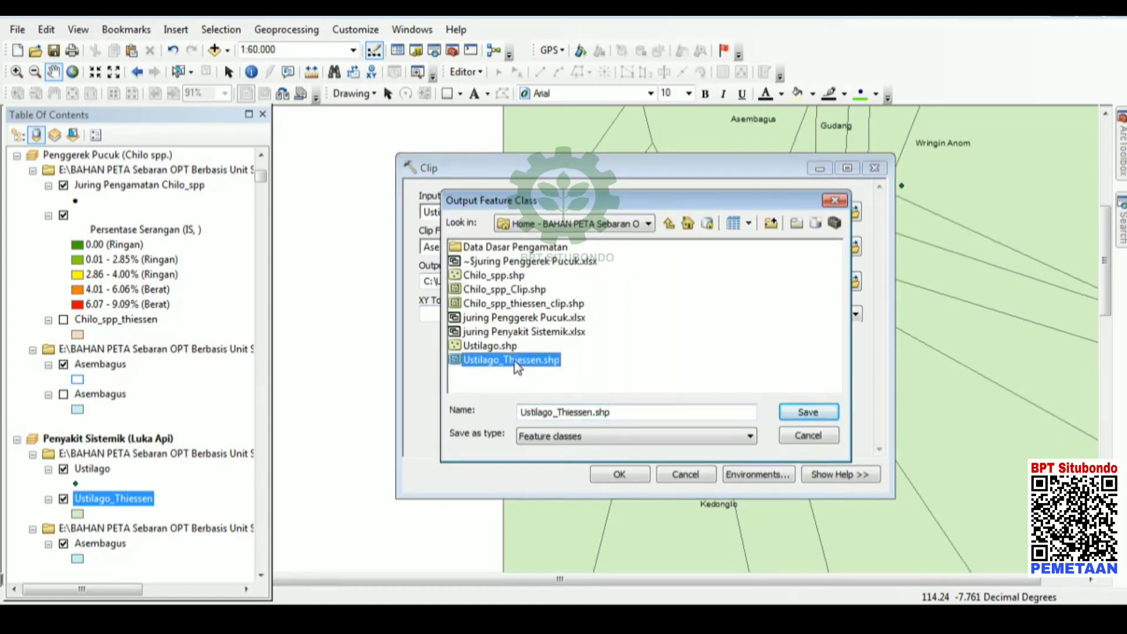
left_click(590, 415)
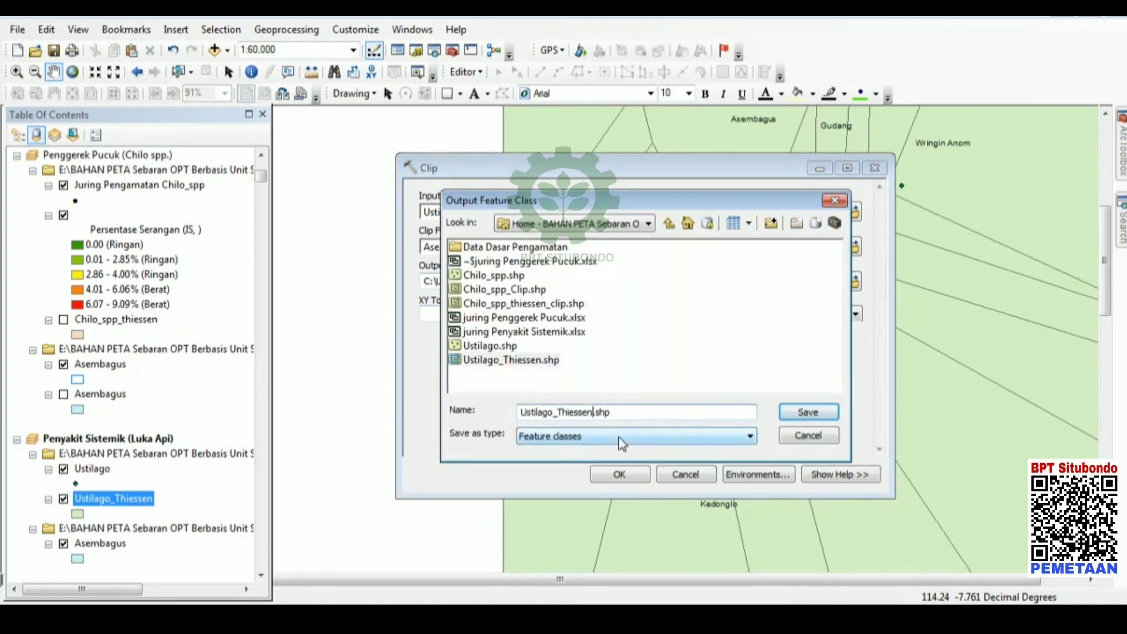
type("_Clip")
left_click(798, 417)
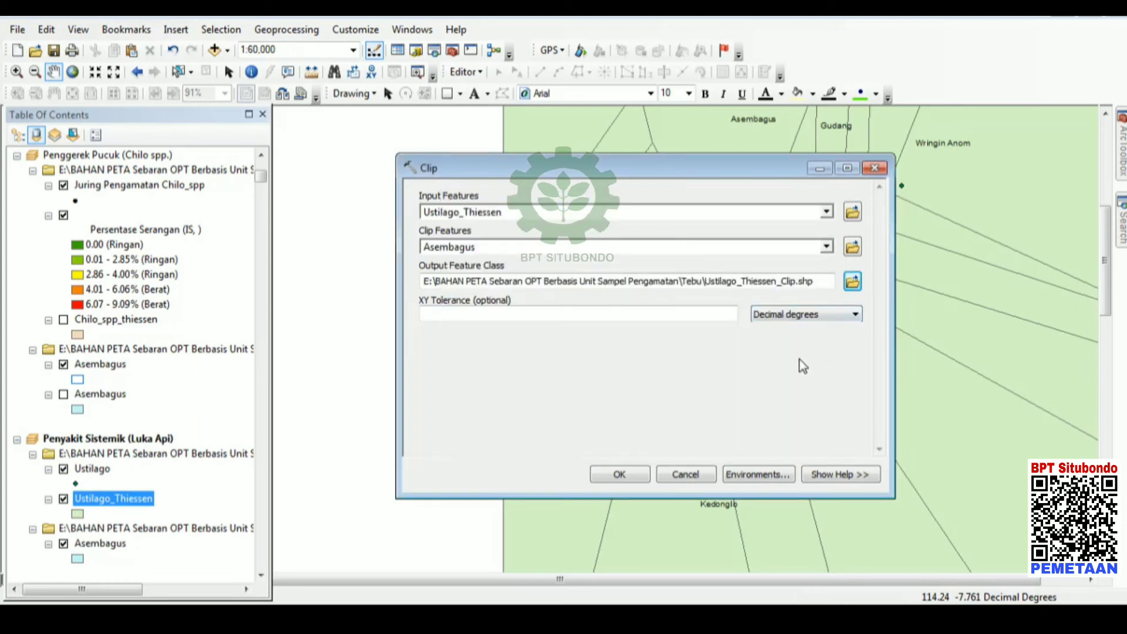
left_click(614, 476)
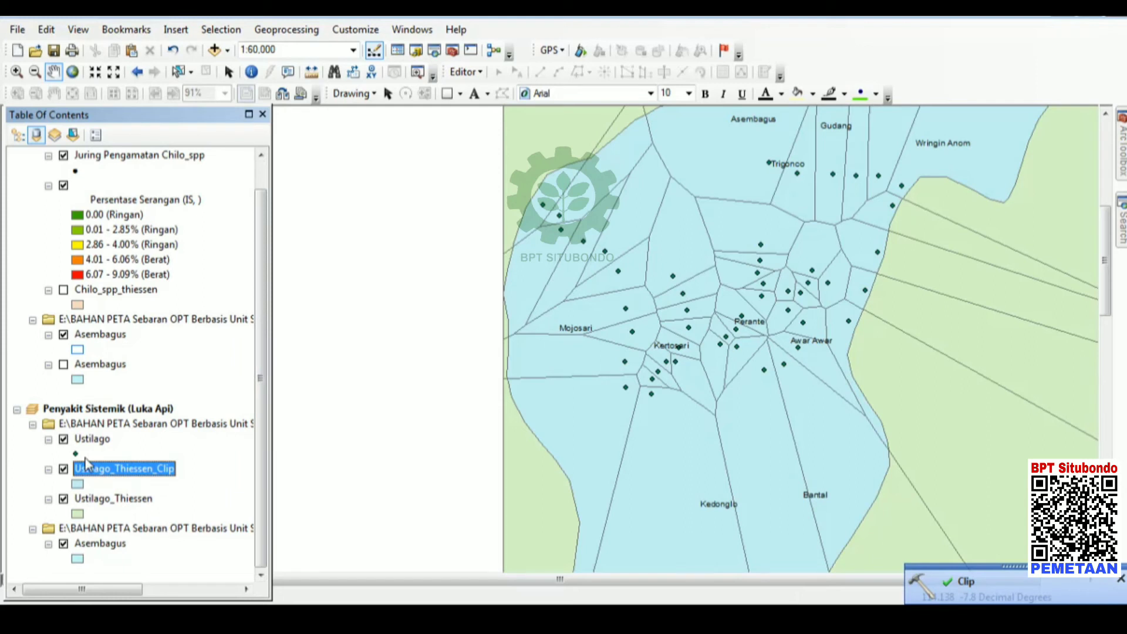
- Hide the Ustilago_Thiessen layer and set Ustilago_Thiessen_Clip to graduated colors based on the Persentase field
left_click(64, 499)
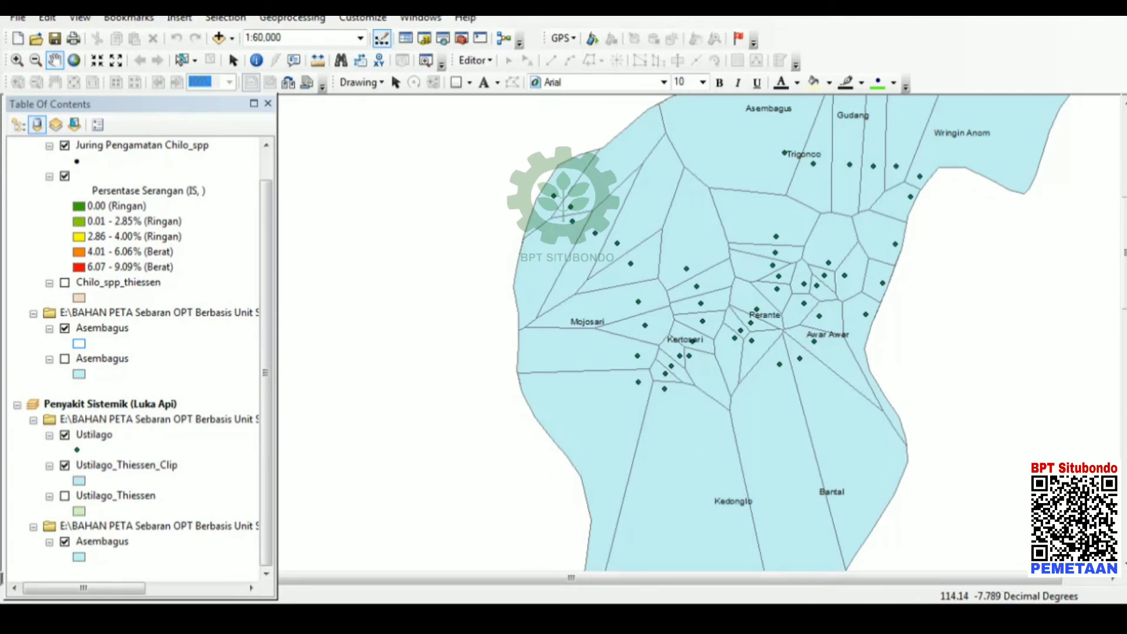
left_click(167, 467)
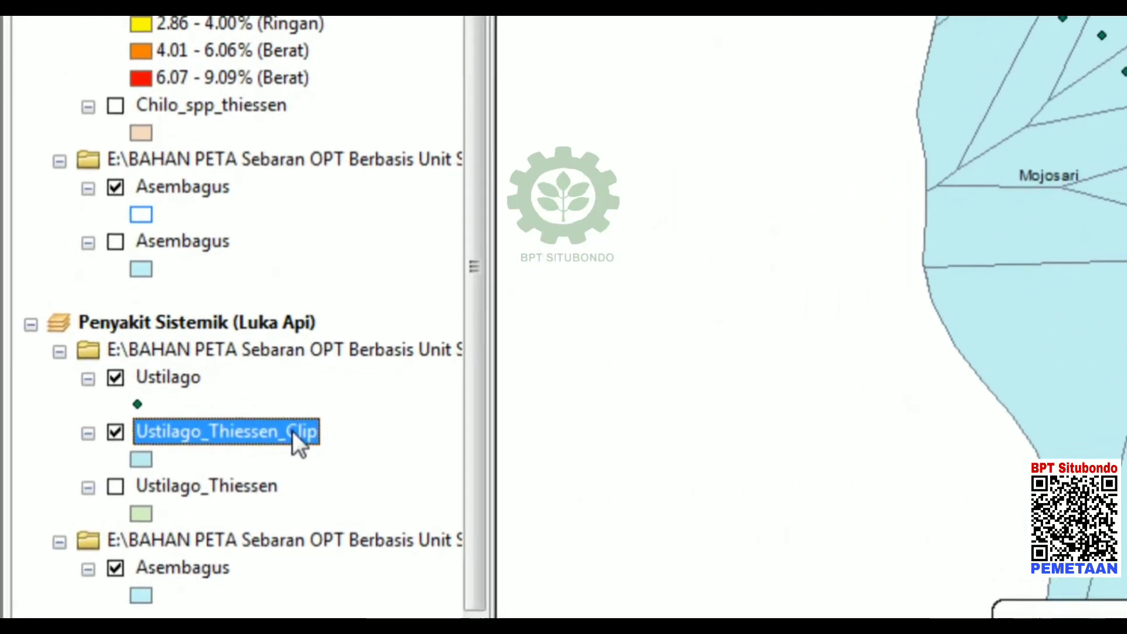
right_click(165, 467)
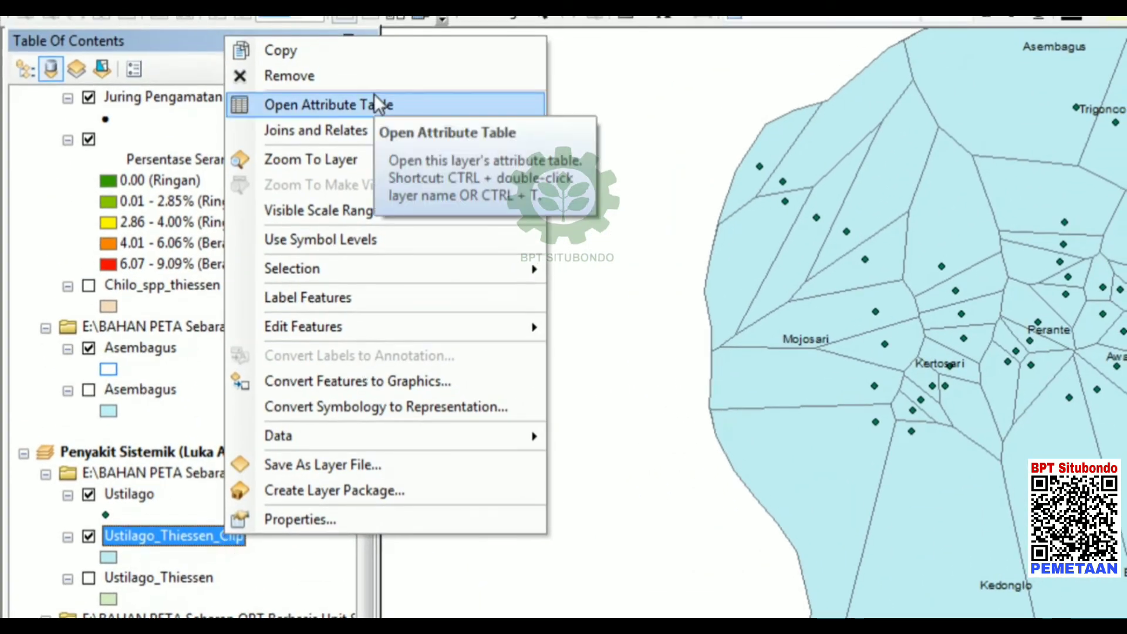
left_click(283, 521)
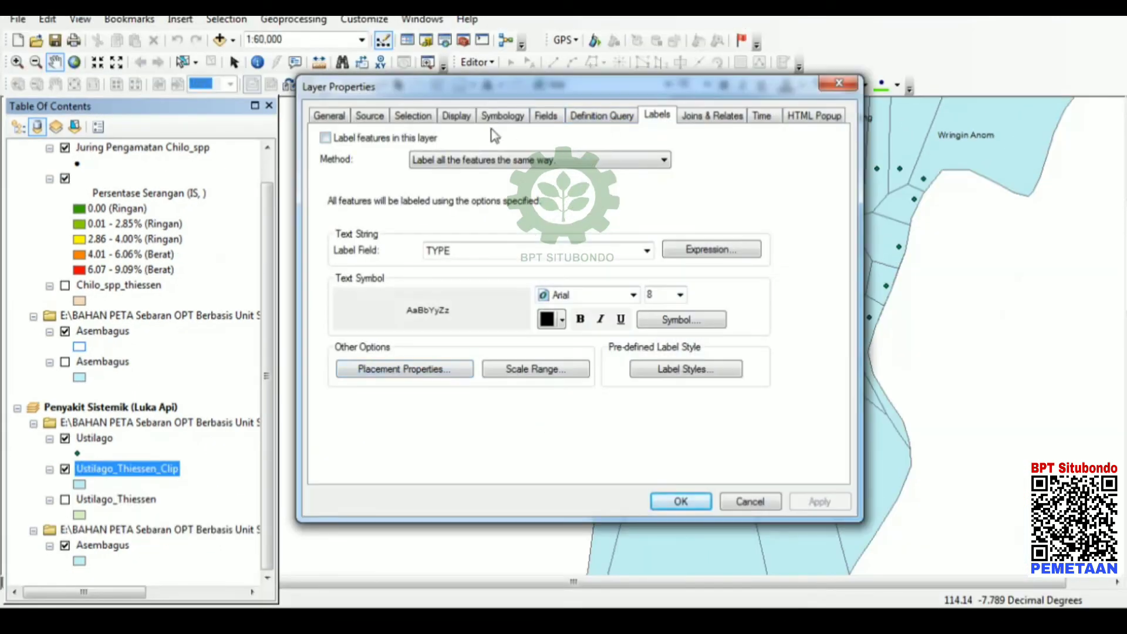
left_click(499, 119)
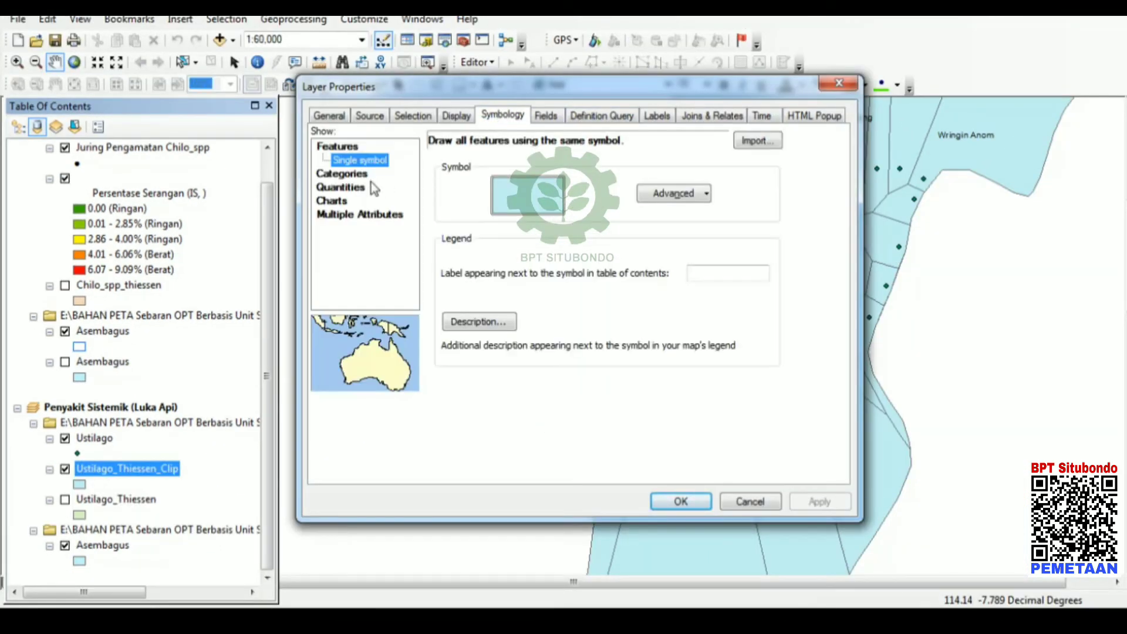
left_click(349, 193)
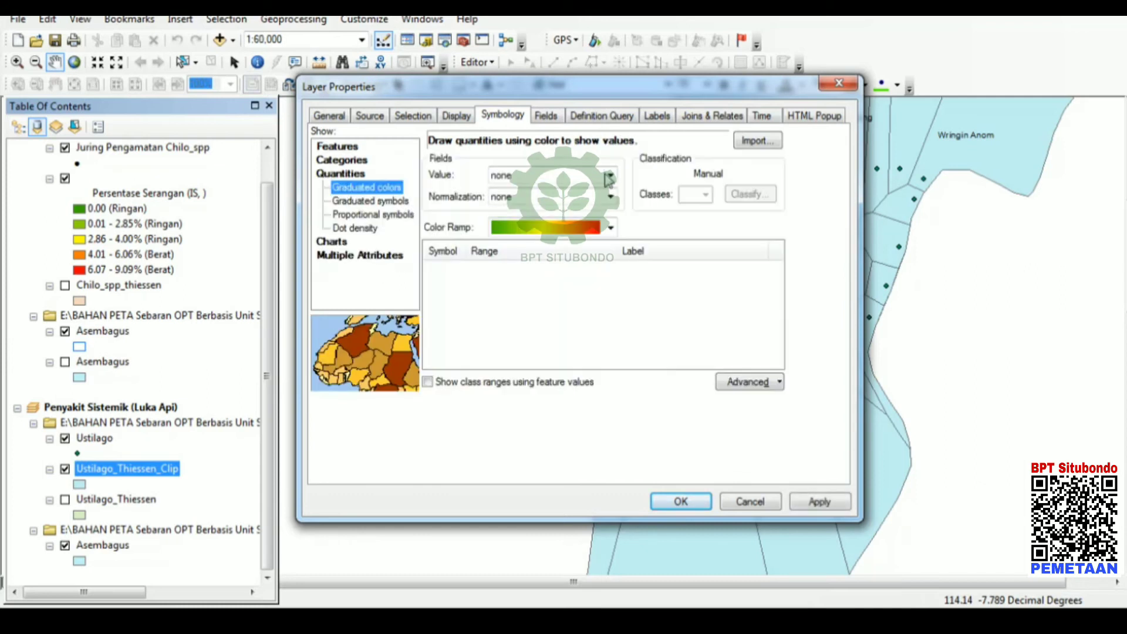
left_click(611, 175)
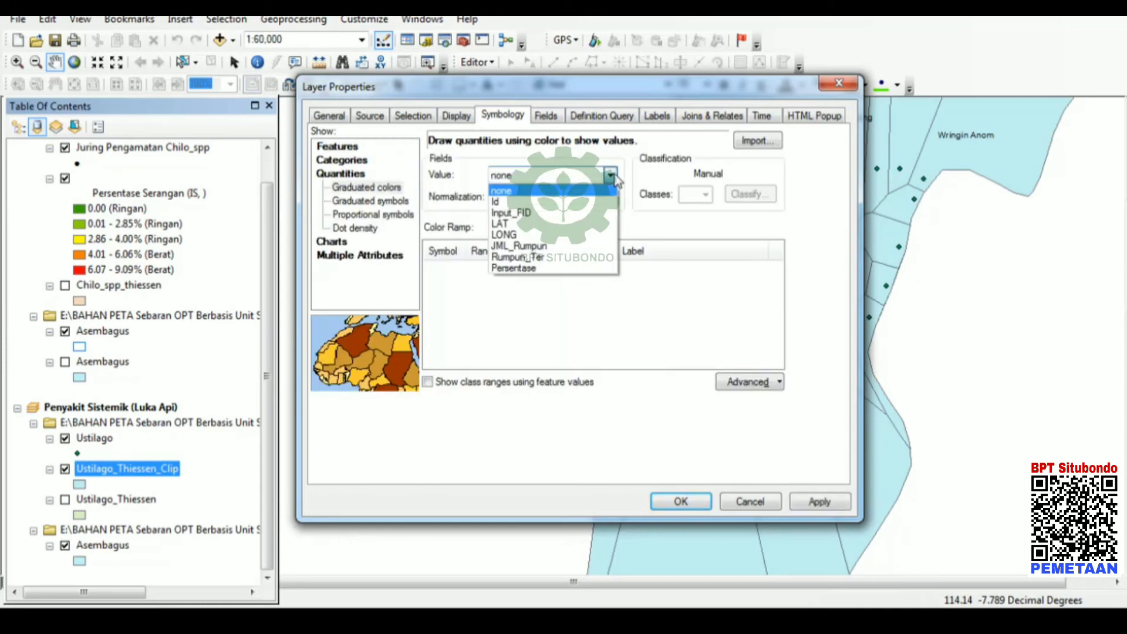
left_click(573, 268)
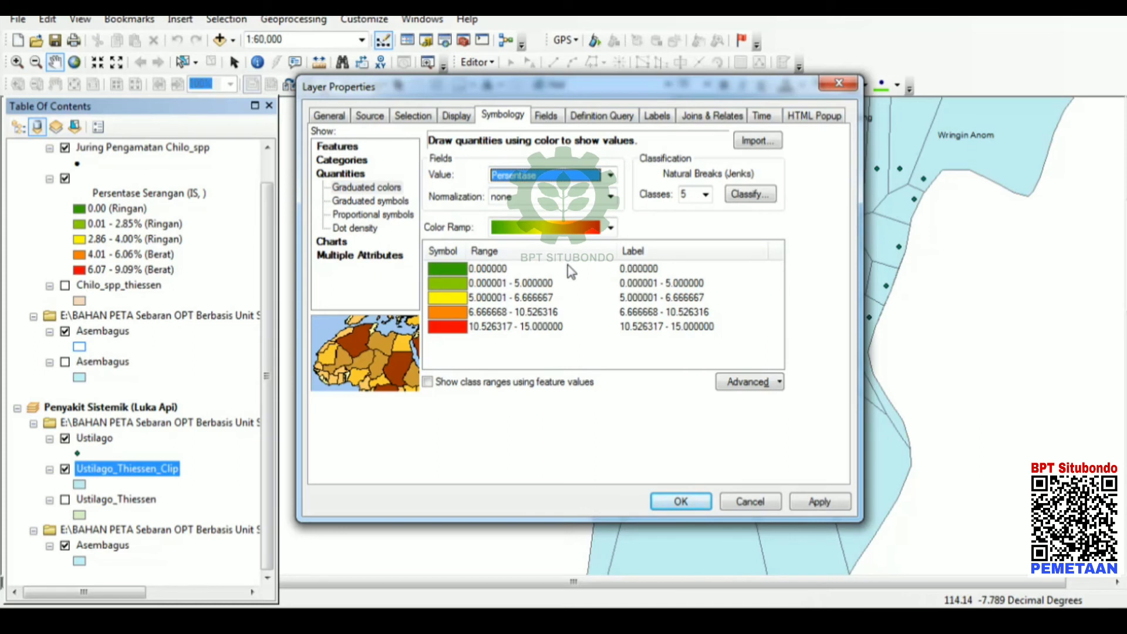
- Change the label of the first, dark green class to "0.00 (Ringan)"
left_click(649, 269)
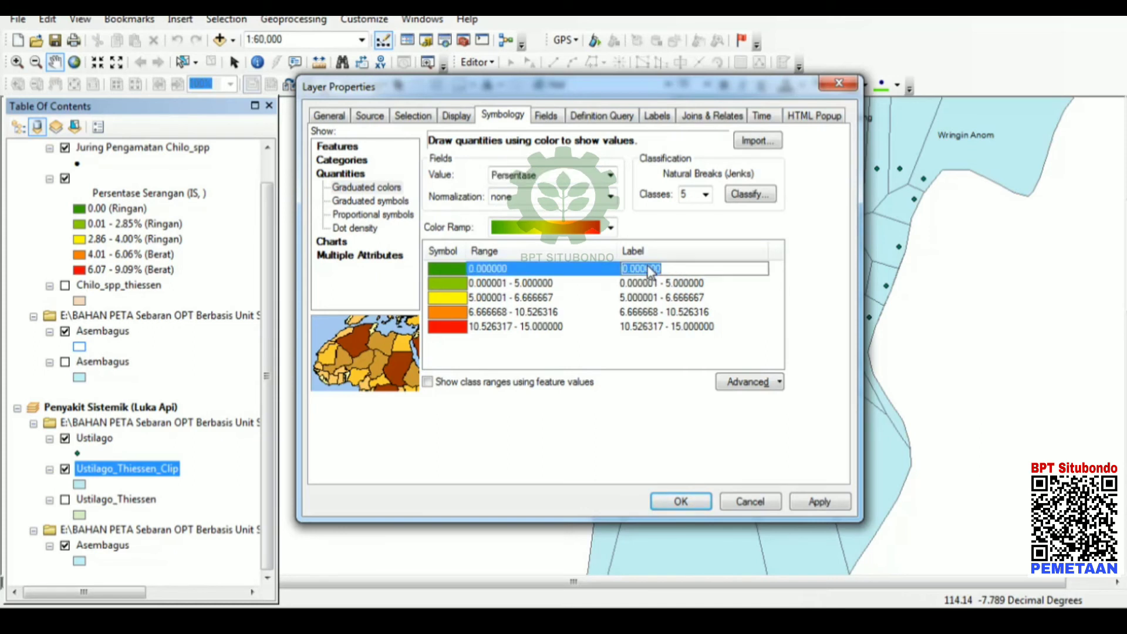
left_click_drag(640, 269, 673, 265)
key("BackSpace")
key("shift+Left")
key("shift+Left")
key("shift+Left")
key("shift+Left")
key("shift+Left")
- Change the label of the second, light green class to "0.01 - 5.00 (Ringan)"
left_click(653, 283)
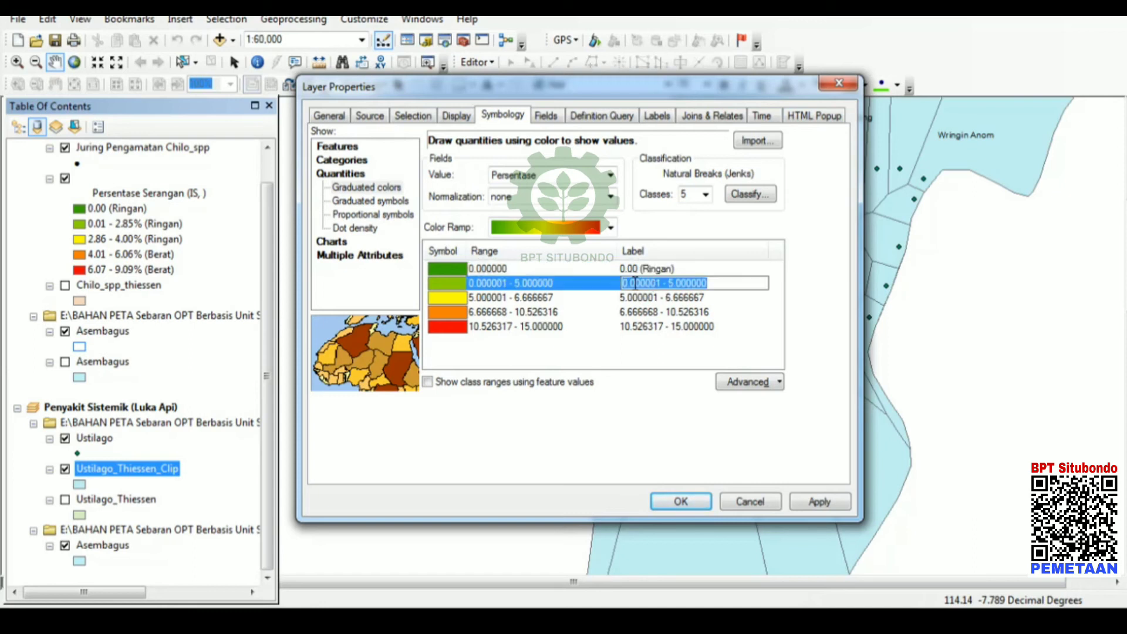
left_click(636, 283)
key("Delete")
key("Delete")
key("Delete")
key("Delete")
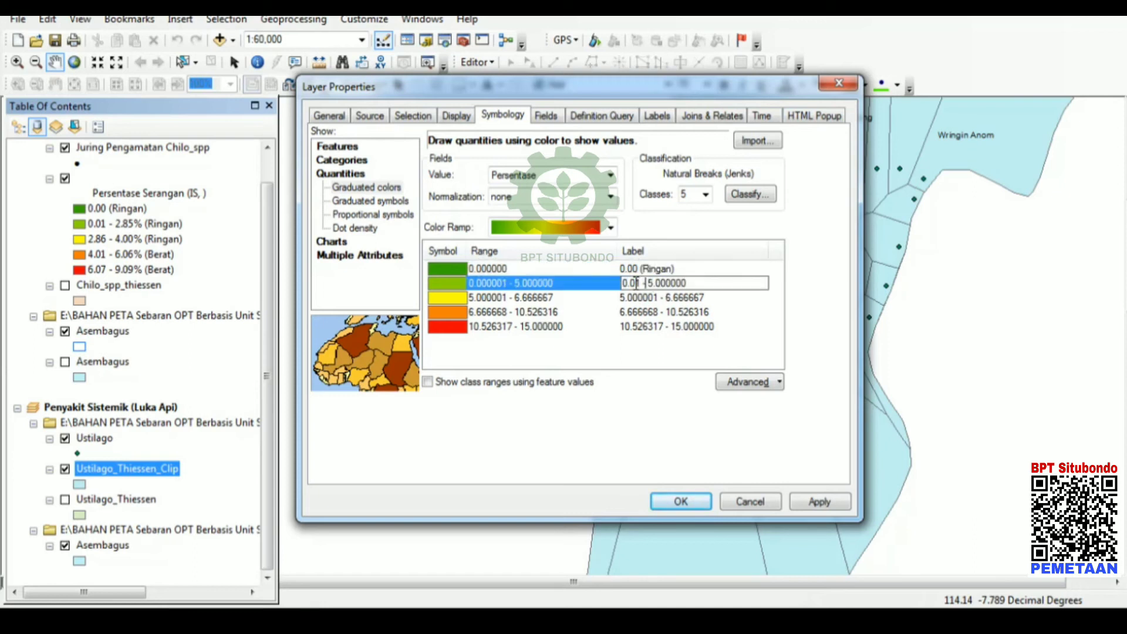
key("shift+Right")
key("shift+Right")
key("shift+Right")
type("(Ringan)")
- Change the label of the third, yellow class to "5.01 - 6.66 (Ringan)"
left_click(638, 298)
left_click(638, 297)
key("Delete")
key("Delete")
key("Delete")
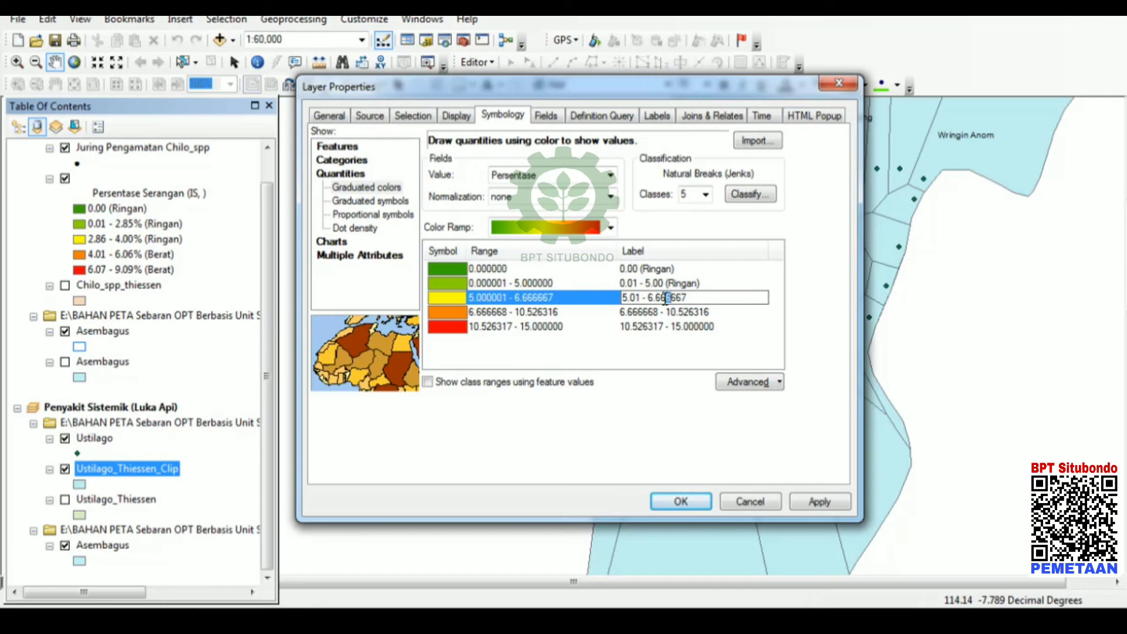
key("shift+Right")
key("shift+Right")
key("shift+Right")
key("shift+Right")
type("(Ringan)")
- Change the label of the fourth, orange class to "6.67 - 10.52 (Berat)"
left_click(647, 314)
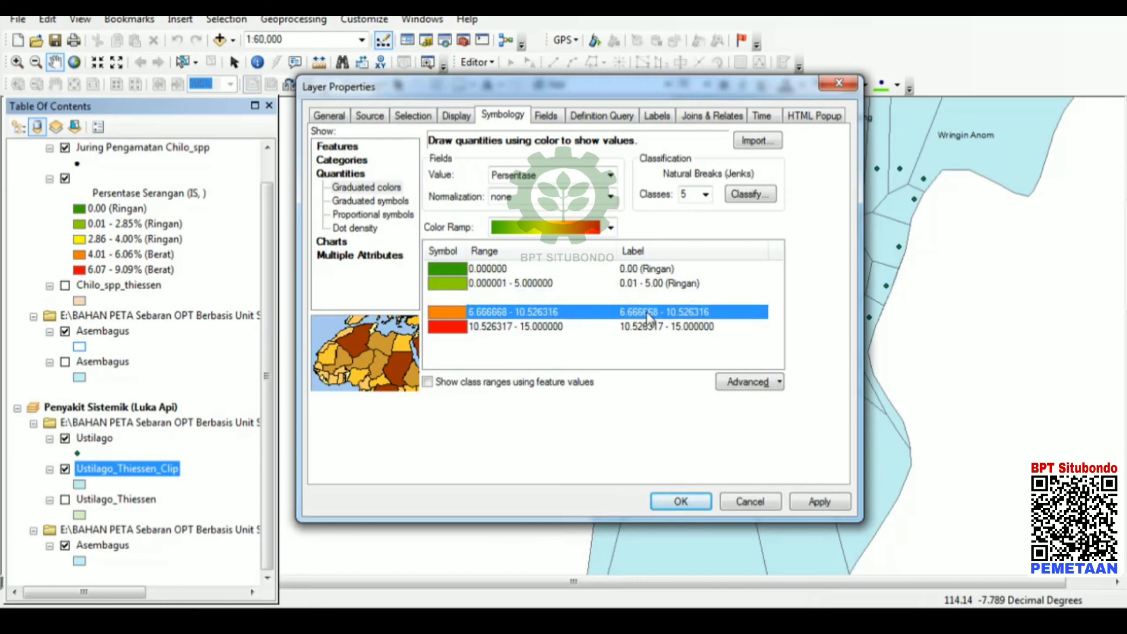
left_click(637, 312)
key("shift+Right")
key("shift+Right")
key("shift+Right")
key("shift+Right")
key("shift+Right")
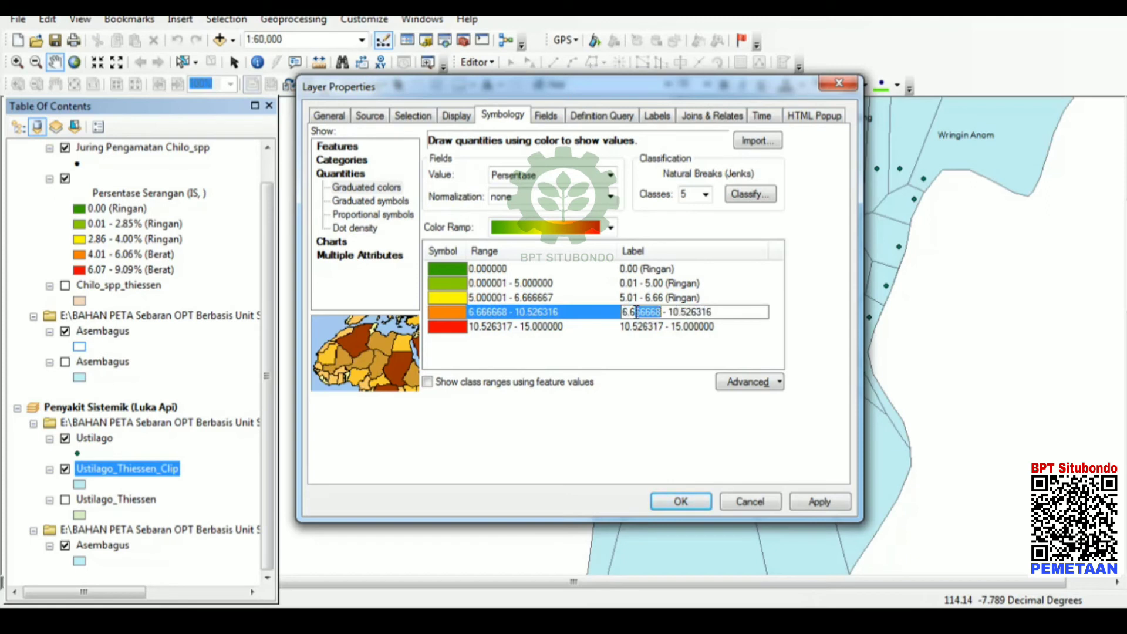
type("7")
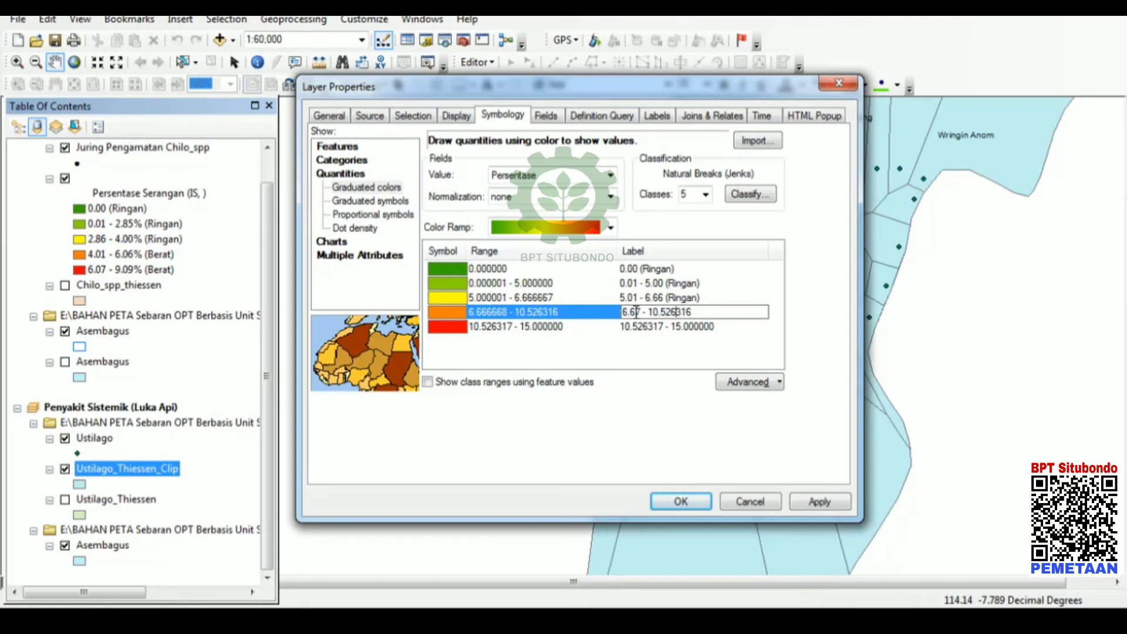
key("shift+Right")
key("shift+Right")
key("shift+Right")
key("shift+Right")
key("BackSpace")
key("shift+Left")
key("shift+Left")
key("shift+Left")
key("shift+Left")
key("shift+Left")
- Change the label of the fifth, red class to "10.53 - 15.00 (Berat)" and confirm the layer properties
left_click(647, 329)
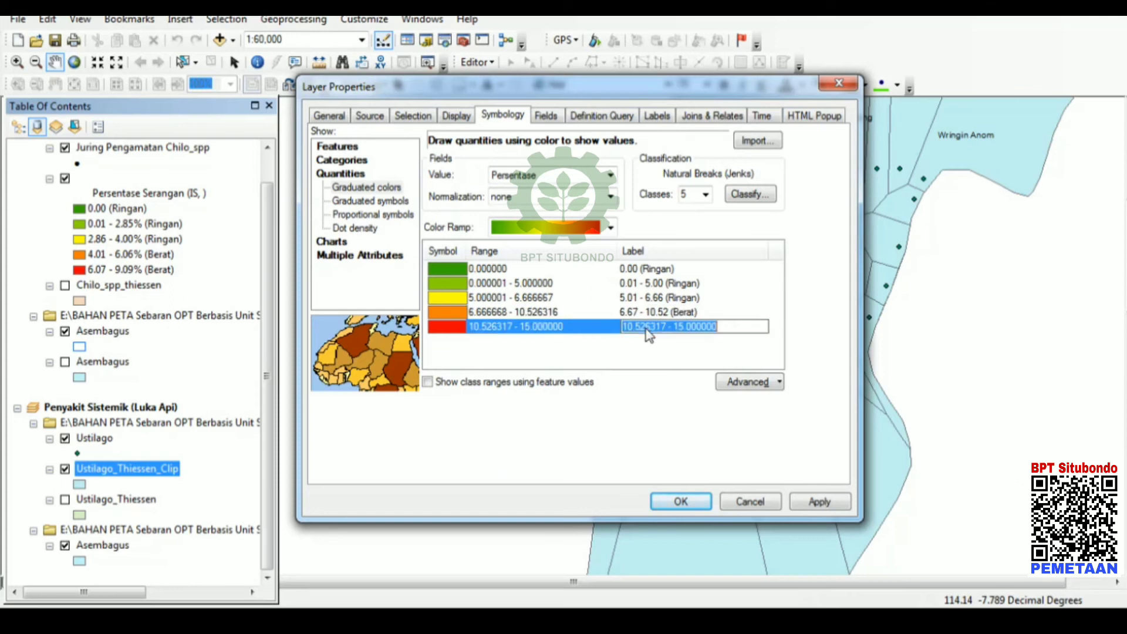
left_click(647, 327)
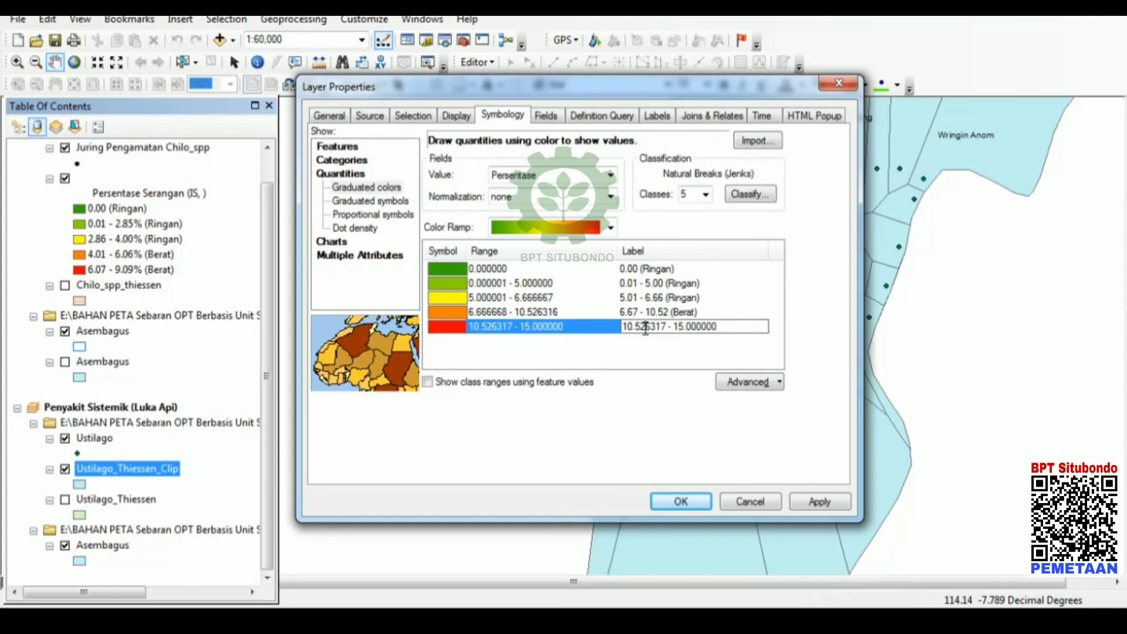
key("BackSpace")
key("BackSpace")
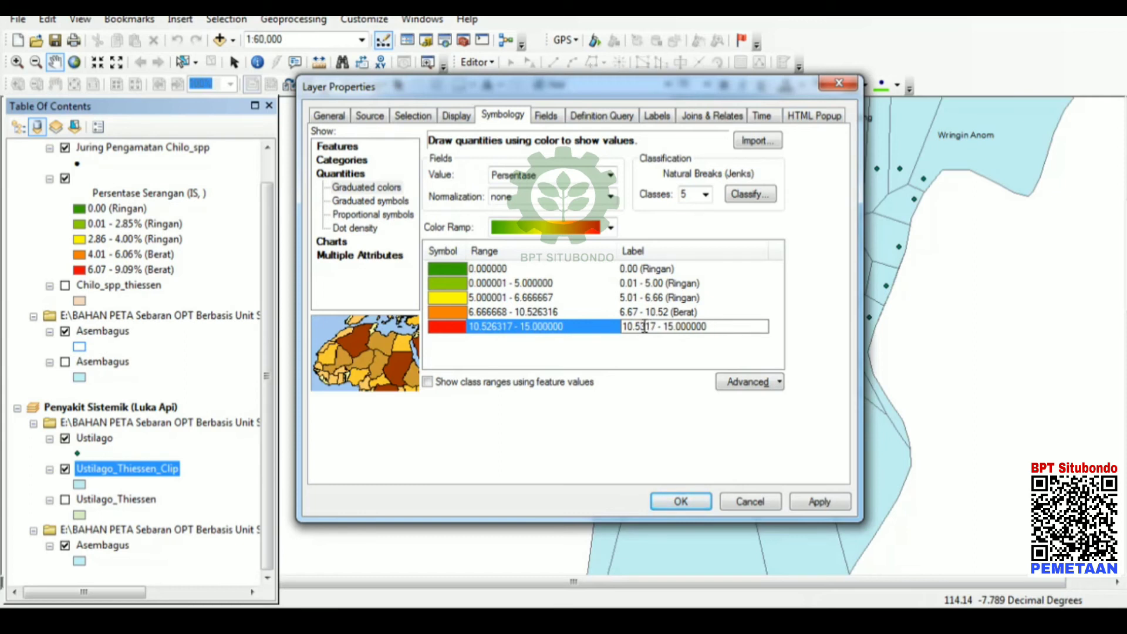
key("Delete")
key("Delete")
key("shift+End")
type("(Berat)")
left_click(680, 504)
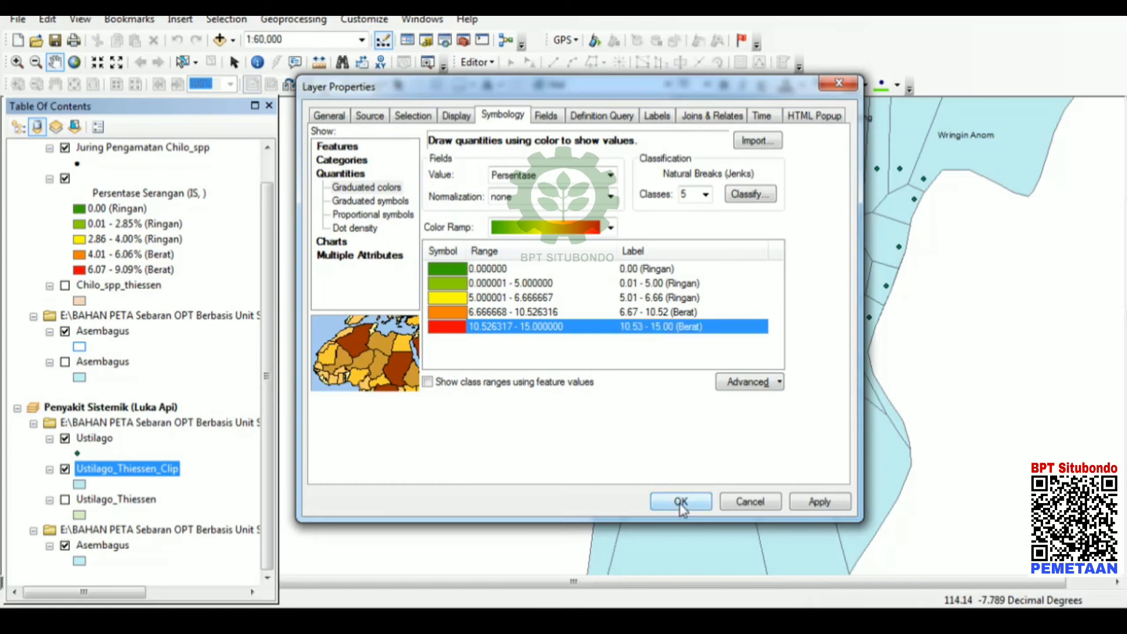
- Confirm the class labels and change the Ustilago point symbol to Circle 1 at size 5
left_click(679, 503)
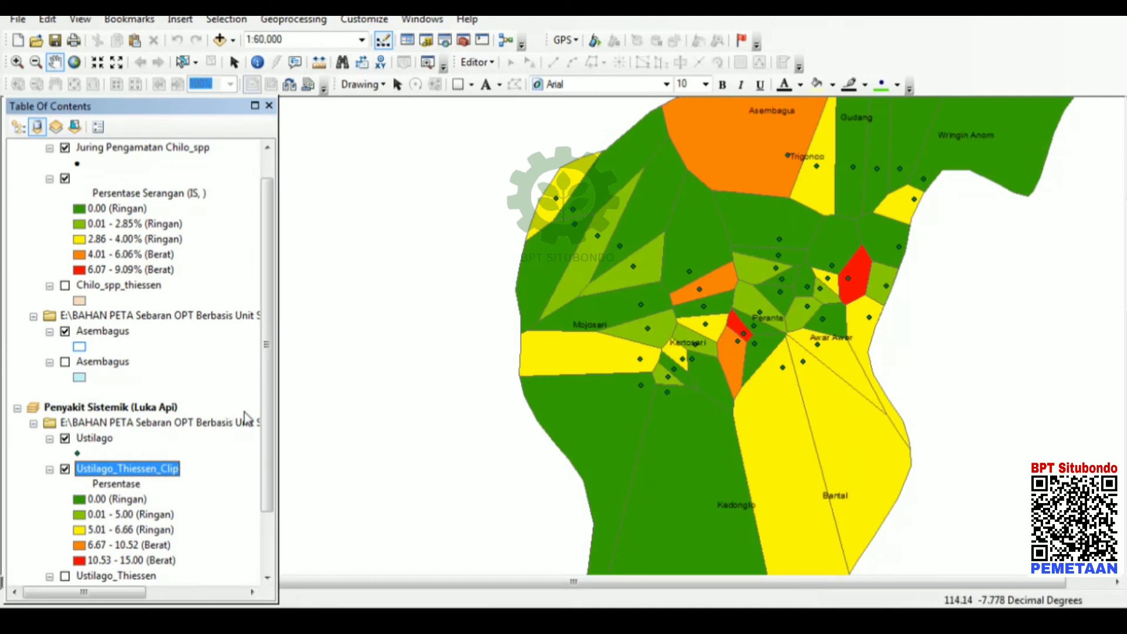
scroll(267, 420, "down", 2)
left_click(77, 376)
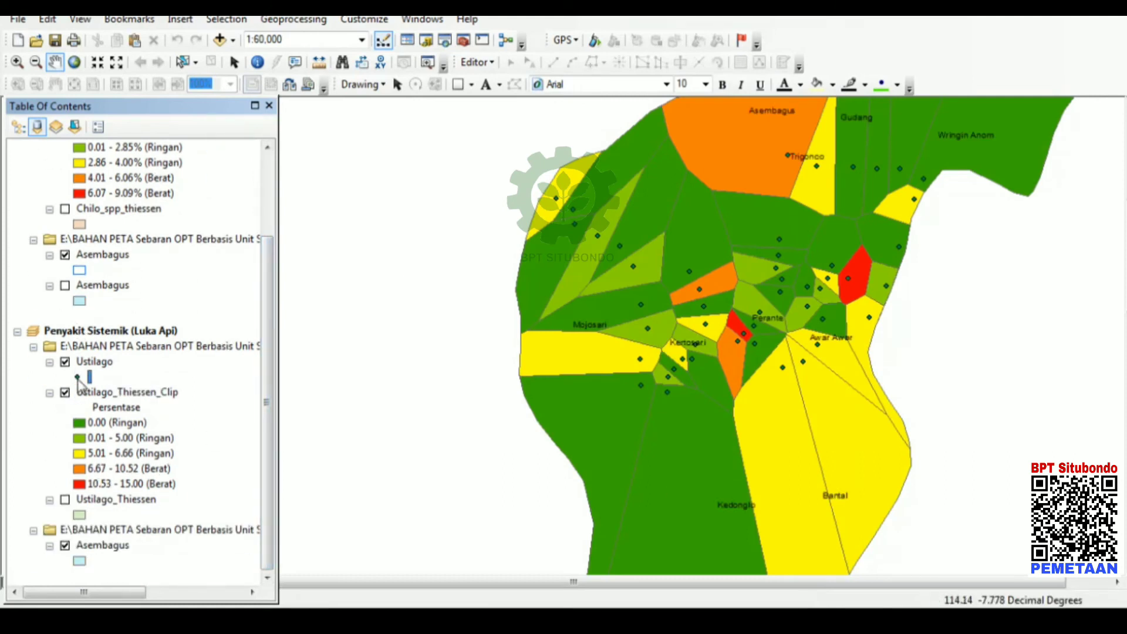
left_click(485, 170)
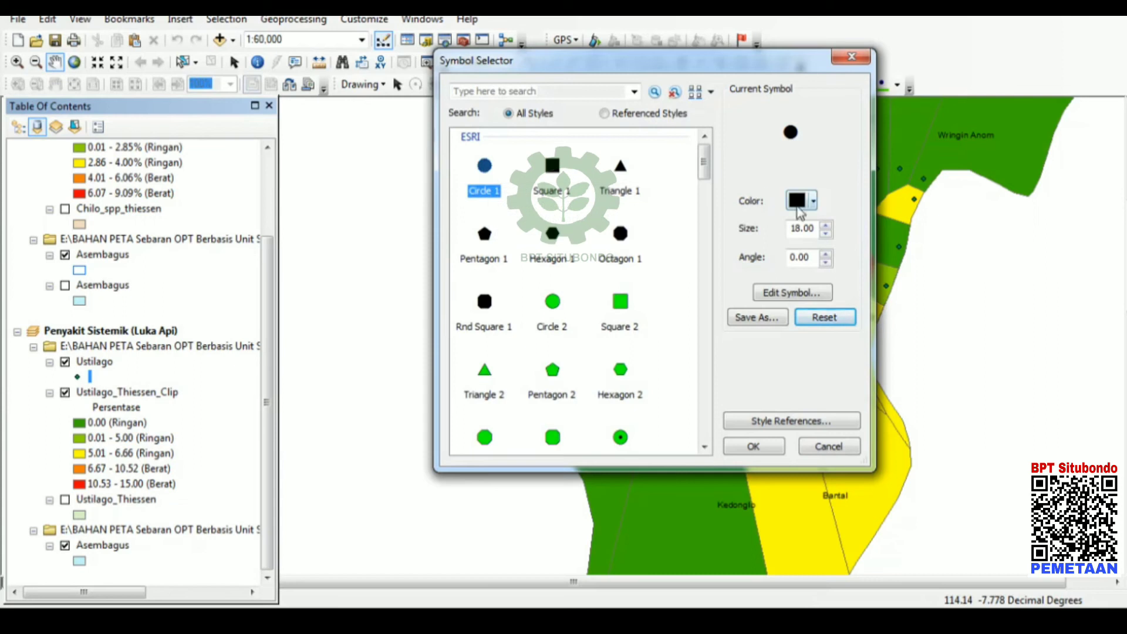
left_click_drag(802, 229, 776, 231)
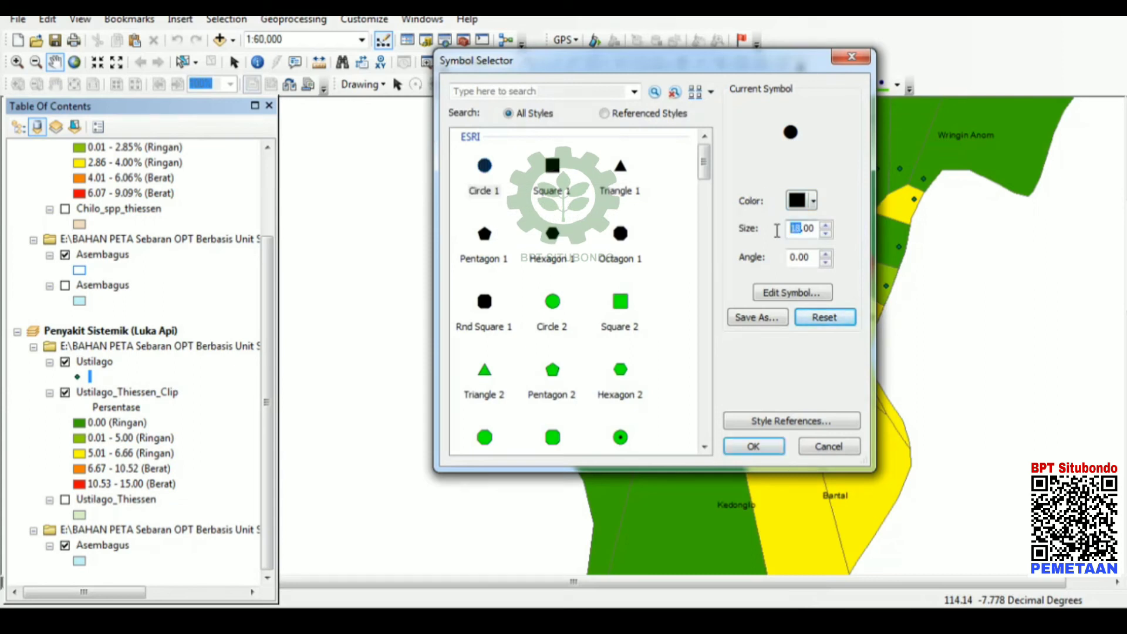
type("5")
left_click(753, 448)
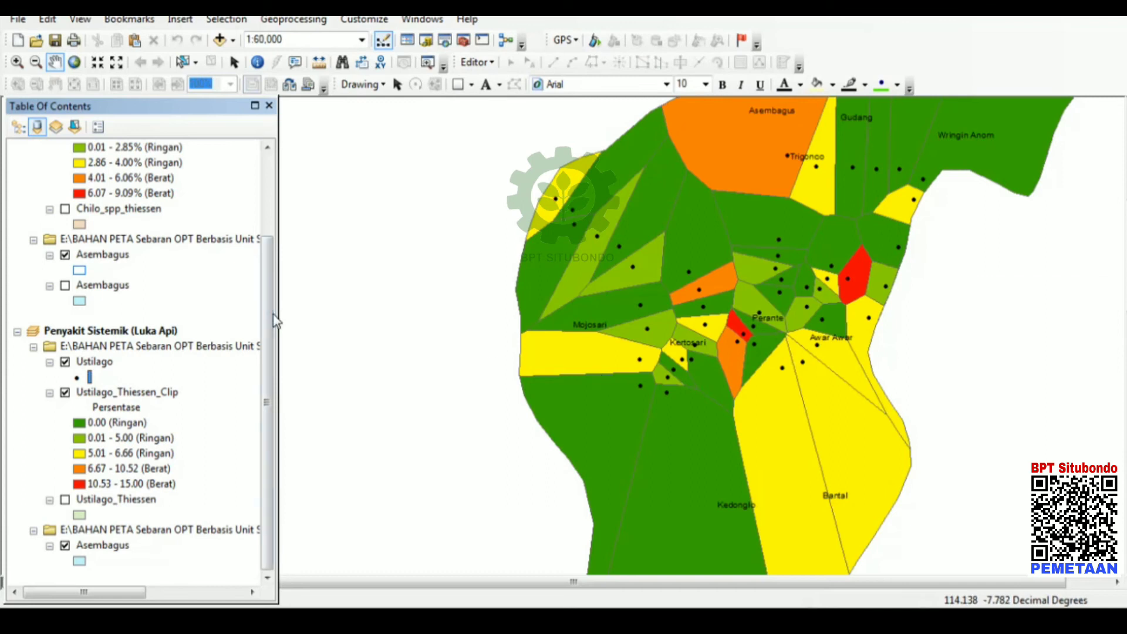
- Review the Persentase values in the attribute table of the Ustilago_Thiessen_Clip layer
left_click_drag(270, 314, 269, 302)
left_click(158, 408)
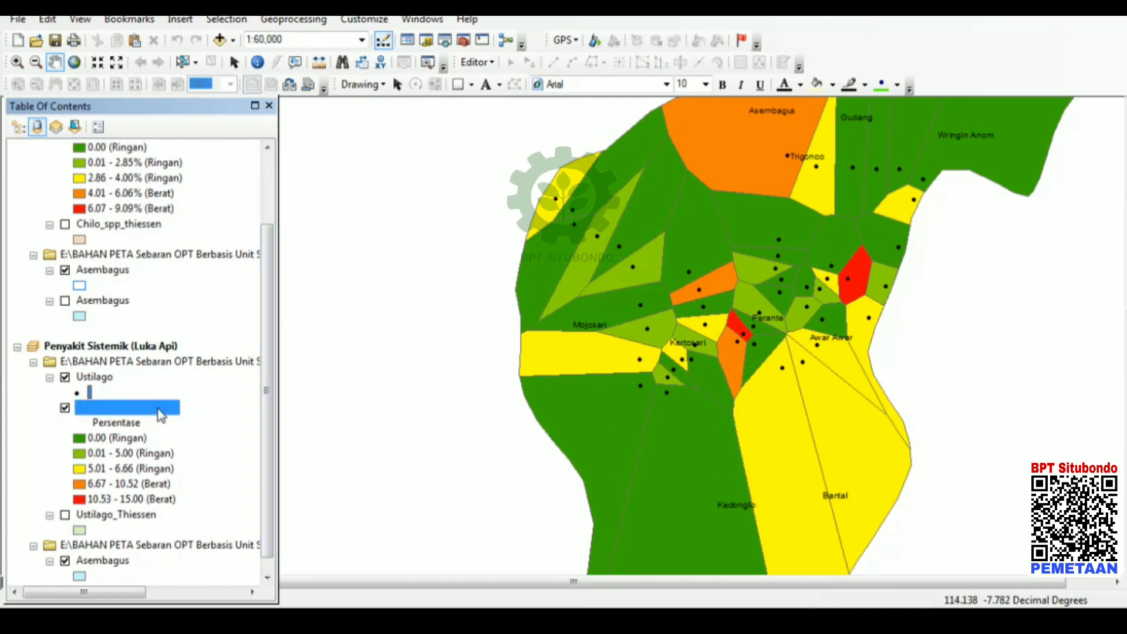
right_click(160, 414)
left_click(250, 91)
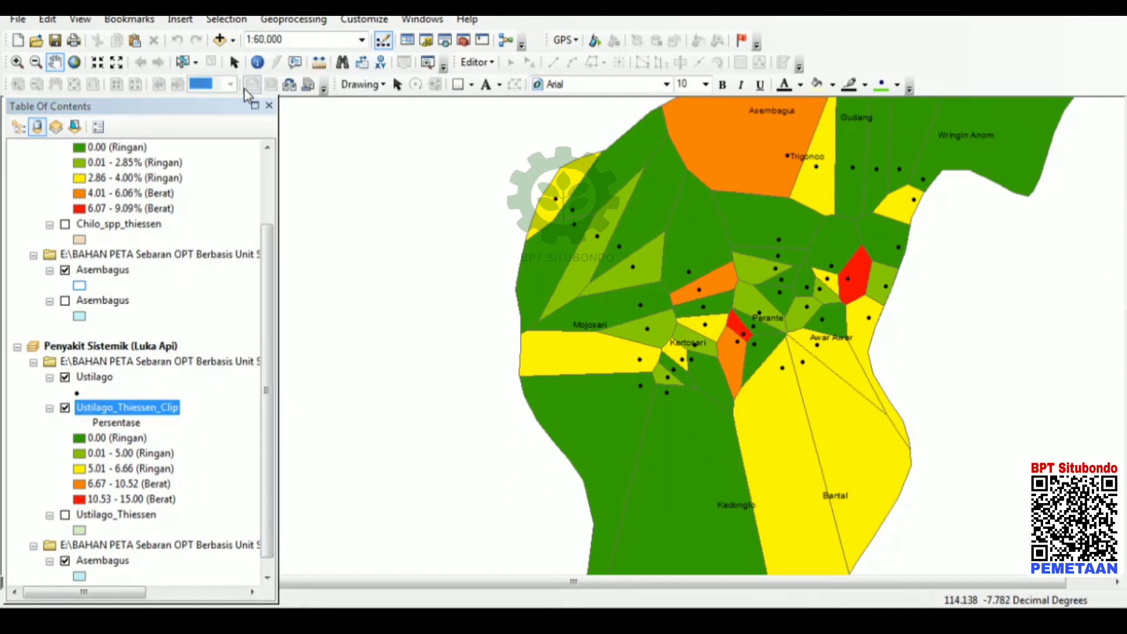
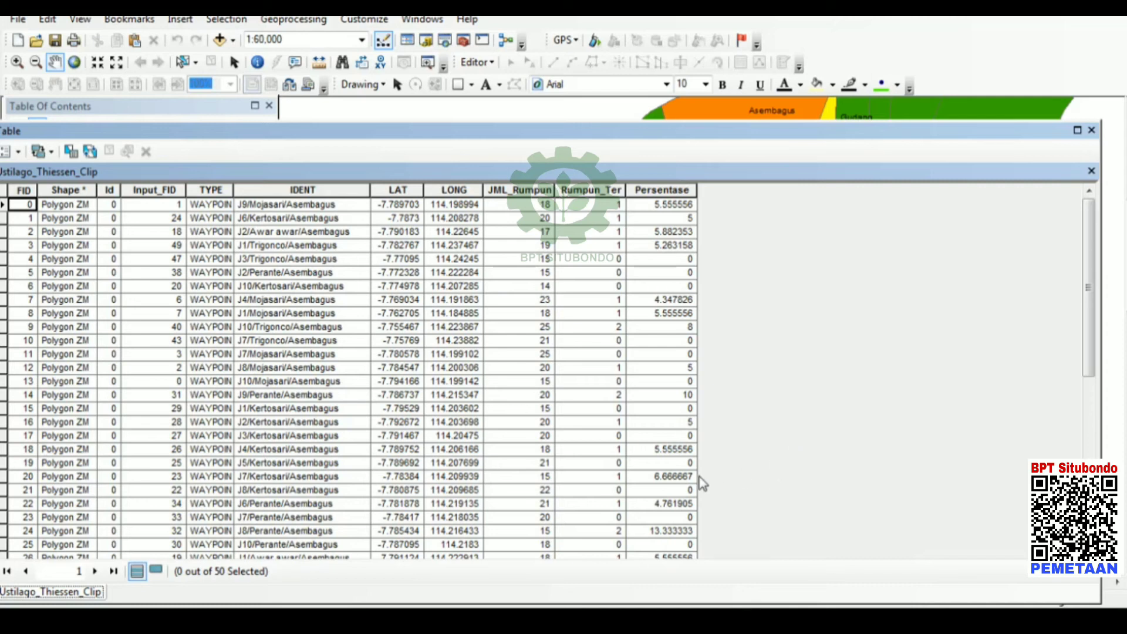
scroll(730, 422, "down", 8)
left_click(1092, 130)
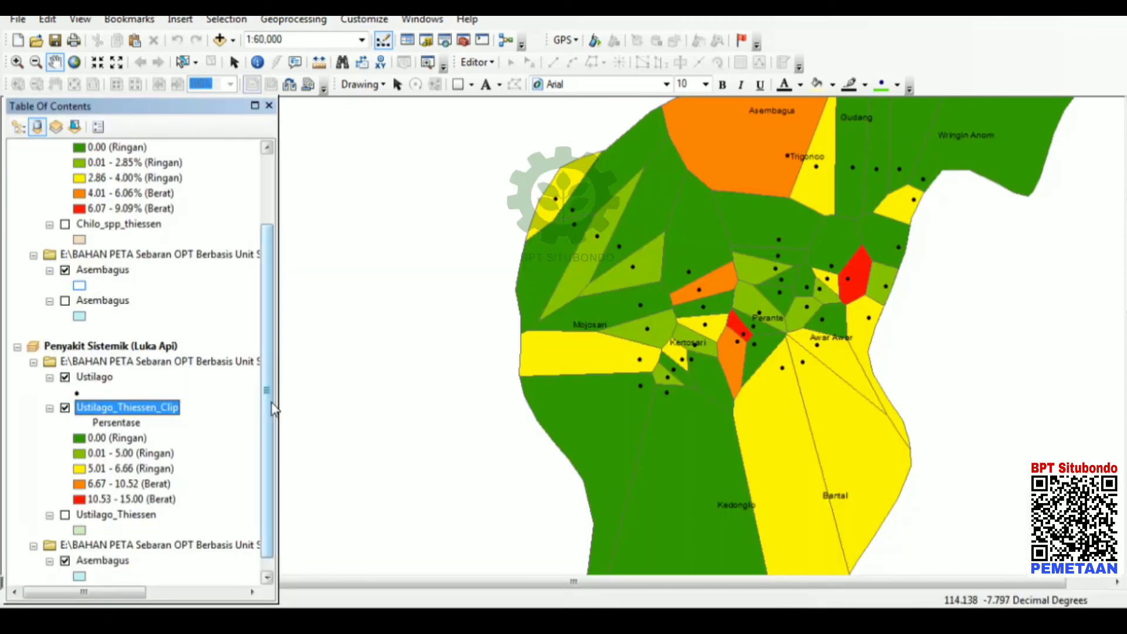
- Copy the outlined, unfilled Asembagus layer into the Penyakit Sistemik (Luka Api) frame and hide that frame's filled Asembagus layer
scroll(274, 430, "down", 1)
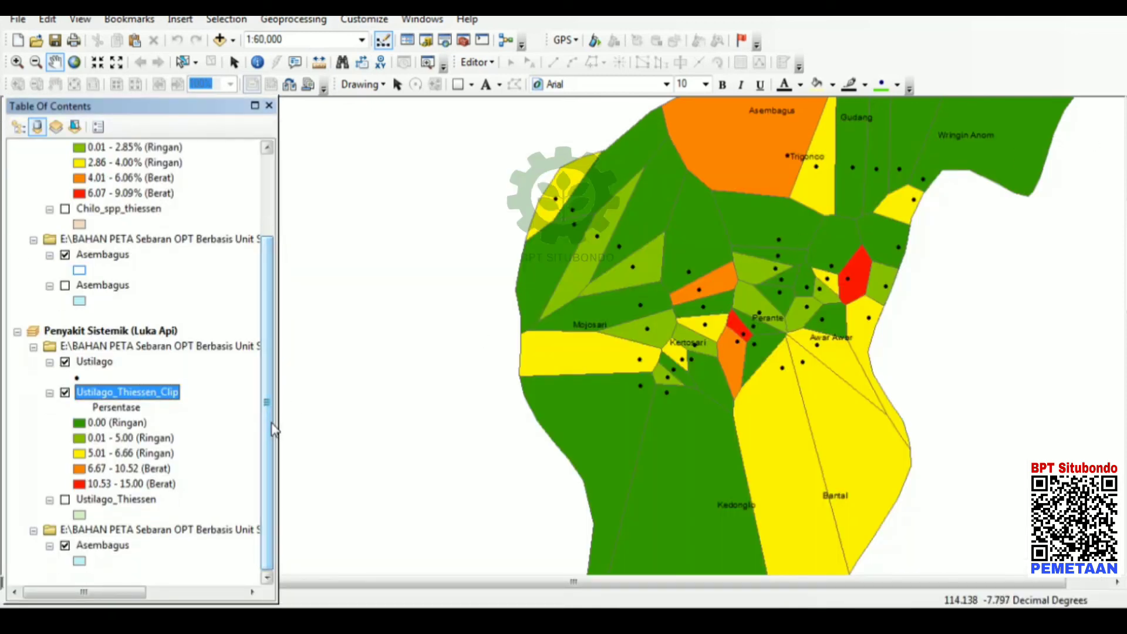
right_click(117, 261)
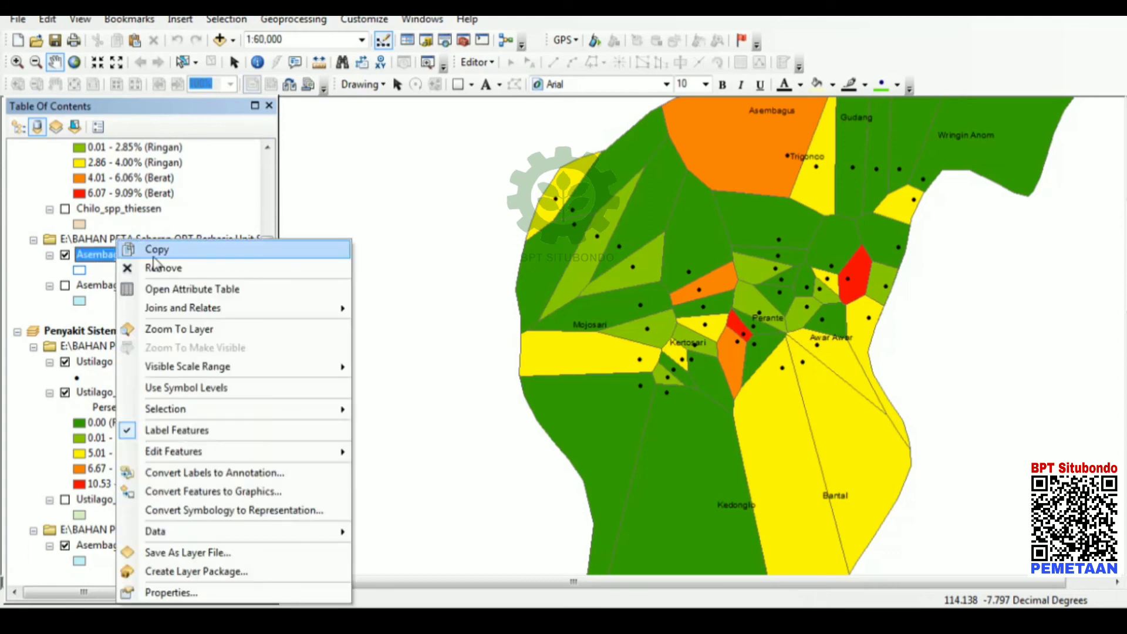
left_click(149, 250)
right_click(125, 335)
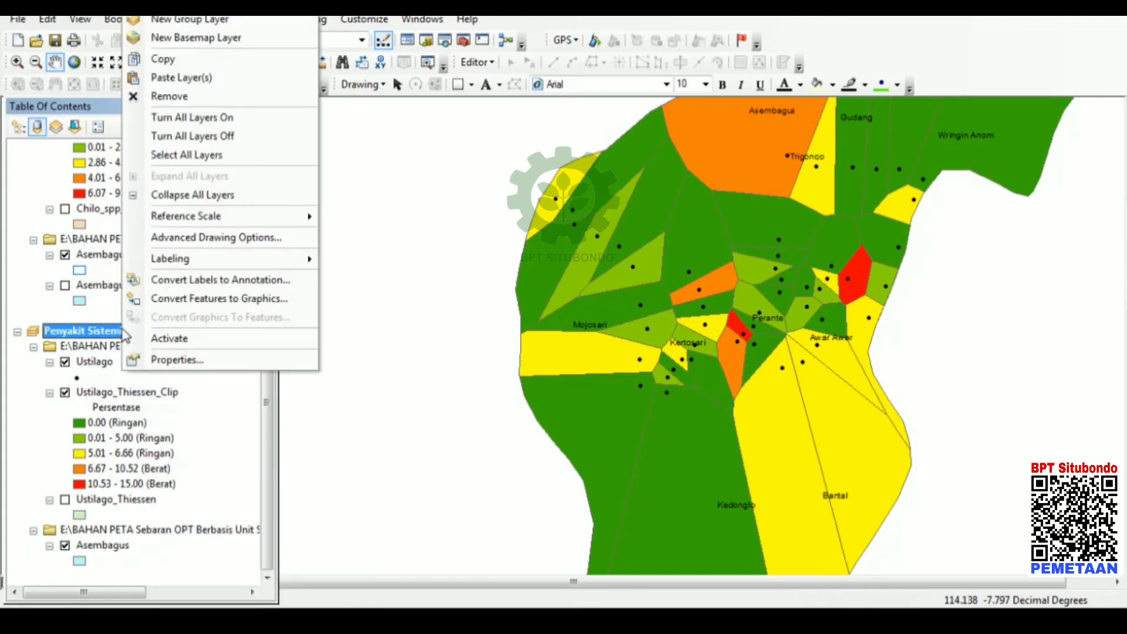
left_click(169, 78)
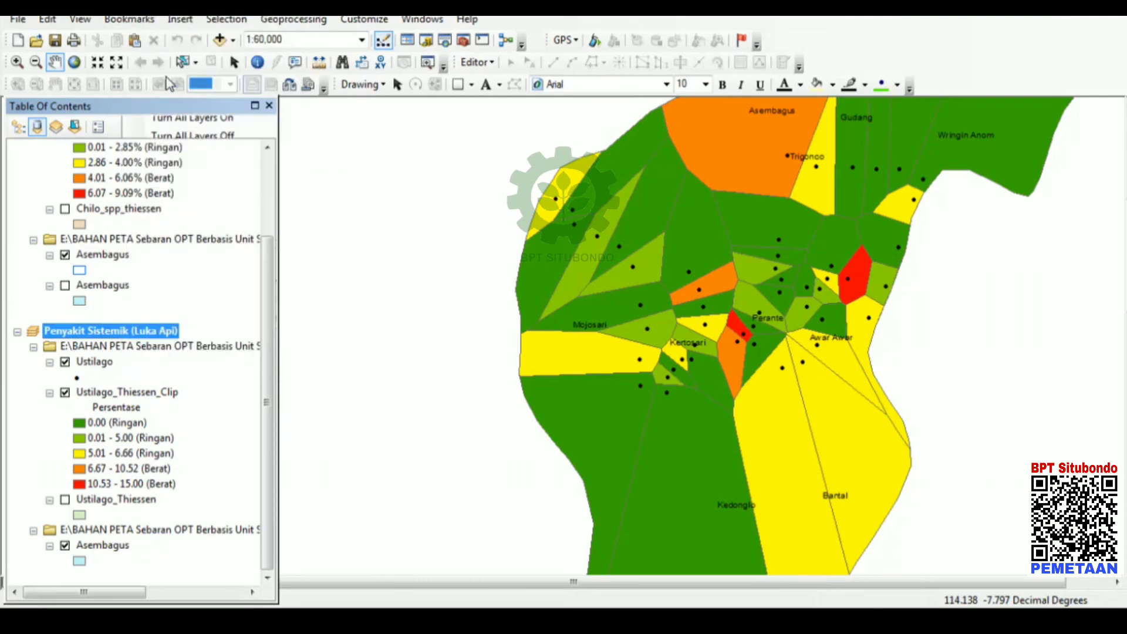
scroll(269, 317, "down", 3)
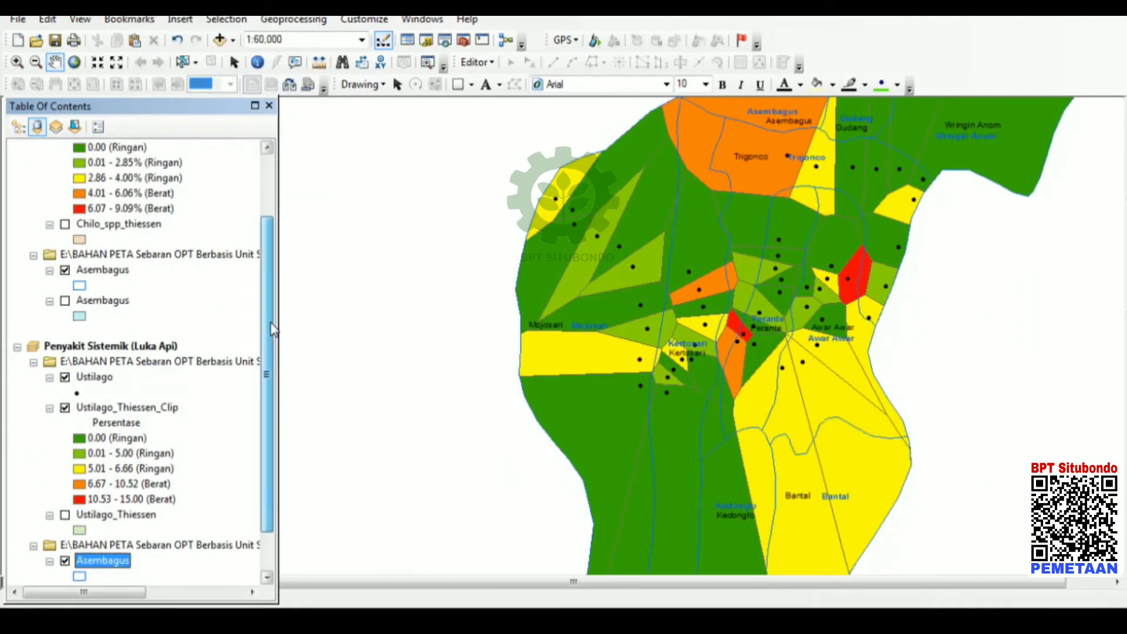
left_click(65, 546)
left_click(65, 545)
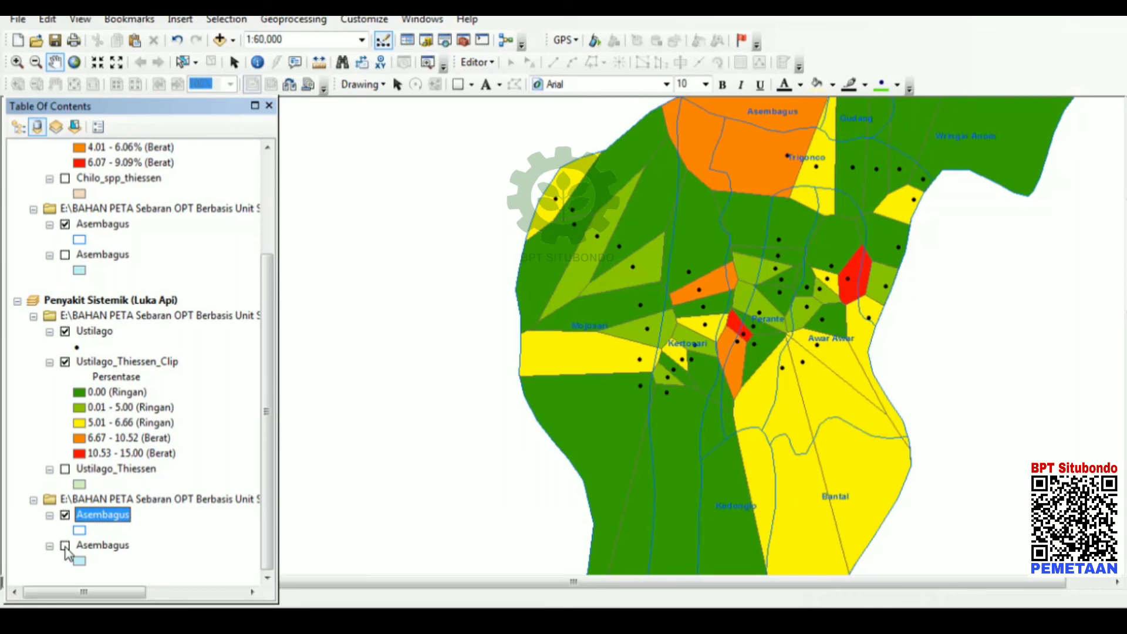
- Set the label font size of the outlined Asembagus layer in the Penyakit Sistemik frame to 10
double_click(97, 518)
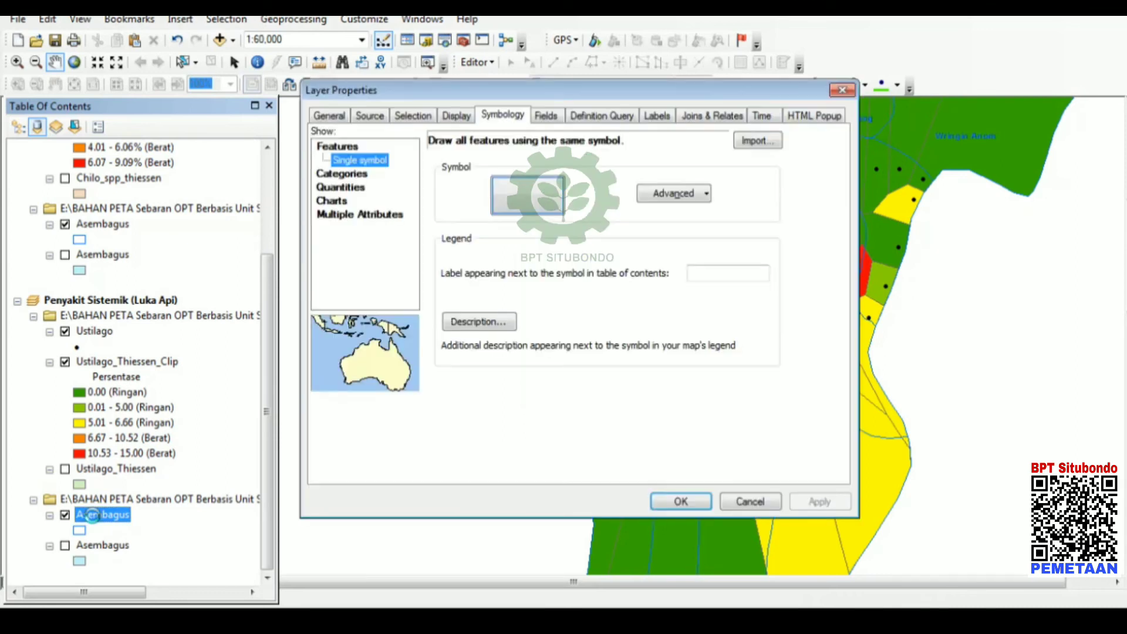
left_click(662, 117)
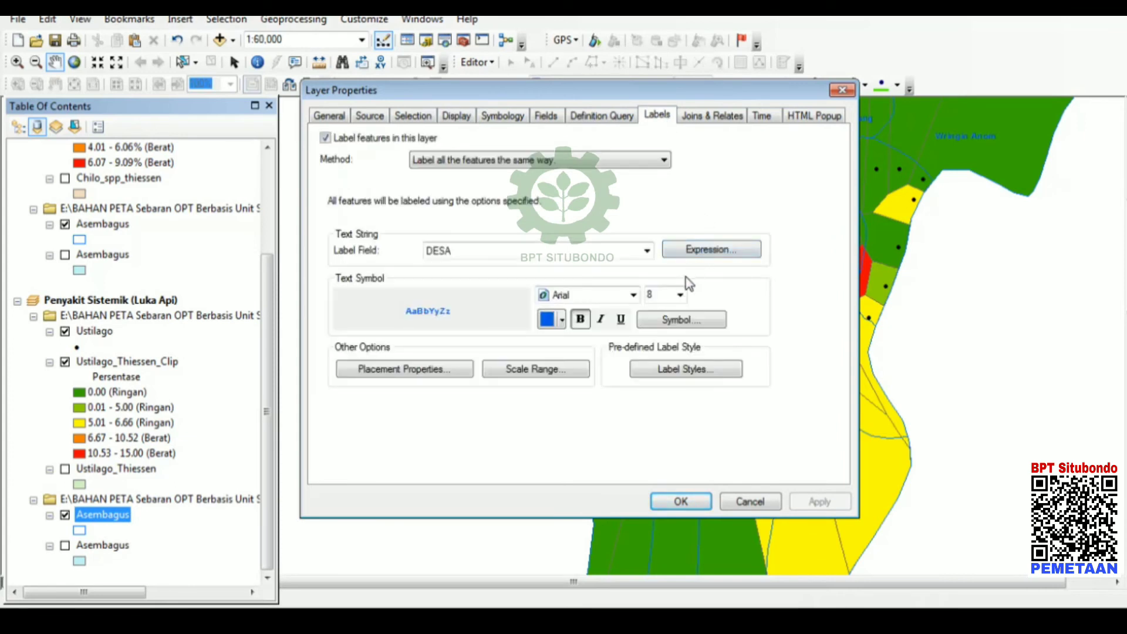
left_click(680, 294)
left_click(653, 328)
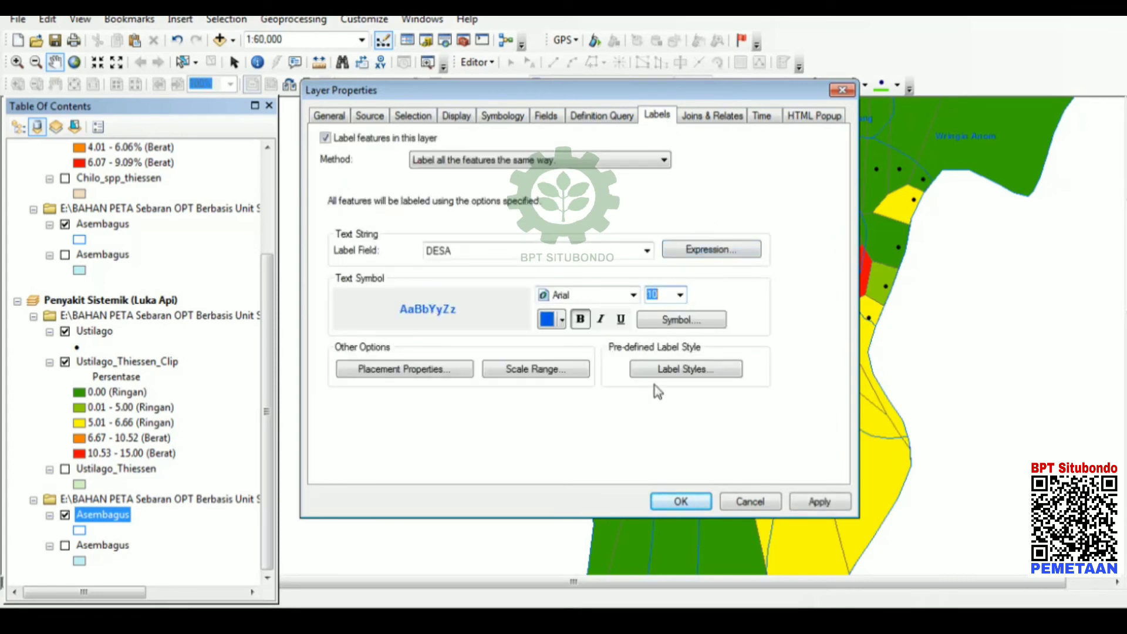
left_click(679, 501)
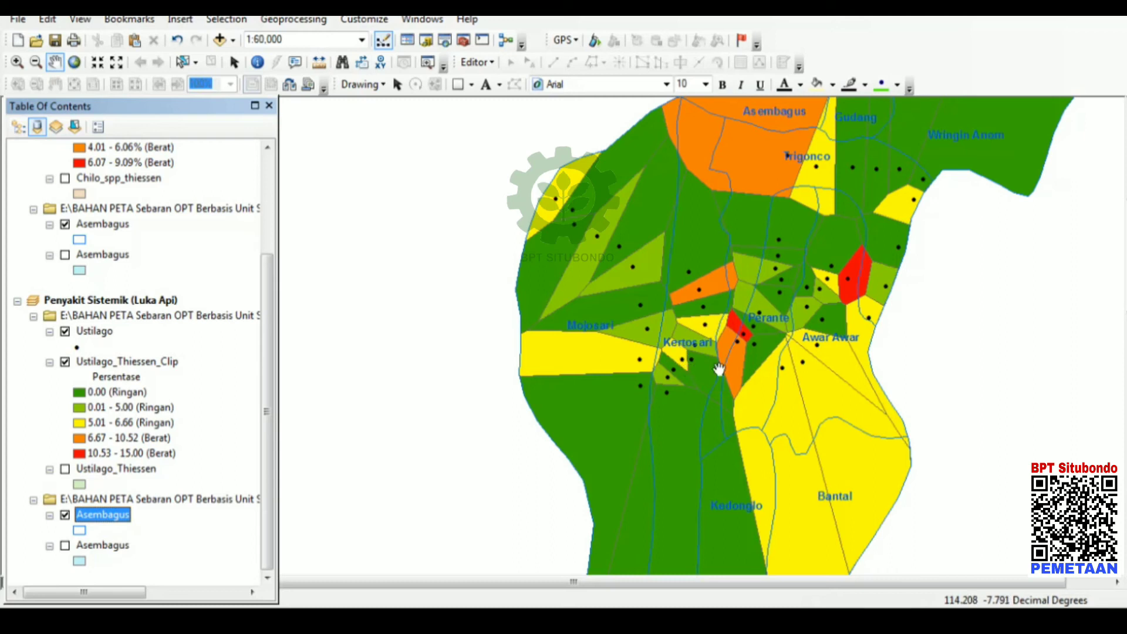
- Switch to the page layout and move the Penyakit Sistemik data frame off the page into the empty space beside it
left_click_drag(788, 155, 784, 217)
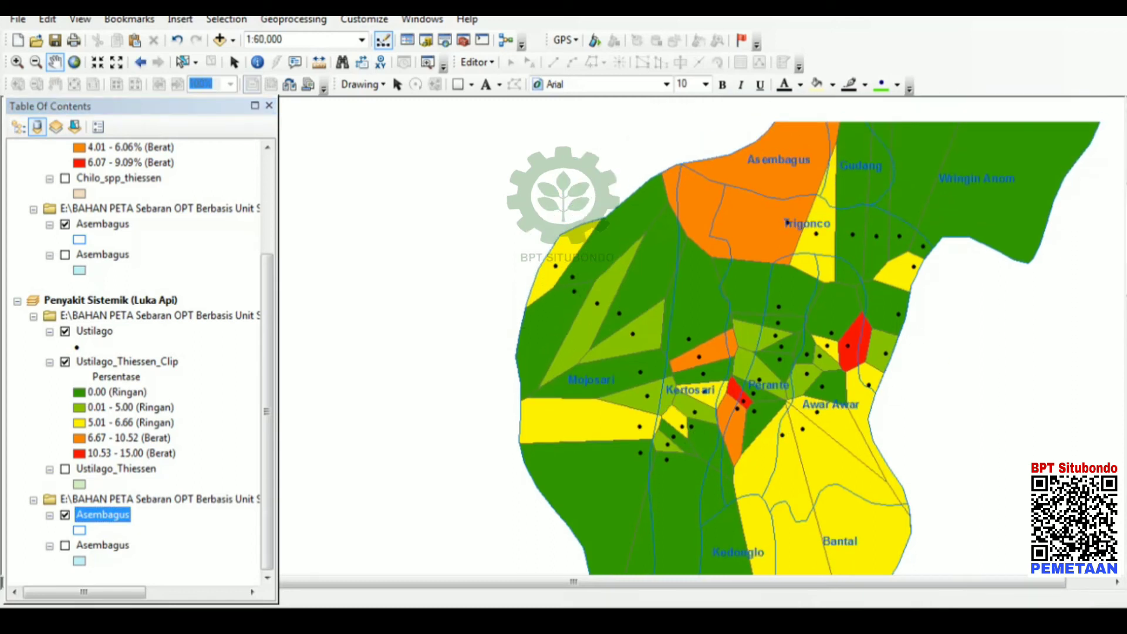
left_click(76, 20)
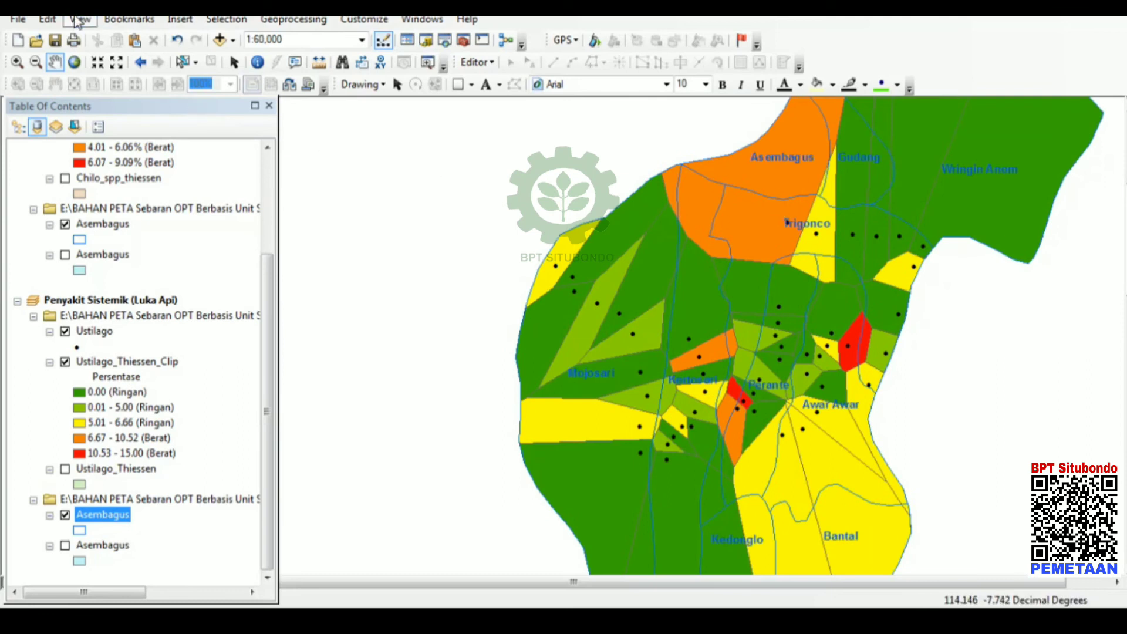
left_click(98, 57)
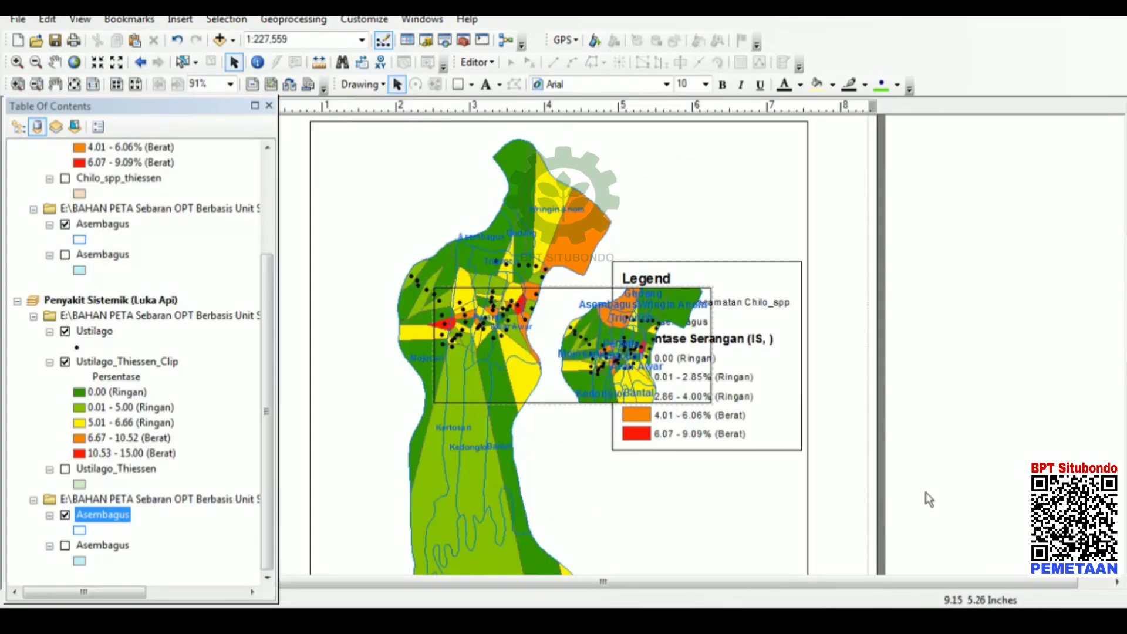
left_click(1116, 583)
left_click(1117, 584)
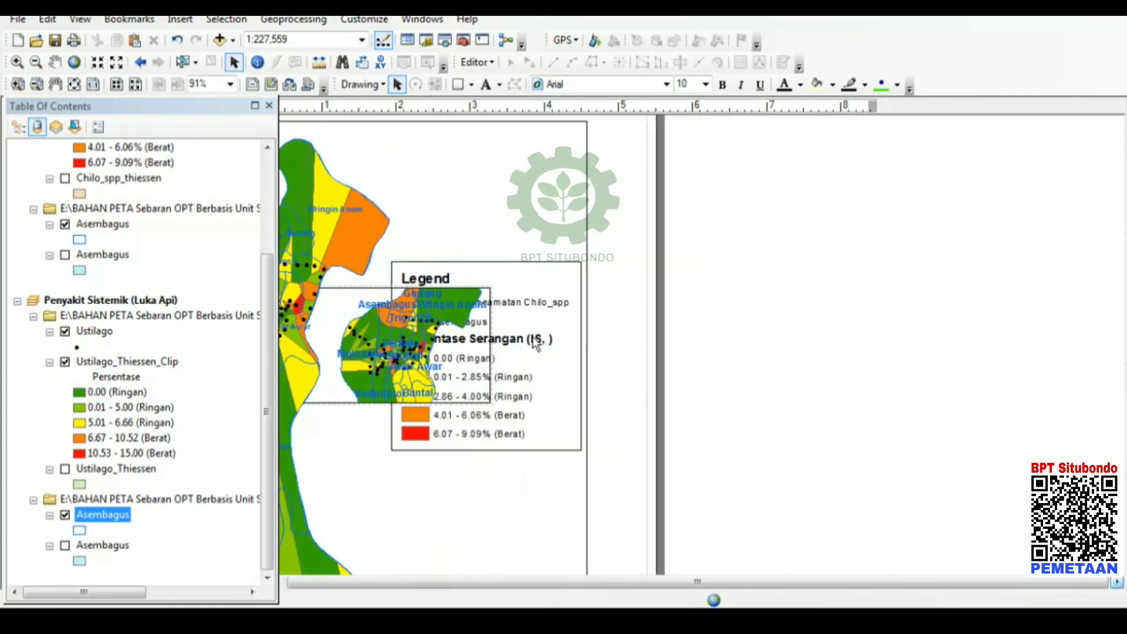
left_click_drag(418, 325, 809, 207)
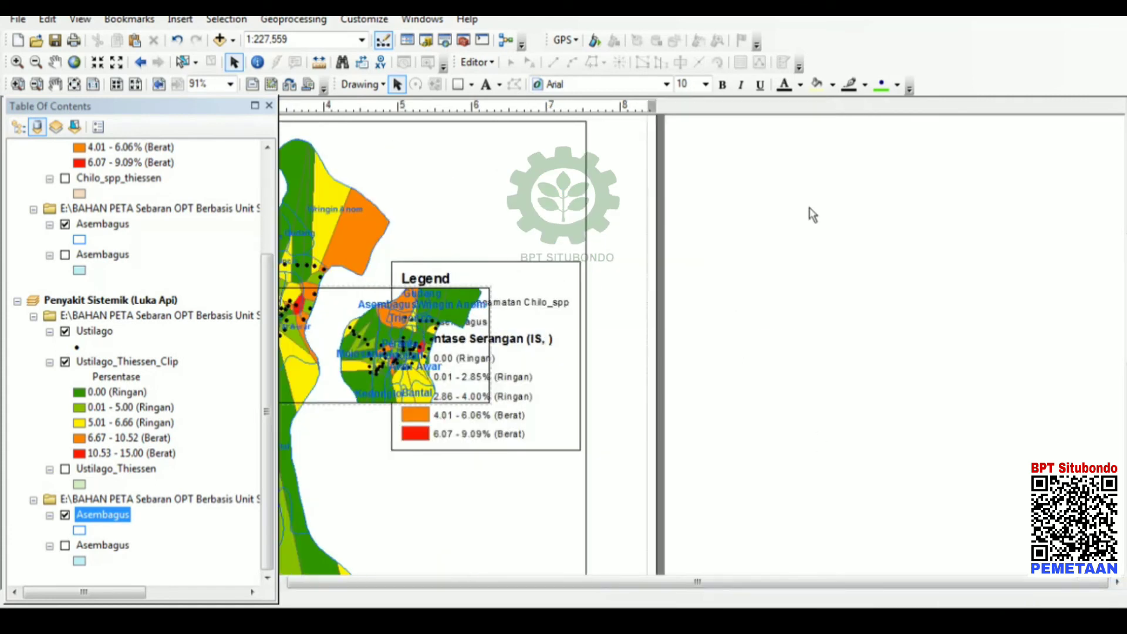
left_click(397, 327)
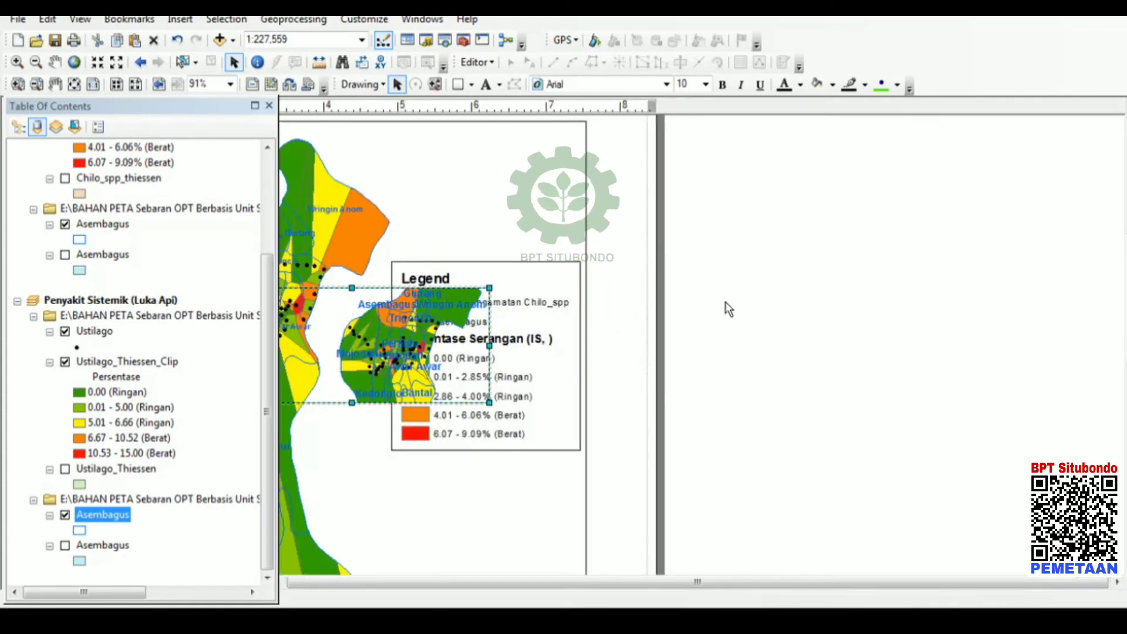
left_click_drag(728, 310, 890, 234)
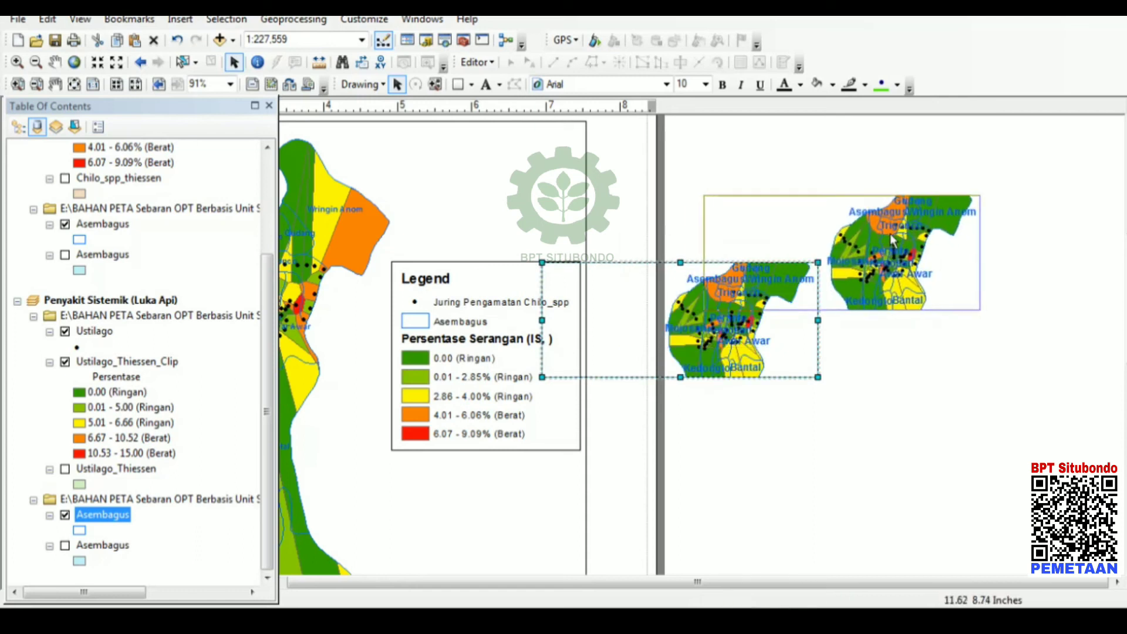
- Resize the Penyakit Sistemik data frame to roughly the height and width of the map frame on the page
left_click(1066, 581)
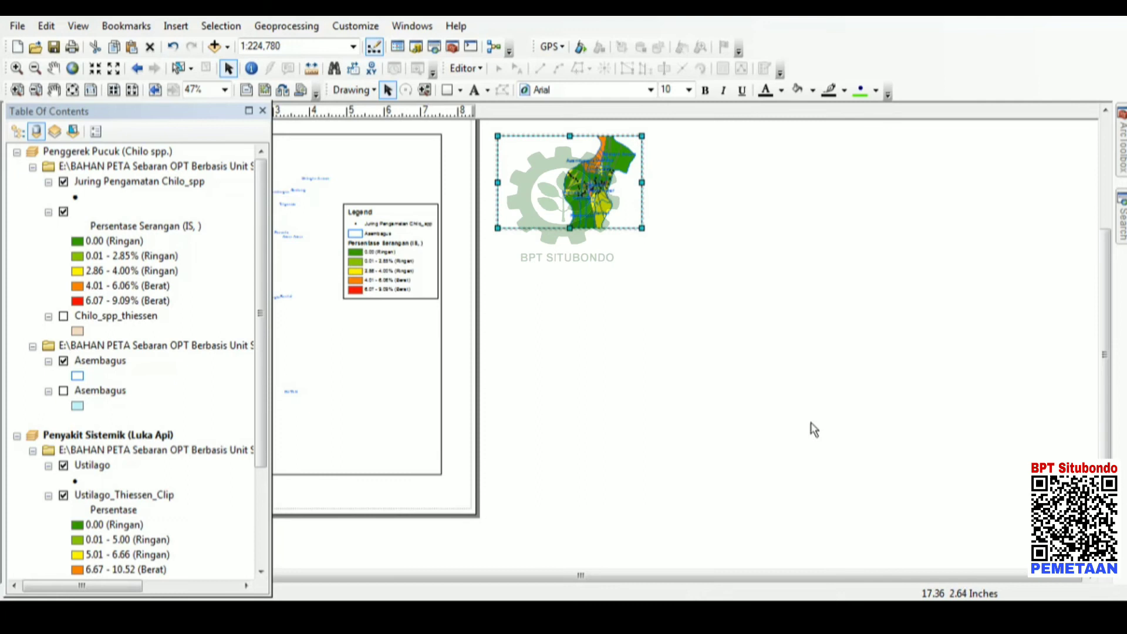
left_click_drag(814, 429, 821, 478)
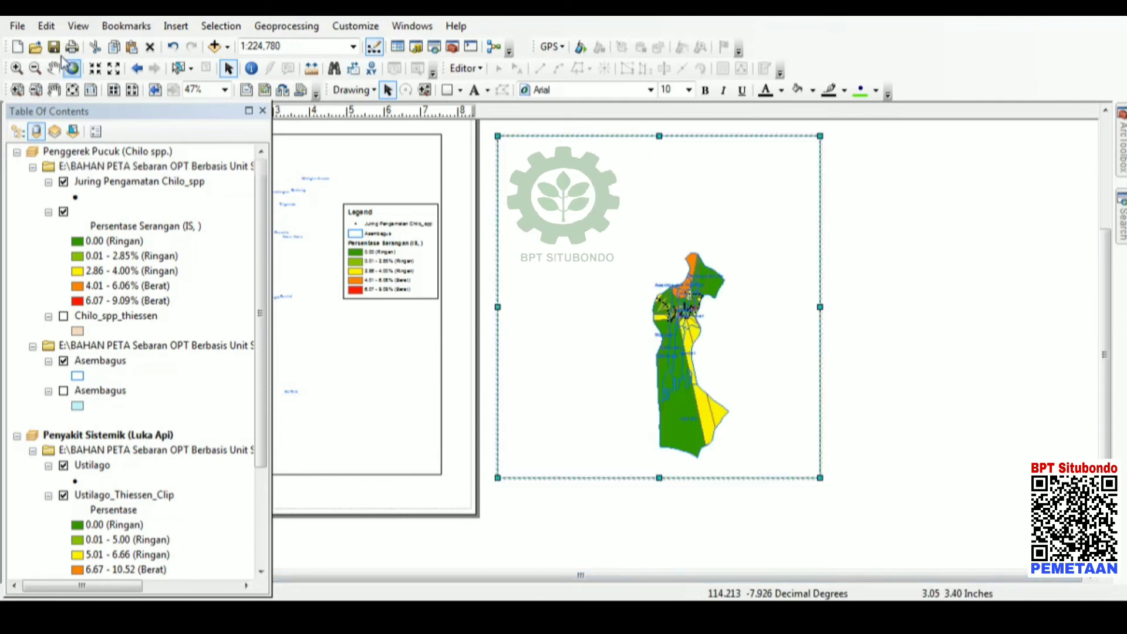
left_click(53, 89)
left_click_drag(461, 554, 589, 548)
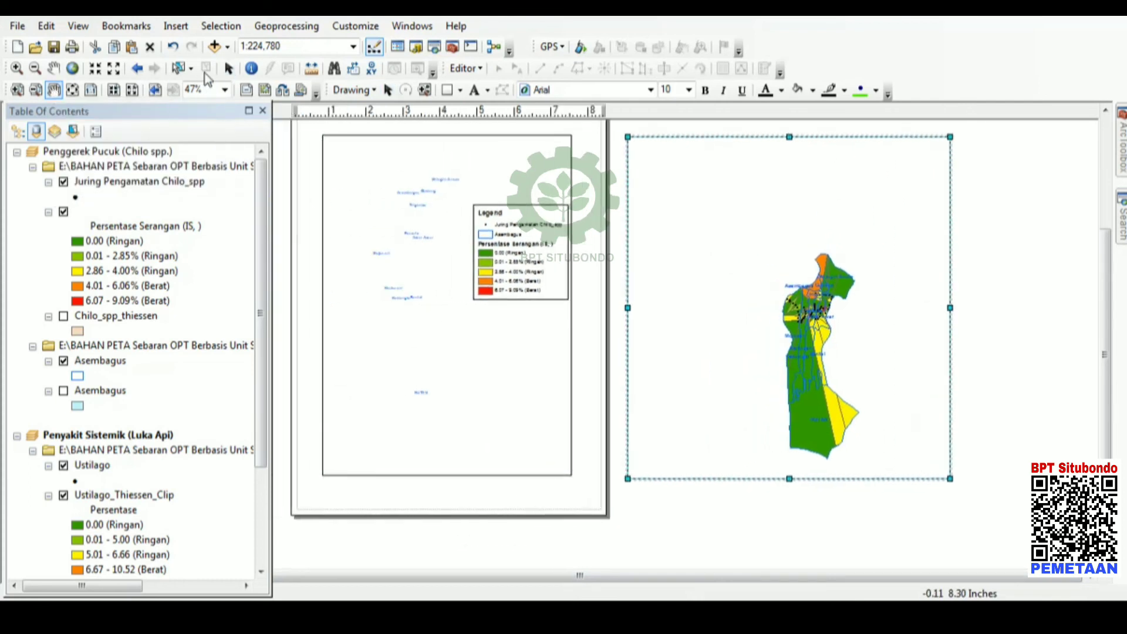
left_click(229, 68)
left_click_drag(950, 307, 896, 310)
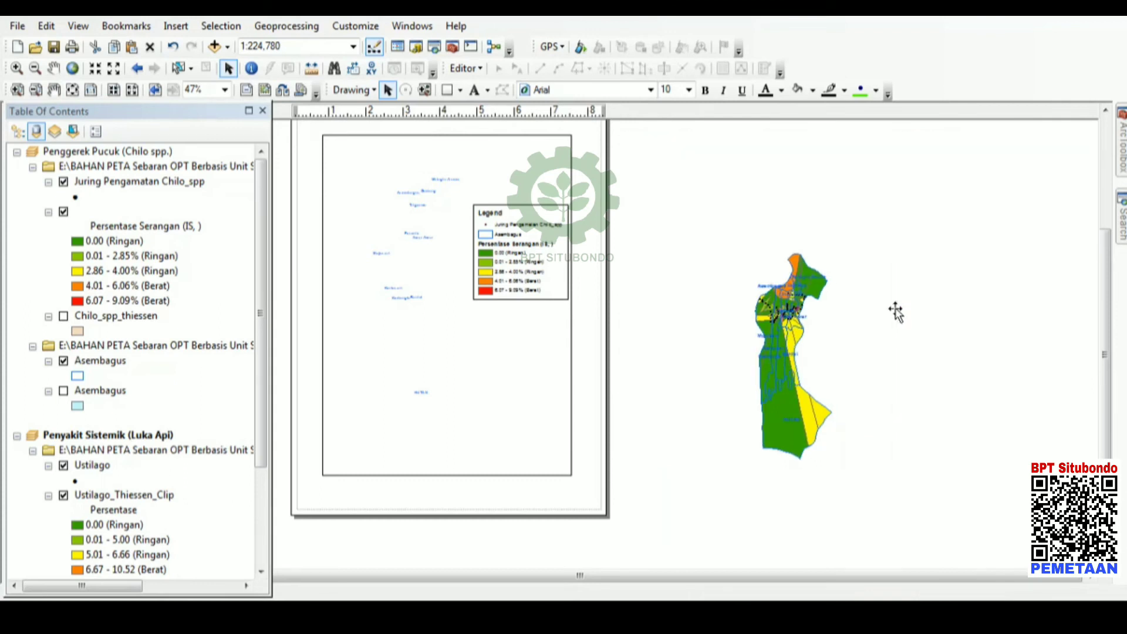
- Enlarge the Ustilago map to a scale of 1:150,000 and position it so the whole area fits inside its data frame
left_click(54, 68)
left_click_drag(768, 330, 727, 252)
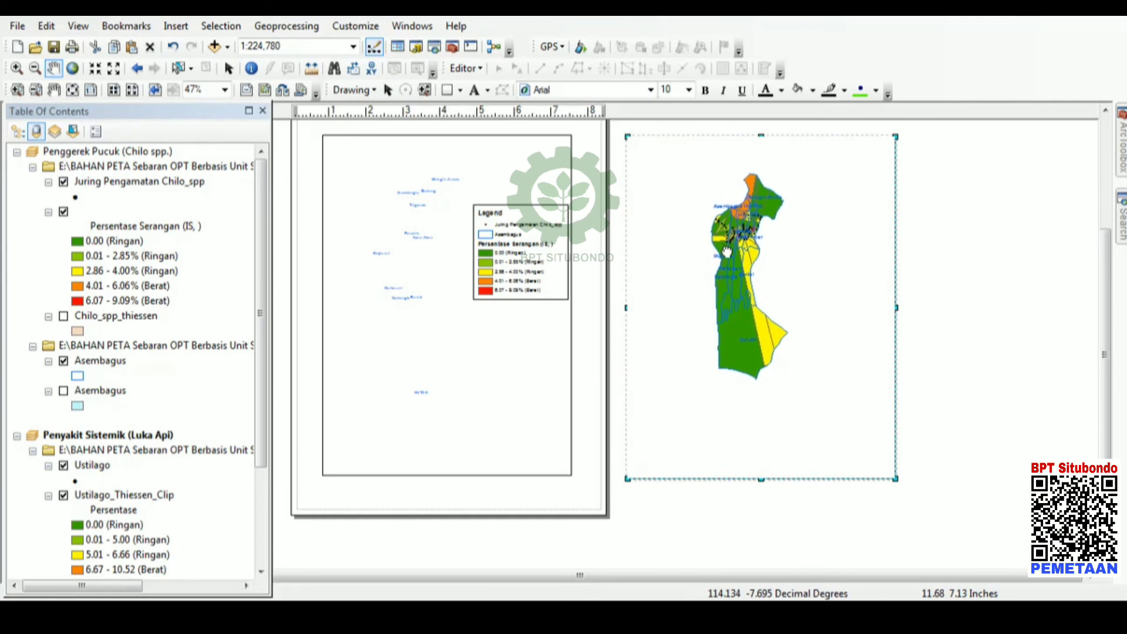
left_click(17, 69)
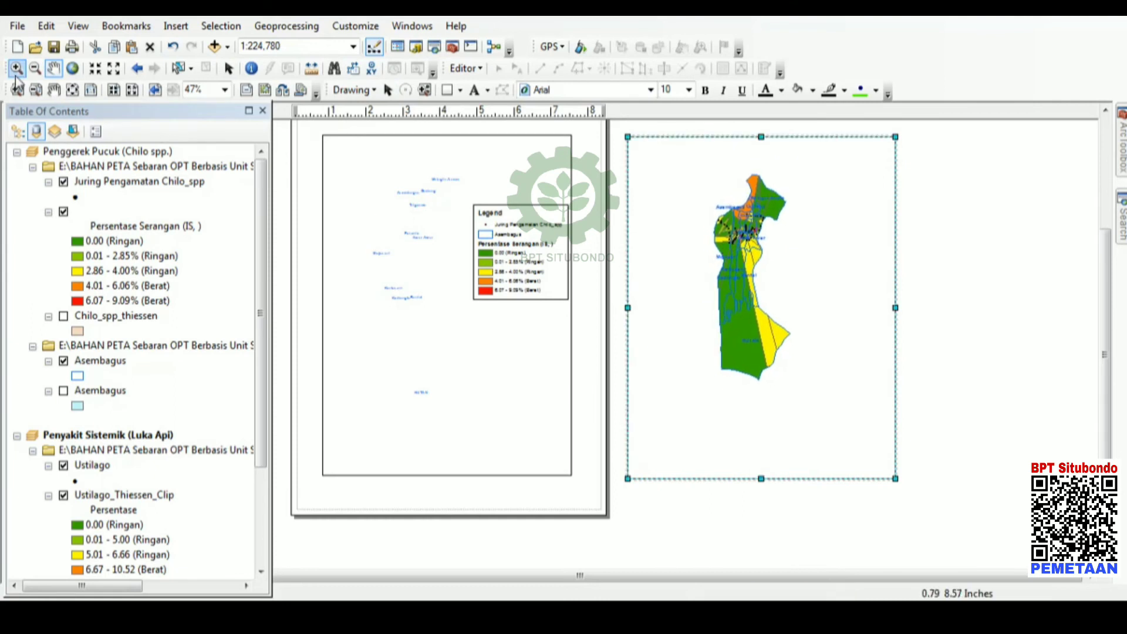
left_click(722, 327)
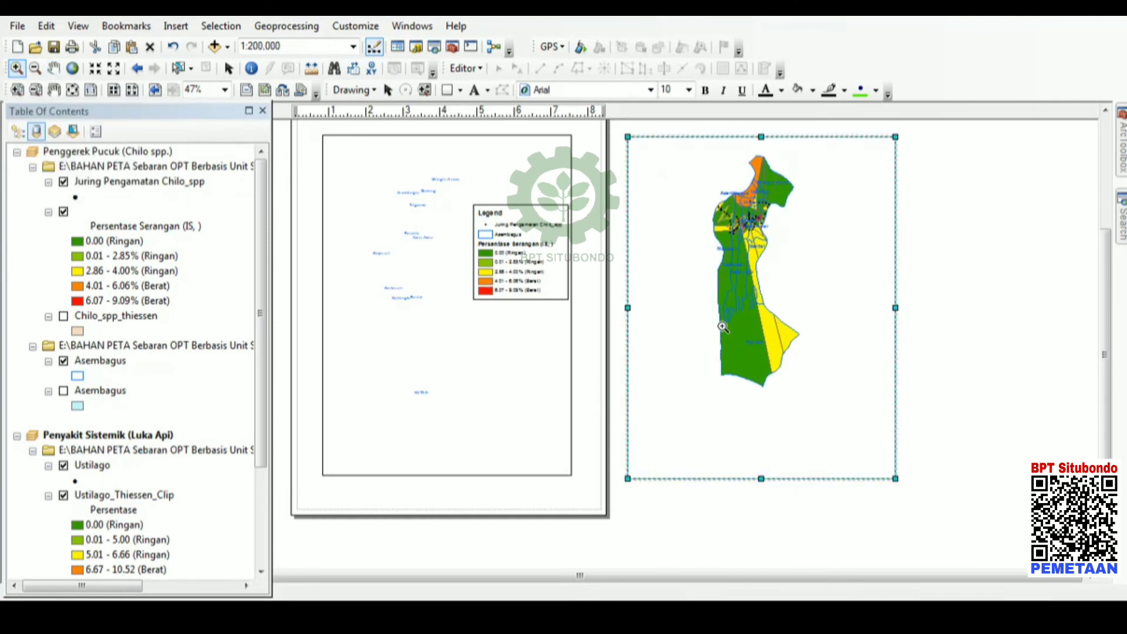
left_click(54, 68)
left_click_drag(736, 225, 715, 278)
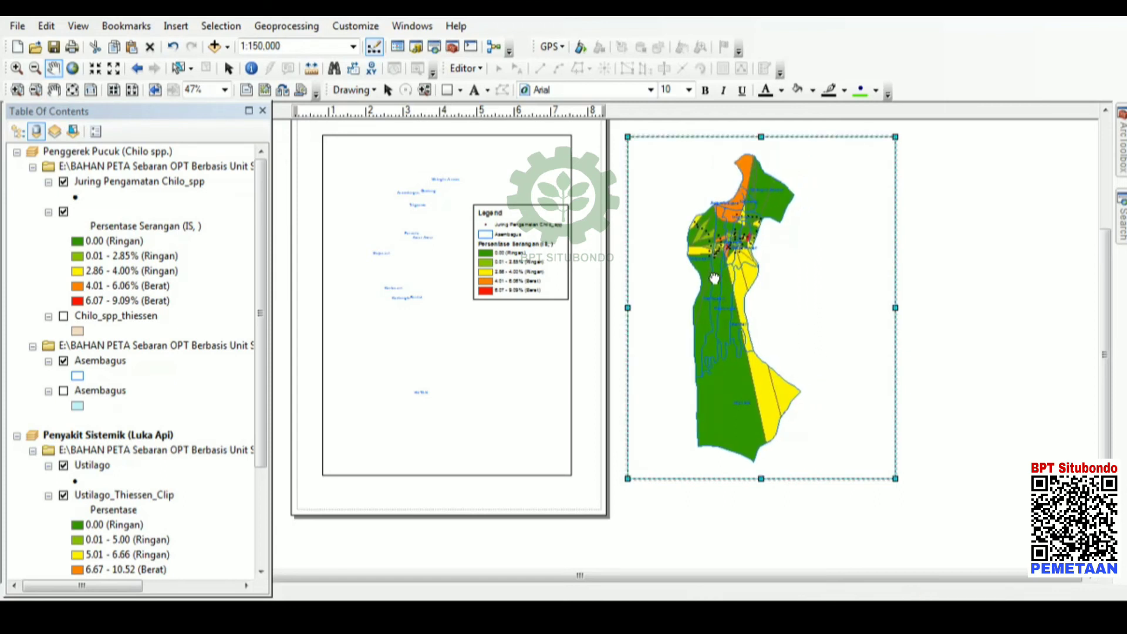
- Insert a line-bordered legend for Ustilago, Asembagus and Ustilago_Thiessen_Clip, and place it beside the map inside the Penyakit Sistemik data frame
left_click(175, 26)
left_click(206, 144)
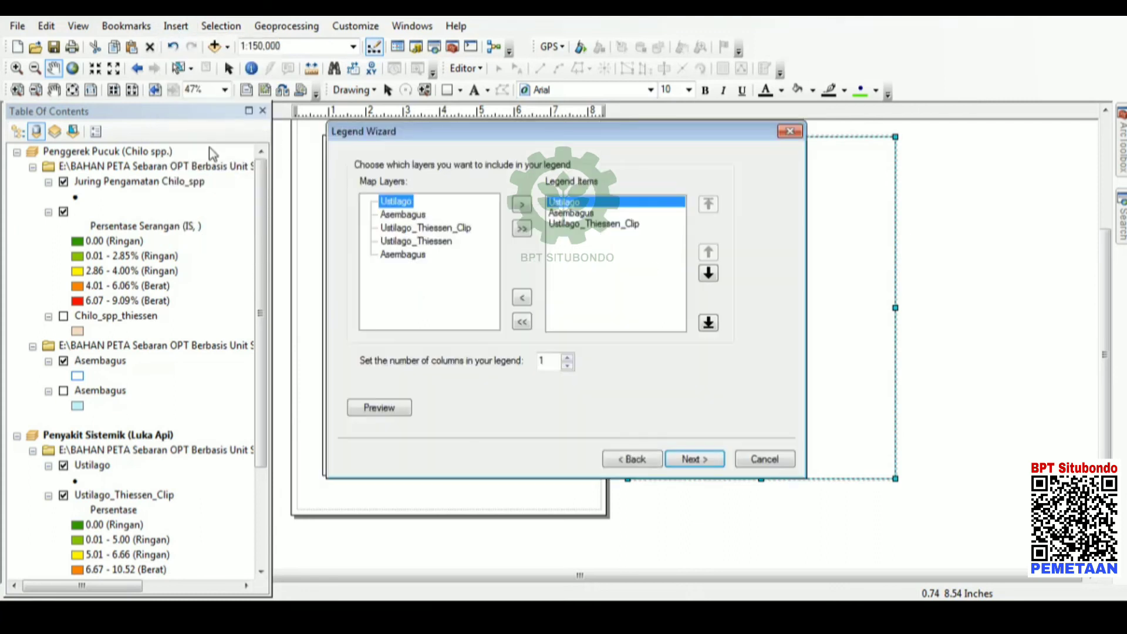
left_click(696, 461)
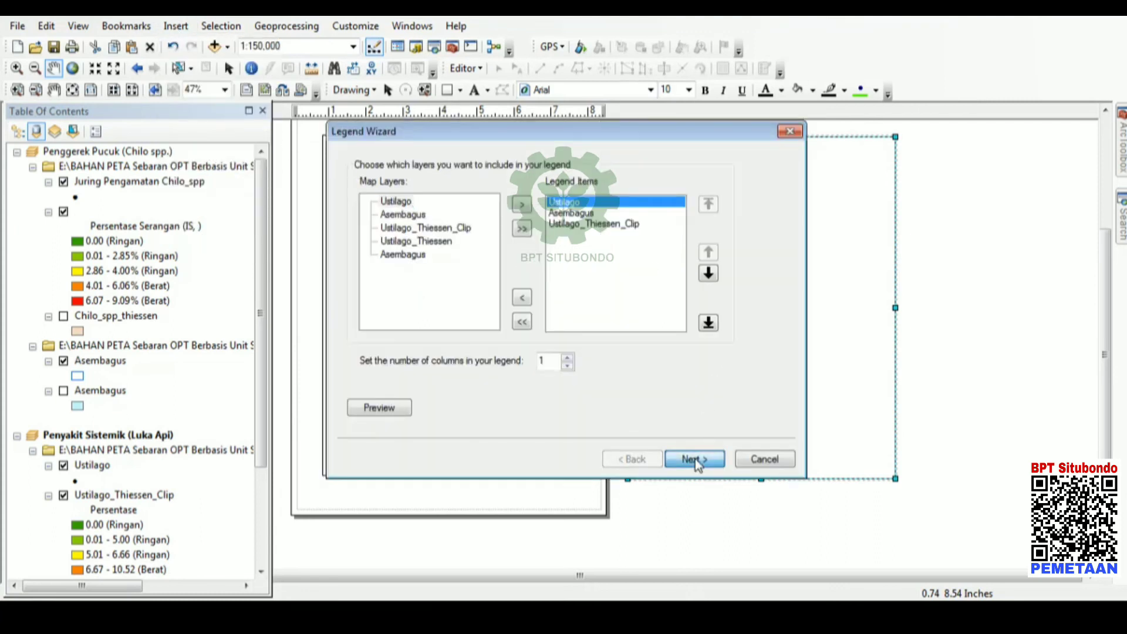
left_click(696, 460)
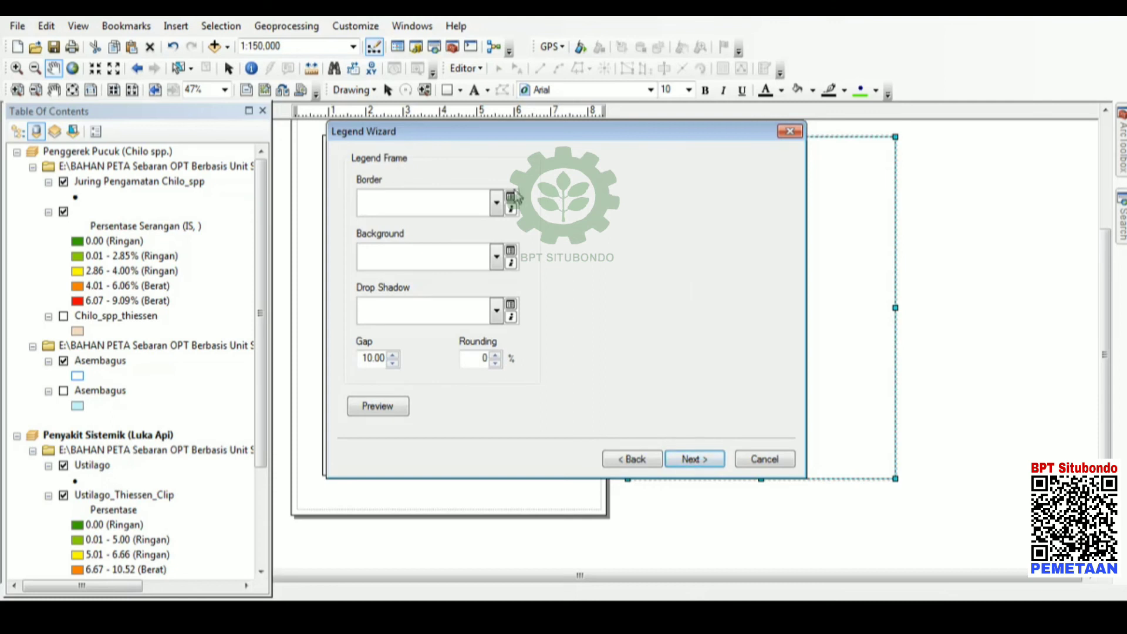
left_click(497, 205)
left_click(446, 253)
left_click(446, 254)
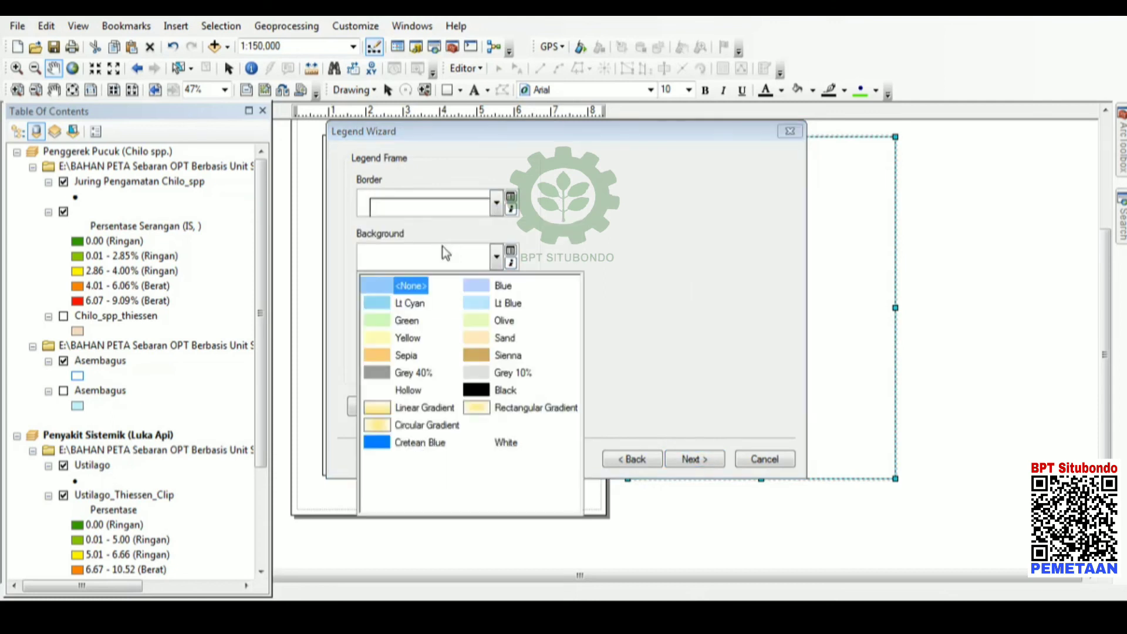
left_click(695, 460)
left_click(696, 460)
left_click(696, 460)
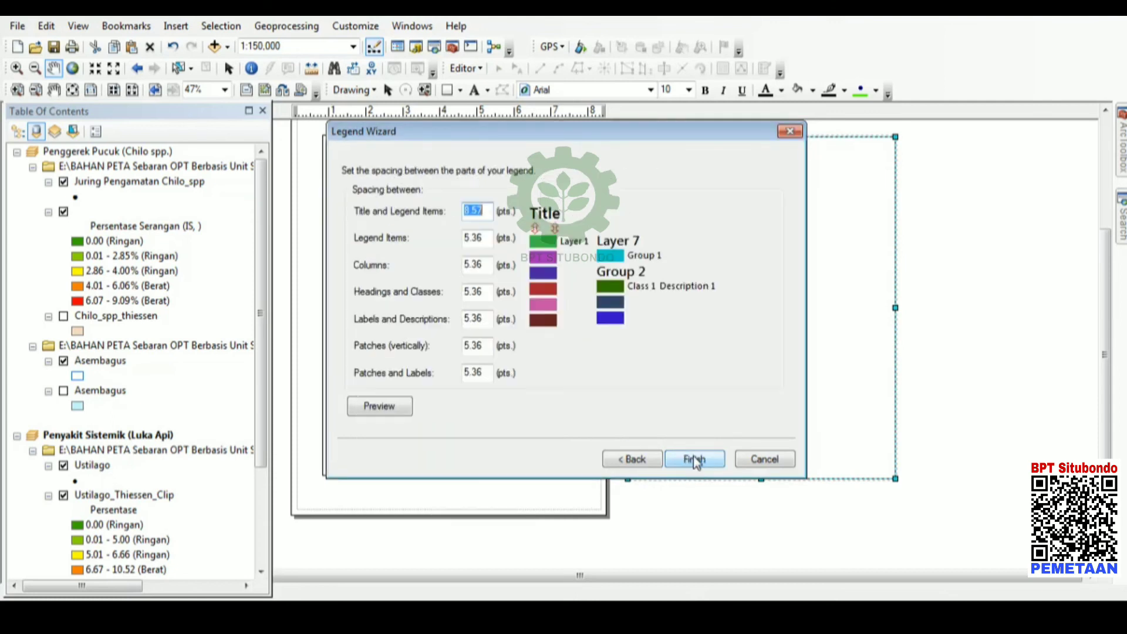
left_click(695, 460)
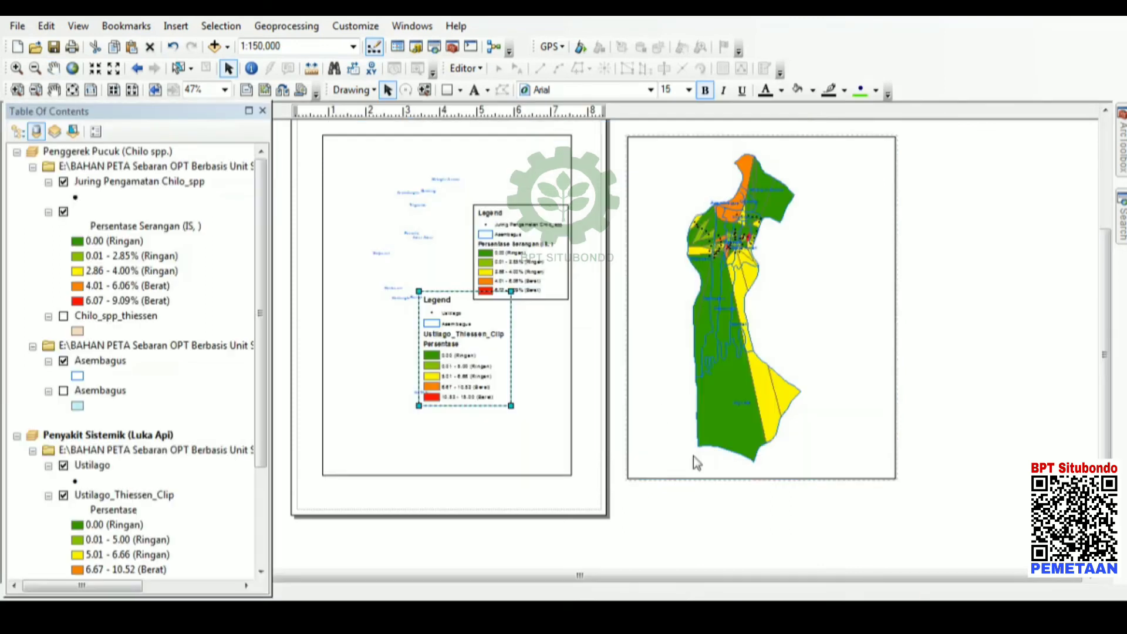
mouse_move(480, 337)
left_mouse_down()
mouse_move(725, 285)
mouse_move(840, 282)
mouse_move(830, 276)
left_mouse_up()
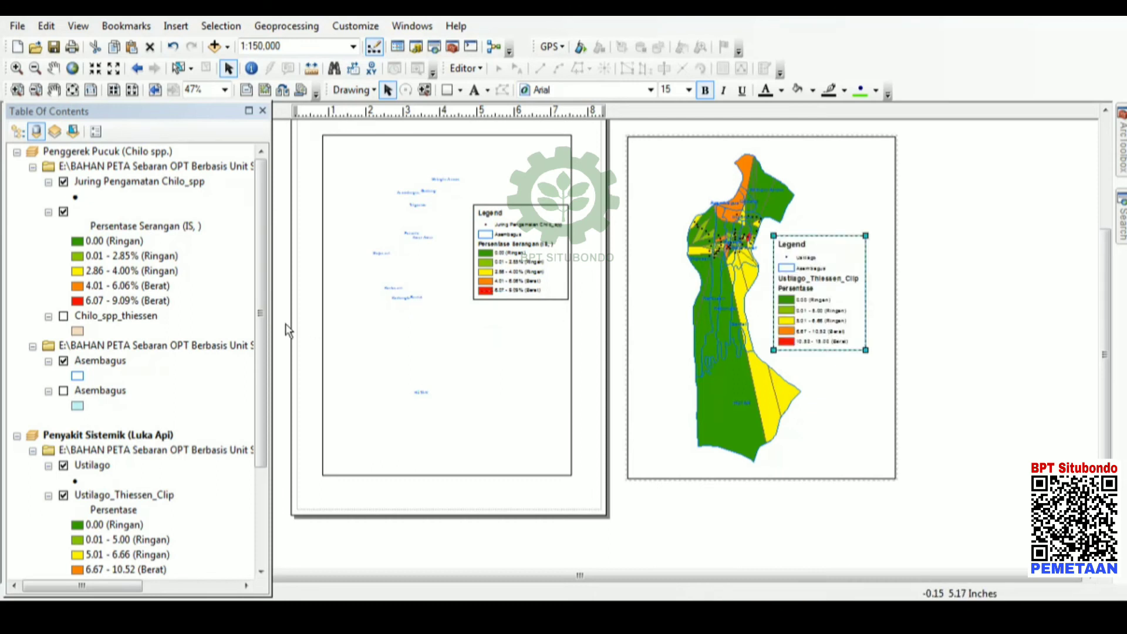
- Clear the name of the Ustilago_Thiessen_Clip layer so its entry in the legend has no layer title
left_click(267, 326)
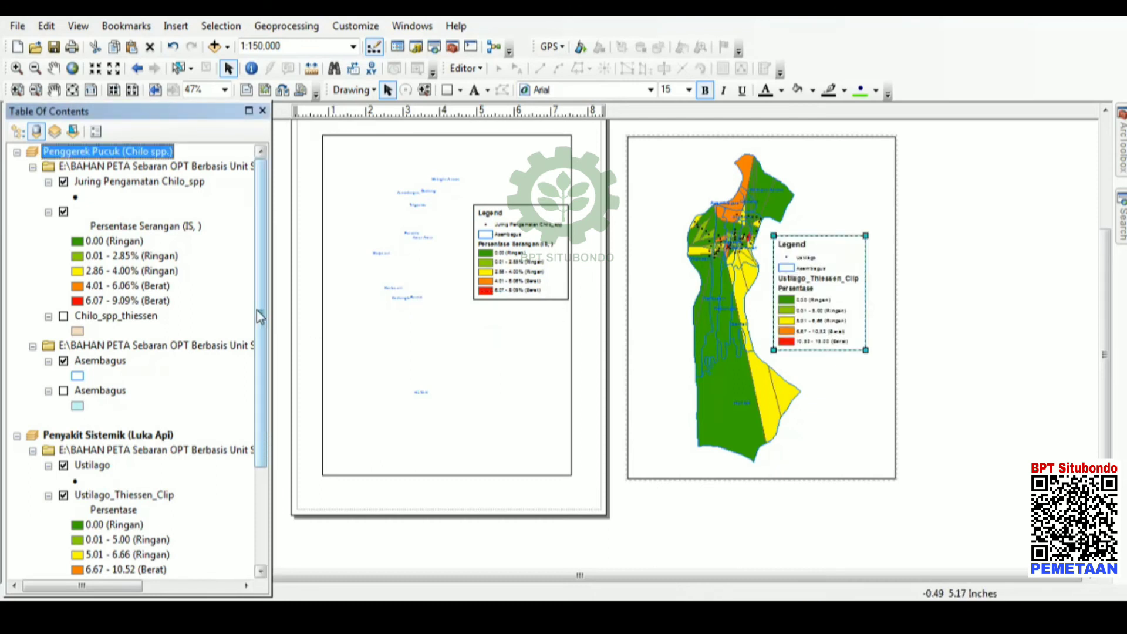
left_click_drag(260, 317, 277, 411)
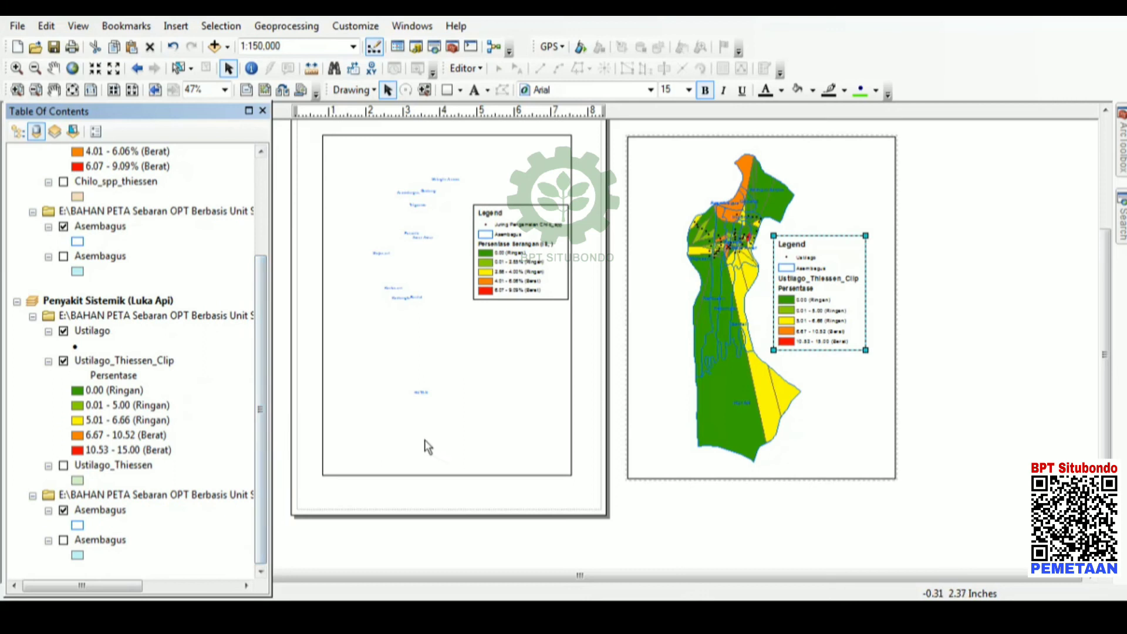
left_click(17, 89)
left_click(411, 562)
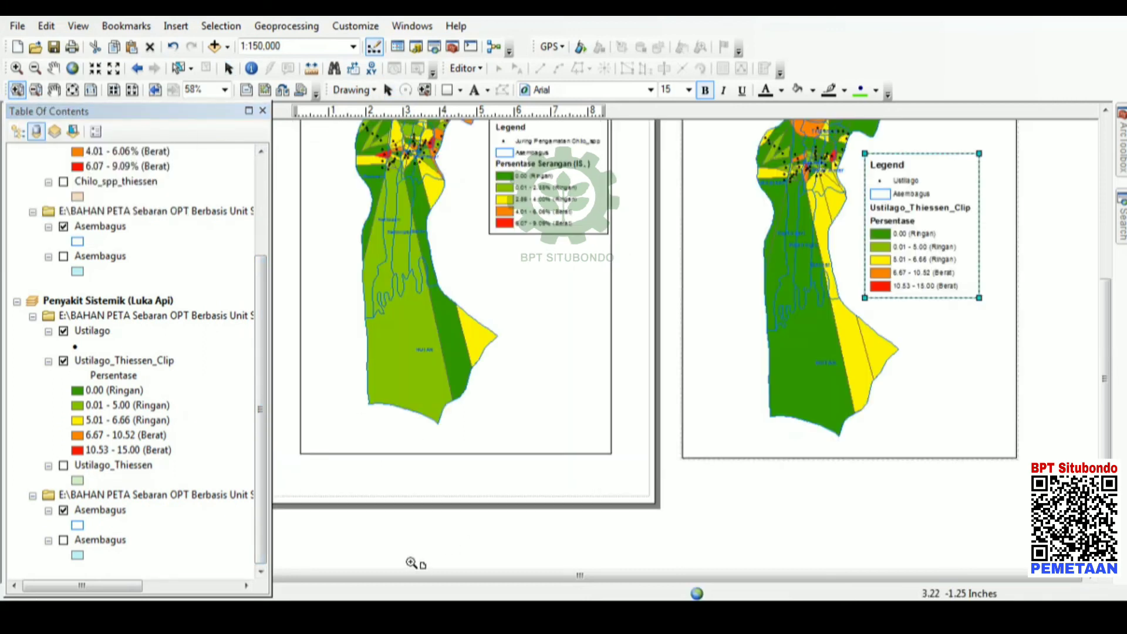
left_click(411, 562)
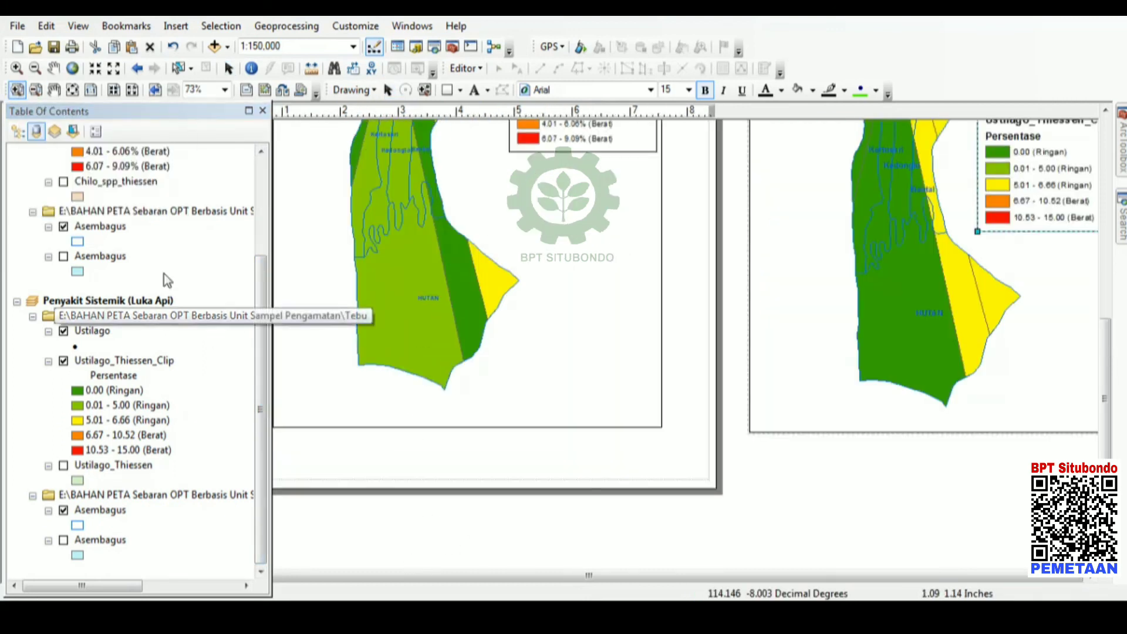
left_click(53, 91)
left_click_drag(628, 544, 461, 558)
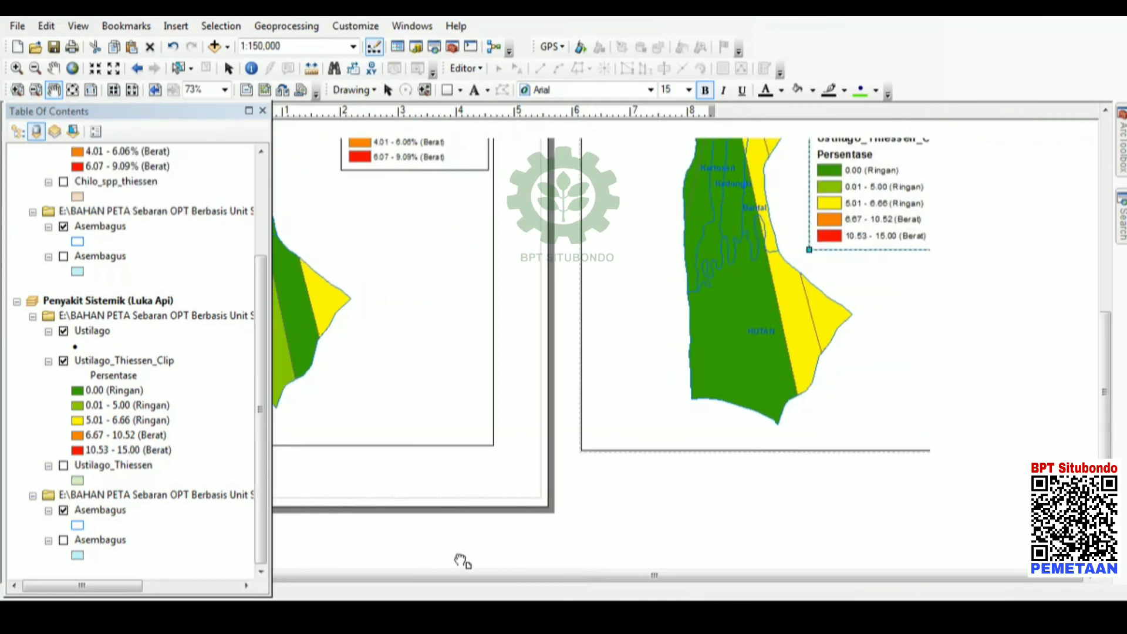
left_click_drag(594, 538, 428, 566)
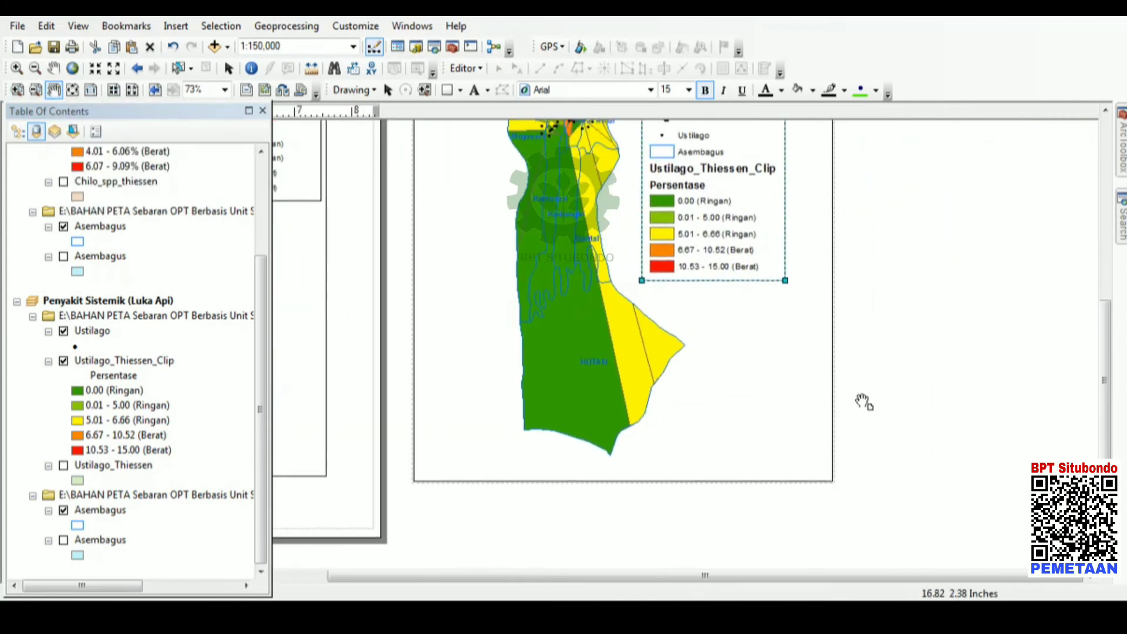
left_click_drag(875, 330, 817, 393)
left_click_drag(856, 270, 833, 342)
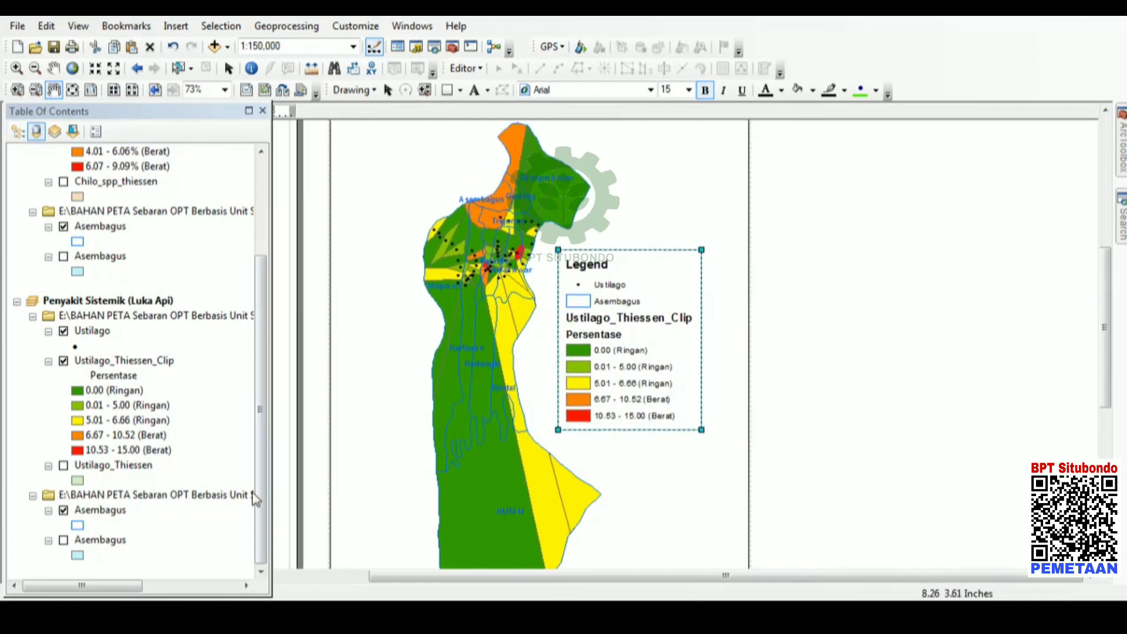
left_click(133, 361)
left_click(134, 362)
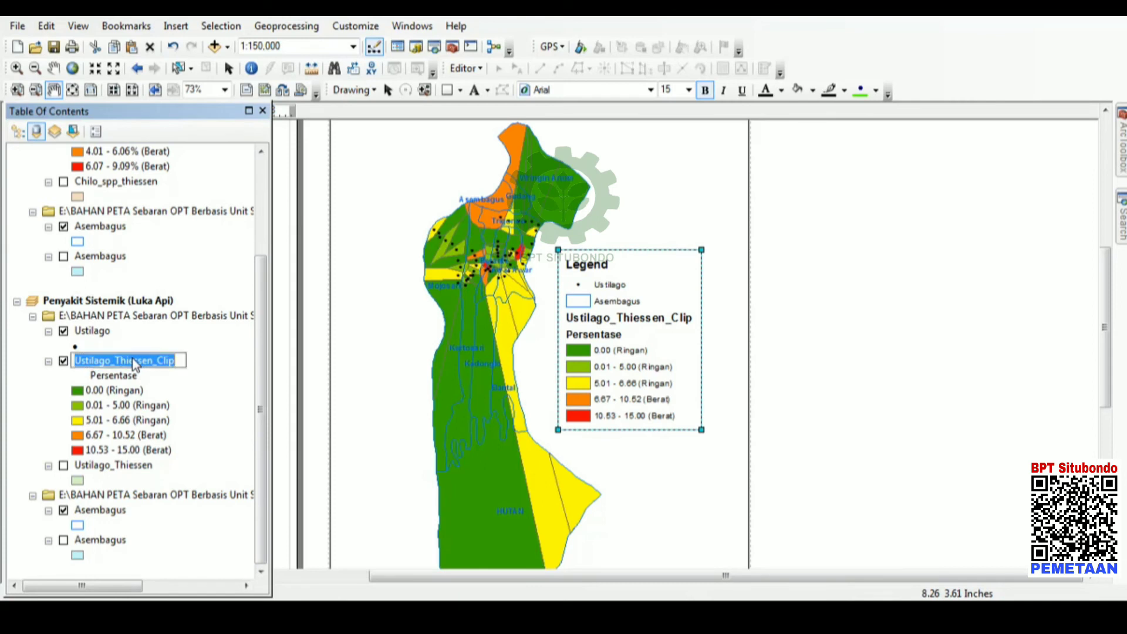
key("BackSpace")
key("Return")
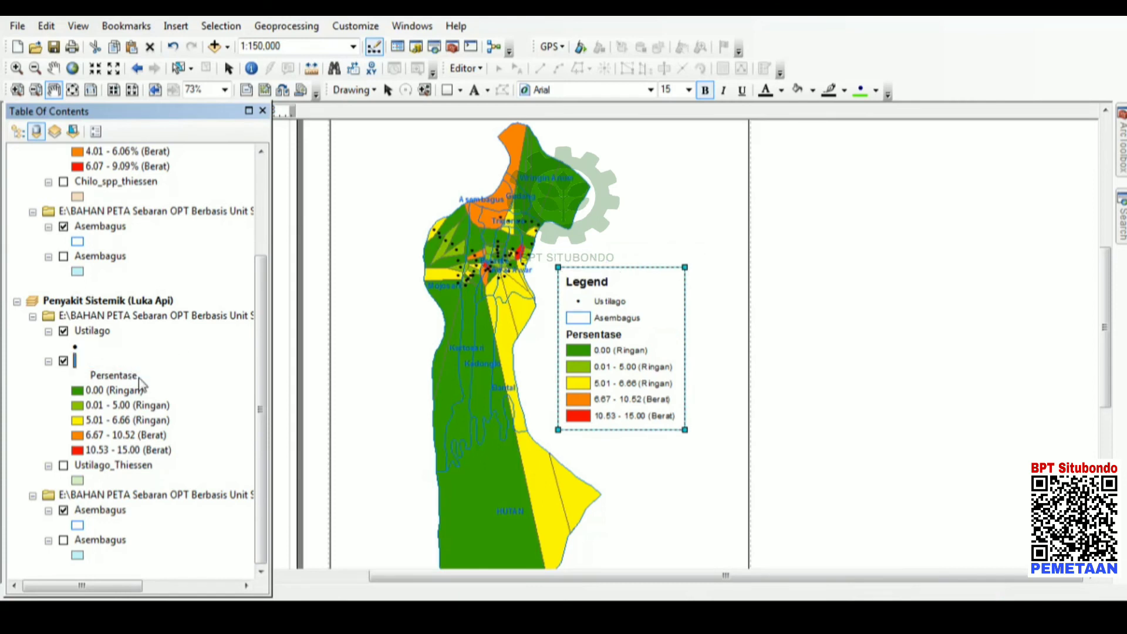
- Rename the Persentase heading of the classified Ustilago layer as Persentase Serangan (%)
left_click(132, 379)
left_click(140, 379)
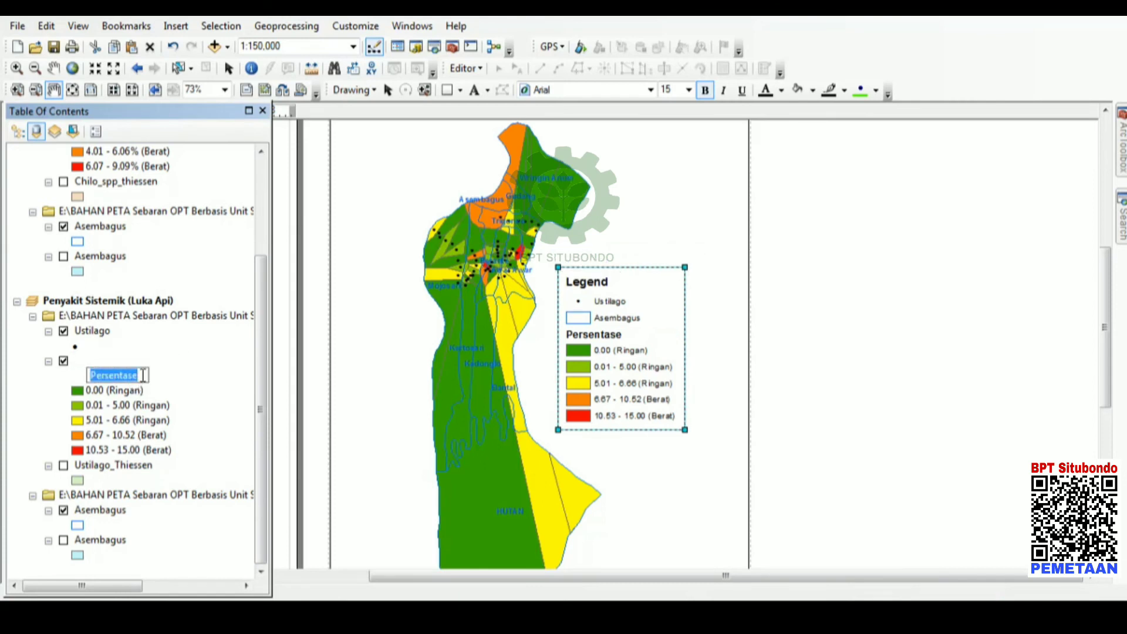
left_click(142, 376)
type("Serangan (%")
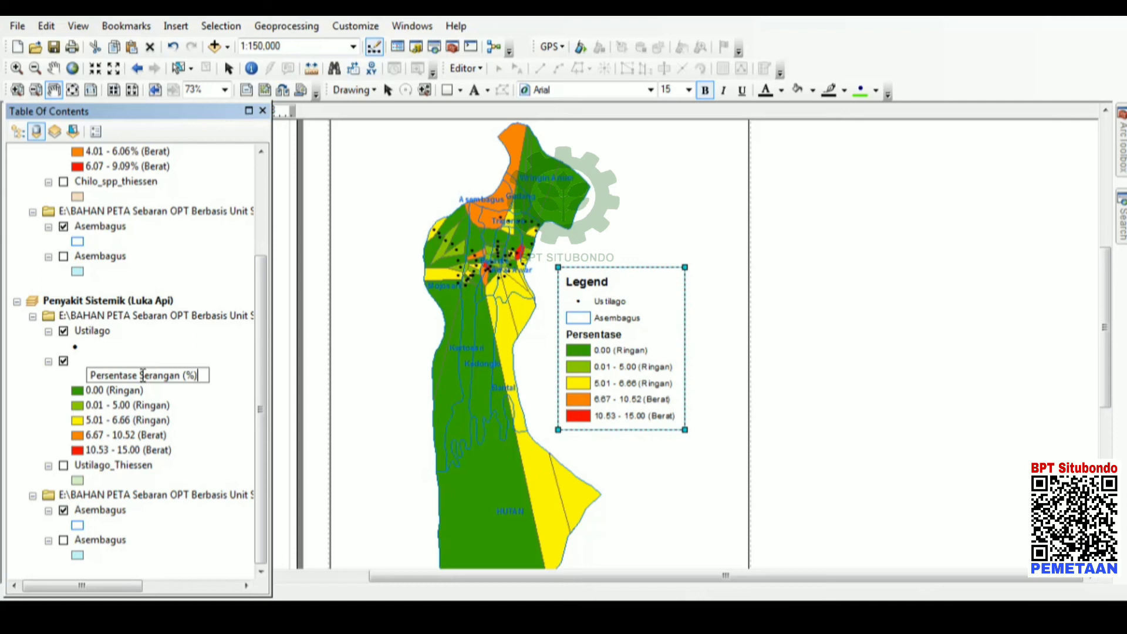
key("Return")
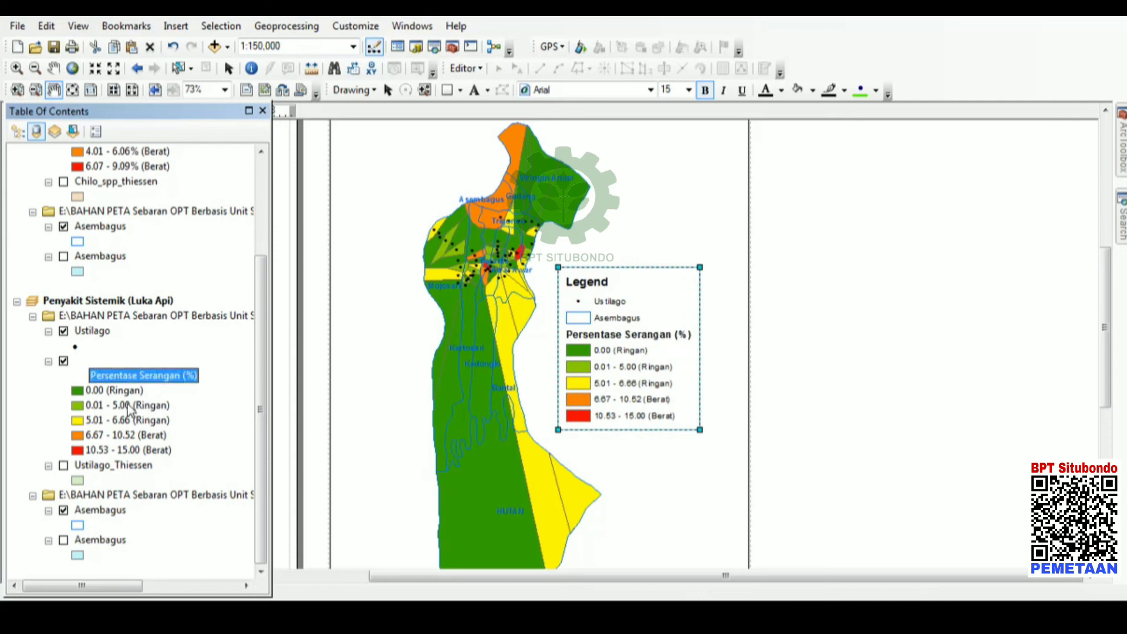
- Change the label of the light green Ustilago class to 0.01% - 5.00% (Ringan)
left_click(122, 405)
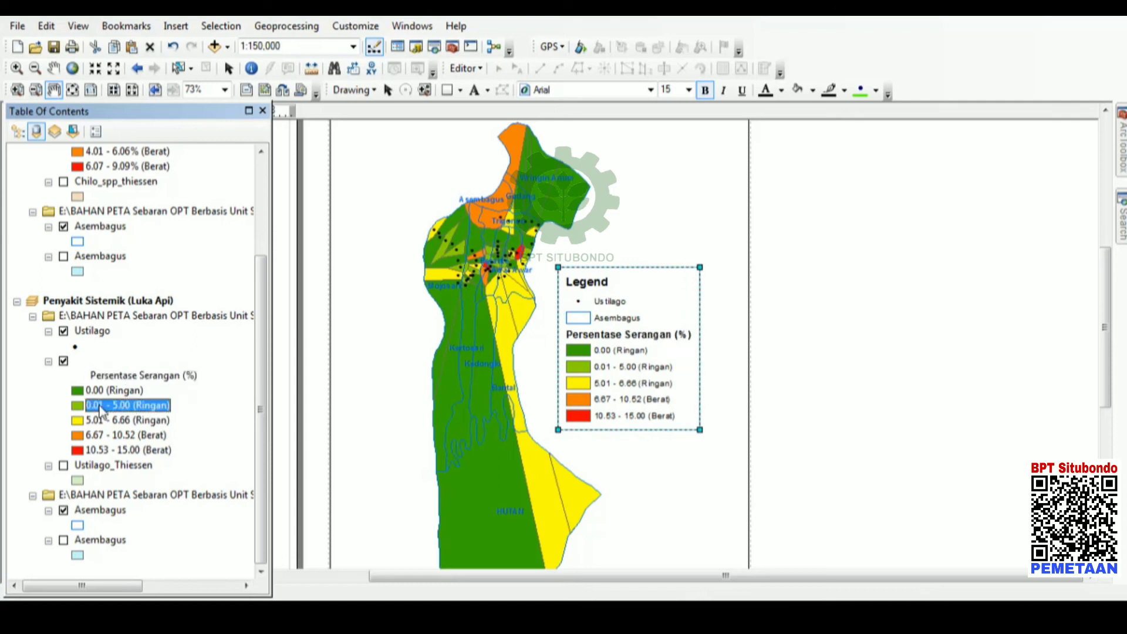
left_click(100, 408)
left_click(108, 406)
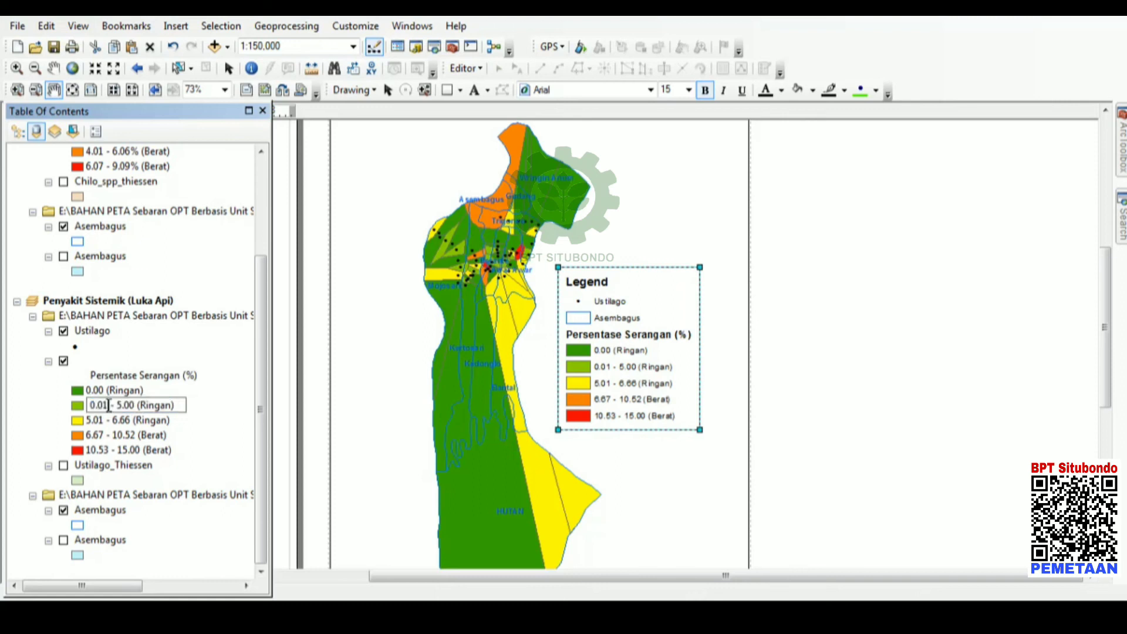
type("%")
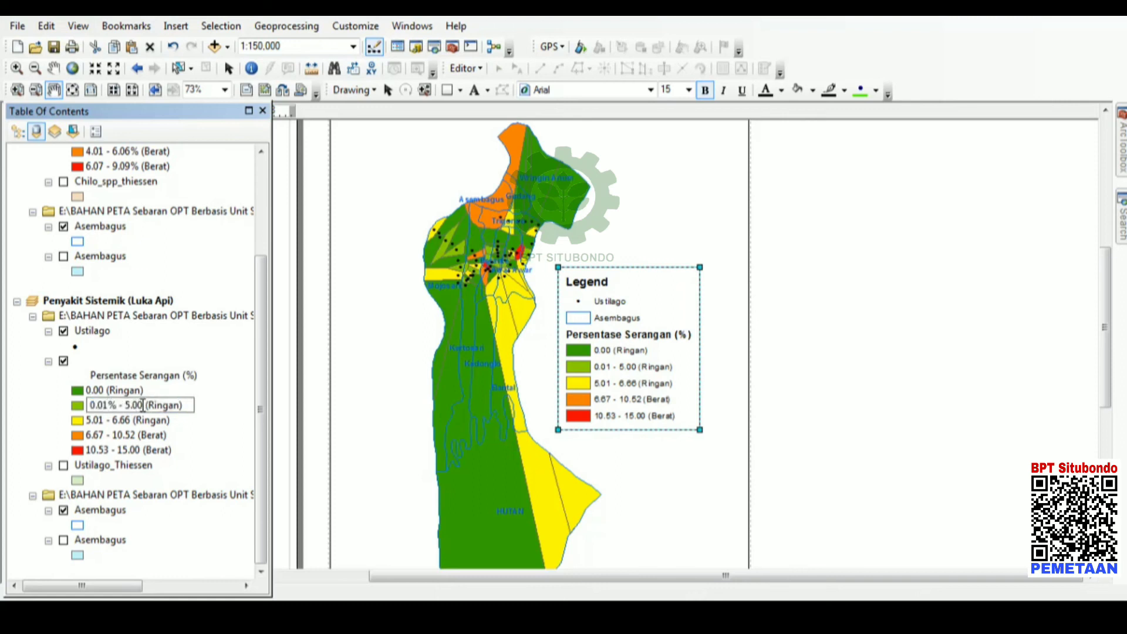
type("%")
key("Return")
- Change the label of the yellow Ustilago class to 5.01% - 6.66% (Ringan)
left_click(103, 420)
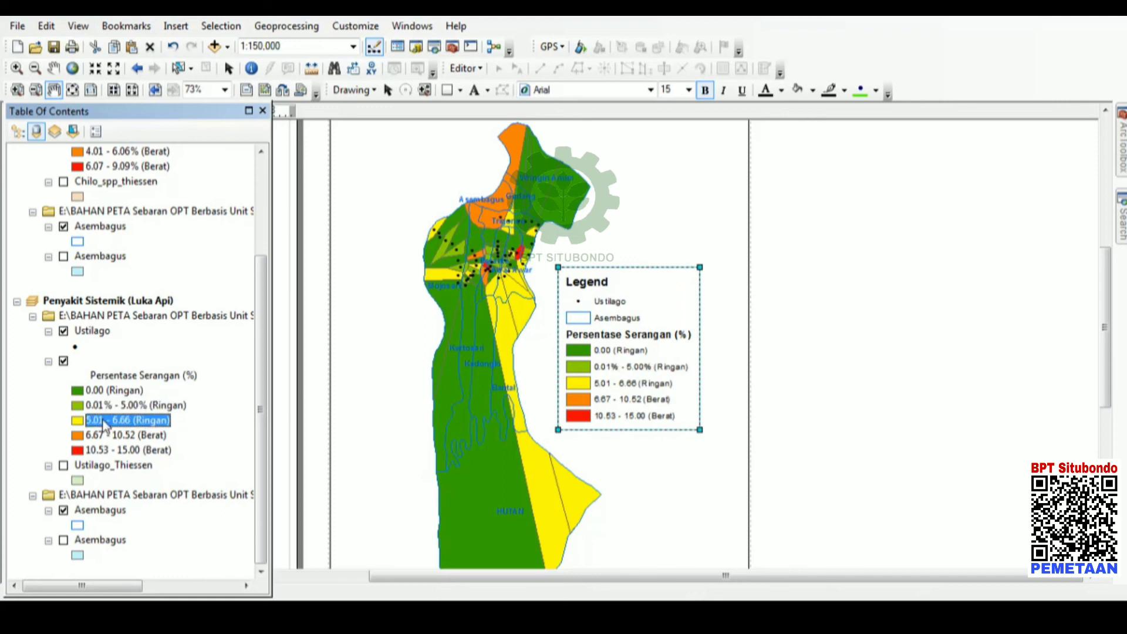
left_click(103, 420)
left_click(107, 419)
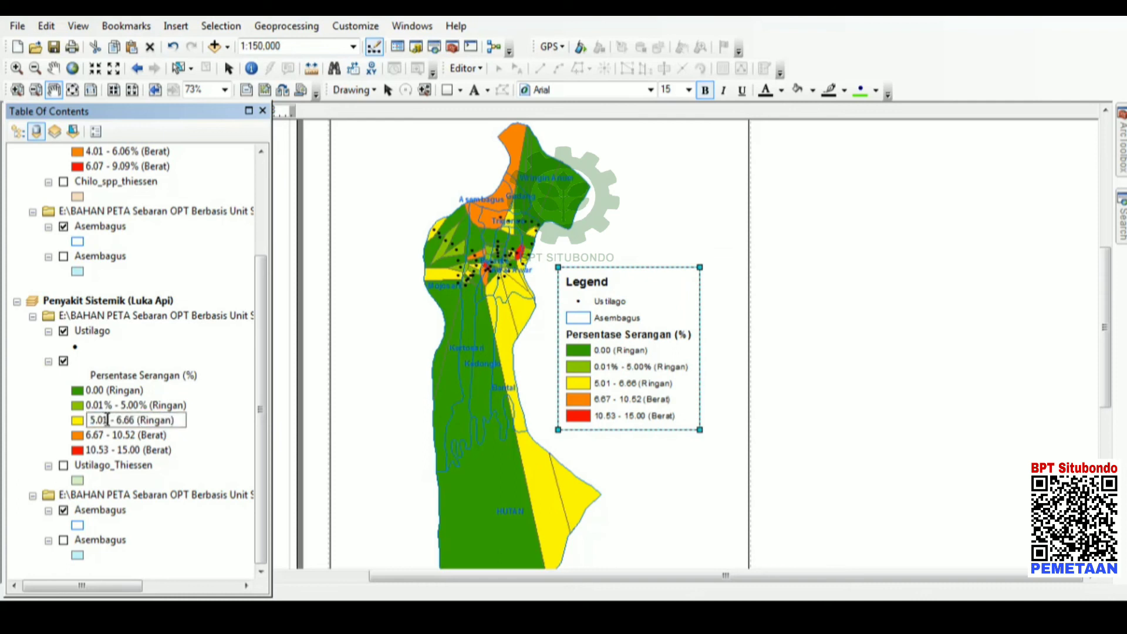
type("%")
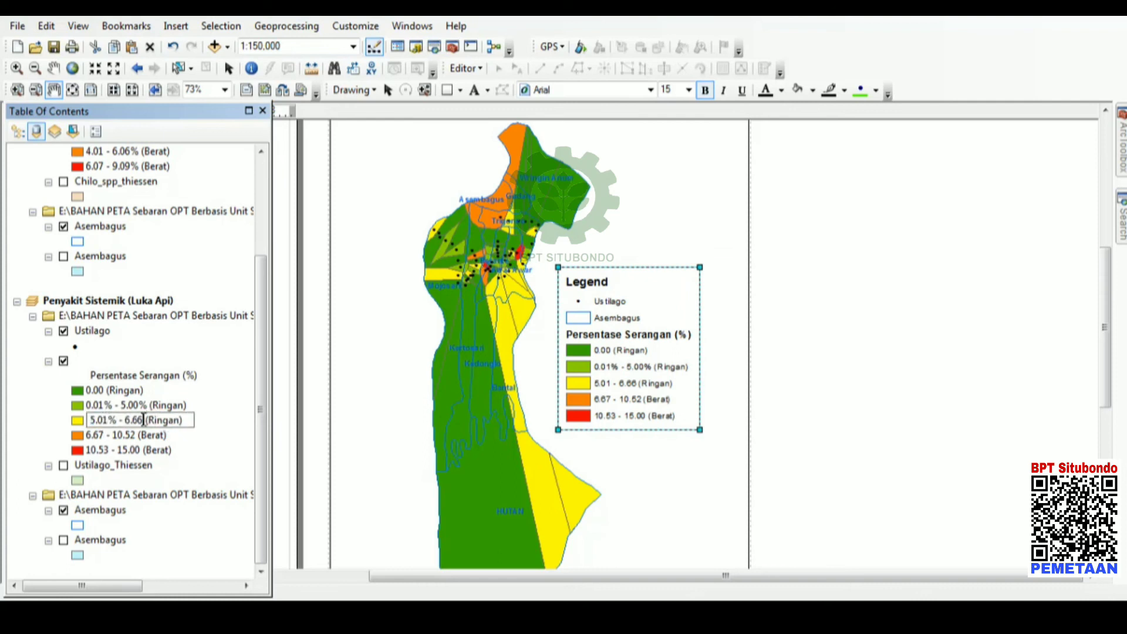
type("%")
- Change the label of the orange Ustilago class to 6.67% - 10.52% (Berat)
left_click(101, 435)
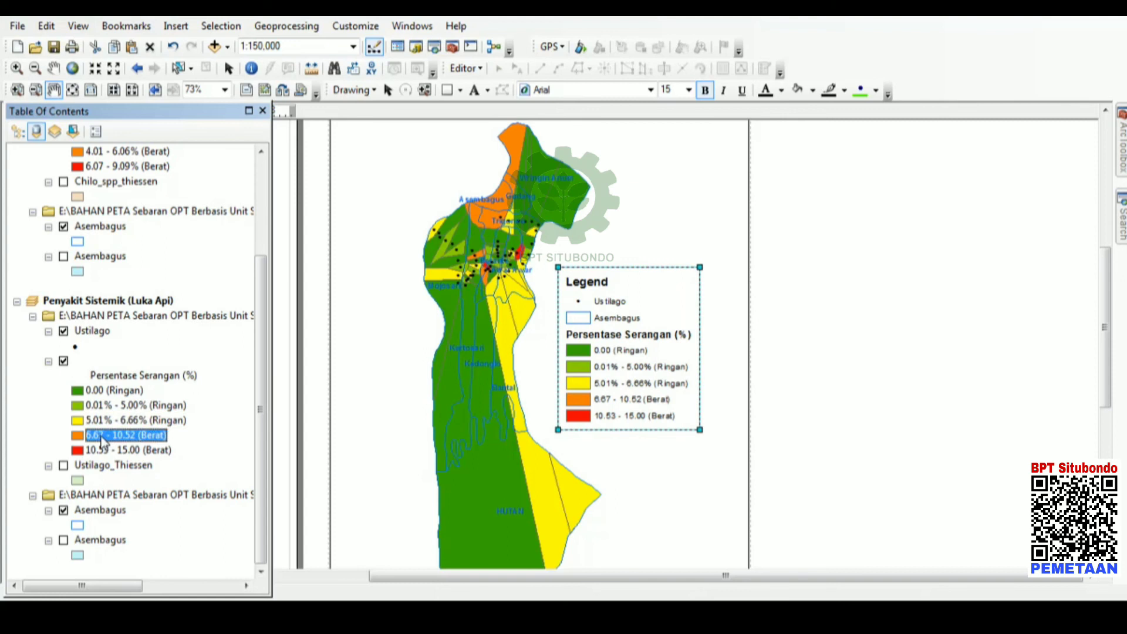
left_click(106, 436)
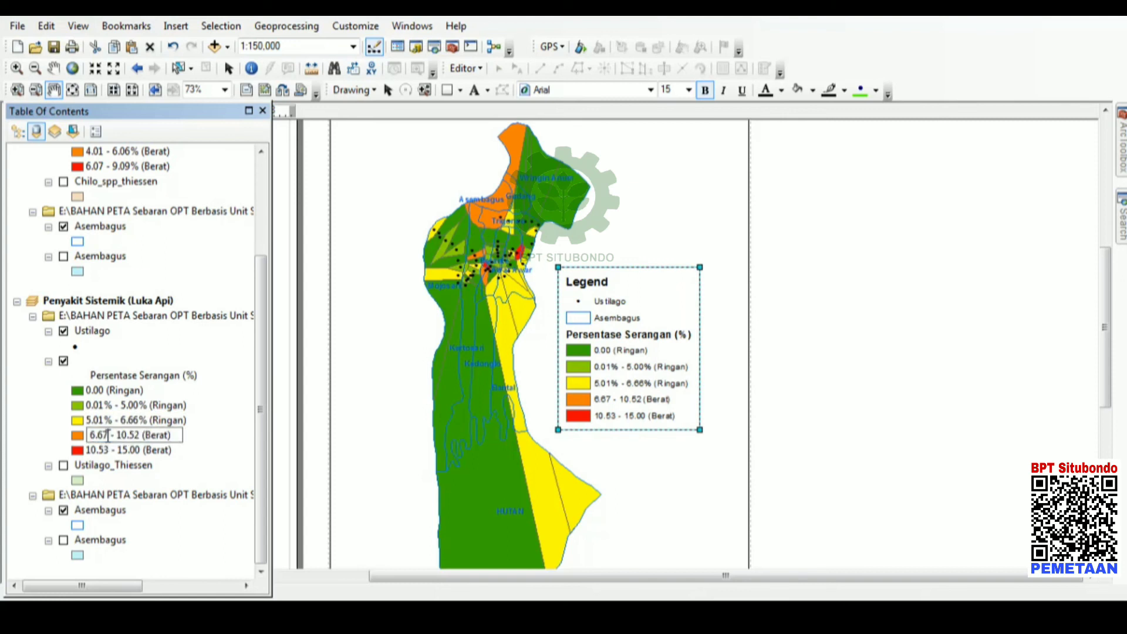
type("%")
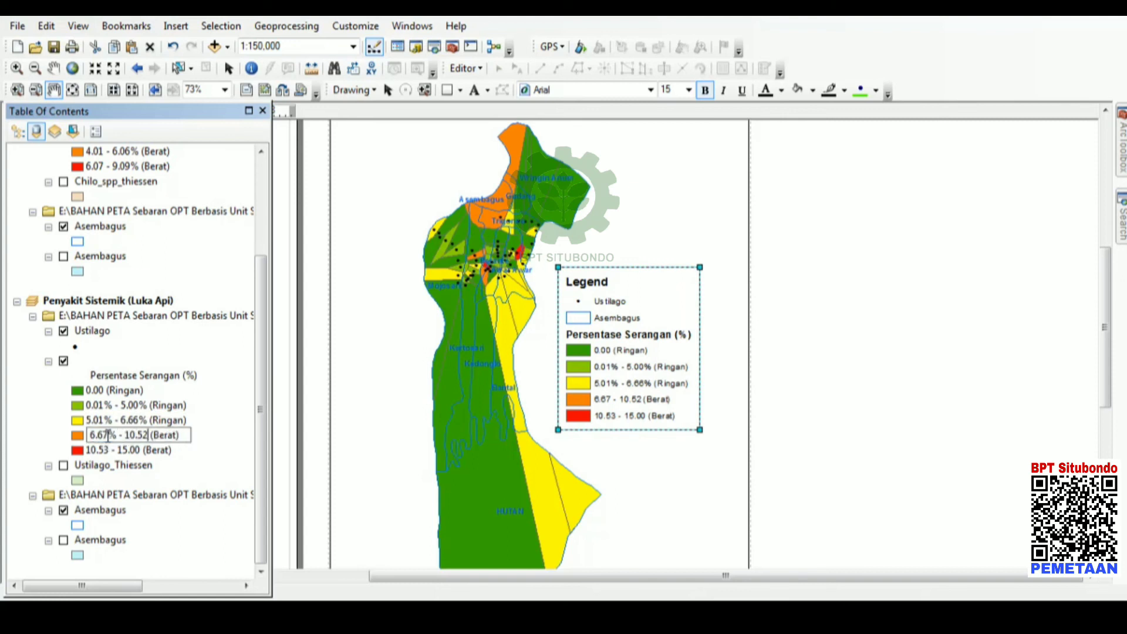
type("%")
- Change the label of the red Ustilago class to 10.53% - 15.00% (Berat)
left_click(103, 451)
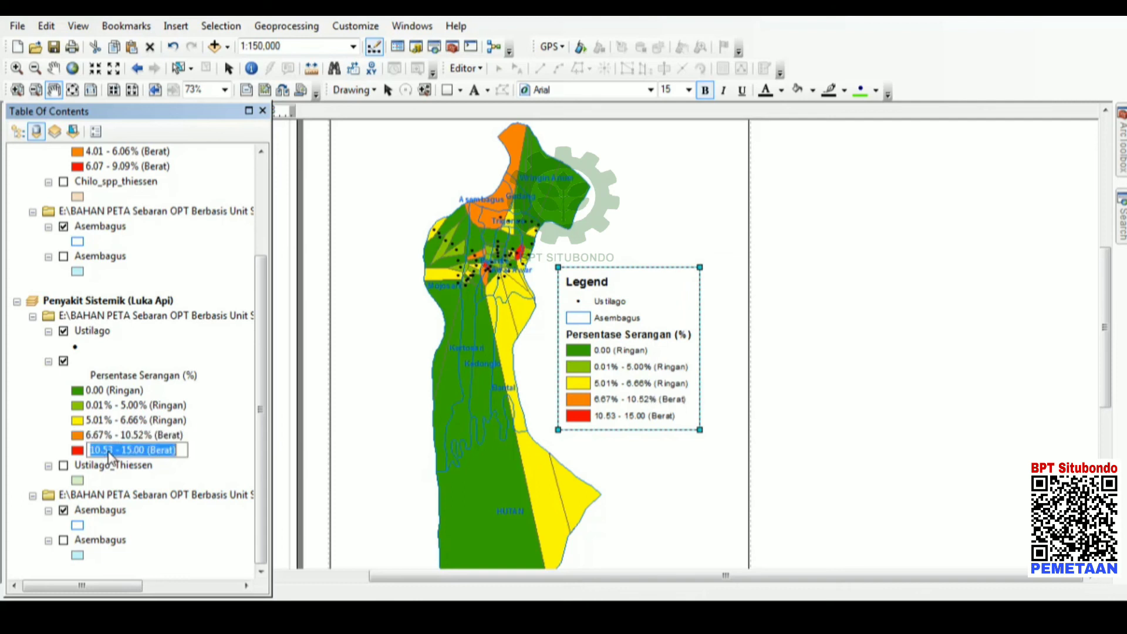
left_click(112, 451)
type("%")
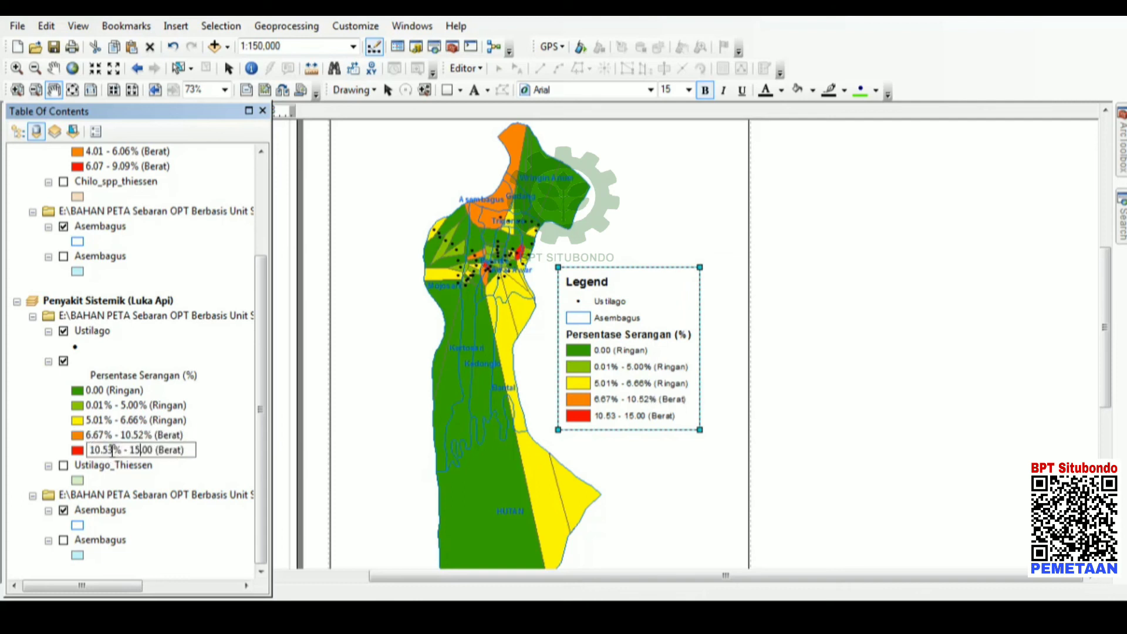
type("%")
key("Return")
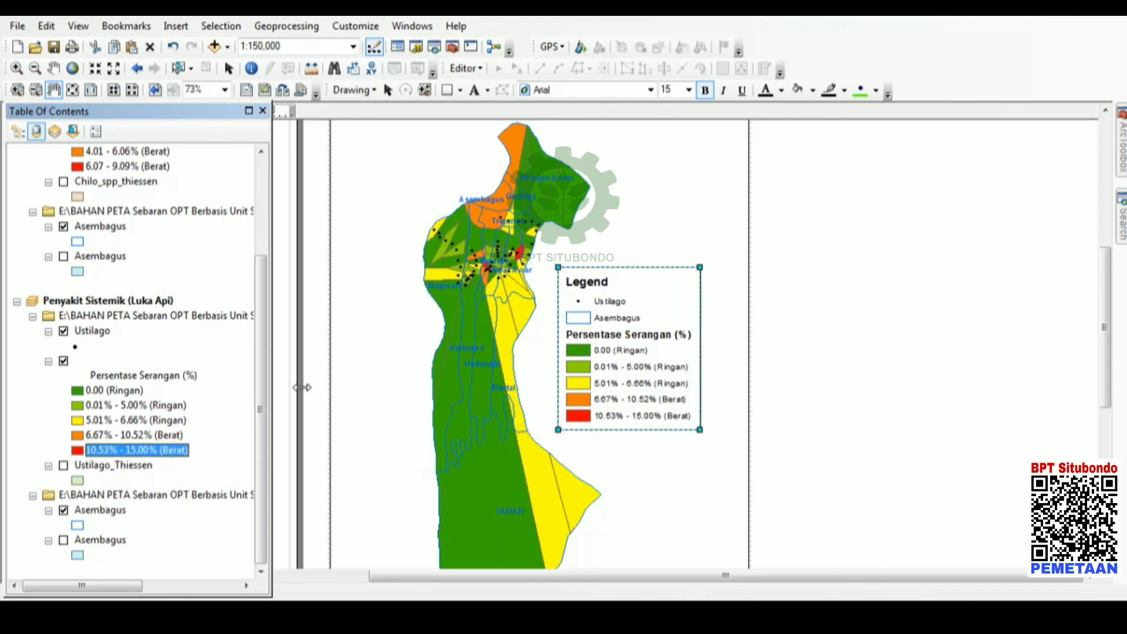
- Rename the Ustilago point layer as Juring sampel Luka Api (Ustilago spp)
left_click(18, 90)
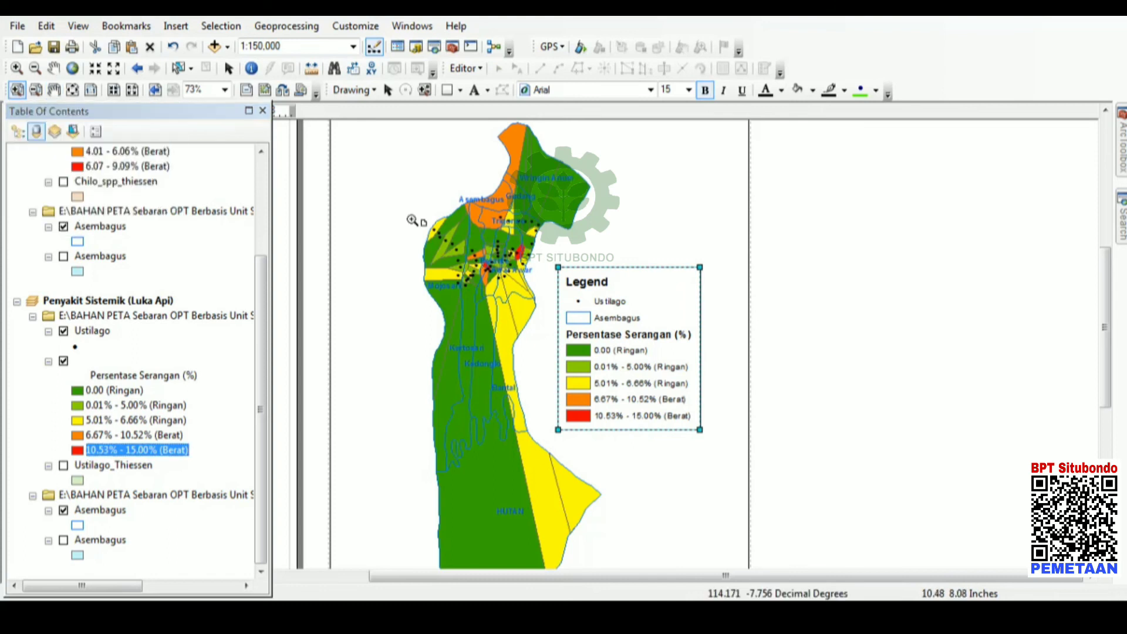
left_click(559, 313)
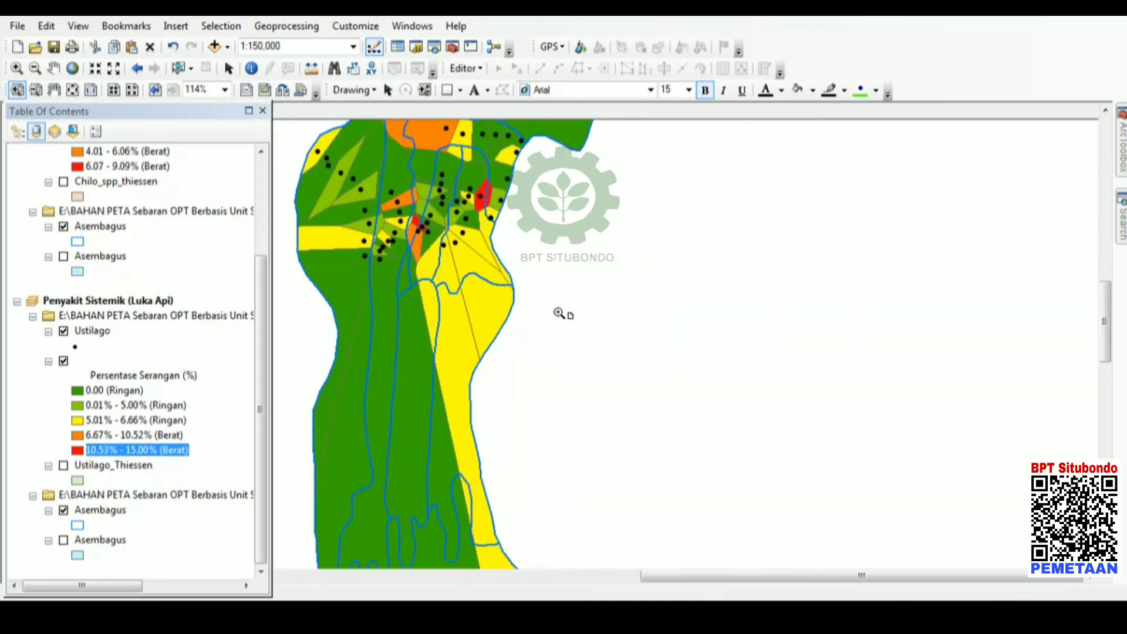
left_click(559, 314)
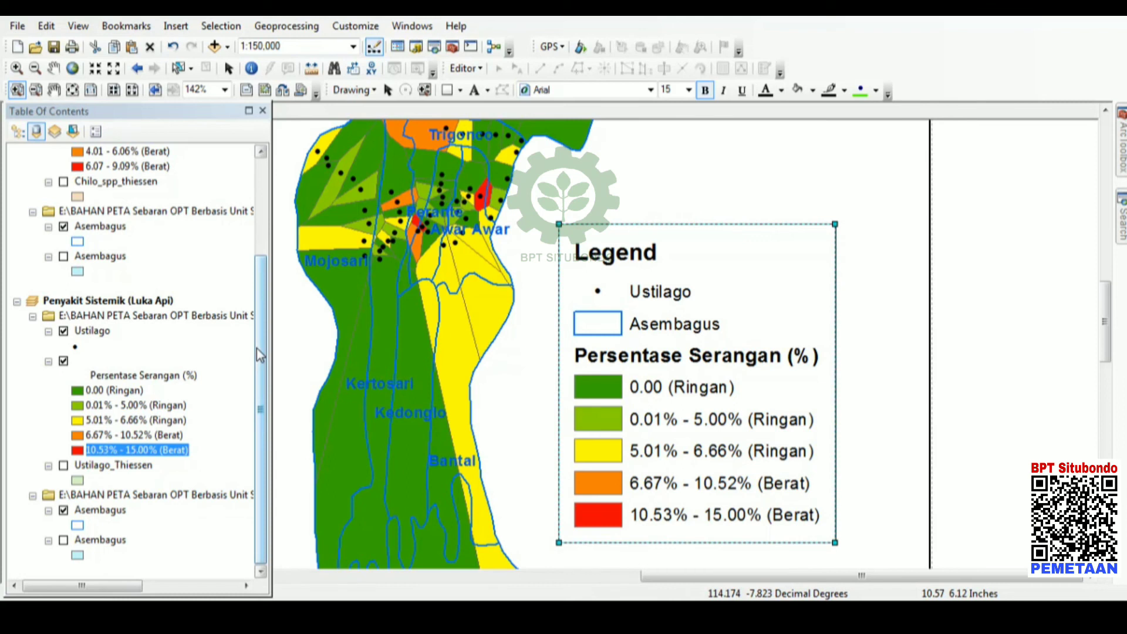
left_click(93, 331)
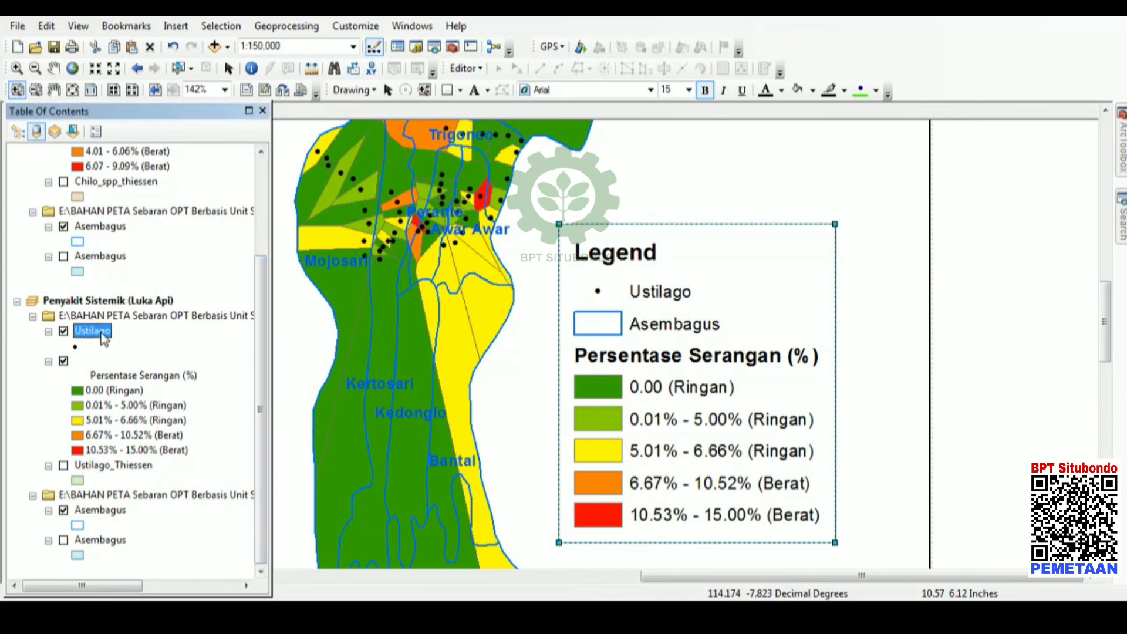
left_click(94, 331)
left_click(77, 332)
type("Juring ")
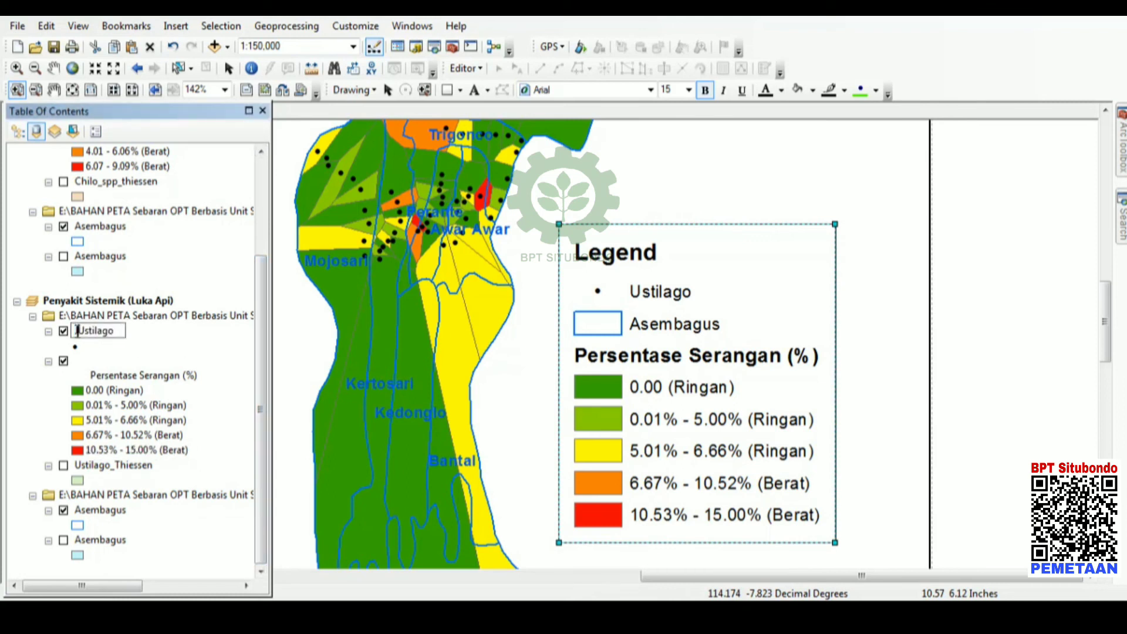
type("sampel ")
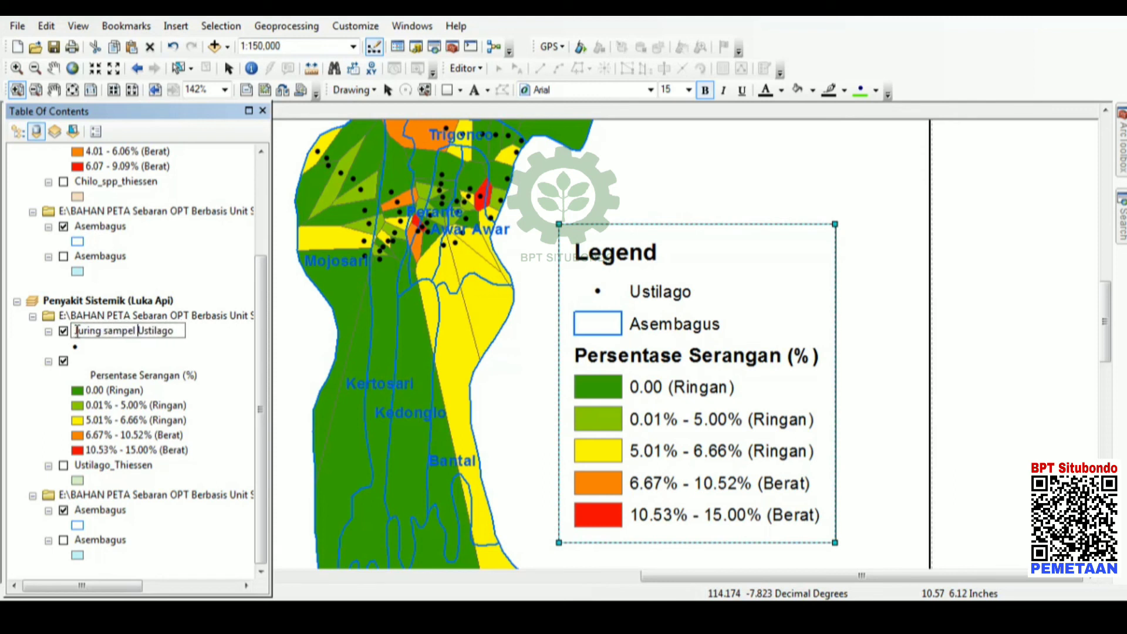
type("Luka Api (")
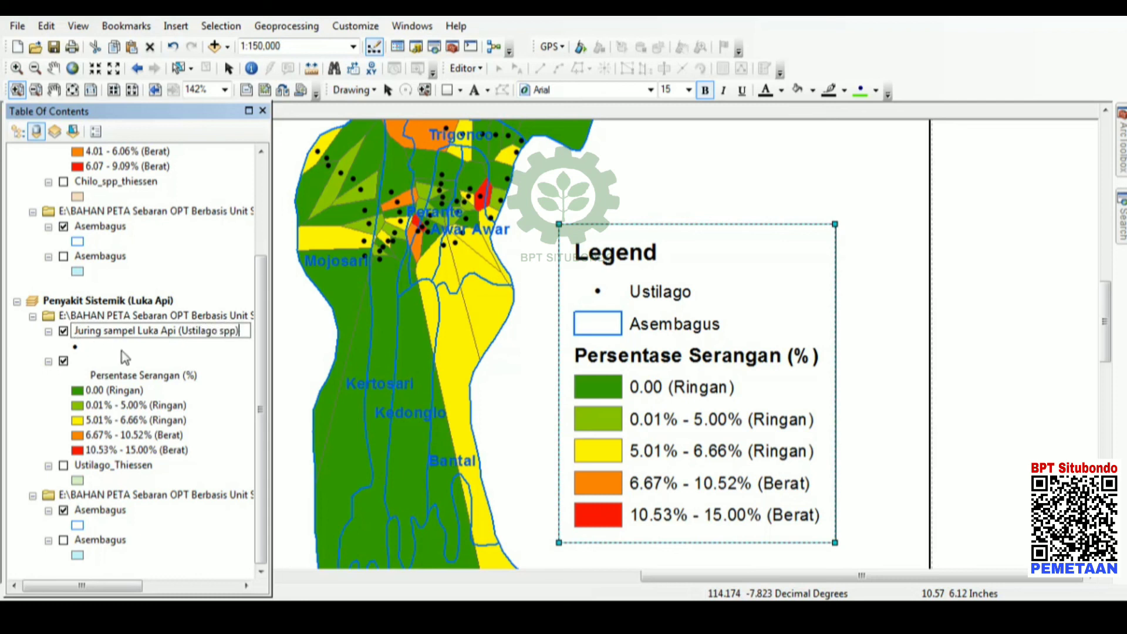
key("Return")
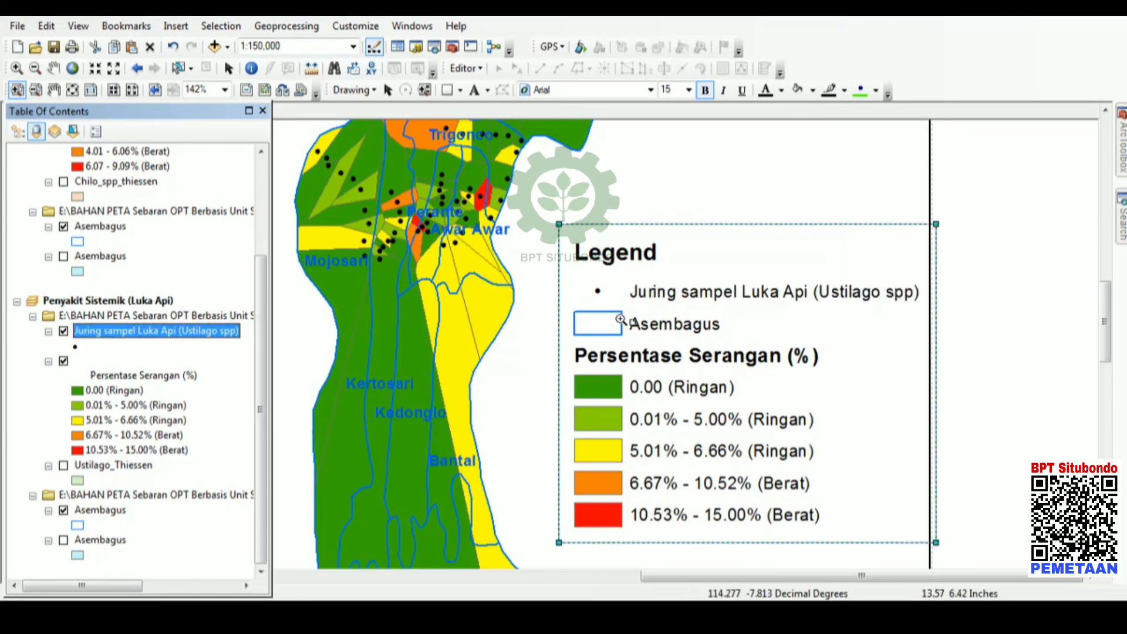
- Shrink the Ustilago legend slightly and reposition it beside the map, inside the frame border
left_click(228, 69)
left_click_drag(753, 356, 722, 354)
left_click_drag(905, 540, 889, 542)
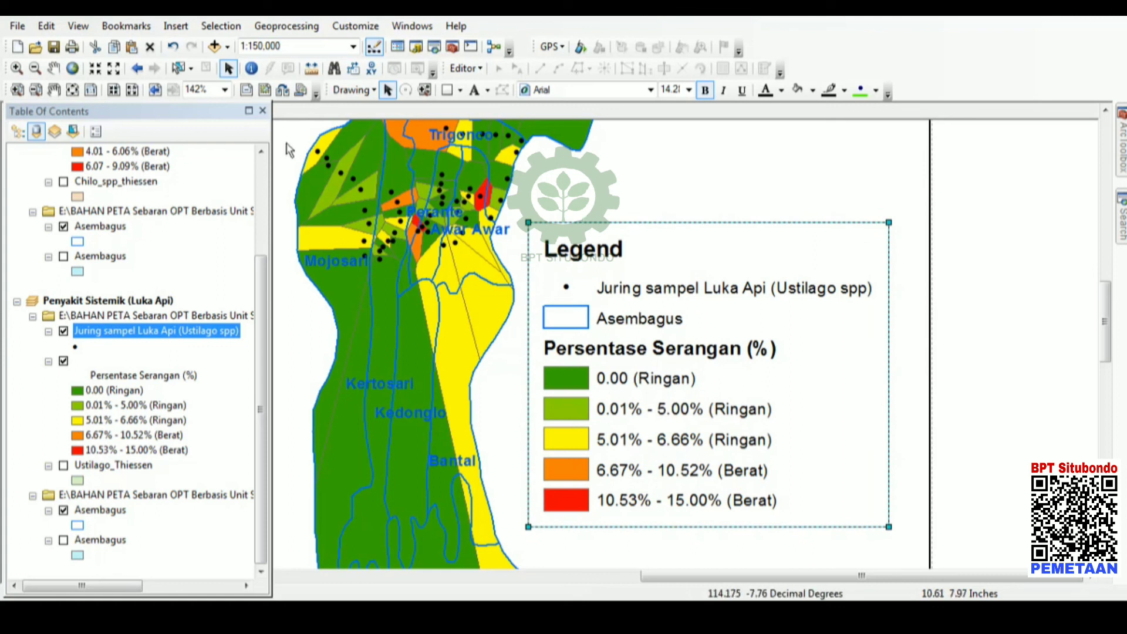
left_click(1011, 297)
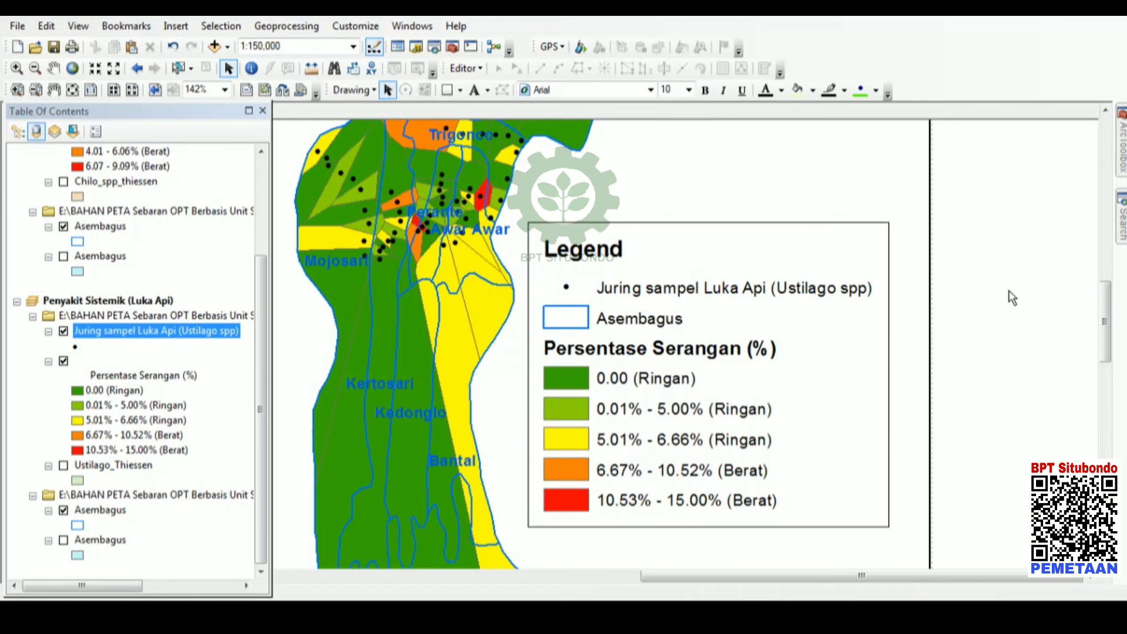
left_click_drag(670, 577, 609, 578)
left_click_drag(1107, 316, 1106, 299)
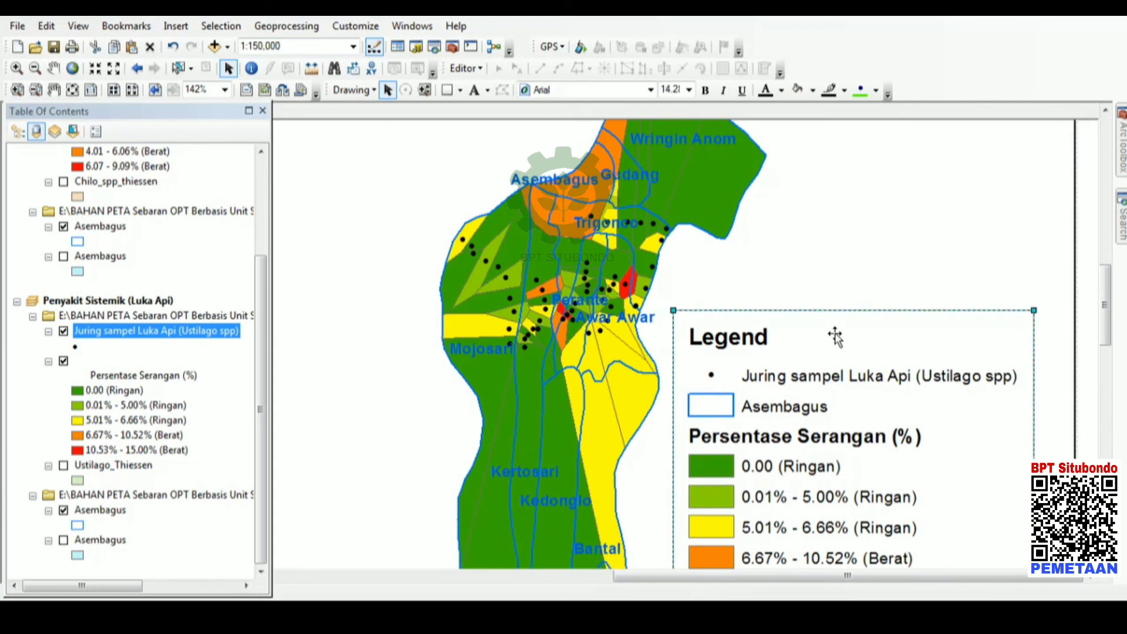
left_click_drag(833, 337, 850, 289)
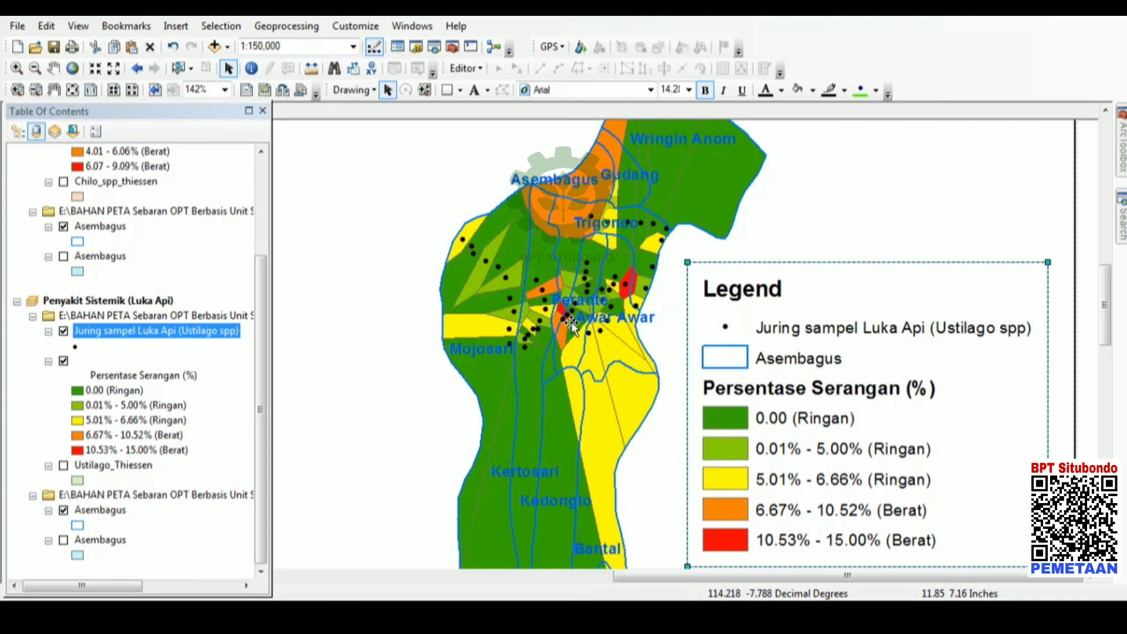
mouse_move(1103, 312)
left_mouse_down()
mouse_move(1103, 298)
mouse_move(1102, 327)
left_mouse_up()
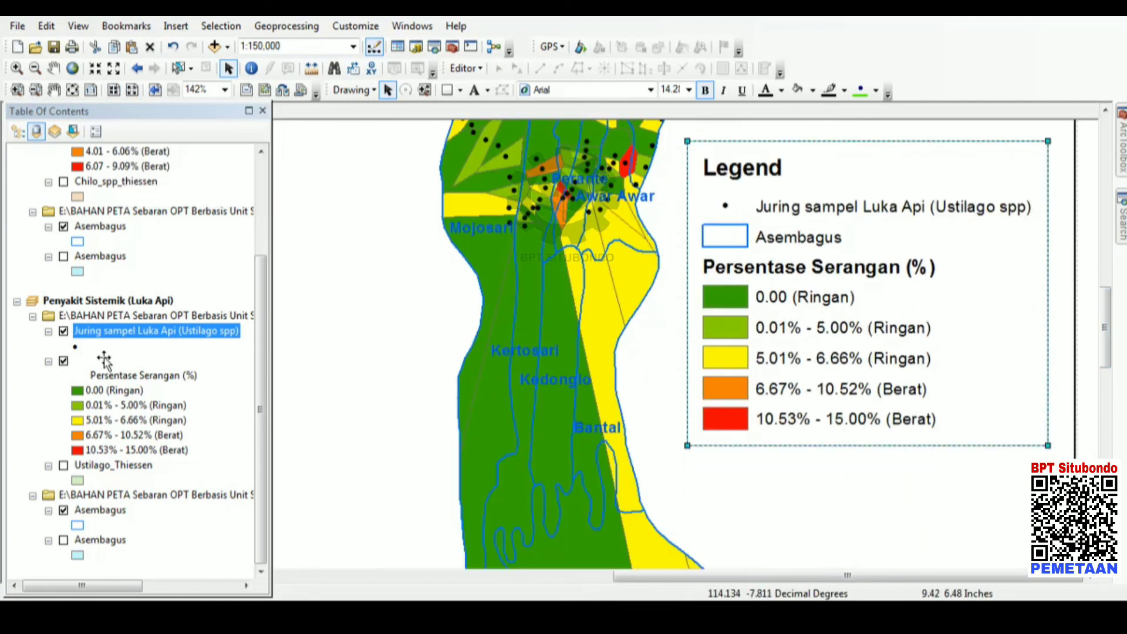
- Switch to data view and pan the Ustilago map to the right
left_click(78, 26)
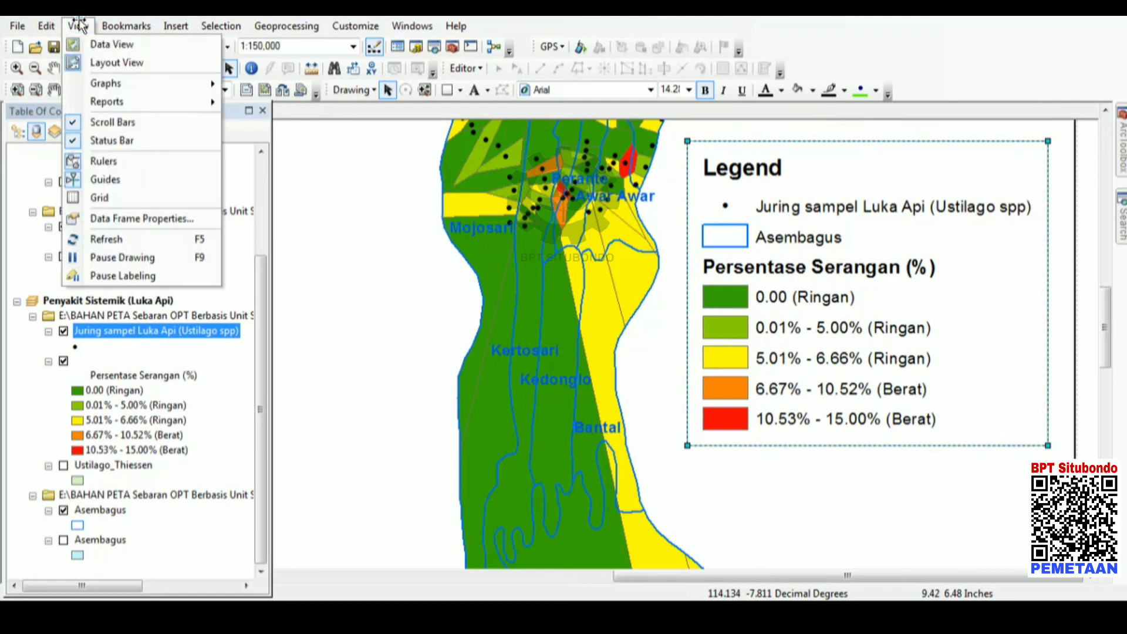
left_click(99, 62)
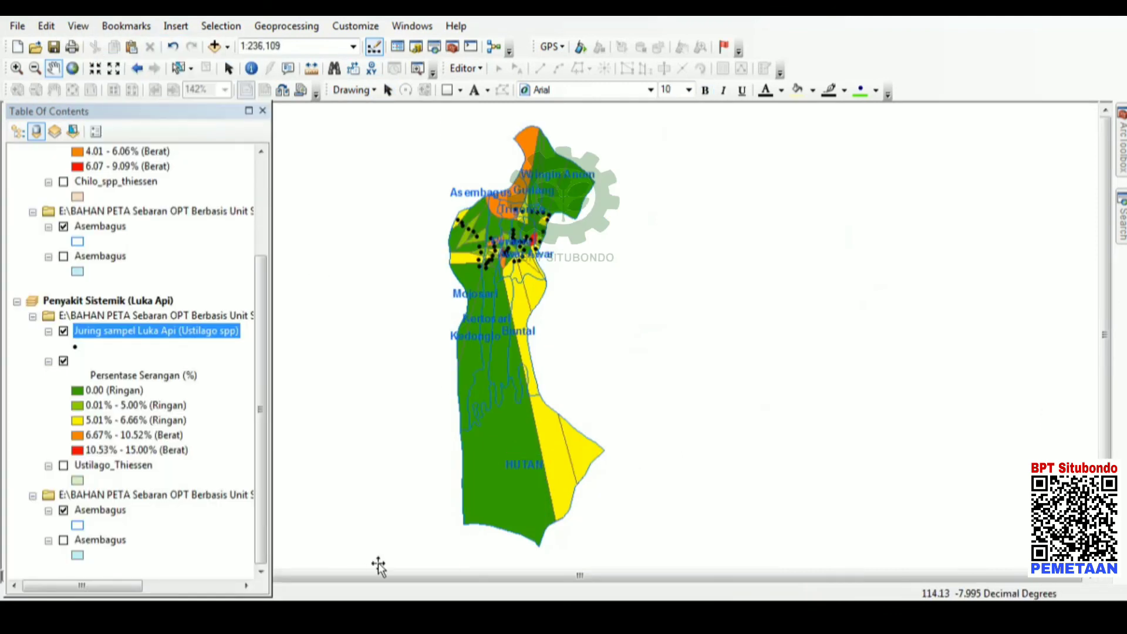
left_click_drag(334, 535, 530, 537)
- Activate the Penggerek Pucuk (Chilo spp.) data frame and return to layout view
left_click_drag(261, 384, 249, 289)
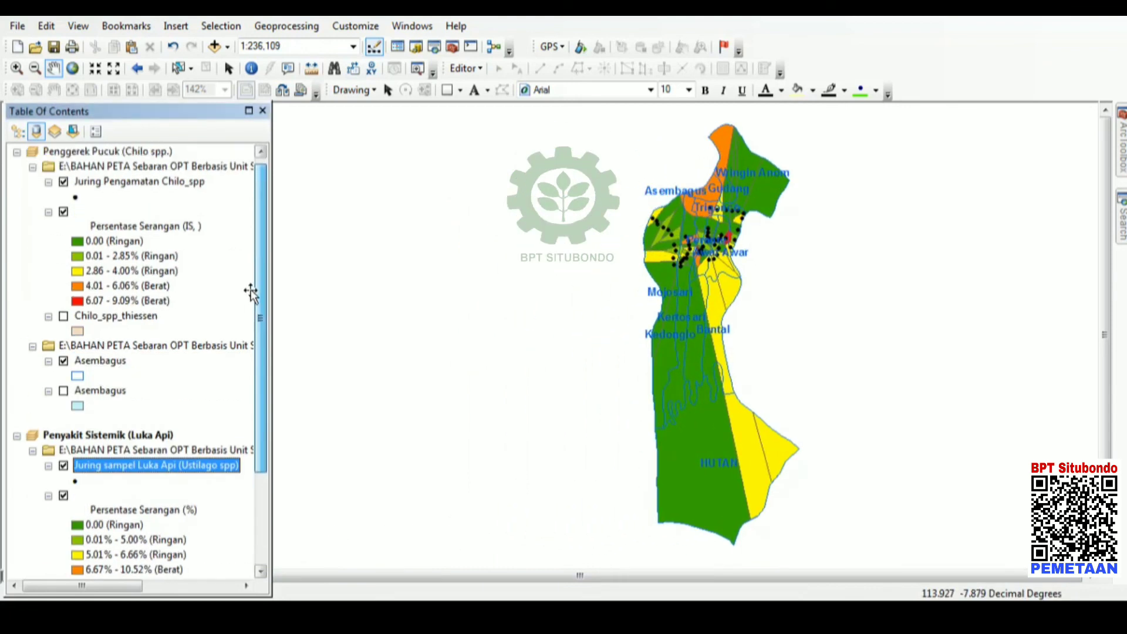
left_click(124, 153)
right_click(125, 155)
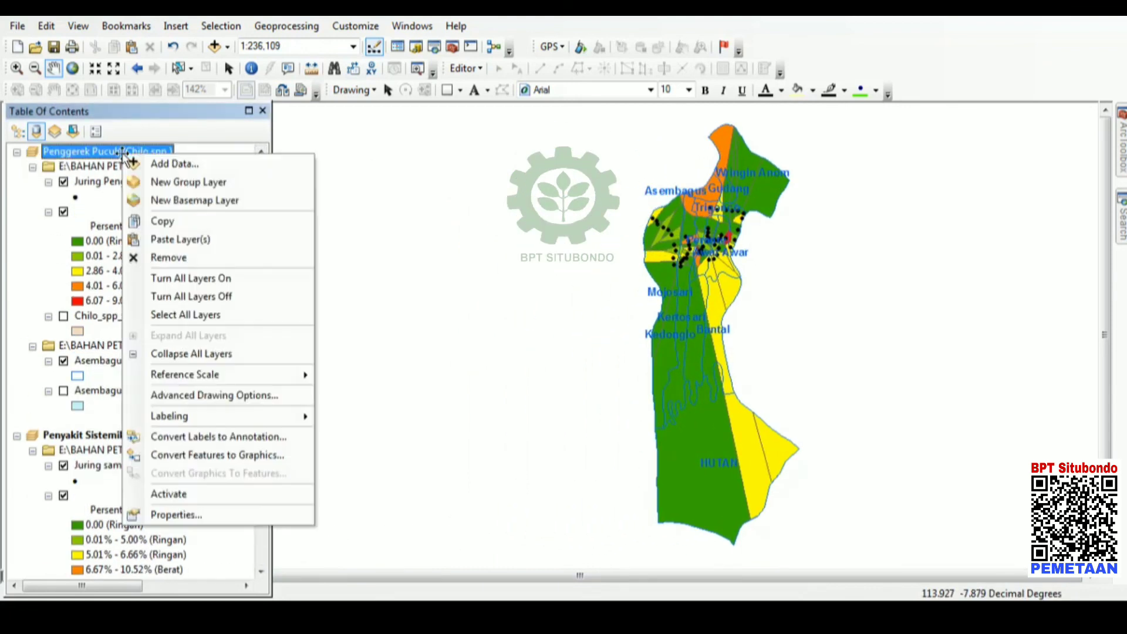
left_click(172, 491)
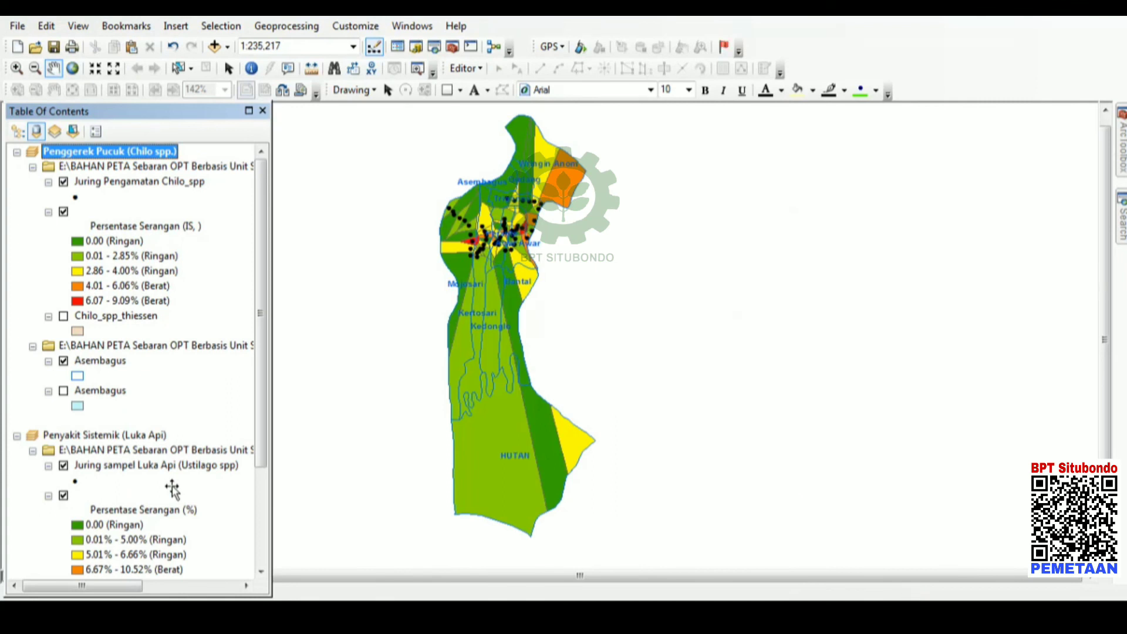
left_click(77, 26)
left_click(117, 62)
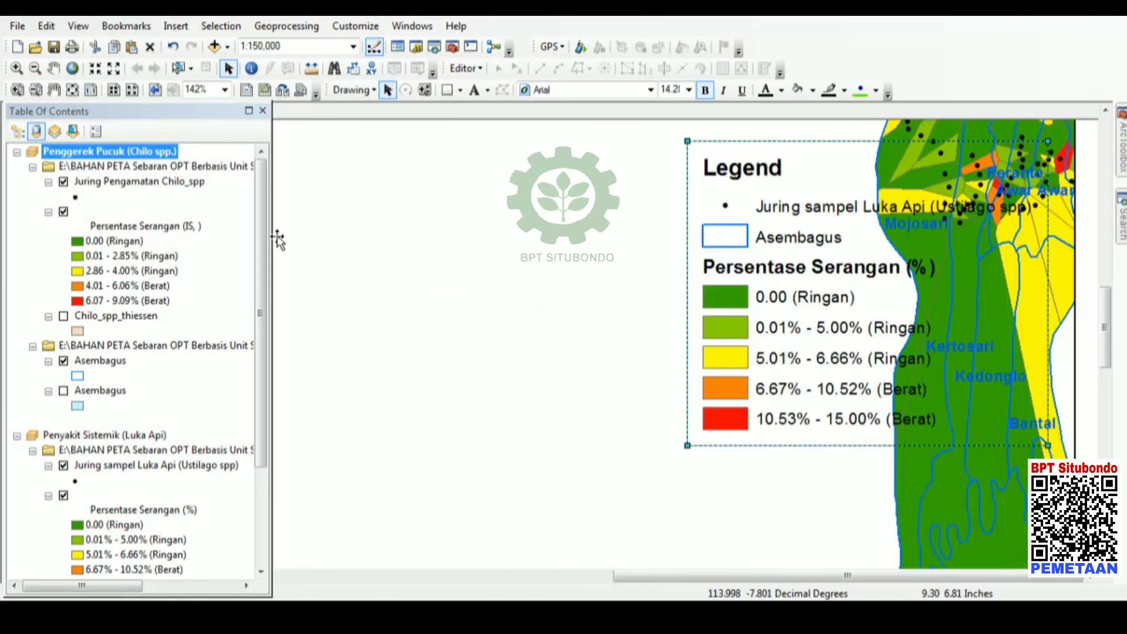
- Pan the Ustilago map back left inside its frame, clear of the legend, and show the whole page
left_click(131, 90)
left_click(132, 91)
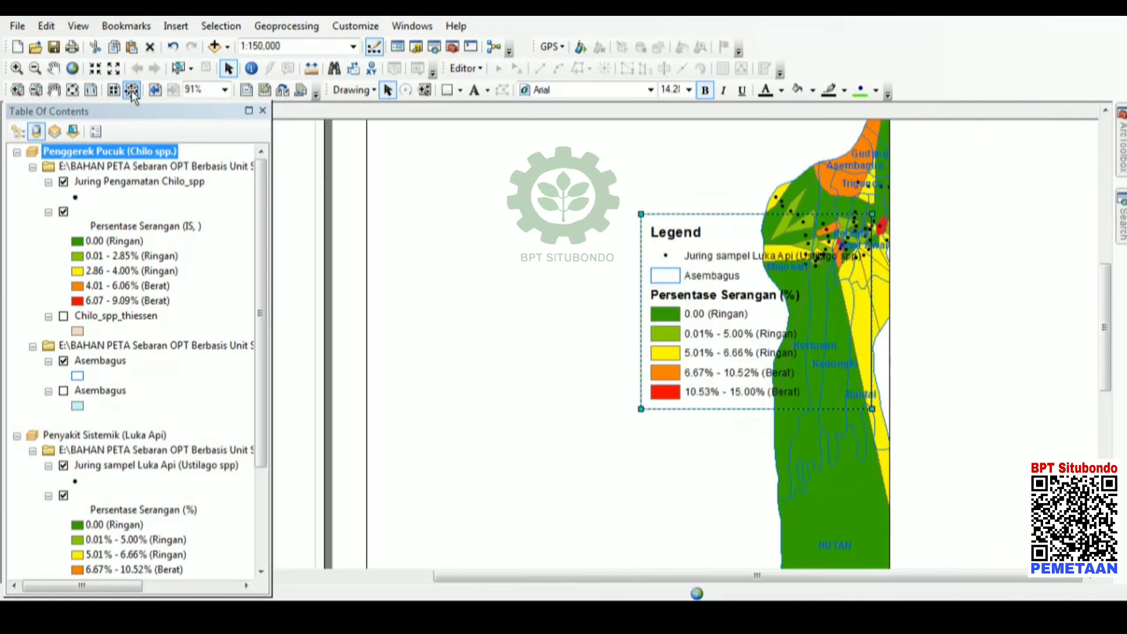
left_click(132, 91)
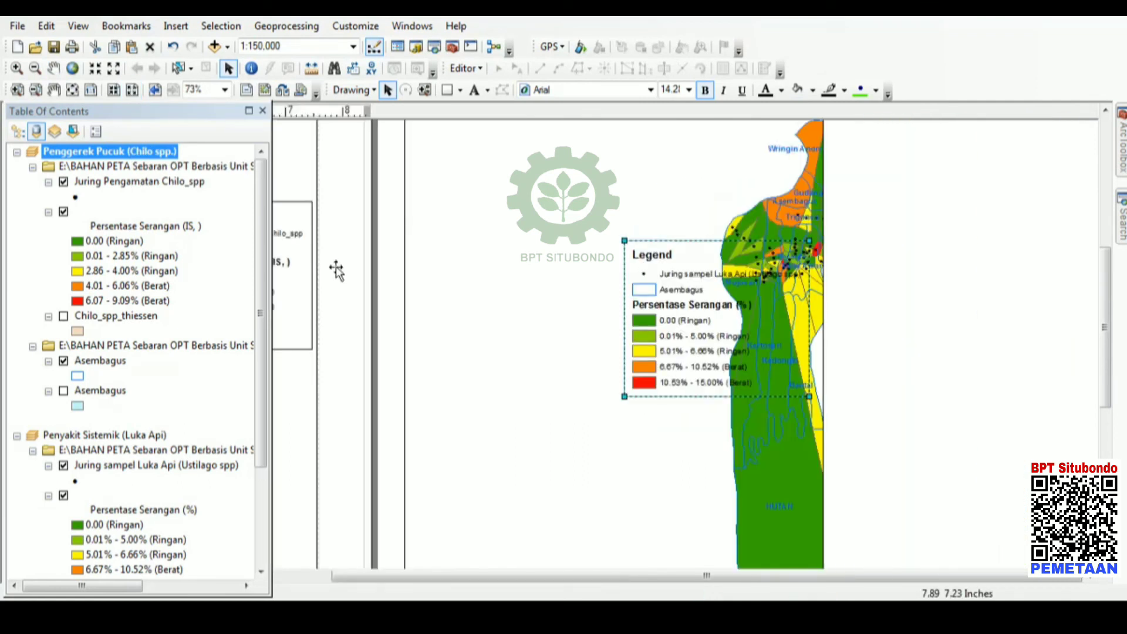
left_click(54, 68)
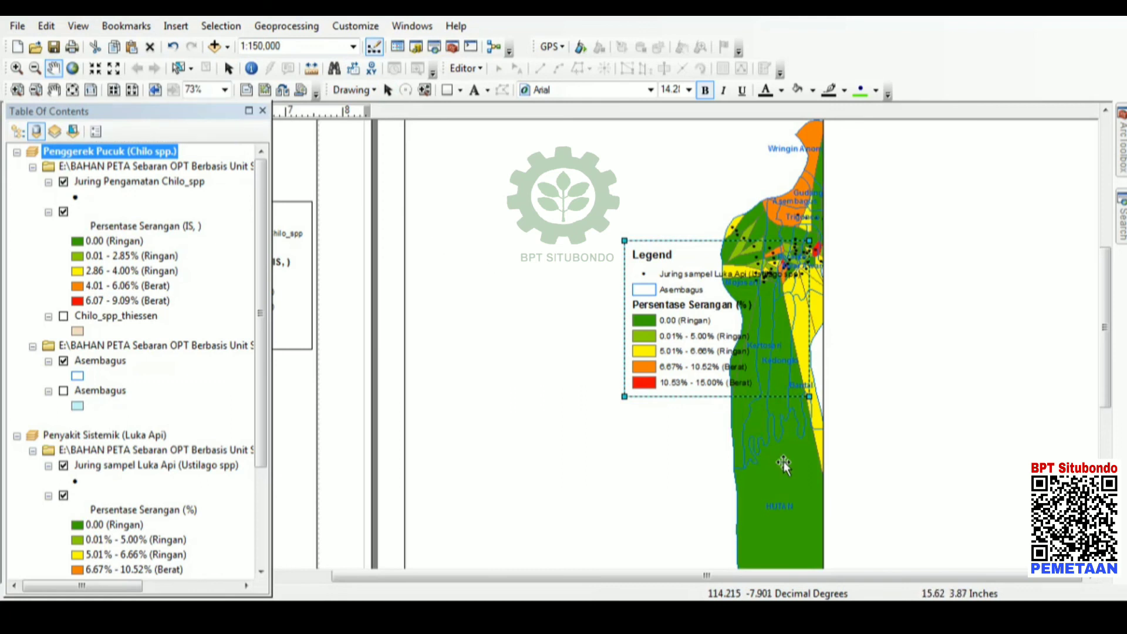
left_click_drag(783, 461, 534, 461)
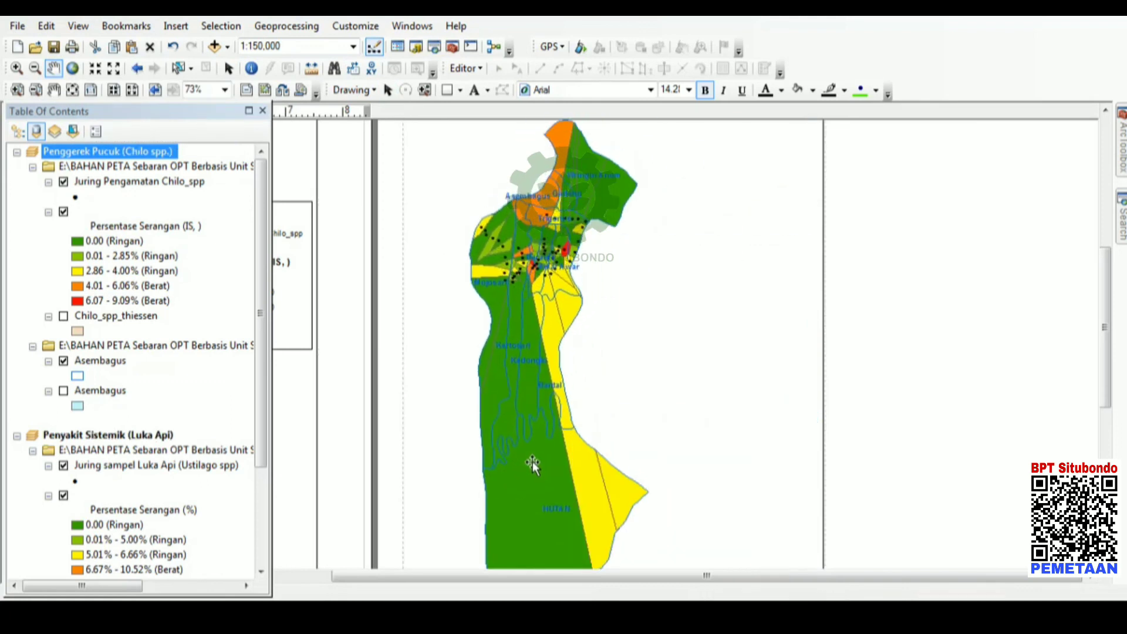
left_click(73, 89)
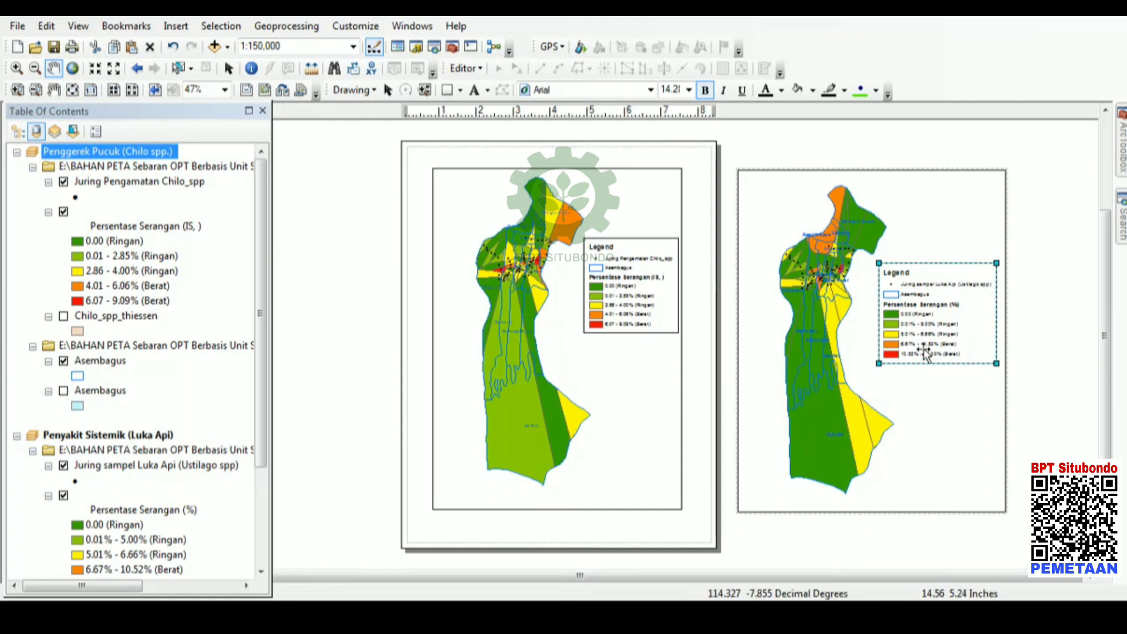
- Shift the Chilo map slightly down and the Ustilago map slightly down and right within their layout frames
left_click(229, 68)
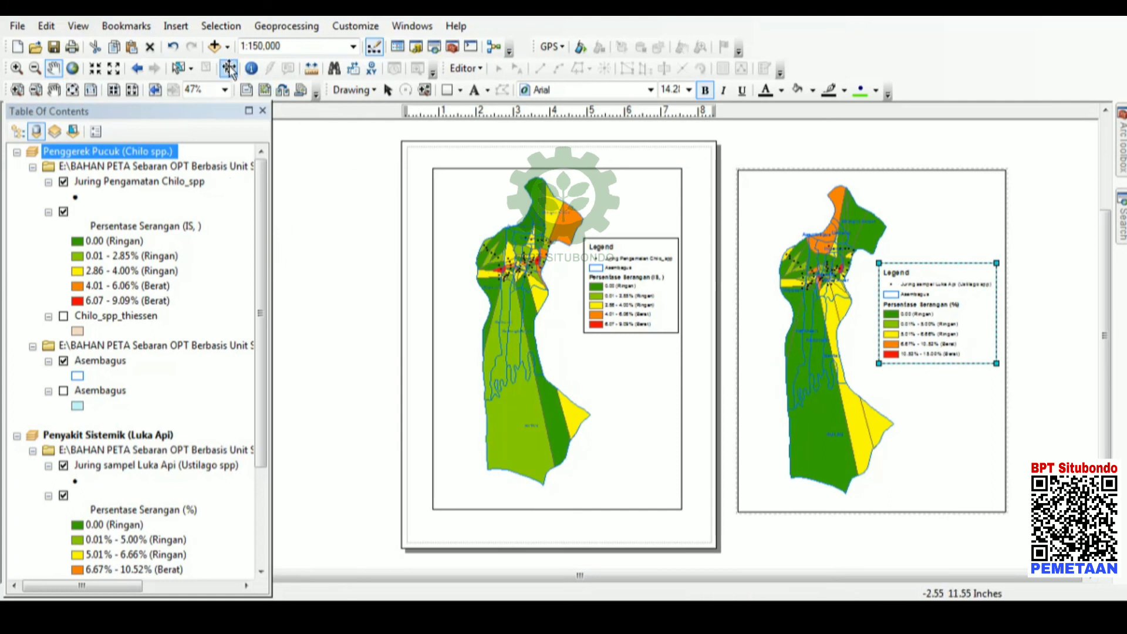
left_click(493, 278)
left_click(54, 68)
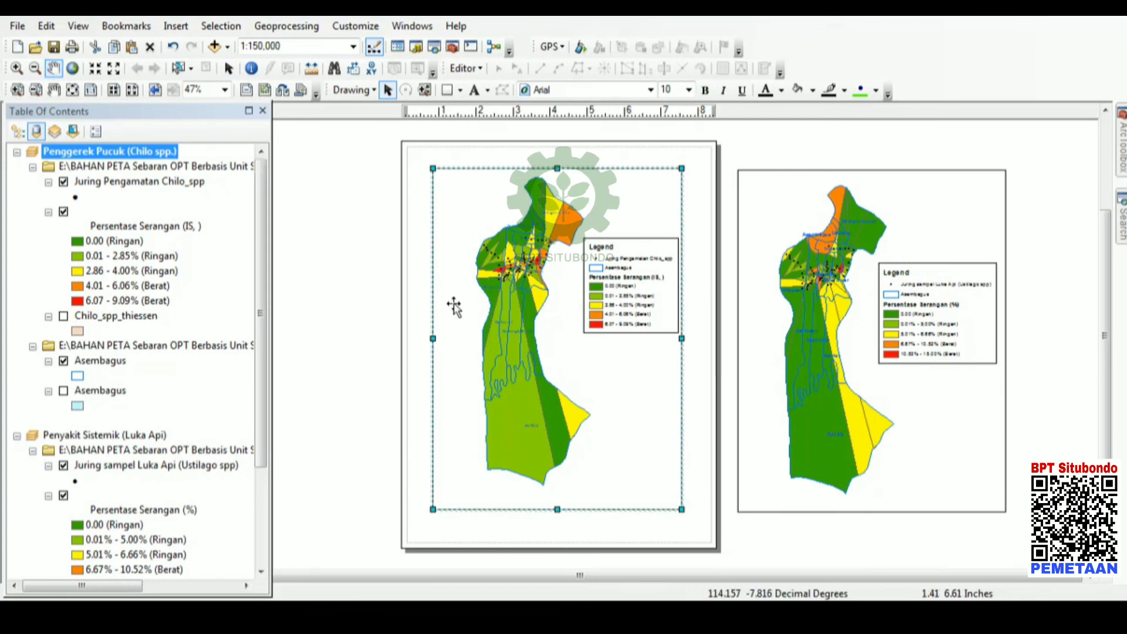
left_click_drag(505, 323, 507, 338)
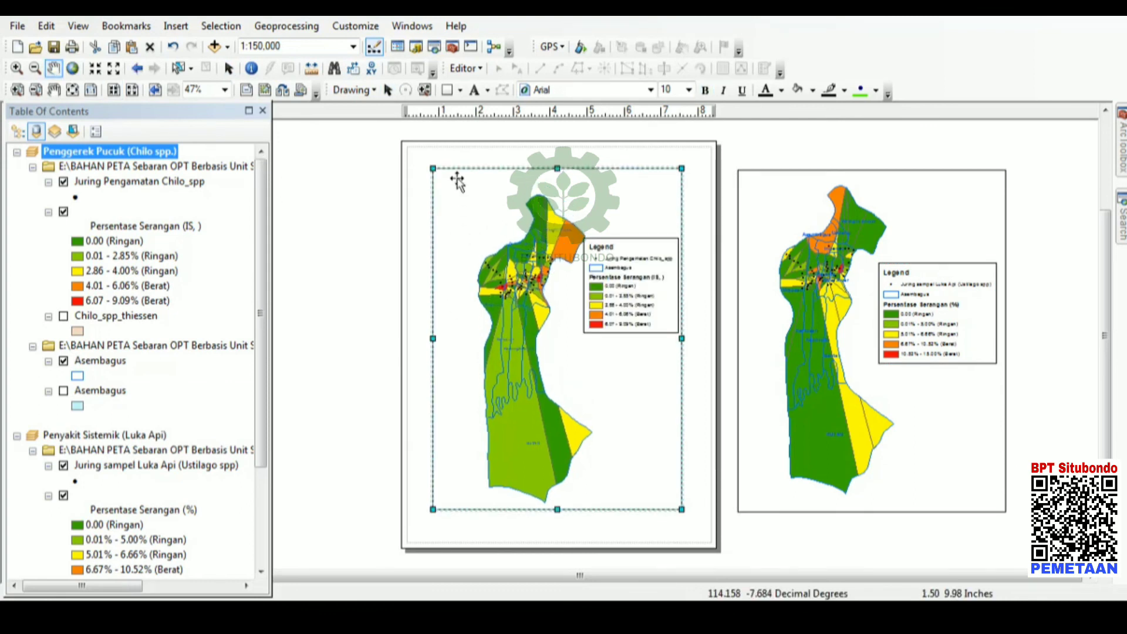
mouse_move(826, 416)
left_mouse_down()
mouse_move(849, 375)
mouse_move(845, 424)
left_mouse_up()
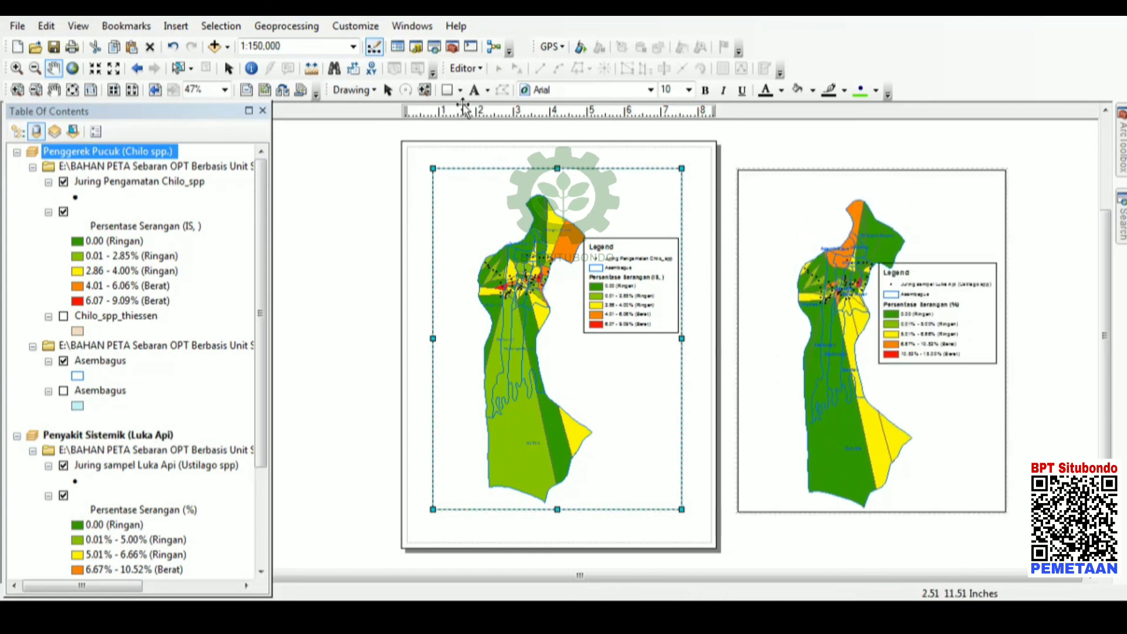
- Insert a text element on the layout reading Penggerek Pucuk (Chilo spp.)
left_click(176, 26)
left_click(195, 83)
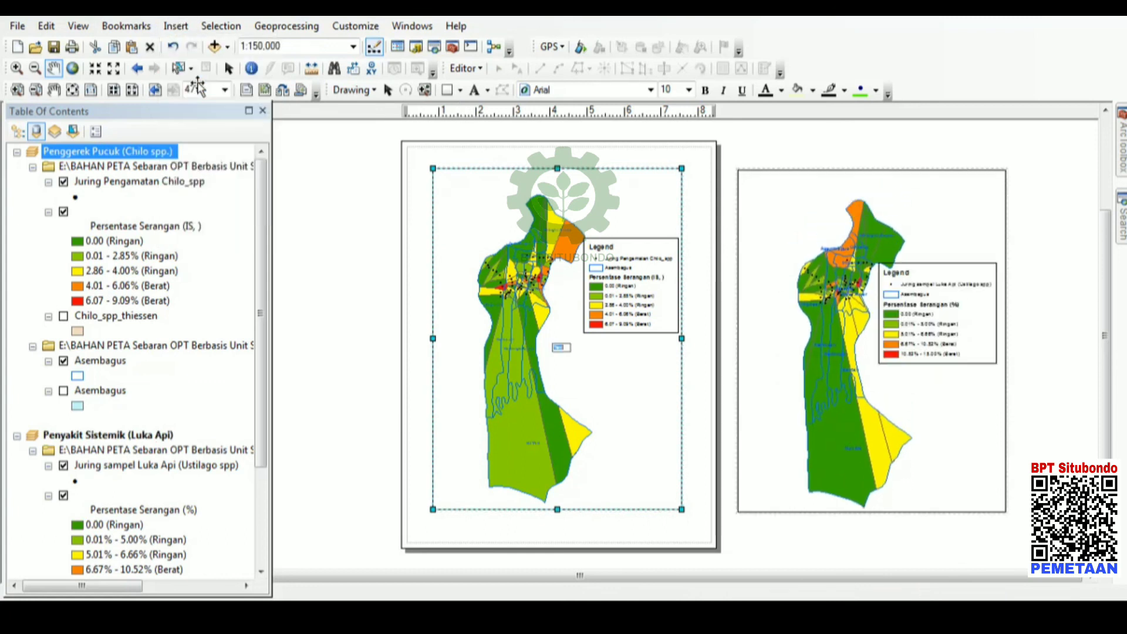
right_click(560, 349)
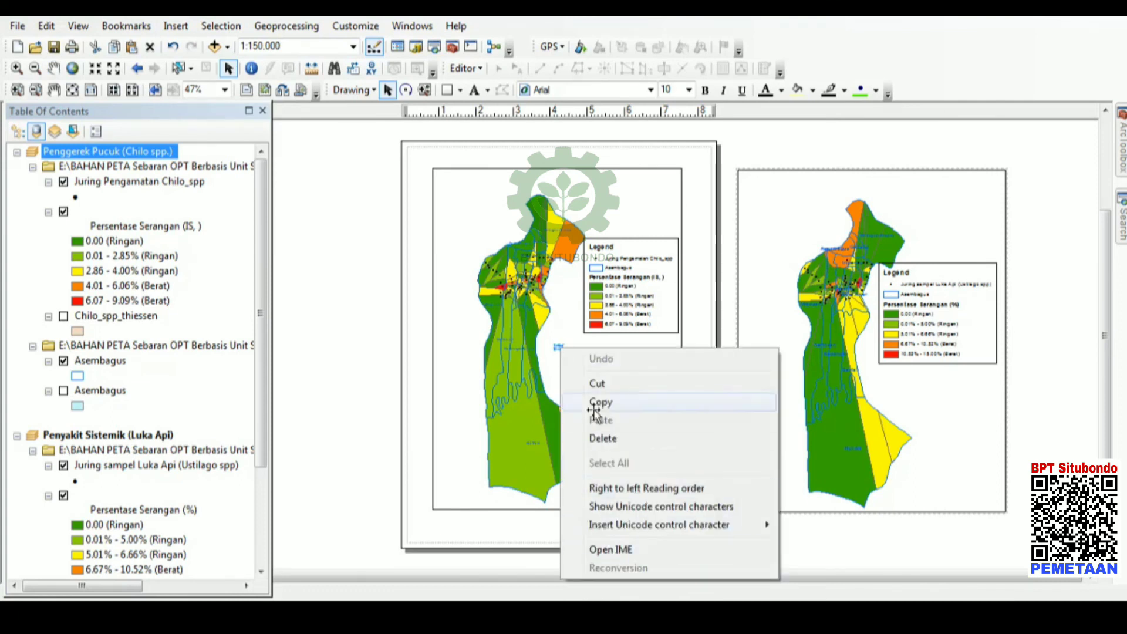
key("Escape")
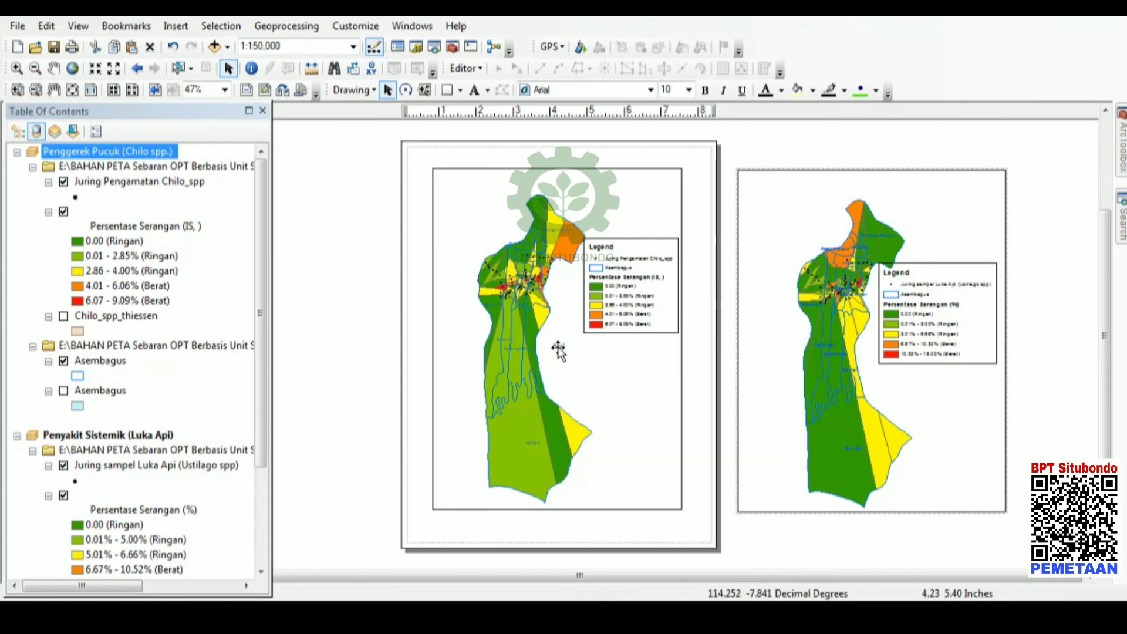
right_click(558, 350)
left_click(594, 337)
type("P")
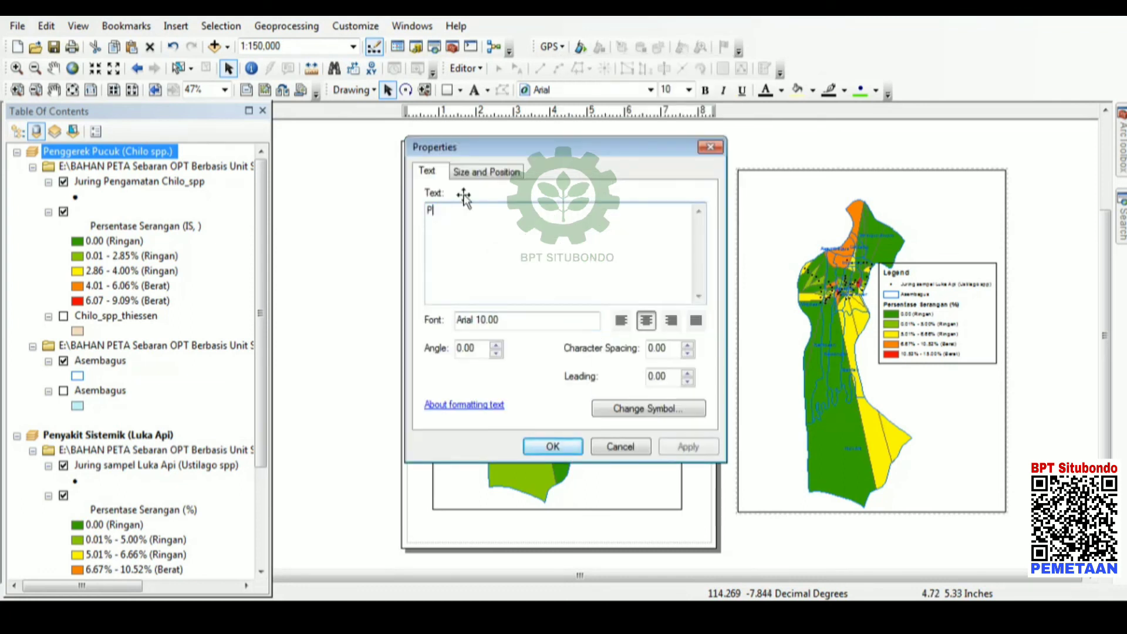
type("enggerek Pucuk (Chilo spp.")
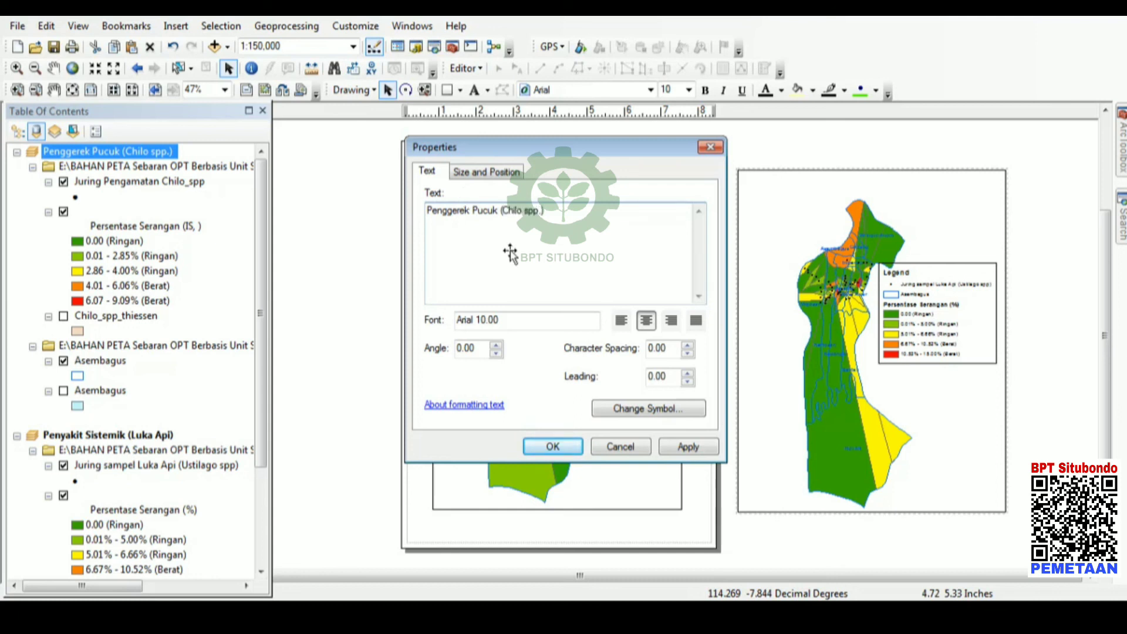
left_click(547, 448)
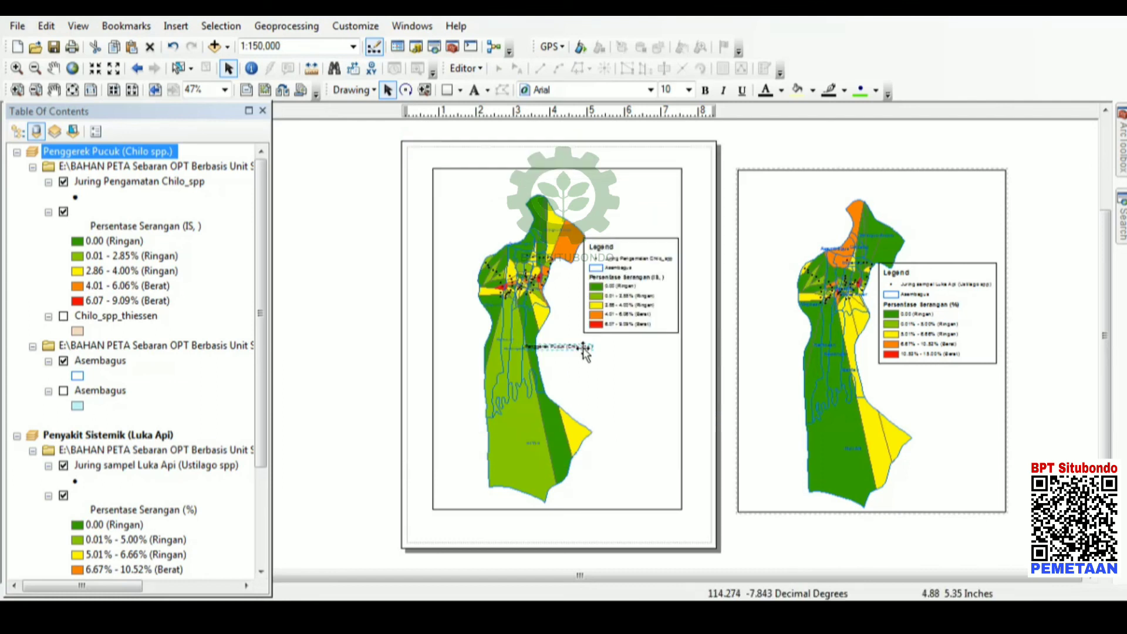
- Format the Penggerek Pucuk (Chilo spp.) title as 18-point bold and move it centred above the Chilo map frame
right_click(585, 351)
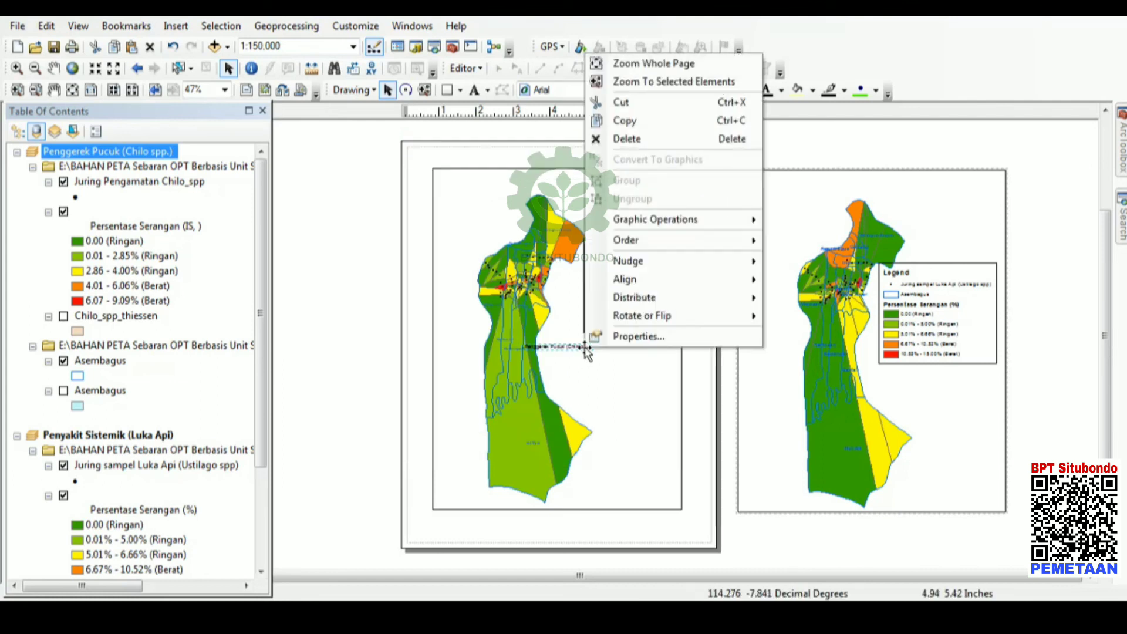
left_click(619, 336)
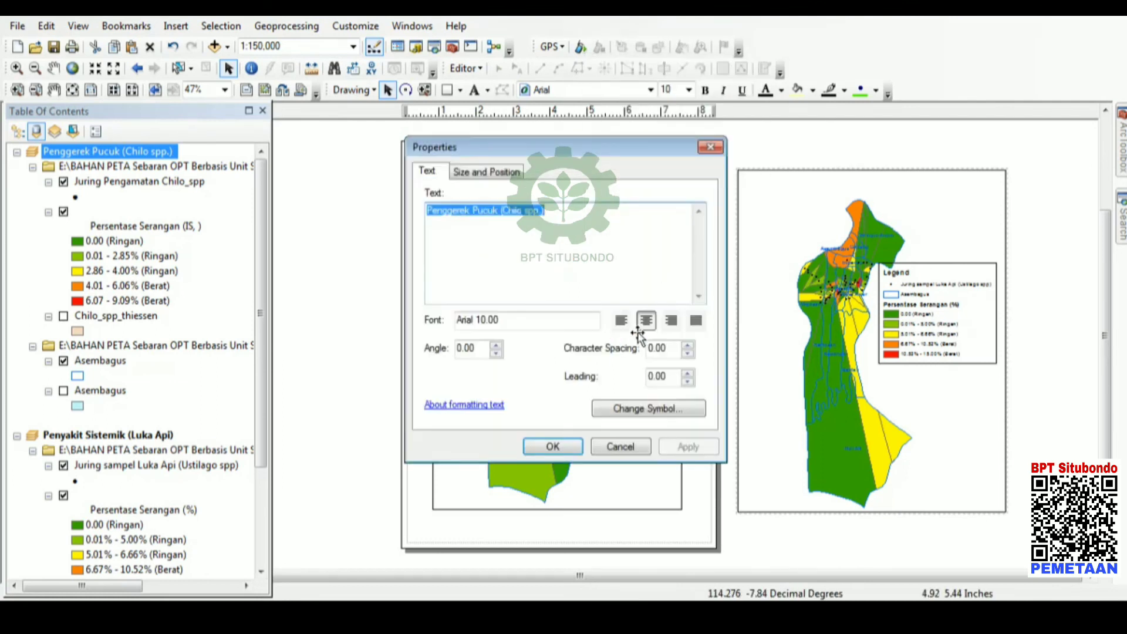
left_click(481, 170)
left_click(428, 170)
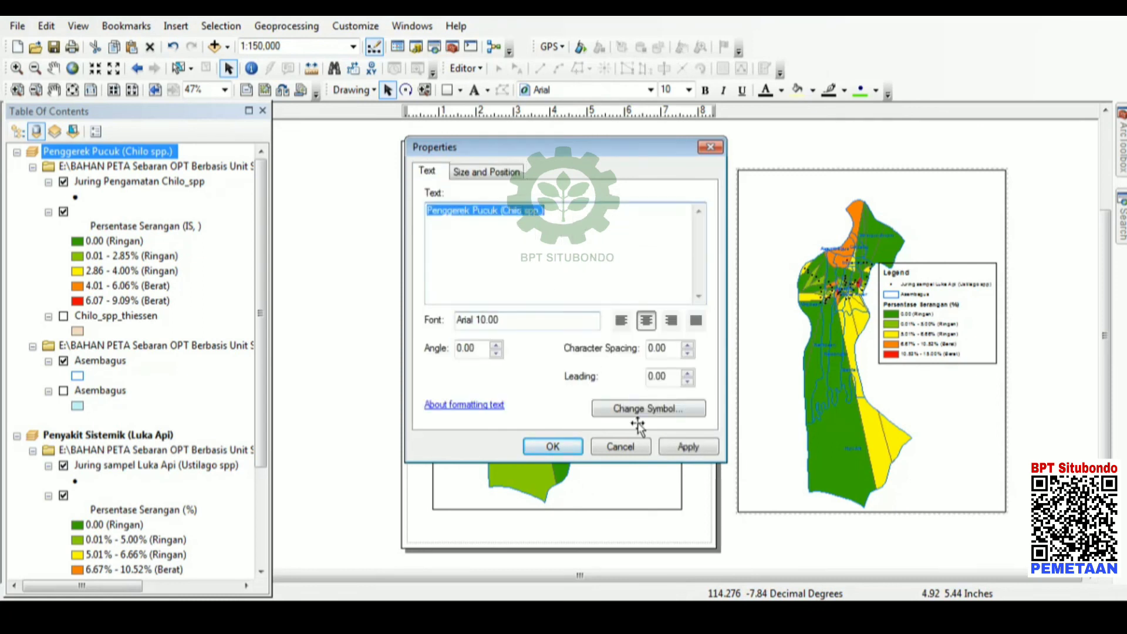
left_click(639, 404)
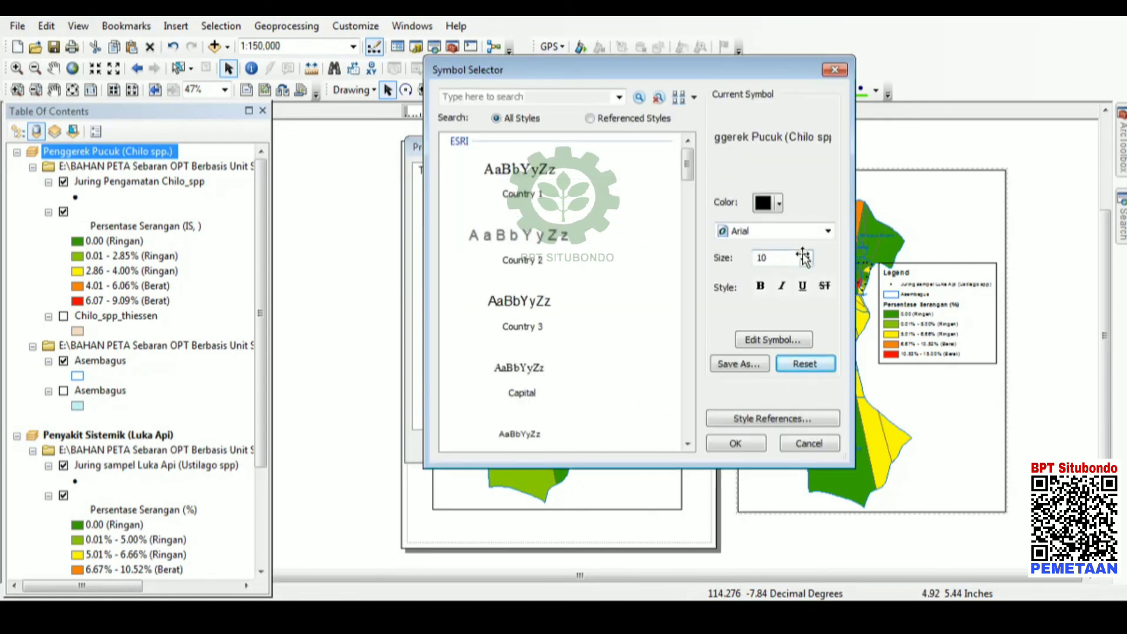
left_click(807, 258)
left_click(766, 324)
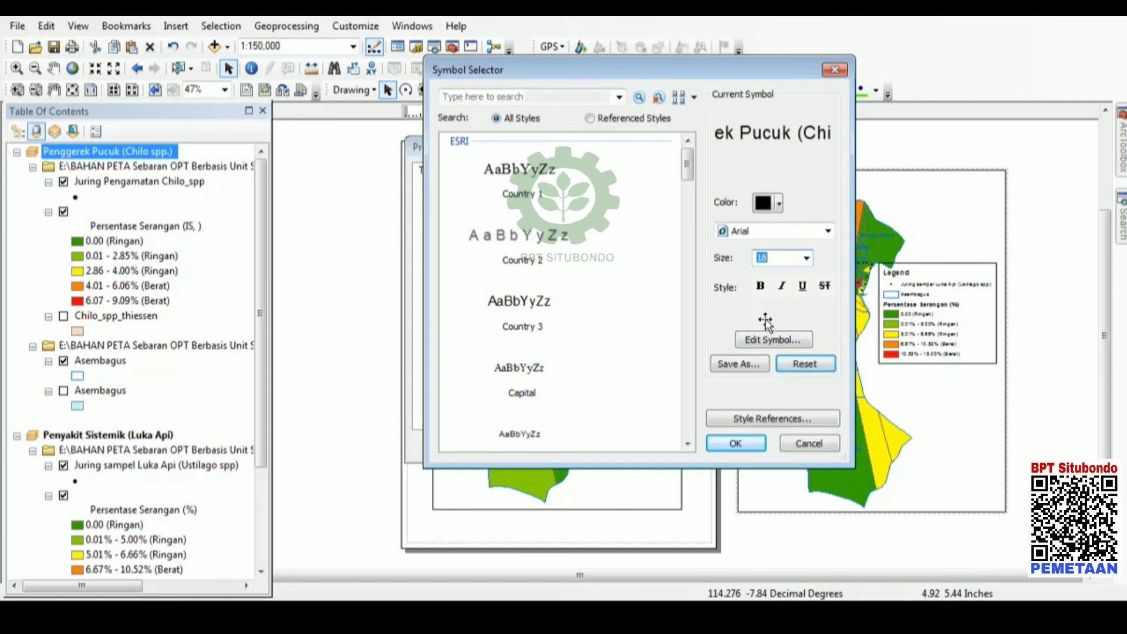
left_click(762, 287)
left_click(736, 444)
left_click(579, 448)
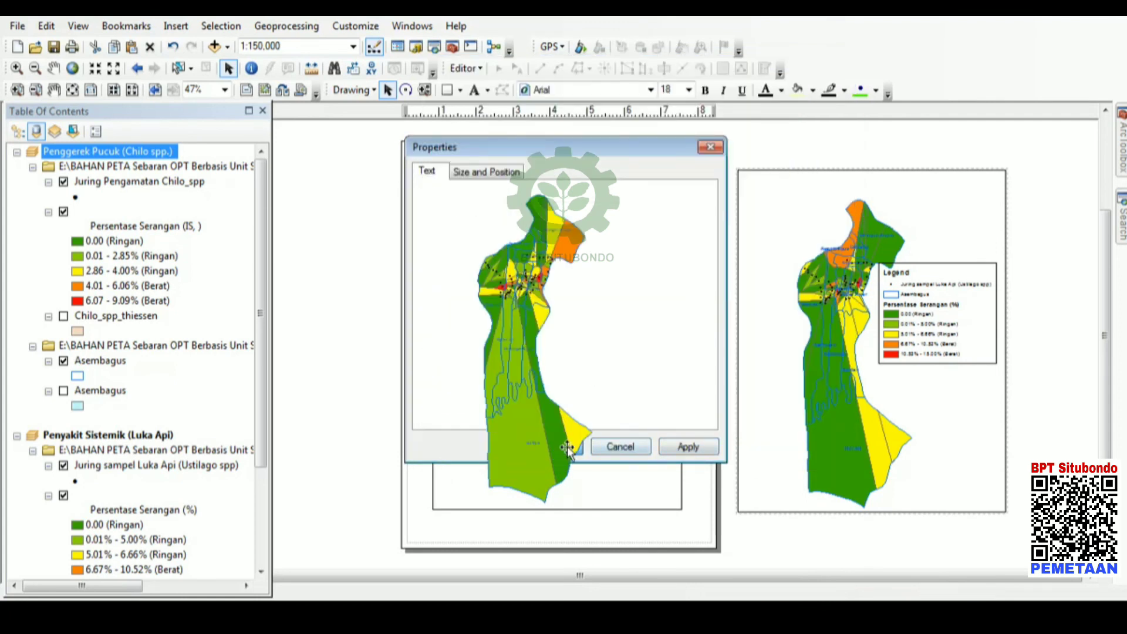
left_click(584, 355)
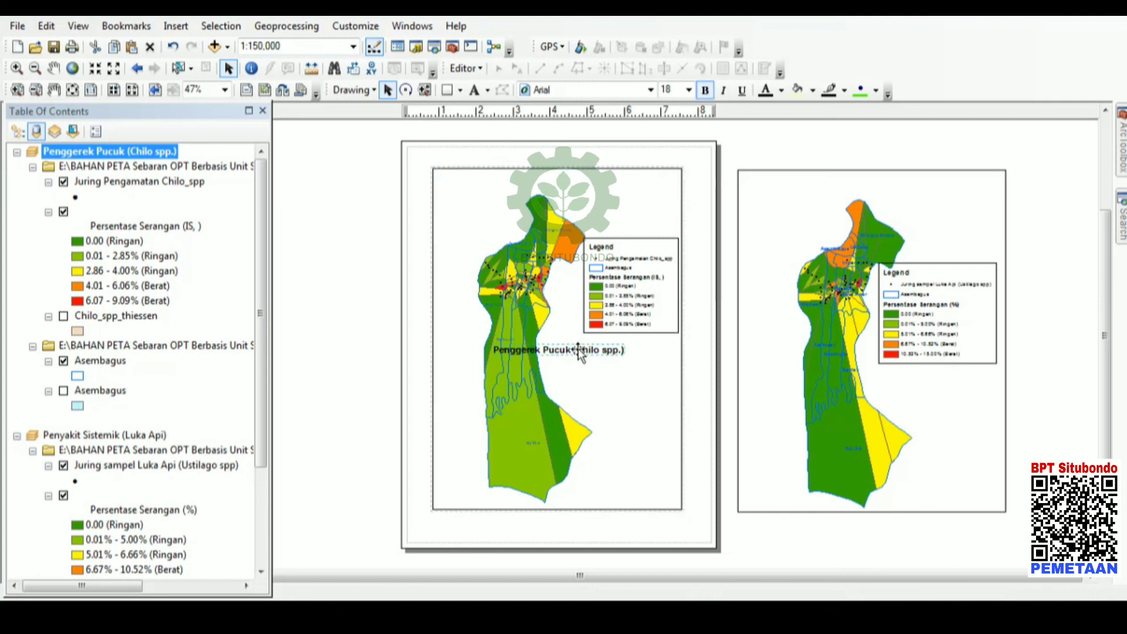
left_click_drag(580, 352, 572, 157)
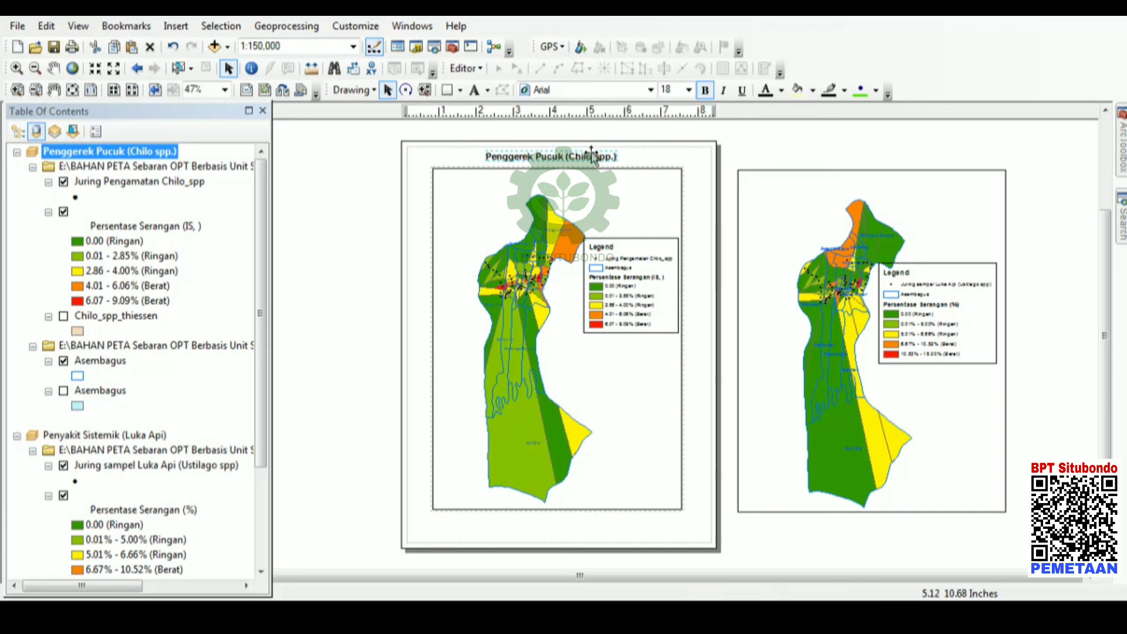
- Copy the Chilo map title, paste it on the layout and place the copy above the Ustilago map frame
right_click(592, 154)
left_click(635, 222)
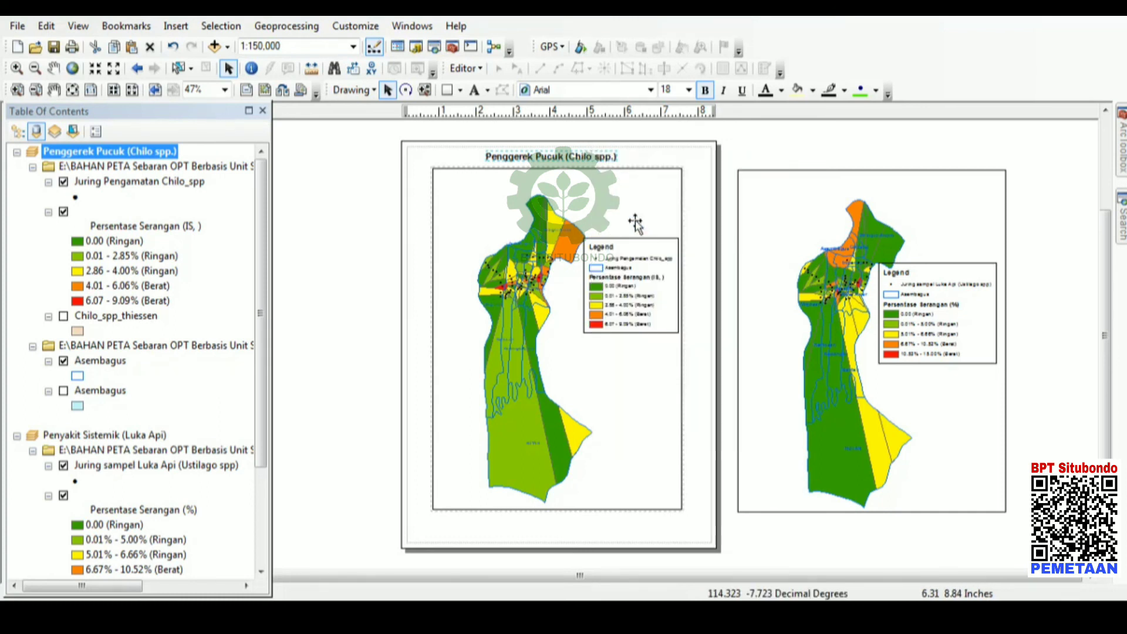
left_click(844, 181)
right_click(830, 187)
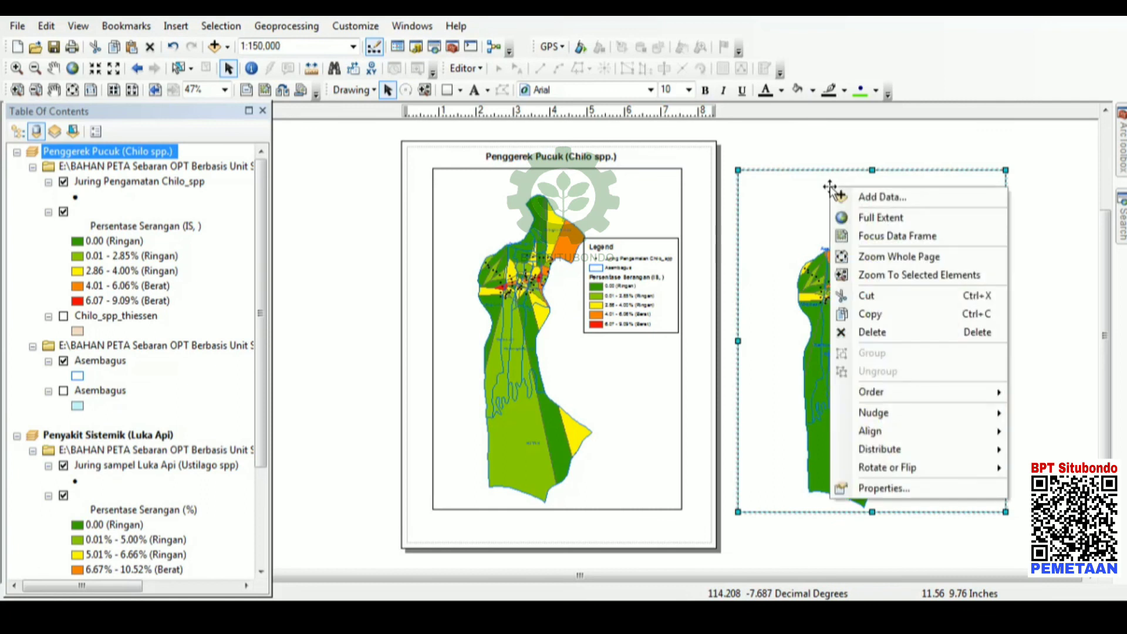
left_click(811, 191)
left_click(811, 146)
right_click(812, 146)
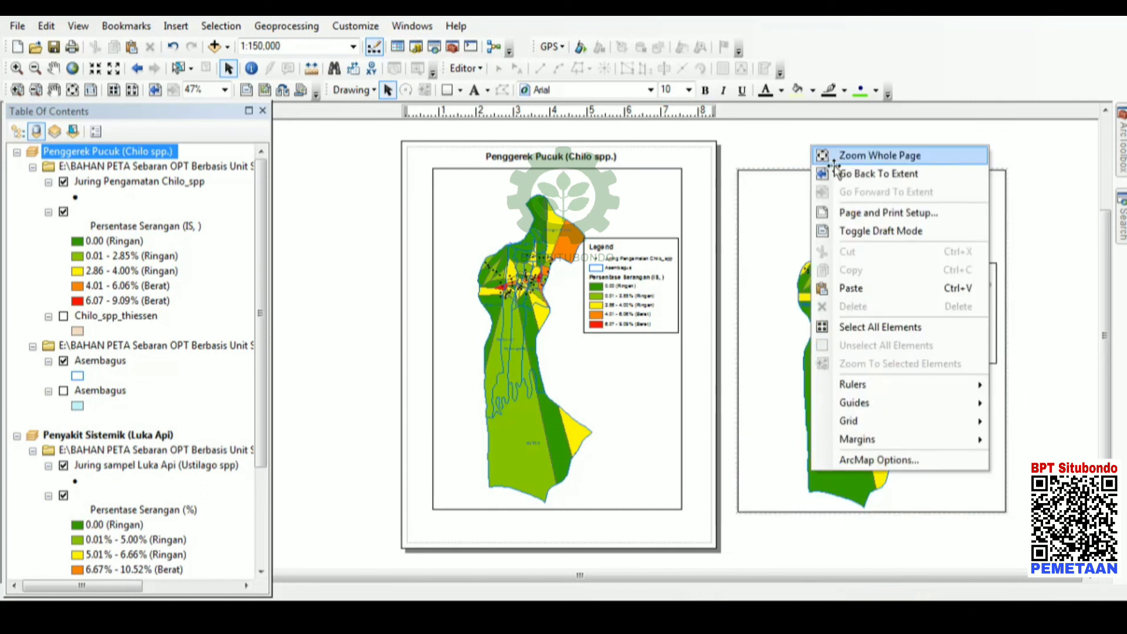
left_click(851, 288)
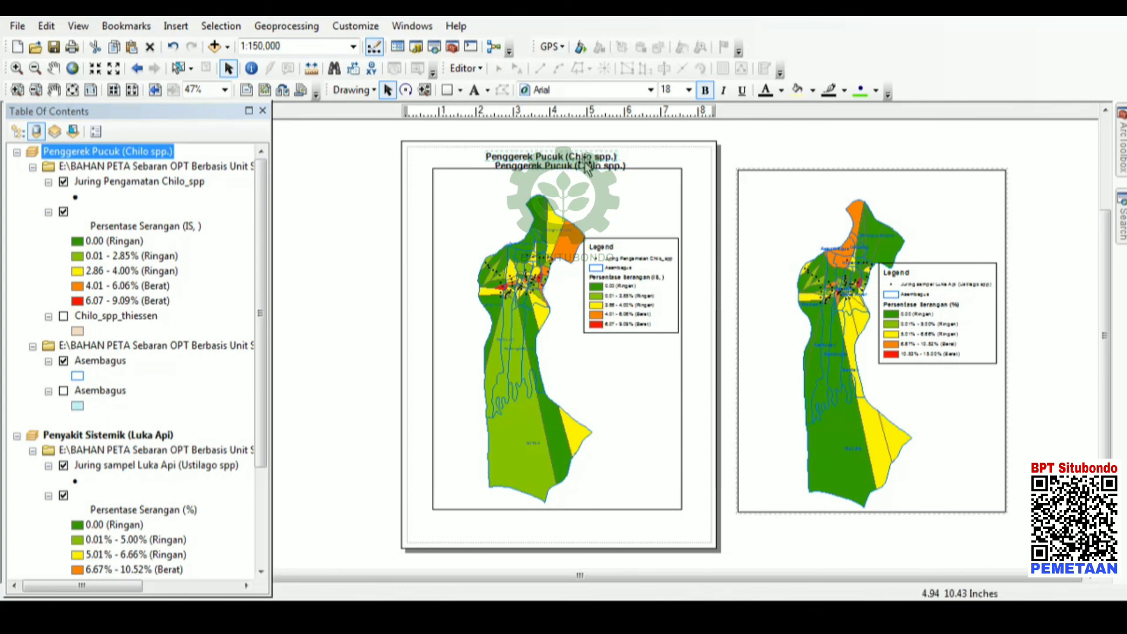
left_click_drag(586, 171, 891, 159)
- Change the copied title's text above the Ustilago map to Luka Api (Ustilago spp.)
right_click(891, 159)
left_click(941, 438)
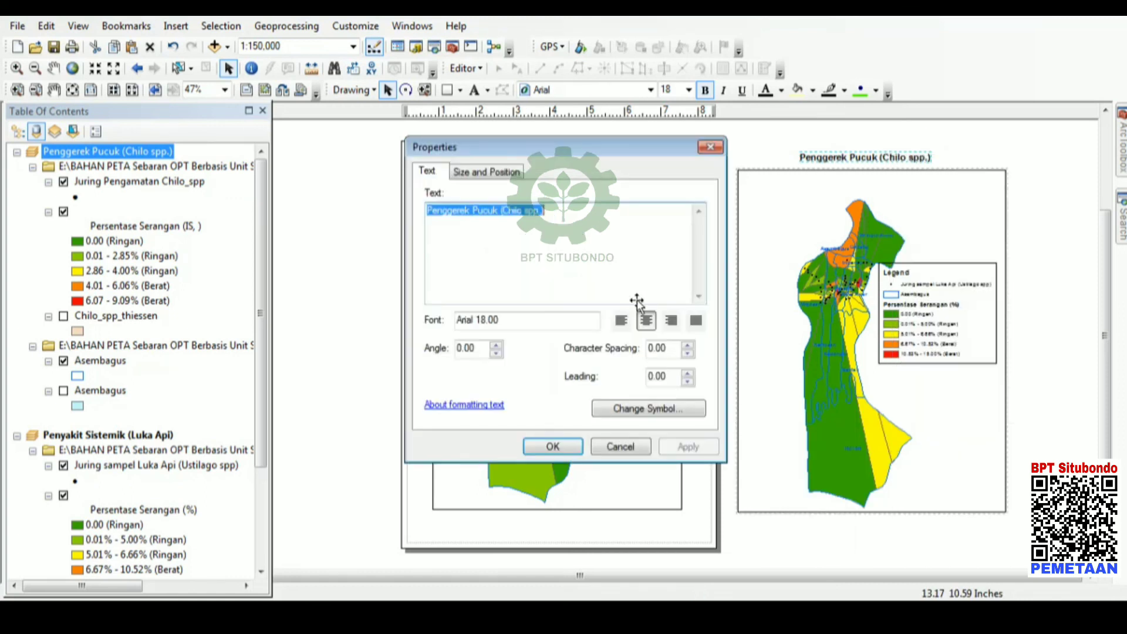
double_click(447, 212)
type("Penyak")
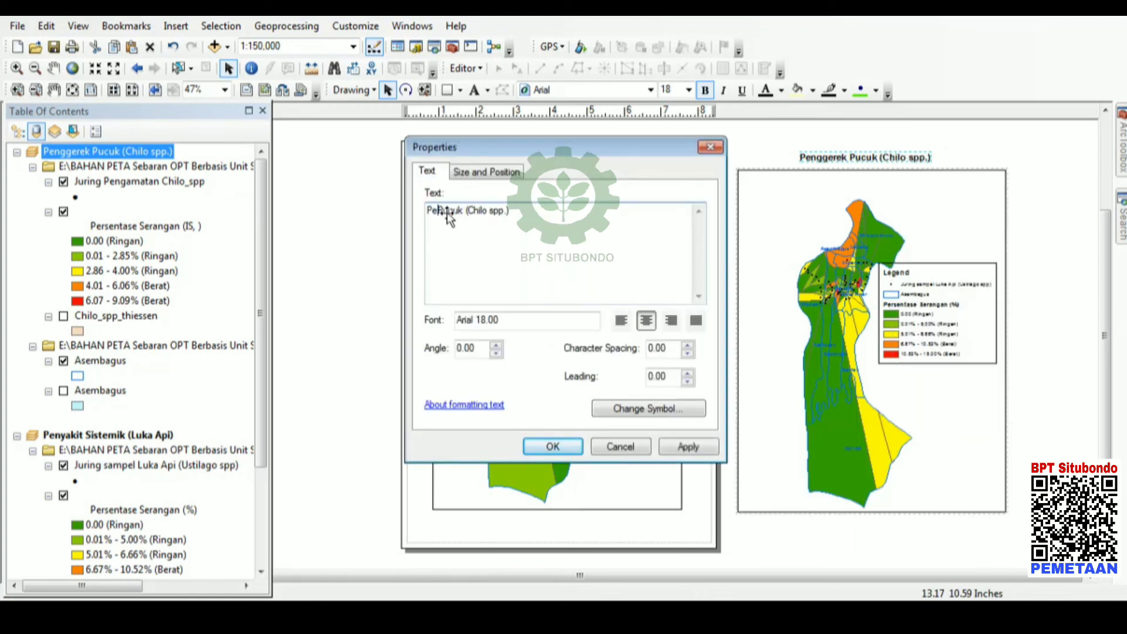
type("it")
key("BackSpace")
key("BackSpace")
key("BackSpace")
key("BackSpace")
key("BackSpace")
key("BackSpace")
key("BackSpace")
key("BackSpace")
type("Luka ")
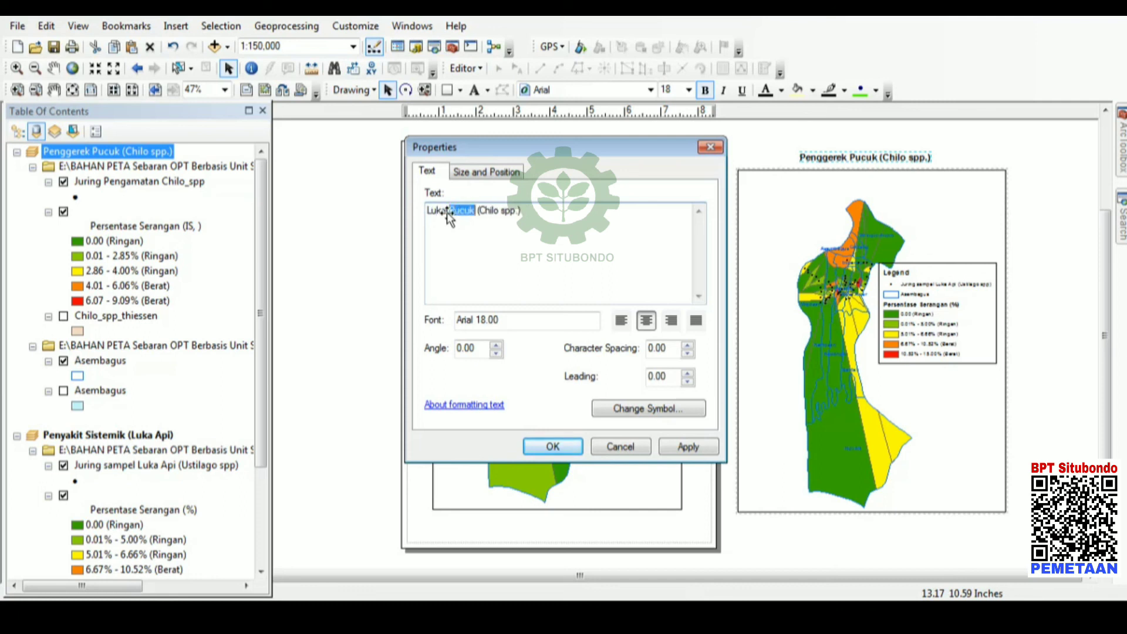
type("Api")
left_click(553, 447)
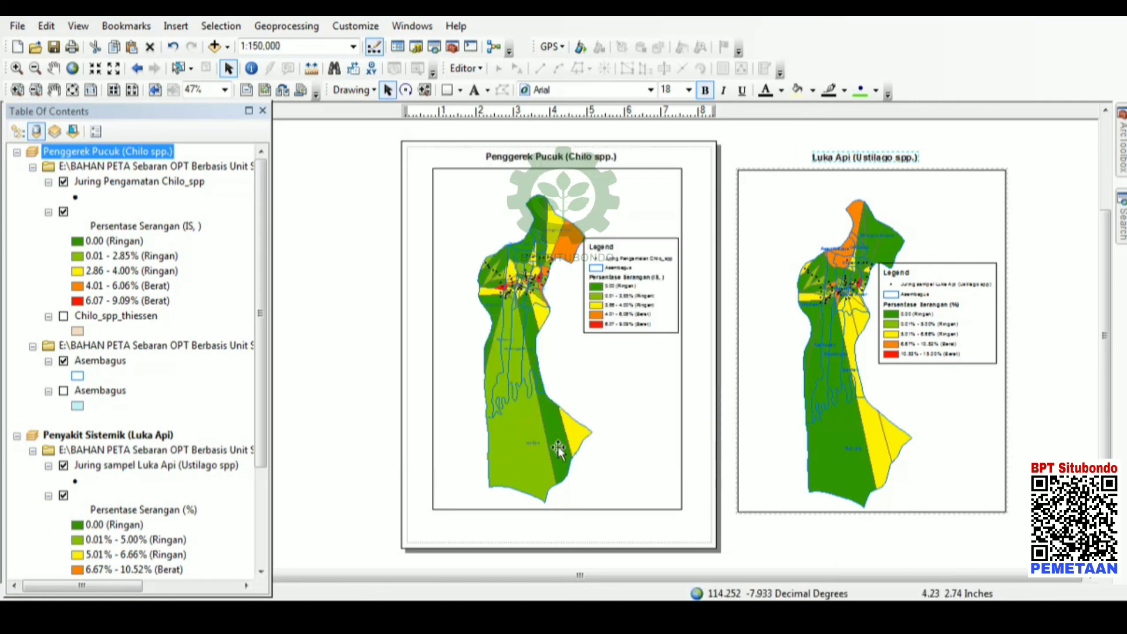
left_click(1036, 394)
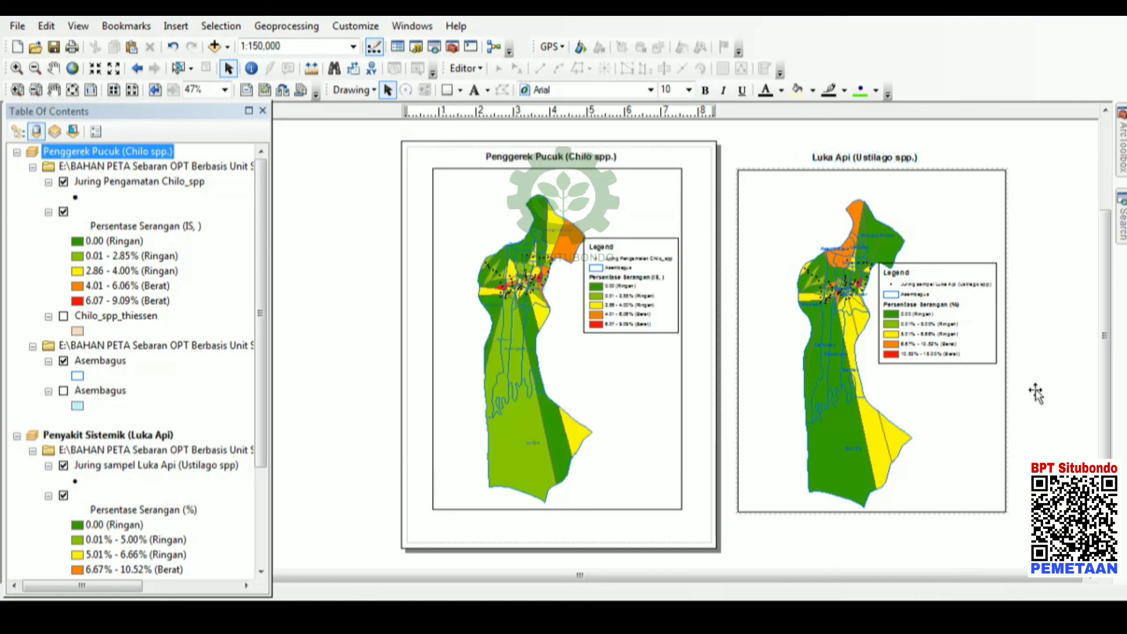